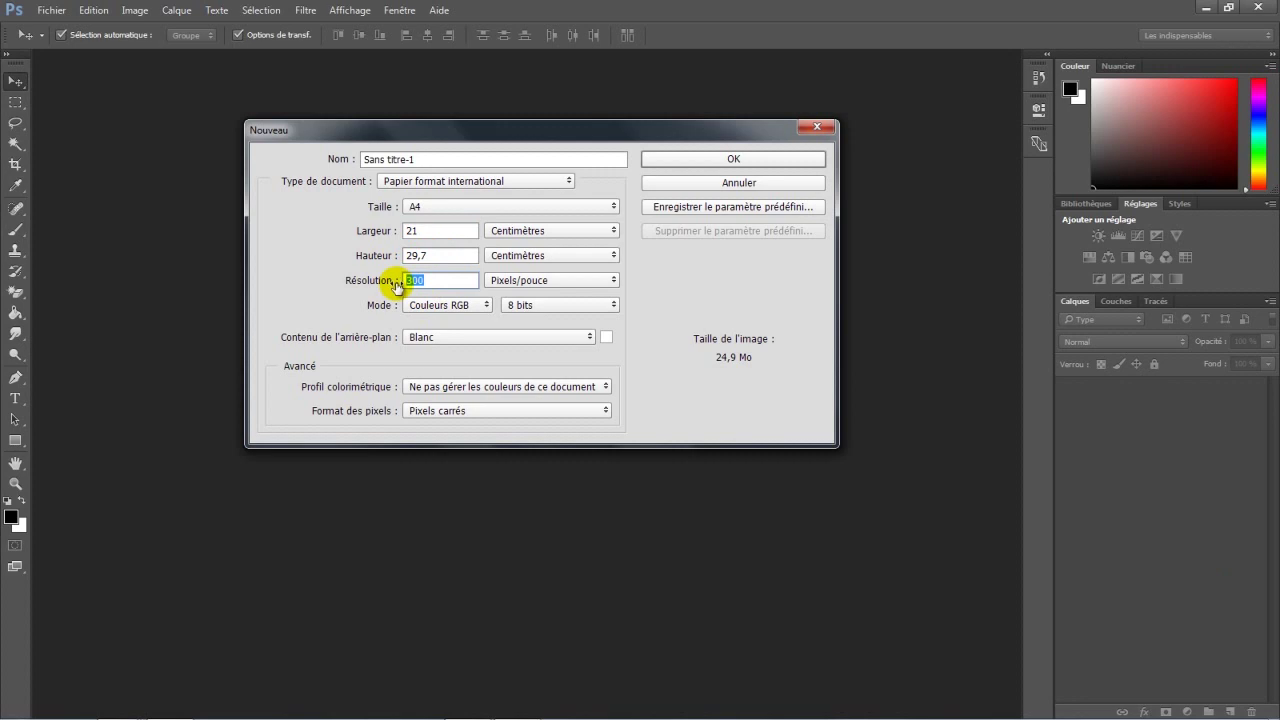
# Step: Create an A4 document at 300 pixels per inch and place the linked image 001 from folder 001 along the page's upper edge
pyautogui.click(671, 162)
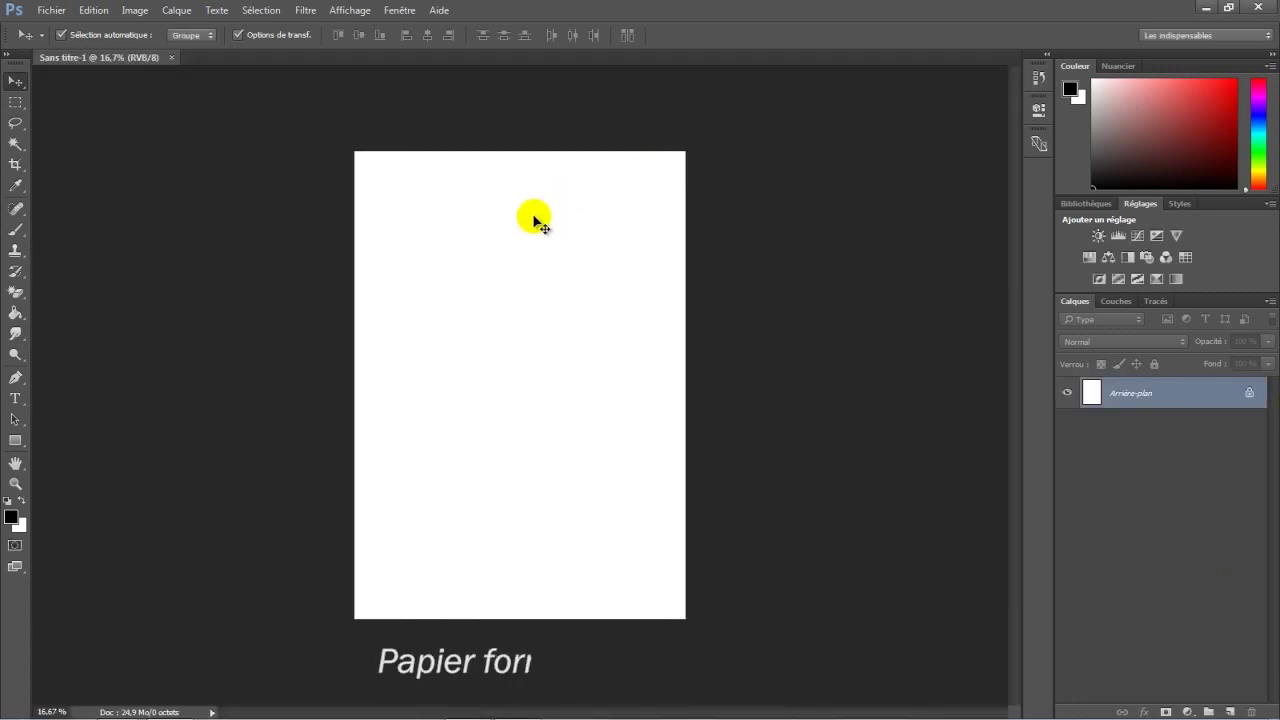
pyautogui.click(51, 11)
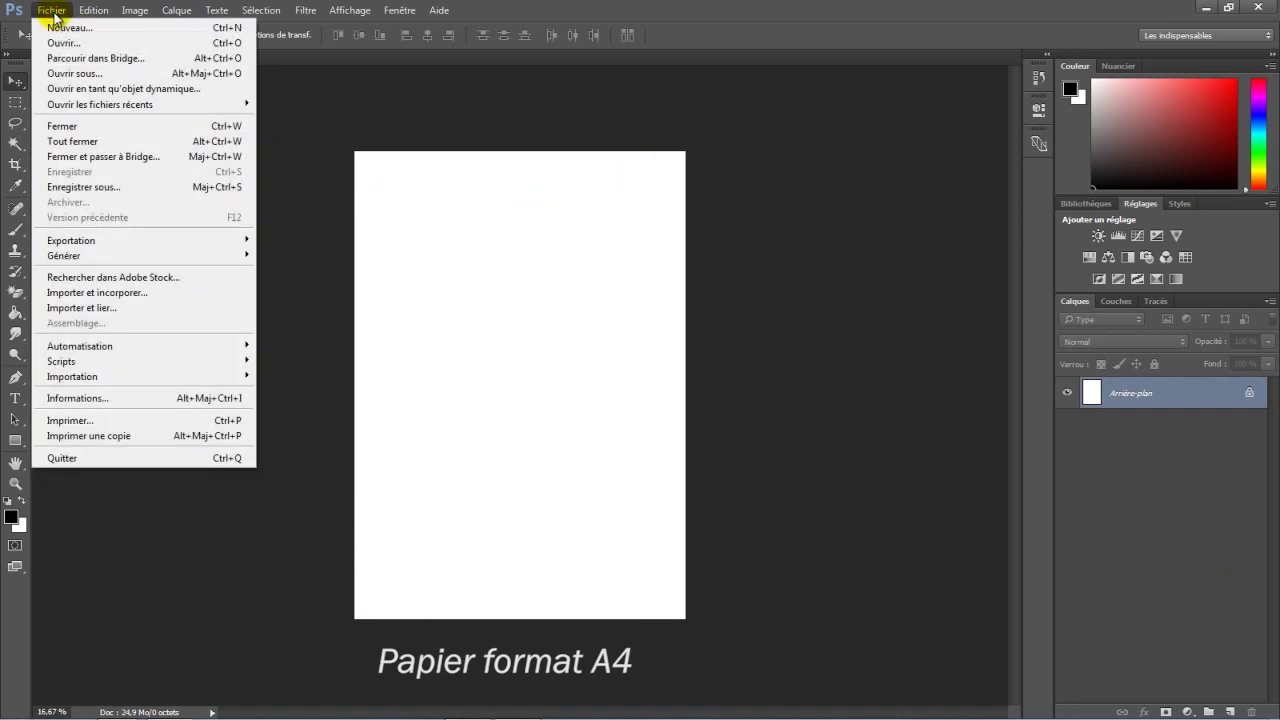
pyautogui.click(124, 309)
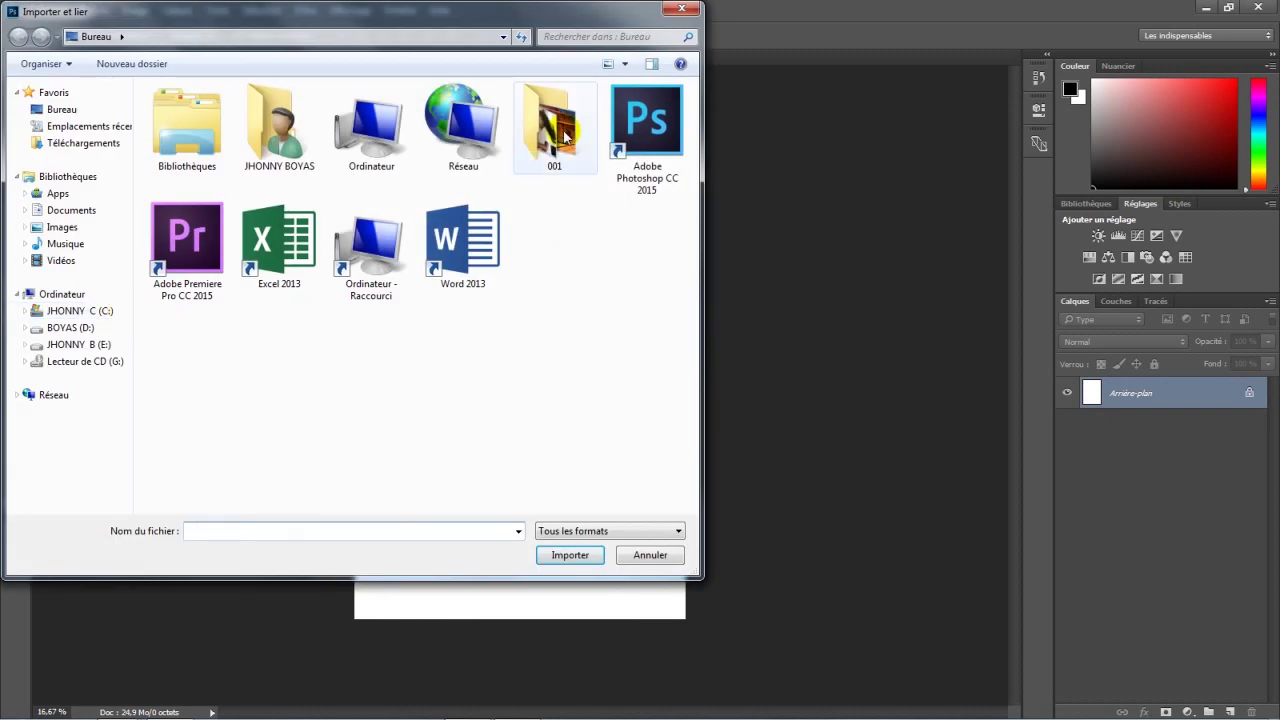
pyautogui.doubleClick(563, 132)
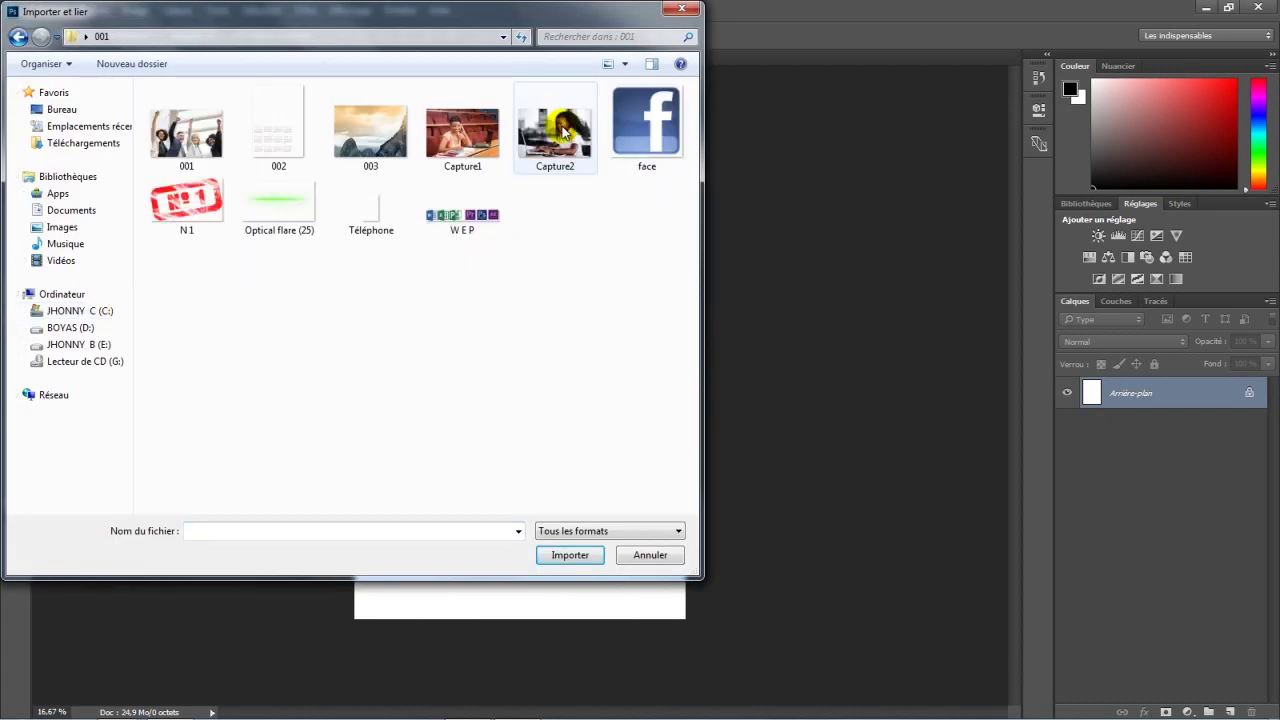
pyautogui.click(200, 137)
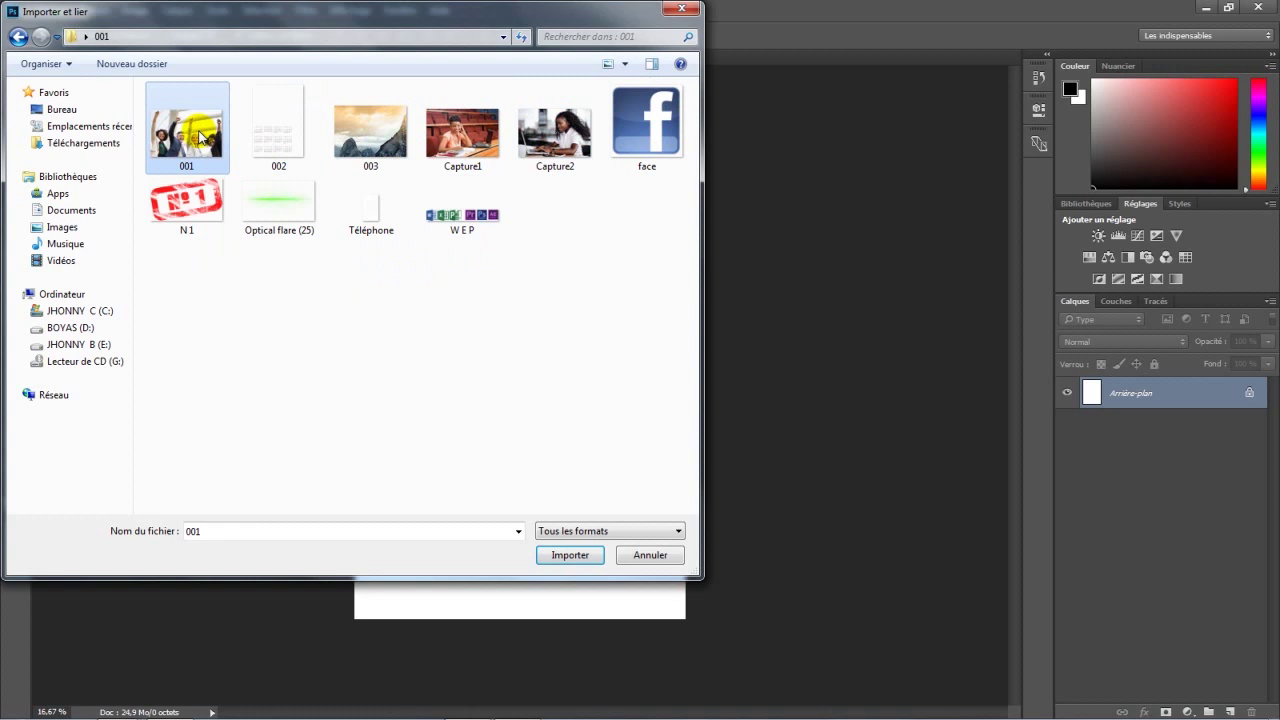
pyautogui.click(563, 556)
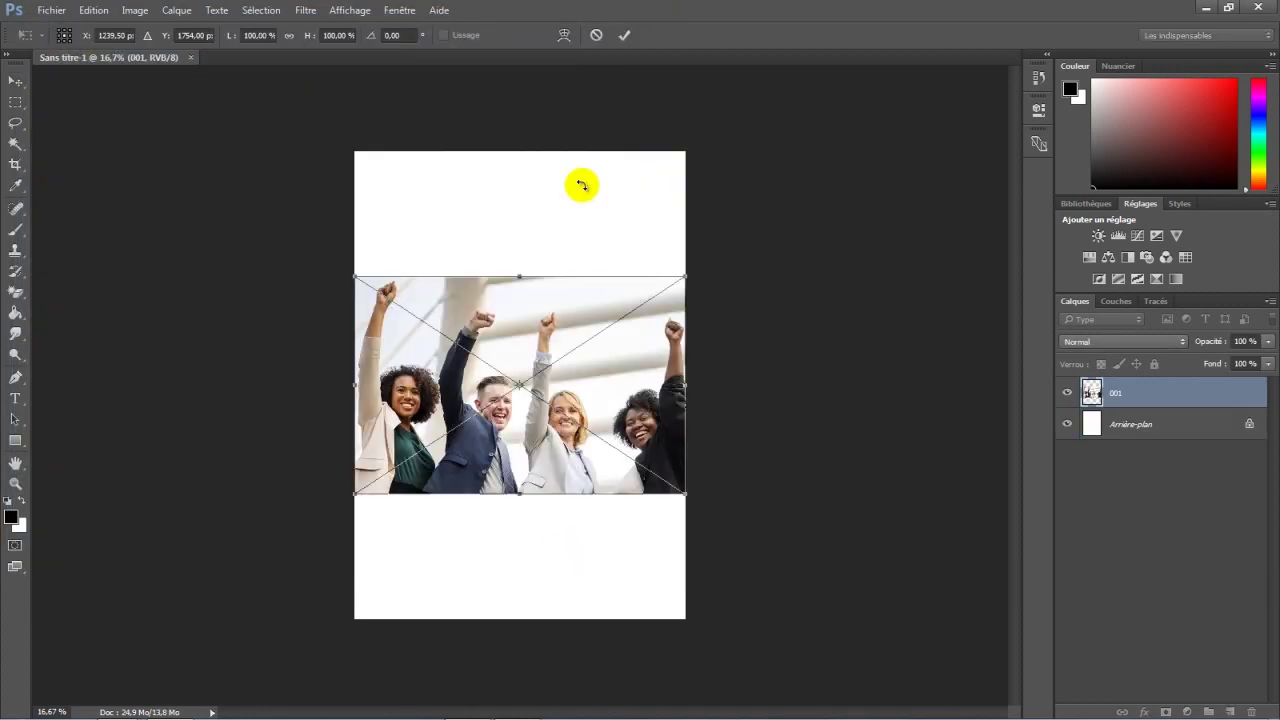
pyautogui.click(623, 37)
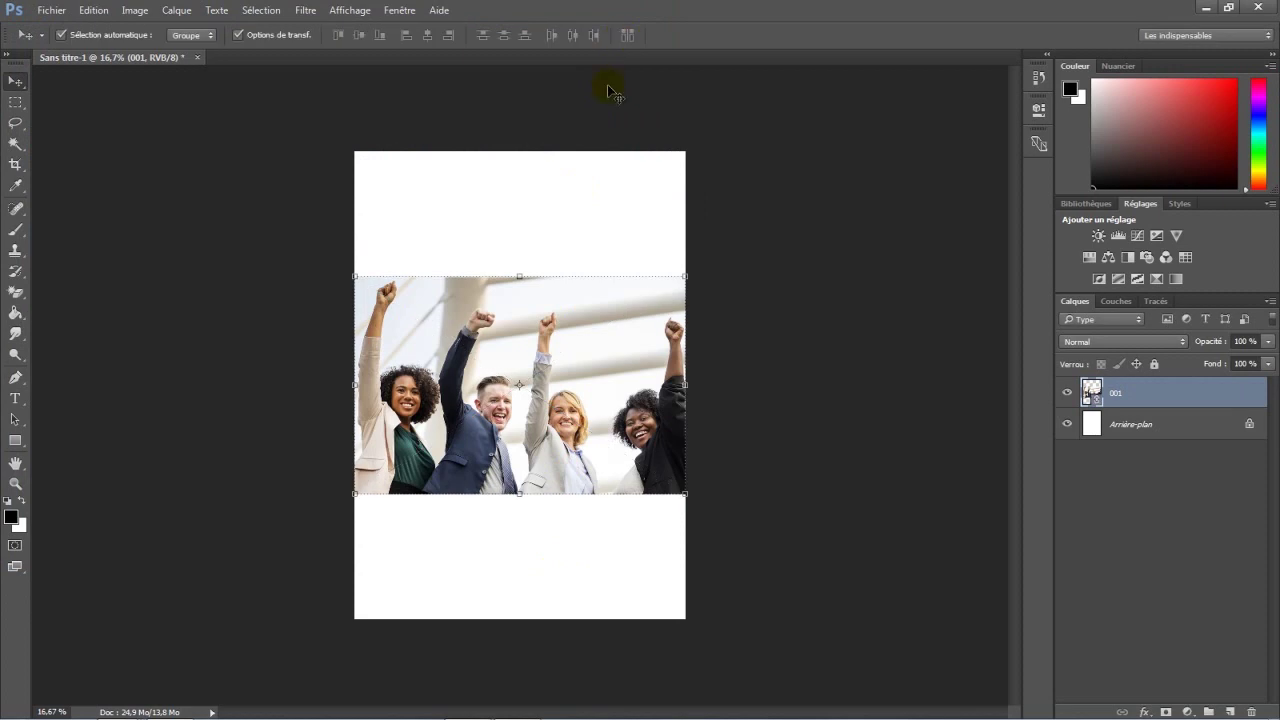
pyautogui.moveTo(546, 323); pyautogui.dragTo(543, 210)
# Step: Place the mountain image 003 as a linked file and move it directly beneath the group photo
pyautogui.click(62, 12)
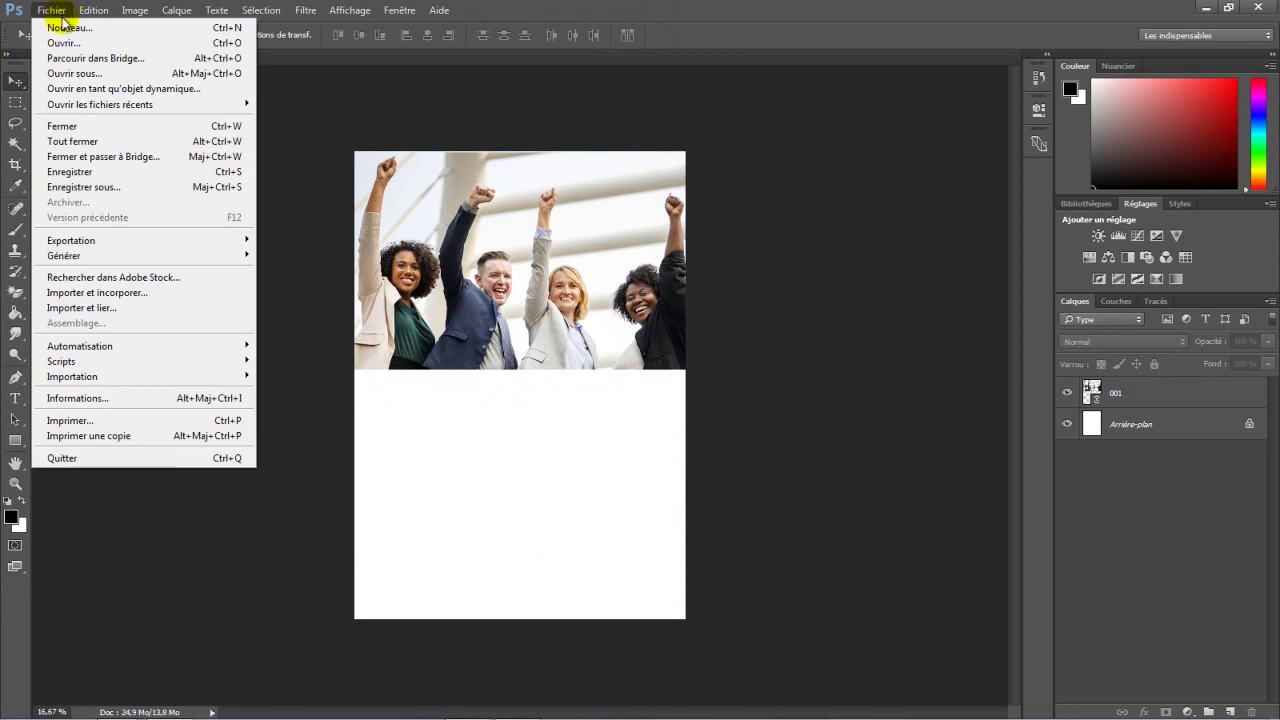
pyautogui.click(133, 309)
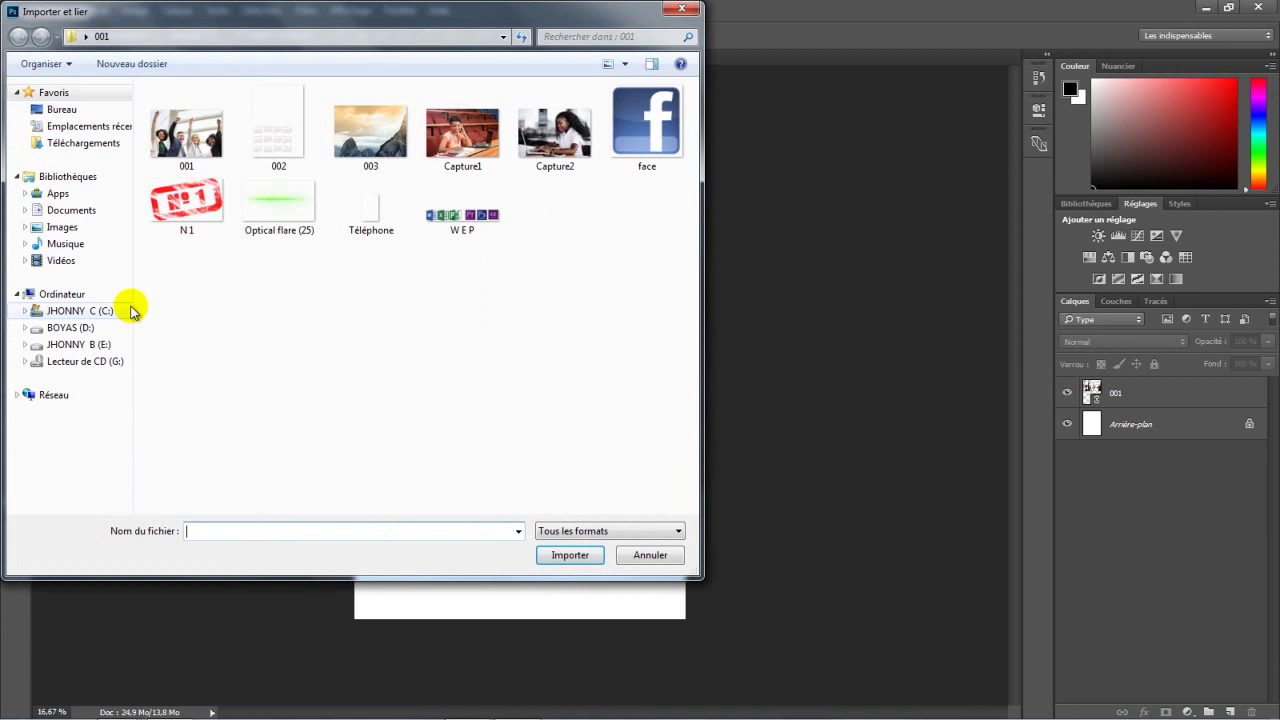
pyautogui.click(369, 123)
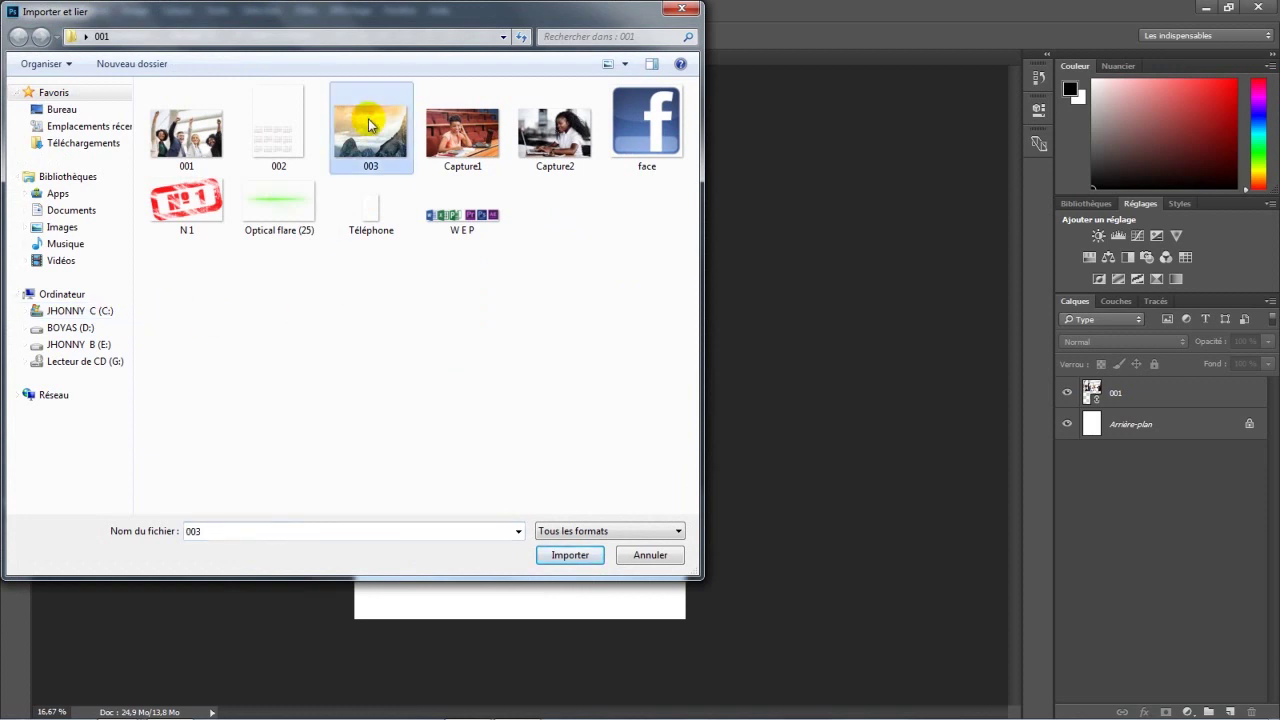
pyautogui.click(570, 555)
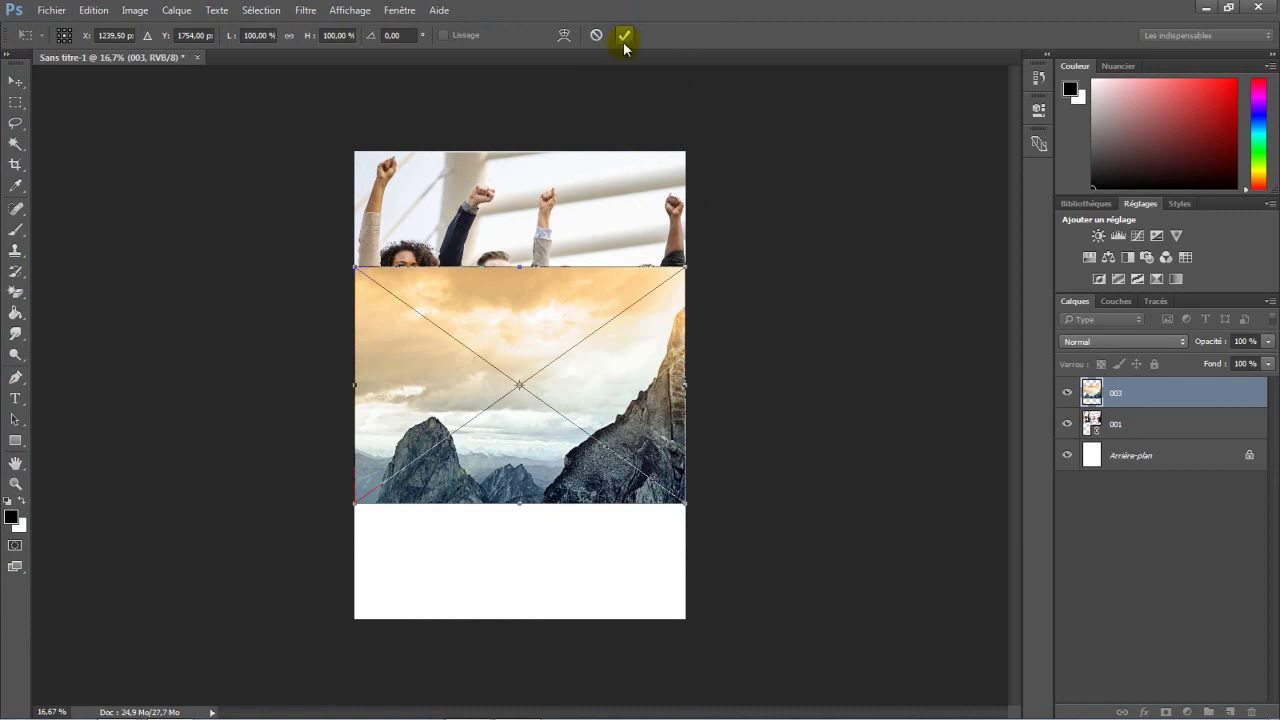
pyautogui.click(624, 36)
pyautogui.moveTo(547, 297); pyautogui.dragTo(544, 406)
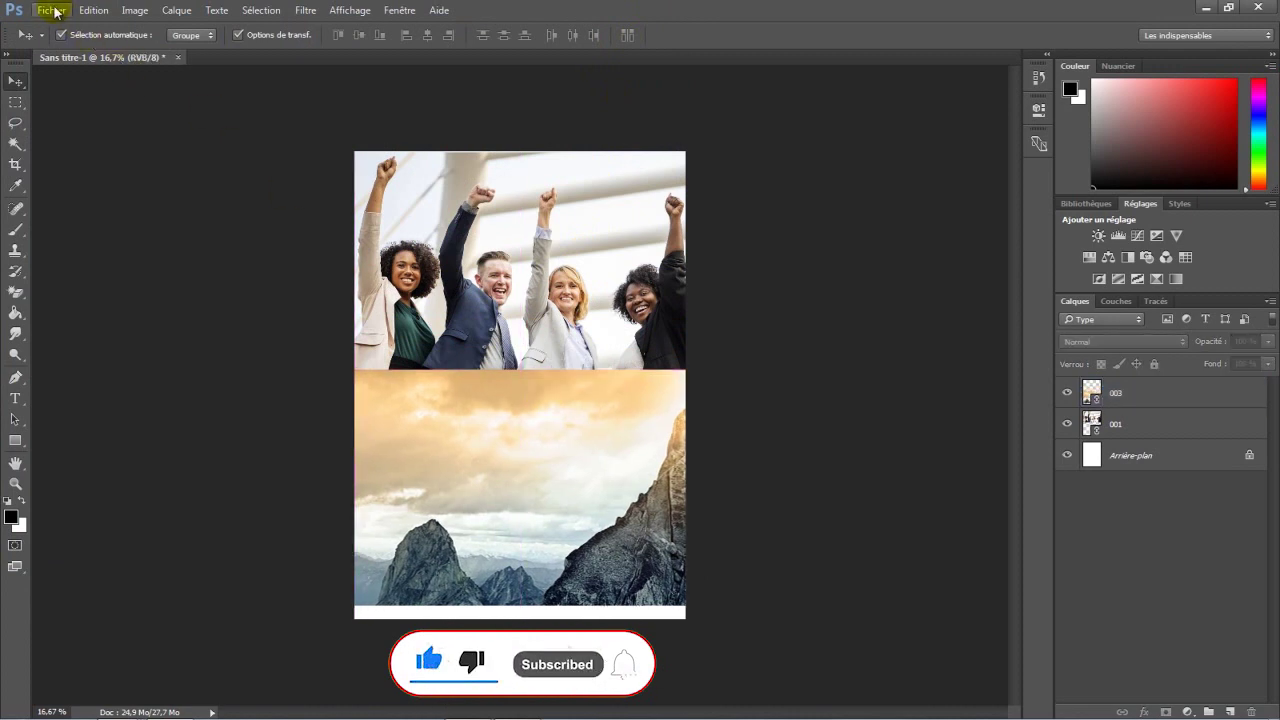
# Step: Place the calendar image 002 as a linked file over the whole page, keeping its default size and position
pyautogui.click(55, 12)
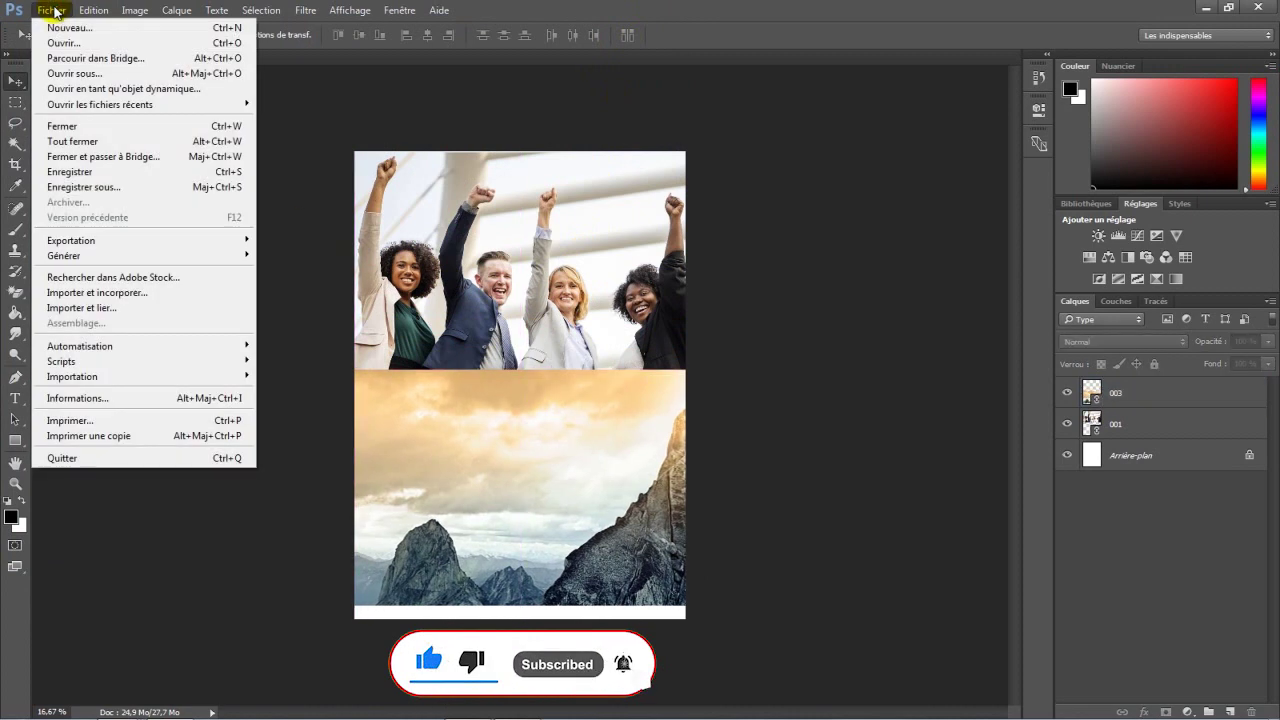
pyautogui.click(104, 311)
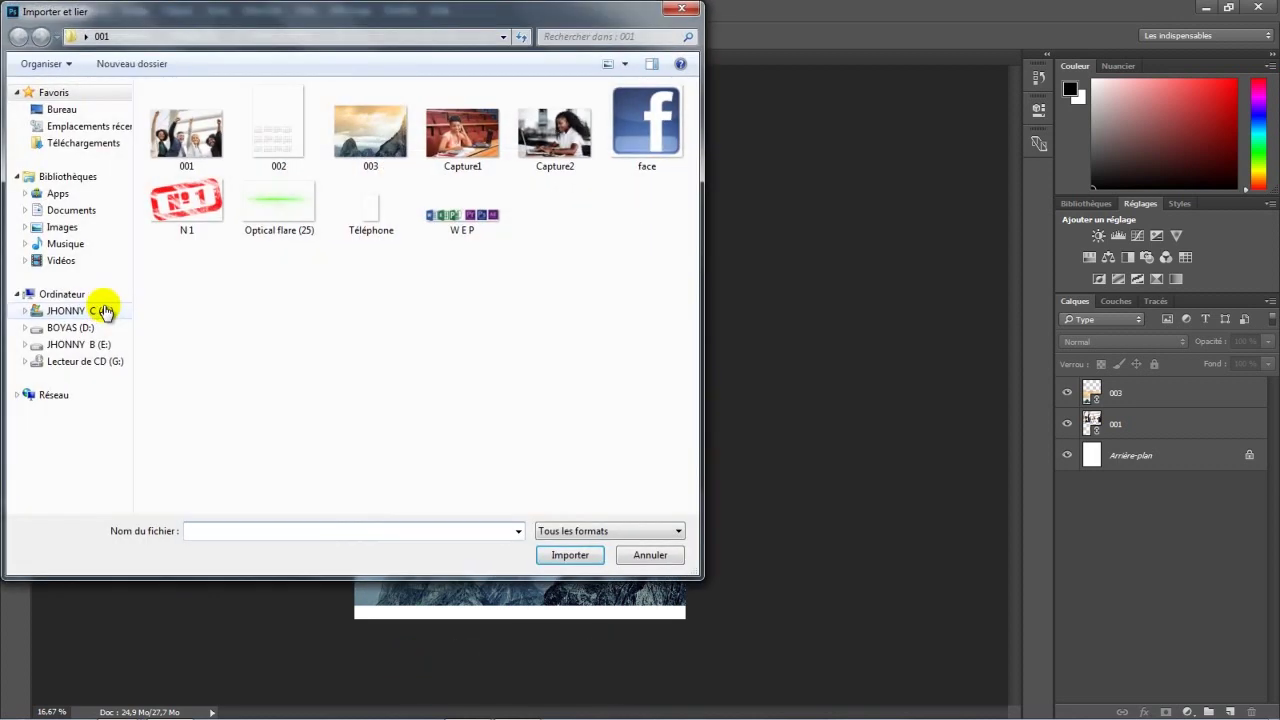
pyautogui.click(281, 143)
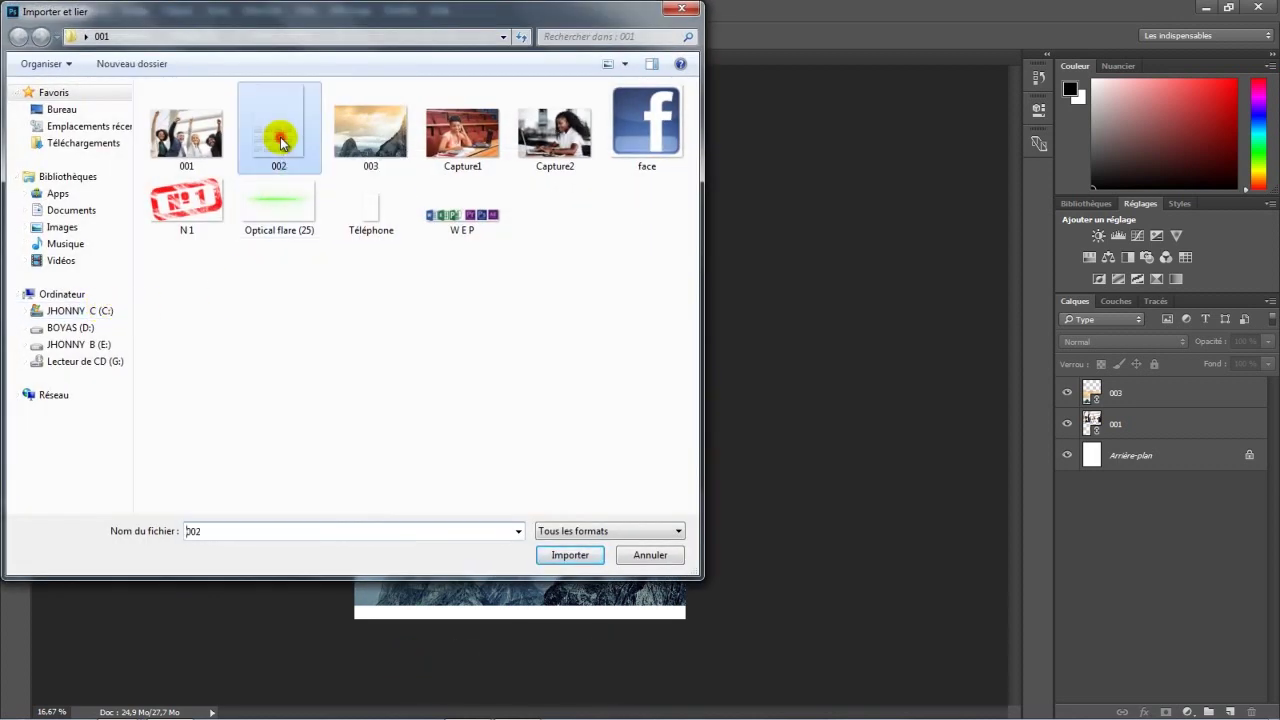
pyautogui.click(553, 556)
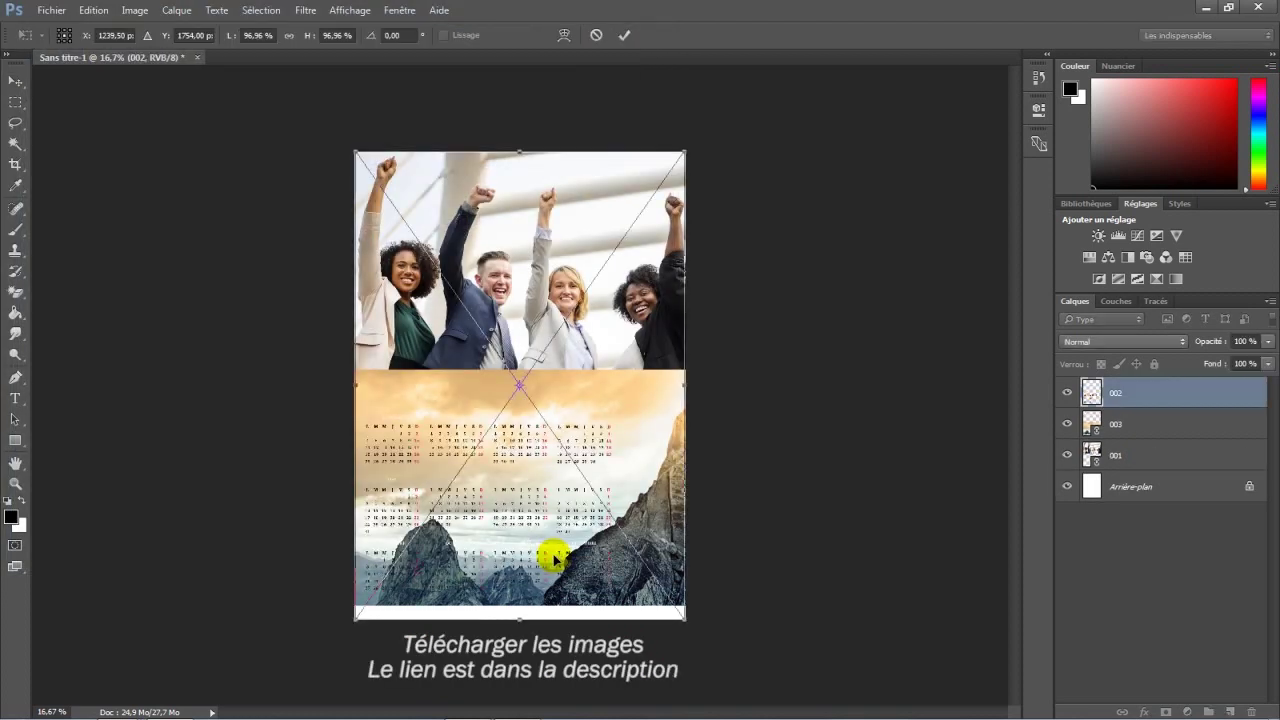
pyautogui.click(625, 36)
# Step: Draw a white-filled circle about 192 px wide with the Ellipse tool and position it above the JANVIER heading, just under the group photo
pyautogui.hotkey('ctrl', '0')
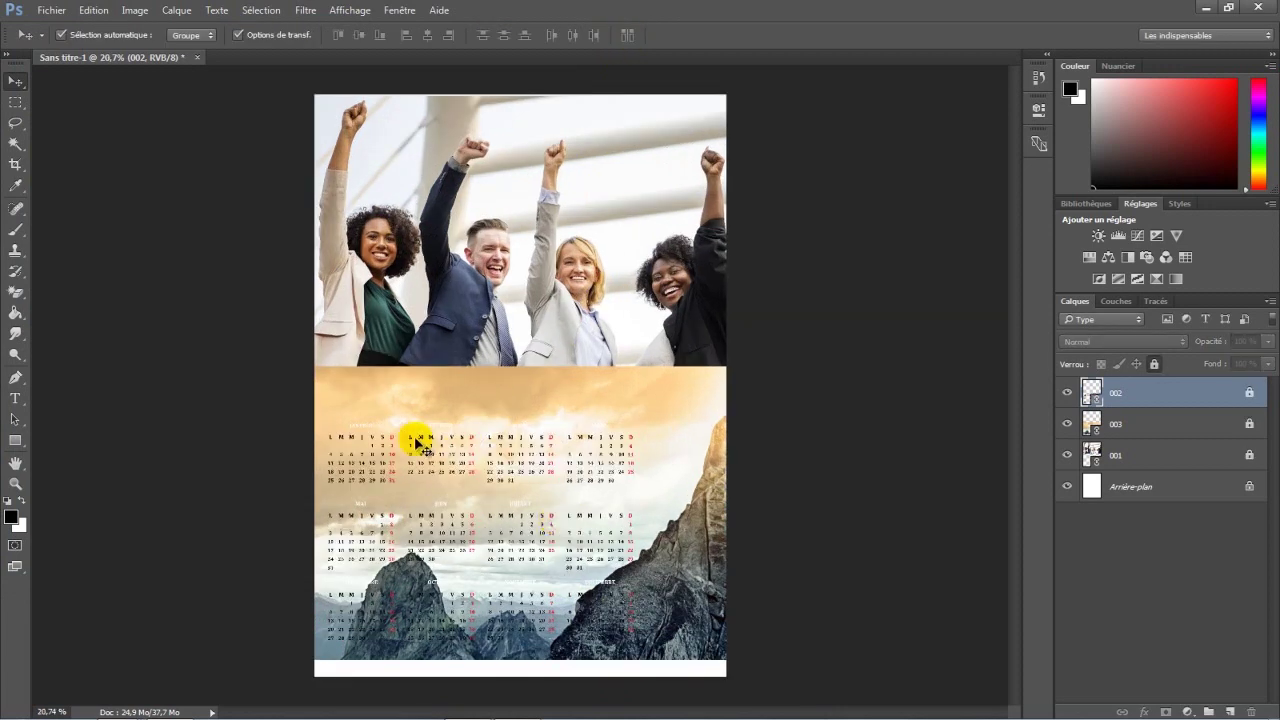
pyautogui.keyDown('alt'); pyautogui.scroll(3, 418, 443); pyautogui.keyUp('alt')
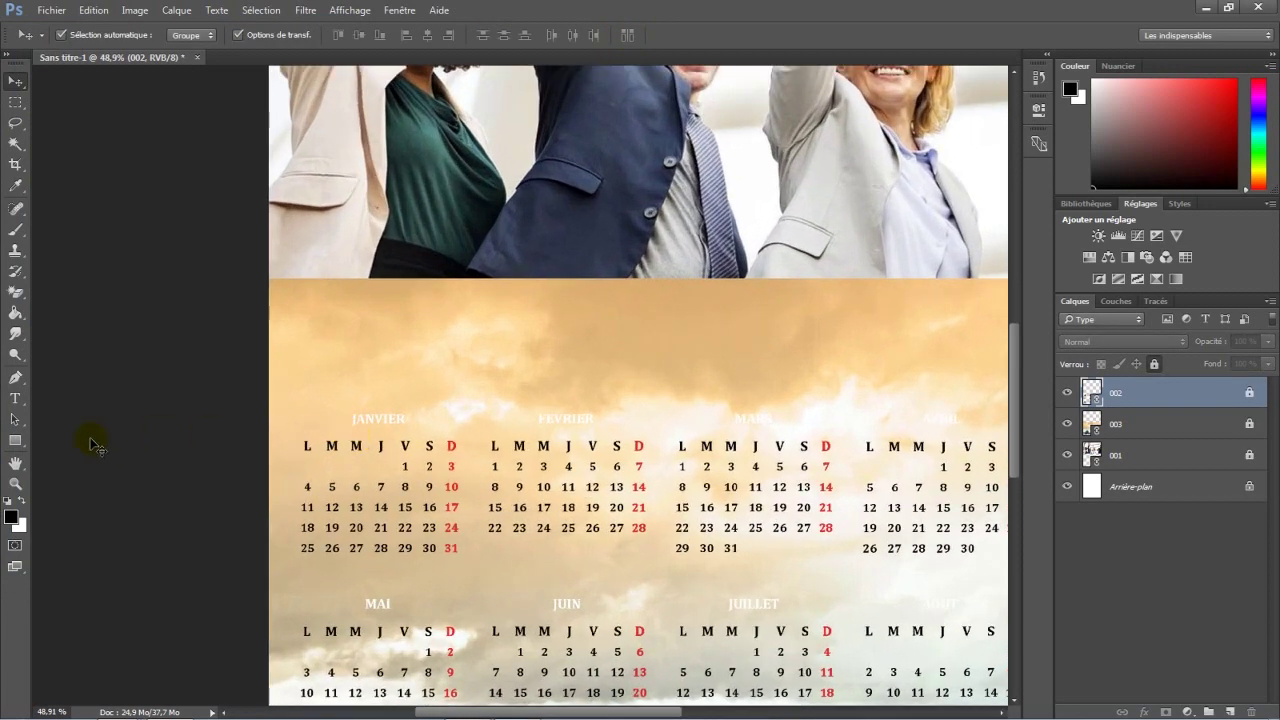
pyautogui.click(20, 440)
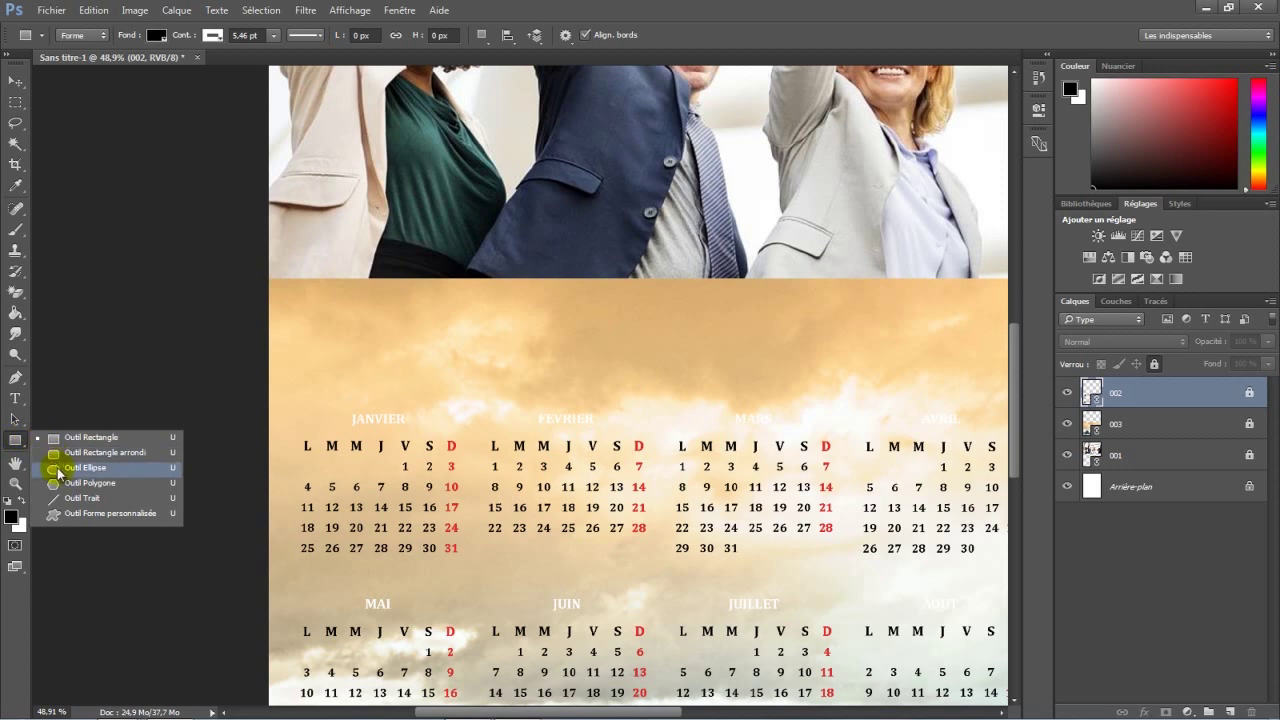
pyautogui.click(58, 472)
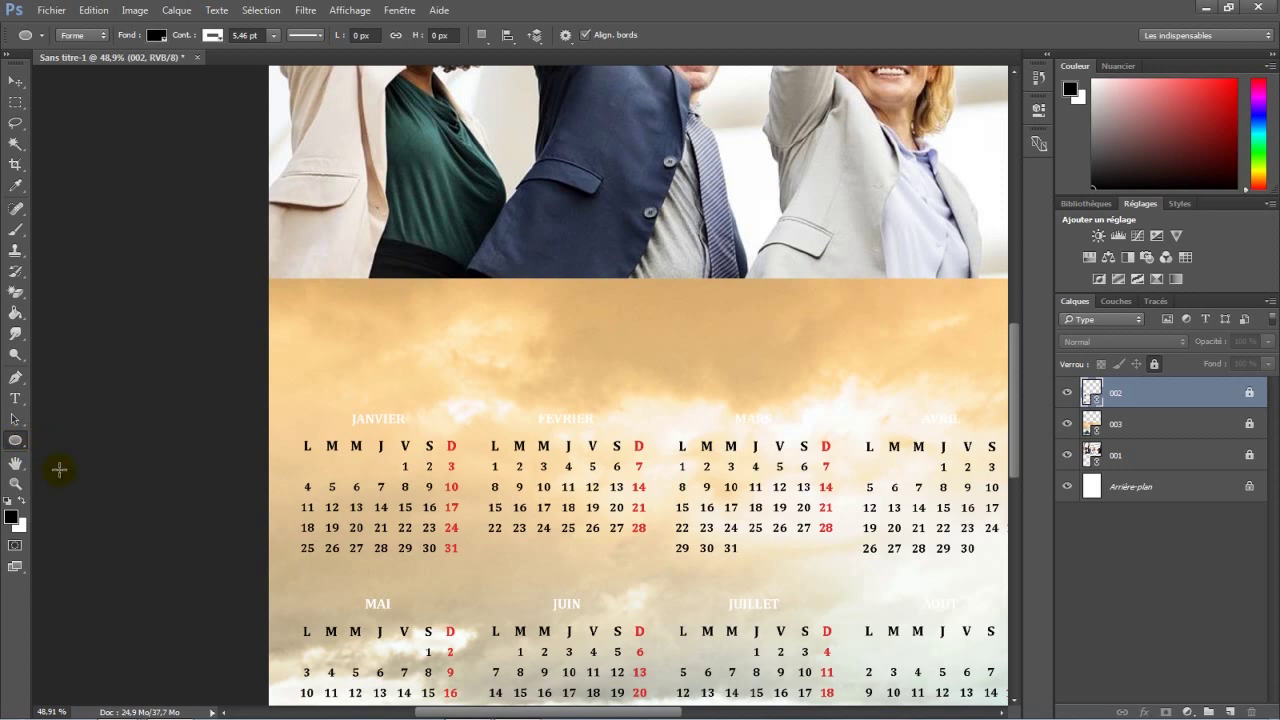
pyautogui.click(157, 37)
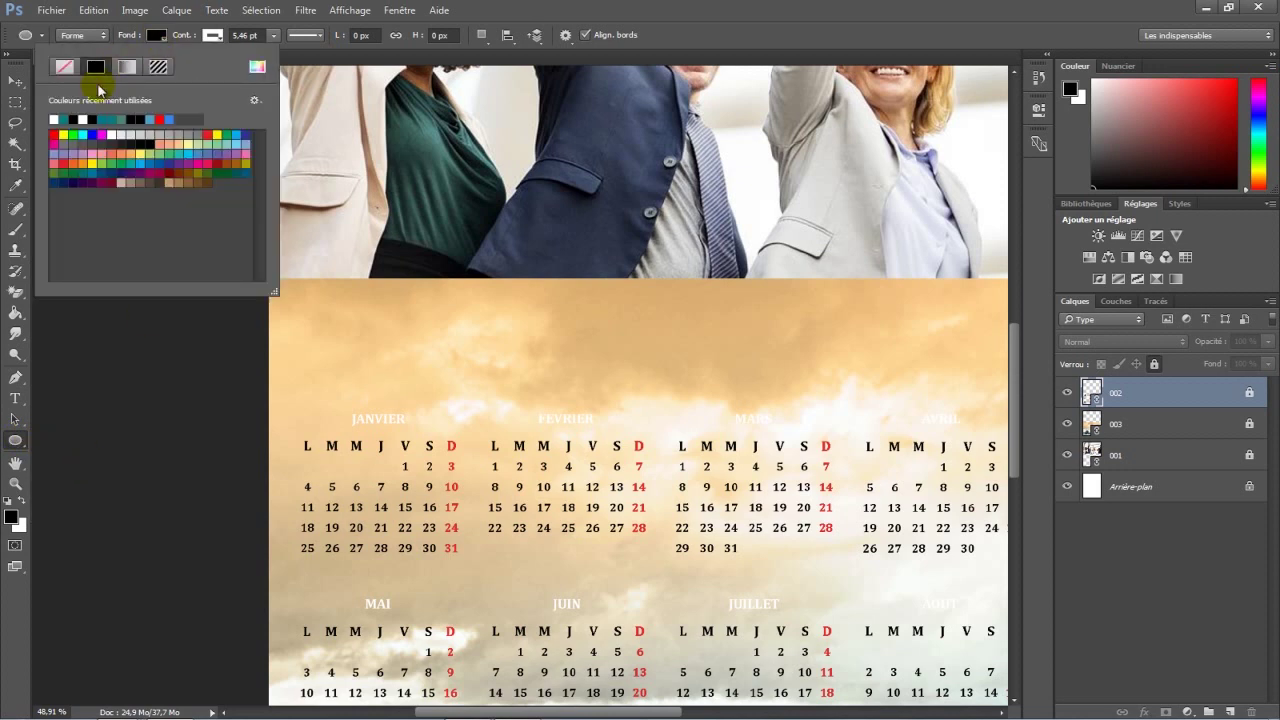
pyautogui.click(155, 38)
pyautogui.moveTo(322, 313); pyautogui.dragTo(361, 364)
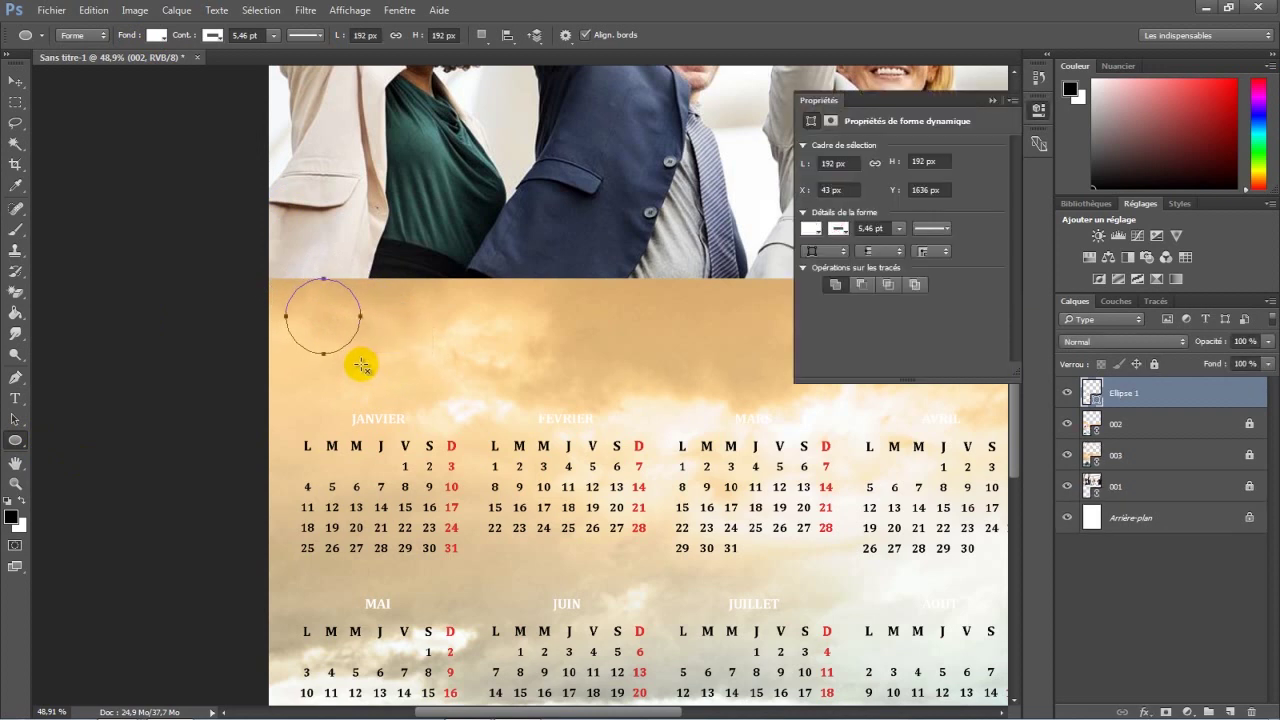
pyautogui.click(16, 81)
pyautogui.moveTo(330, 299); pyautogui.dragTo(368, 308)
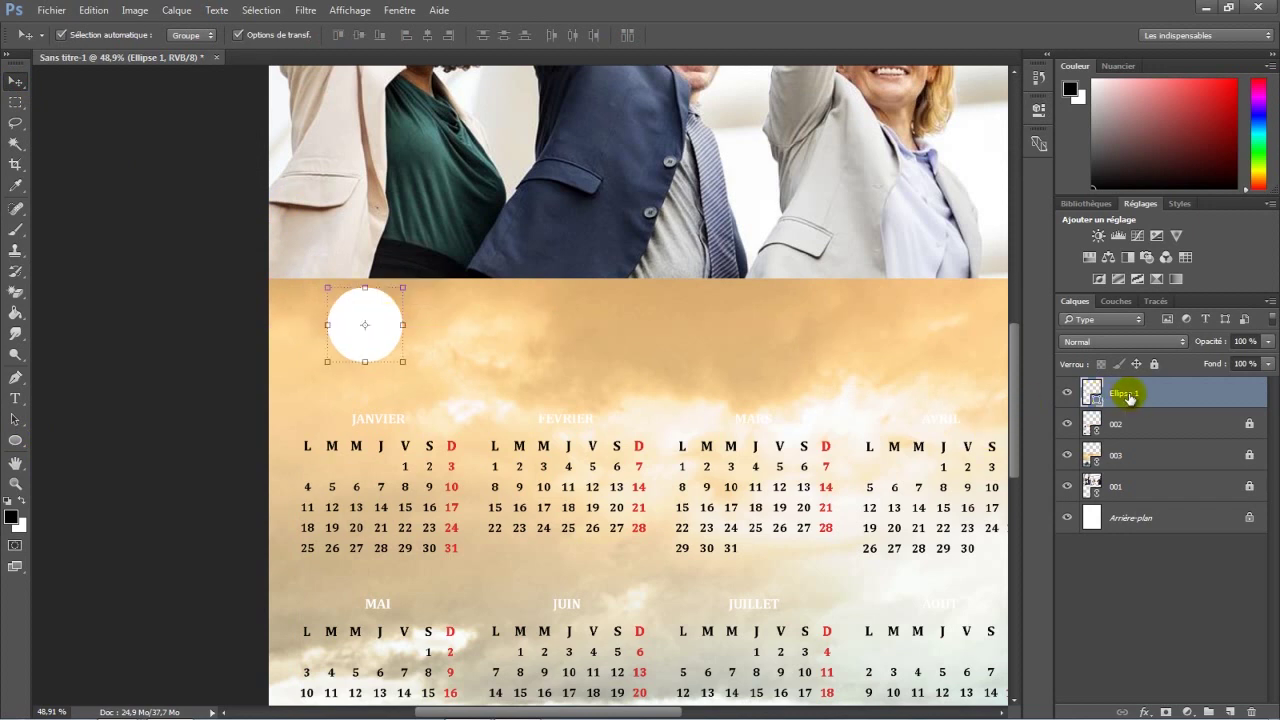
# Step: Duplicate the white circle's layer and set the copy's fill to 067b8a, with its outline in the same teal
pyautogui.moveTo(1127, 397); pyautogui.dragTo(1230, 710)
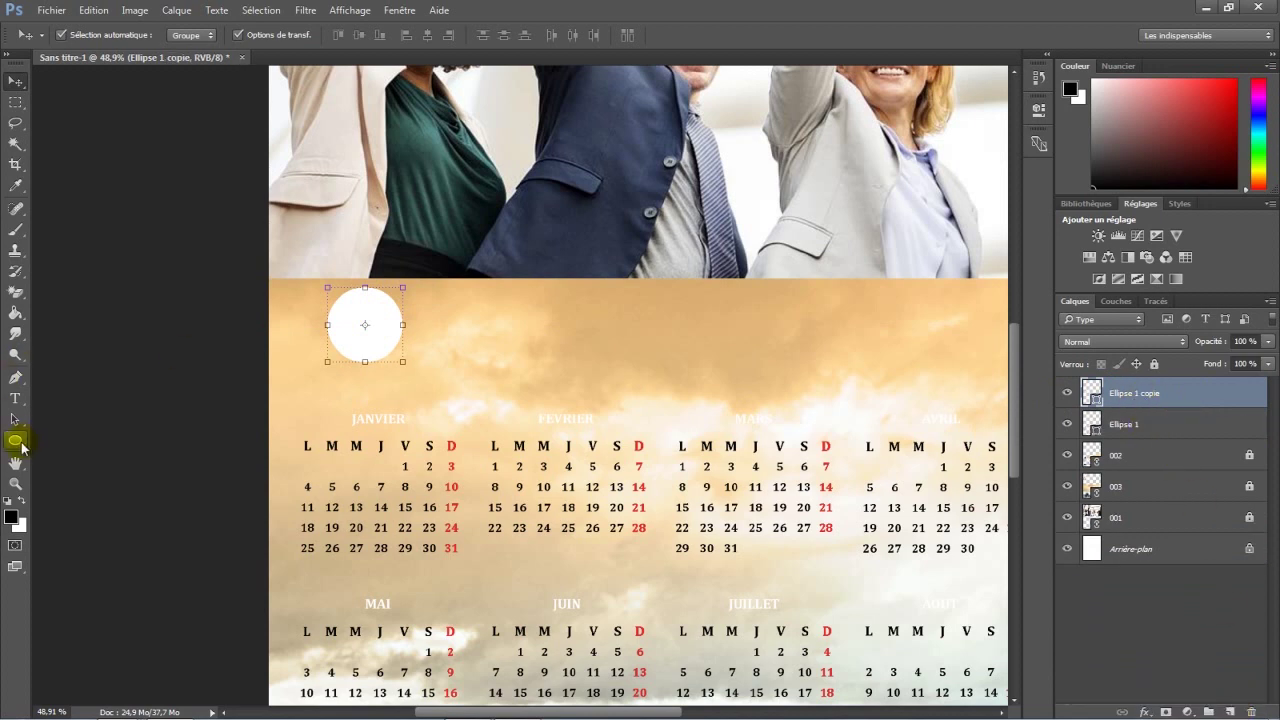
pyautogui.click(19, 442)
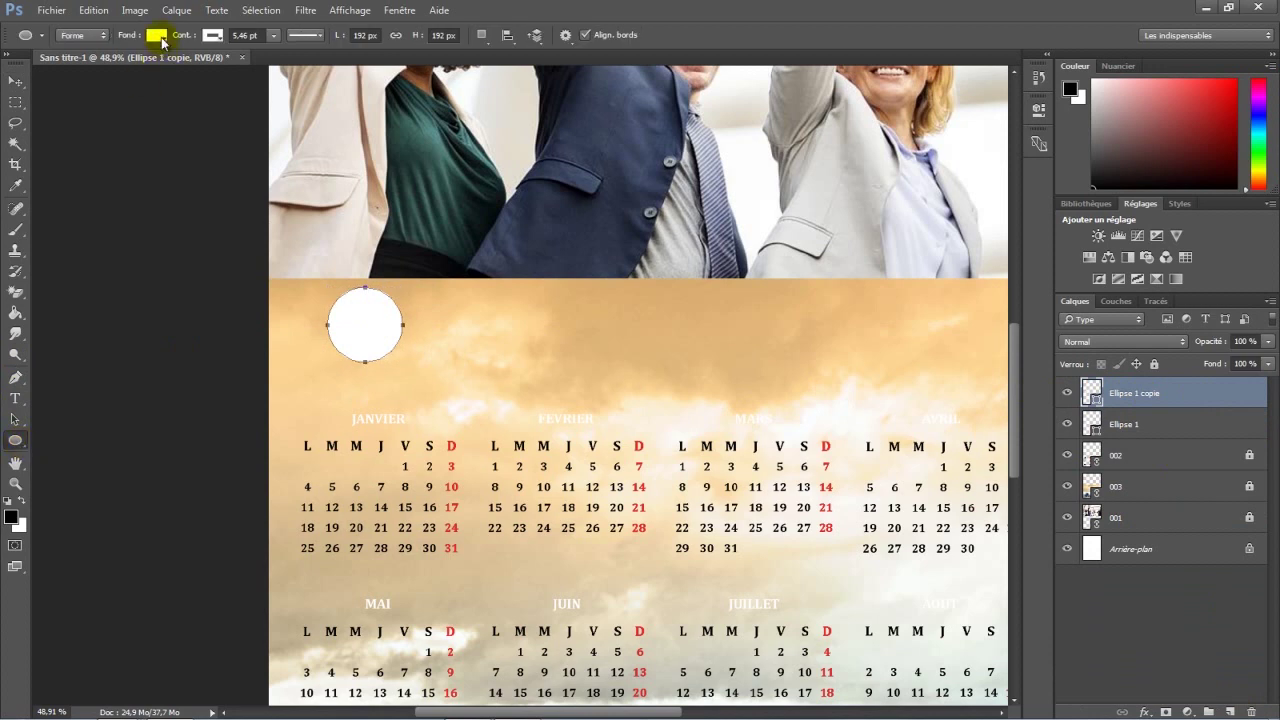
pyautogui.click(158, 37)
pyautogui.click(257, 66)
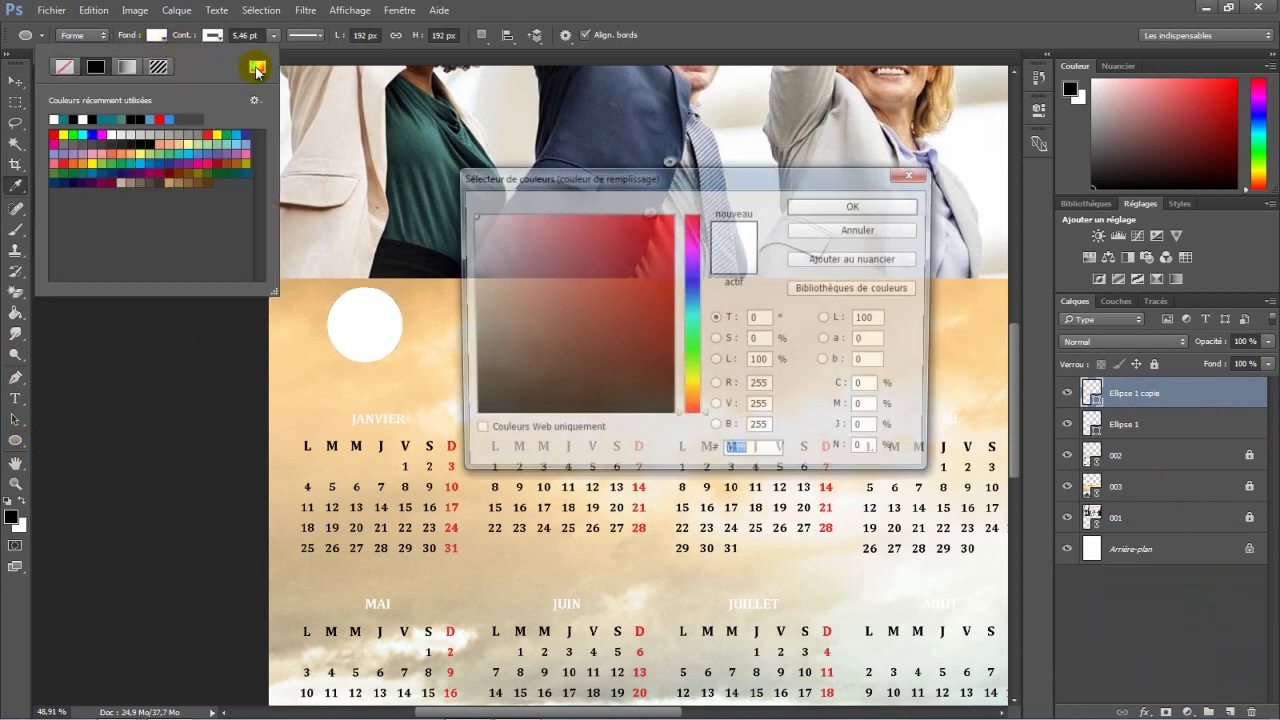
pyautogui.moveTo(759, 182); pyautogui.dragTo(776, 185)
pyautogui.write('067b8a')
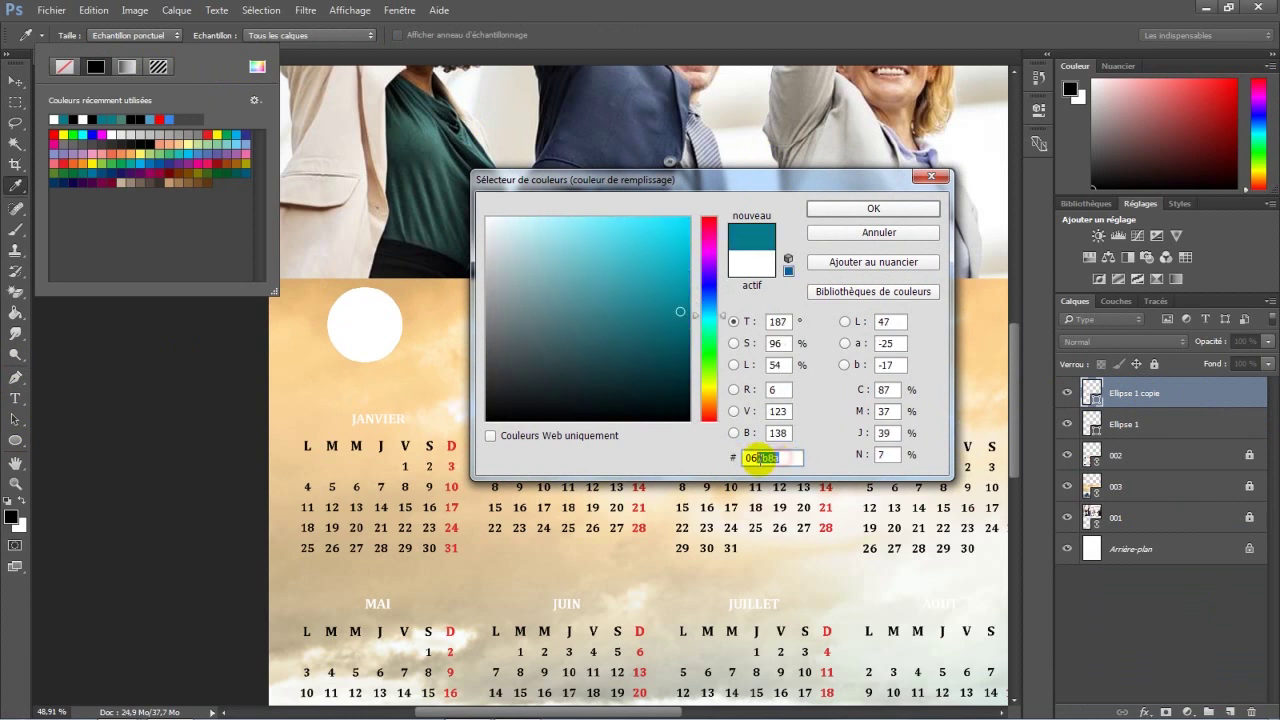
pyautogui.moveTo(775, 458); pyautogui.dragTo(742, 458)
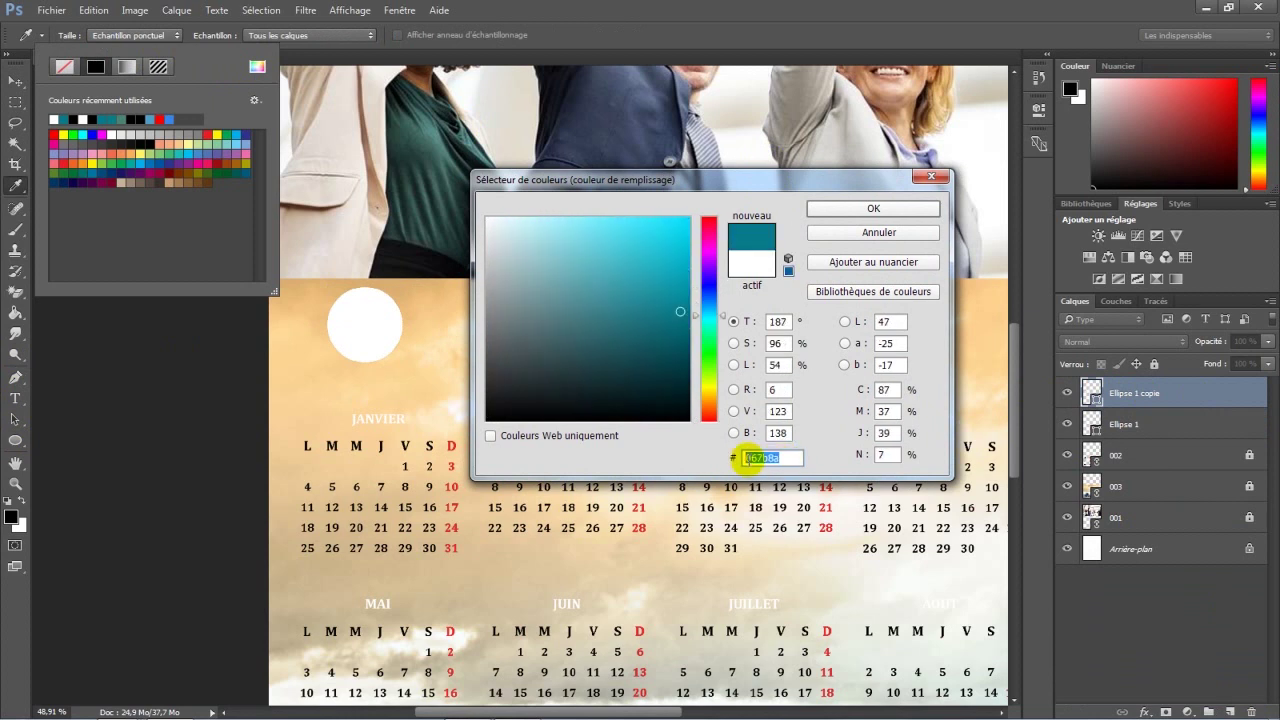
pyautogui.click(873, 208)
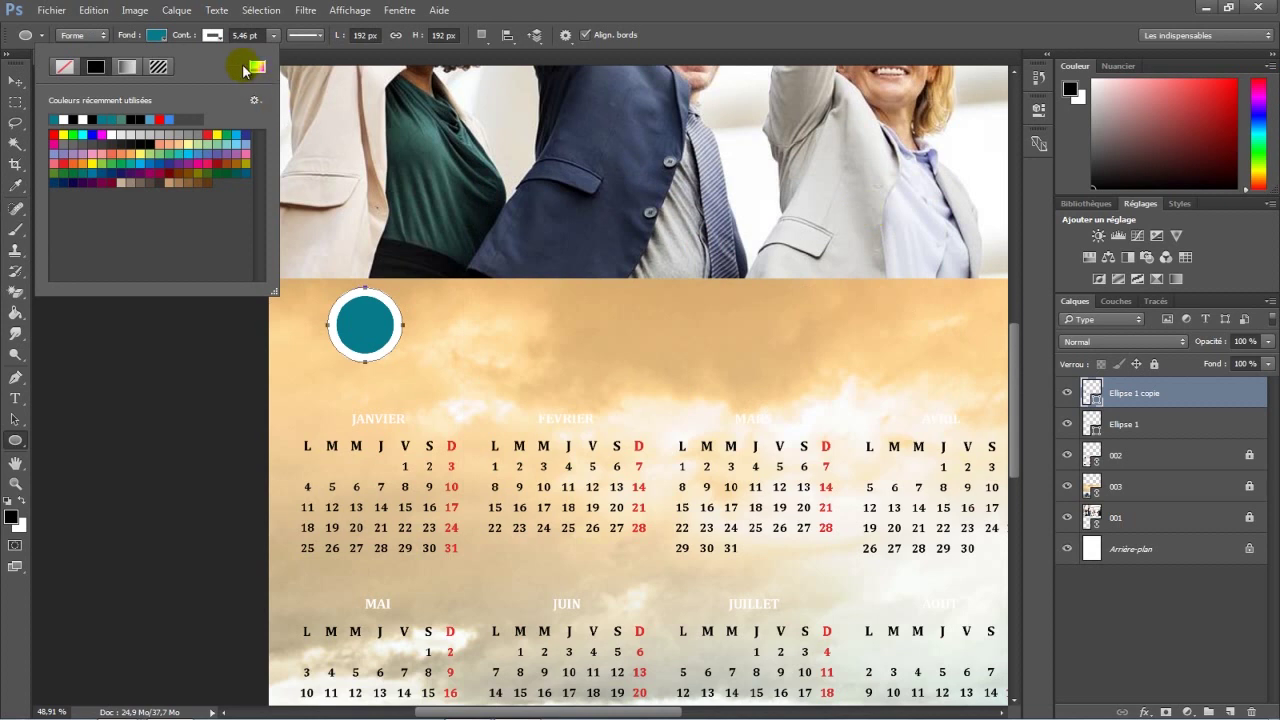
pyautogui.click(213, 36)
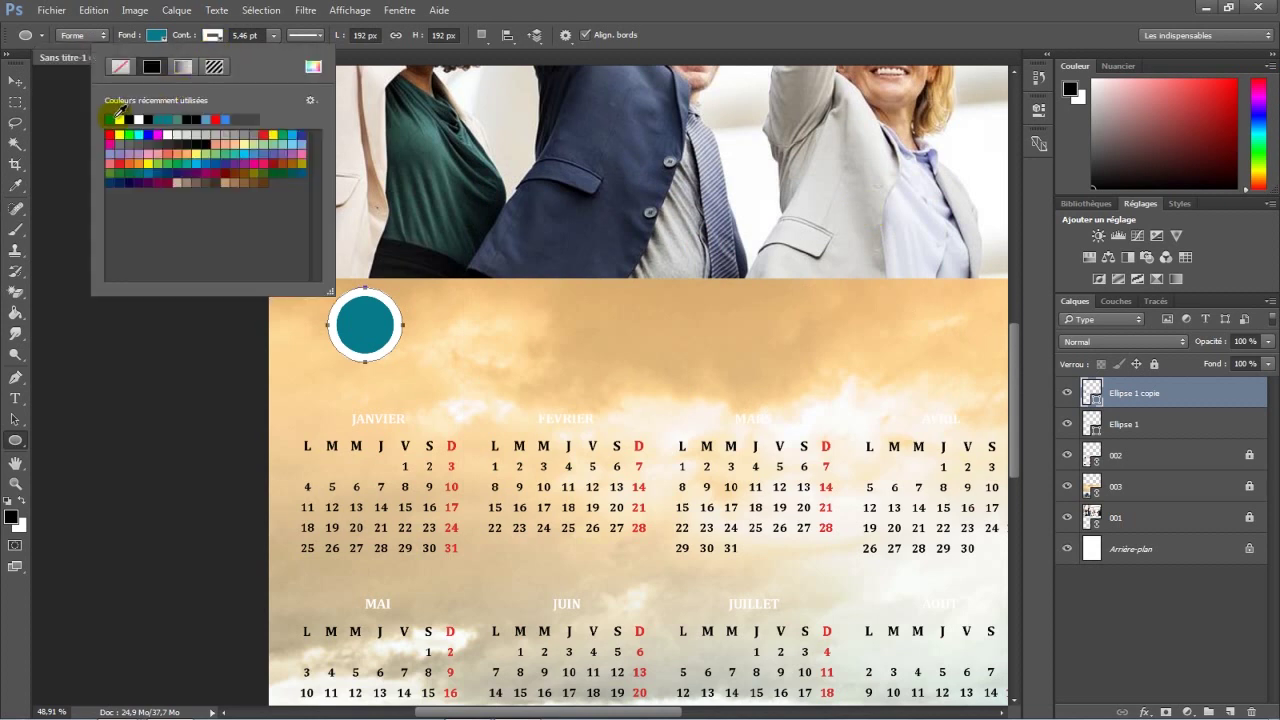
pyautogui.click(112, 118)
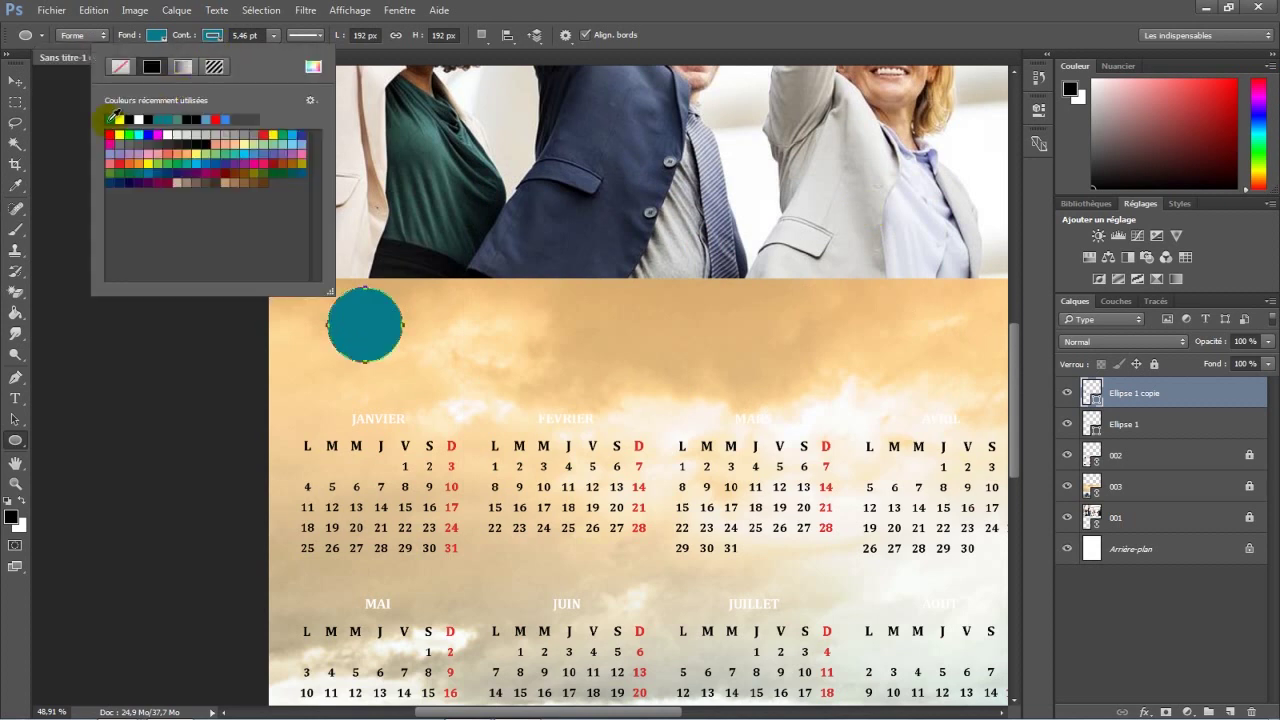
# Step: Nudge the teal circle about 9 px to the right of the white circle beneath it, then deselect it
pyautogui.click(16, 82)
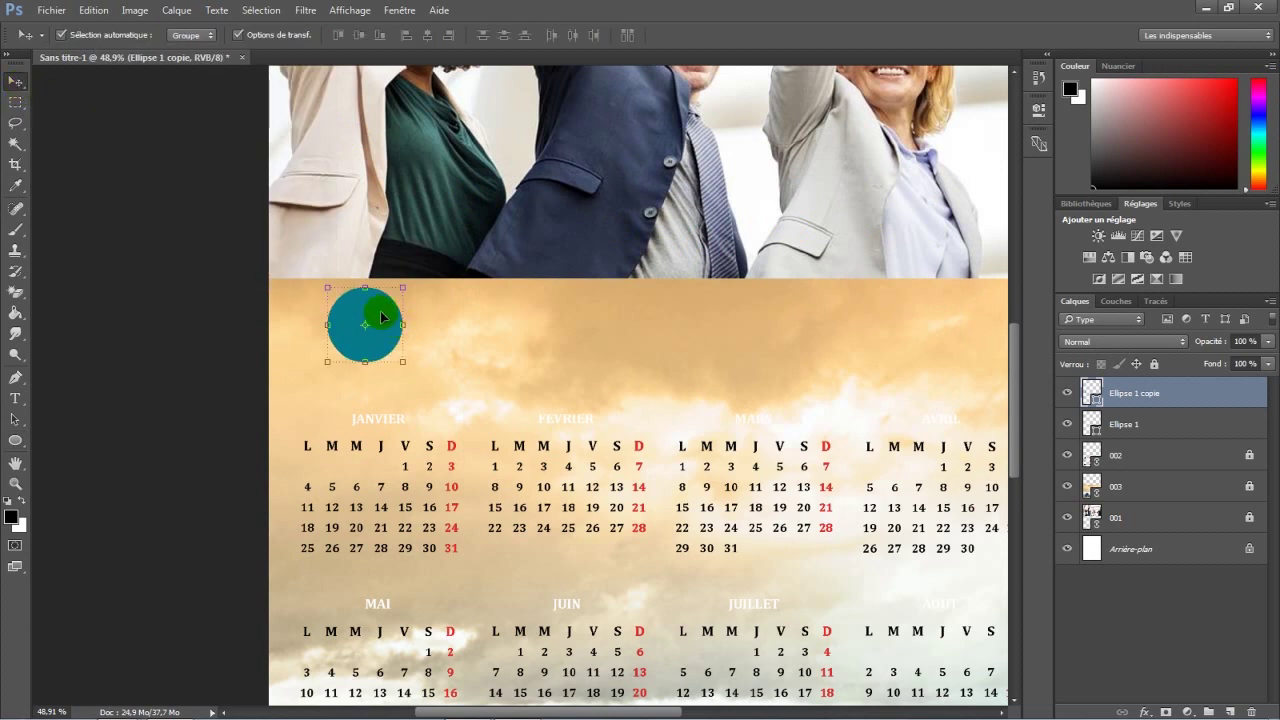
pyautogui.press('Right')
pyautogui.press('Right')
pyautogui.press('Right')
pyautogui.press('Right')
pyautogui.press('Right')
pyautogui.press('Right')
pyautogui.press('Right')
pyautogui.press('Right')
pyautogui.press('Right')
pyautogui.click(411, 293)
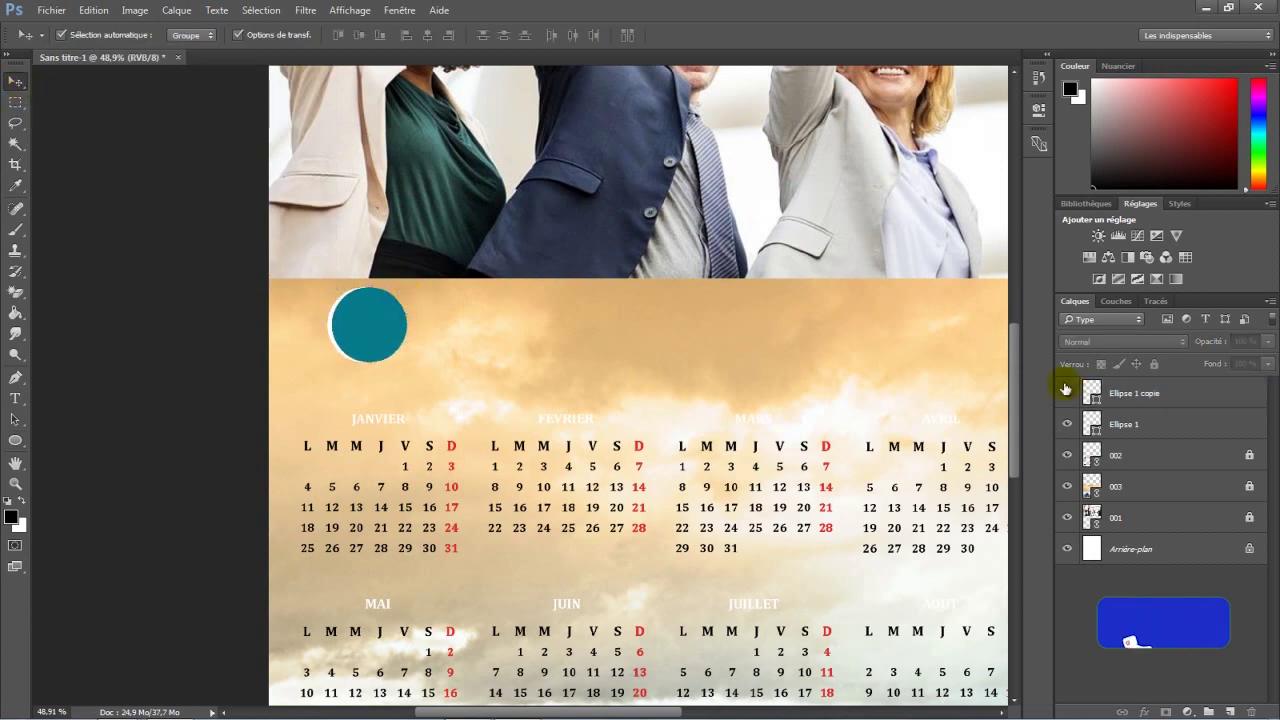
# Step: Duplicate the white circle's layer and move the copy above the FEVRIER heading, keeping the teal circle hidden meanwhile
pyautogui.click(1140, 393)
pyautogui.click(1067, 395)
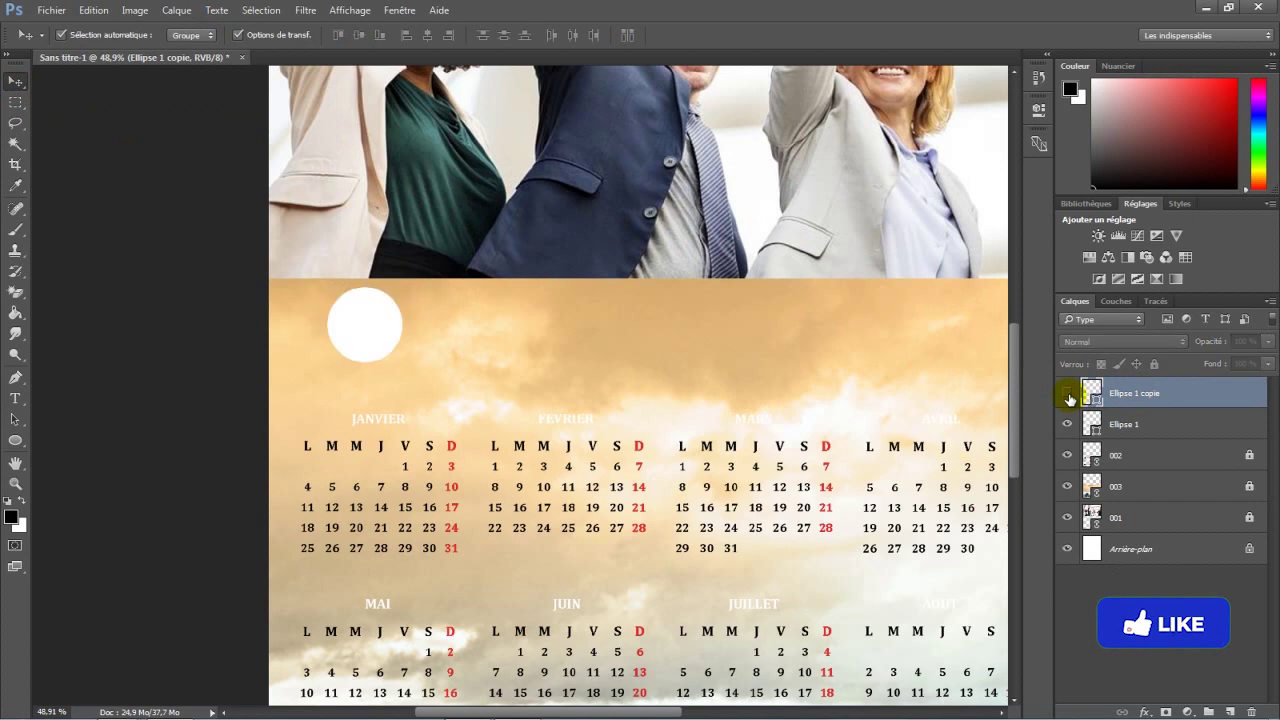
pyautogui.click(1168, 429)
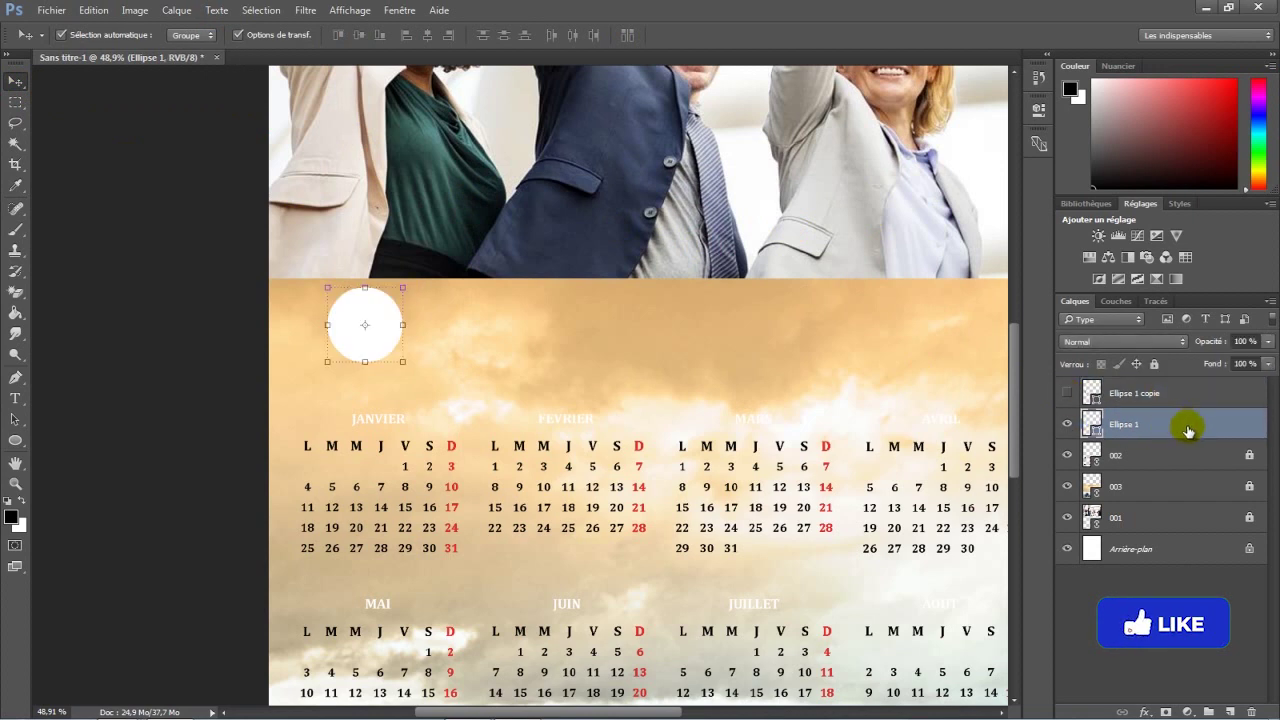
pyautogui.moveTo(1189, 429); pyautogui.dragTo(1230, 712)
pyautogui.moveTo(371, 314); pyautogui.dragTo(577, 335)
pyautogui.click(1067, 393)
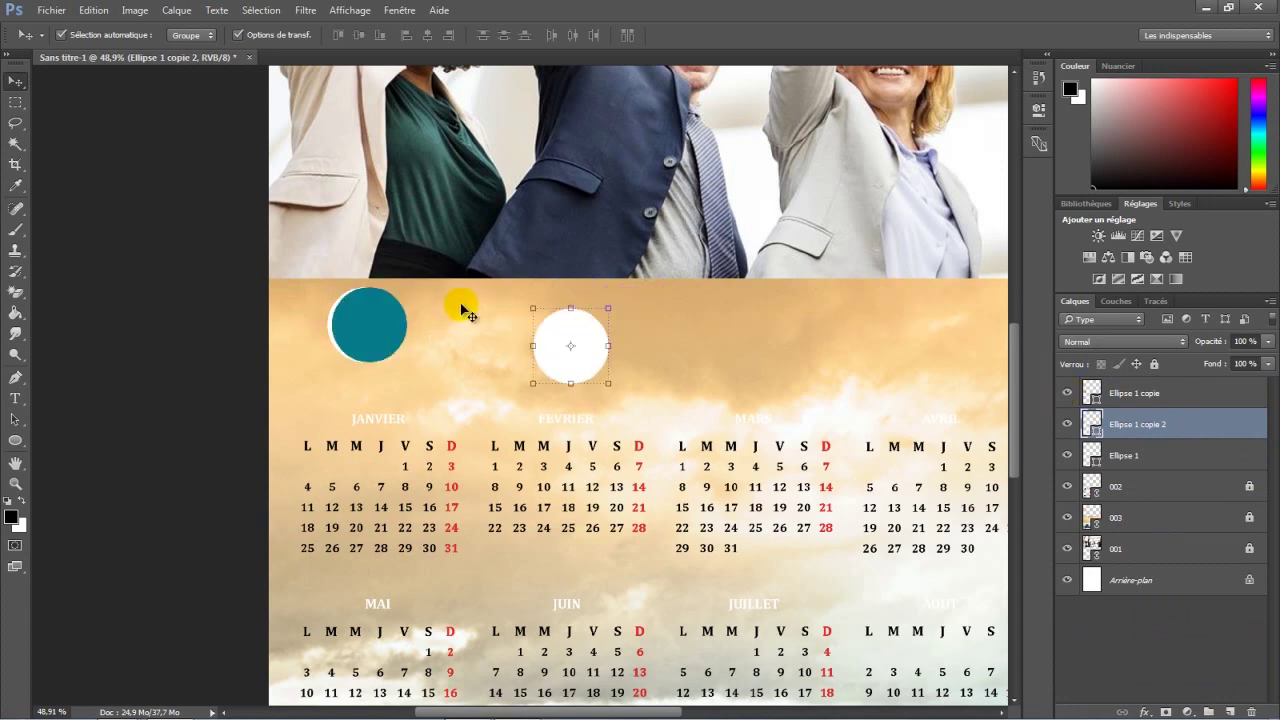
# Step: Bring the white copy's layer to the front and place it over the teal circle, leaving a thin teal crescent at its left
pyautogui.moveTo(1197, 423); pyautogui.dragTo(1205, 384)
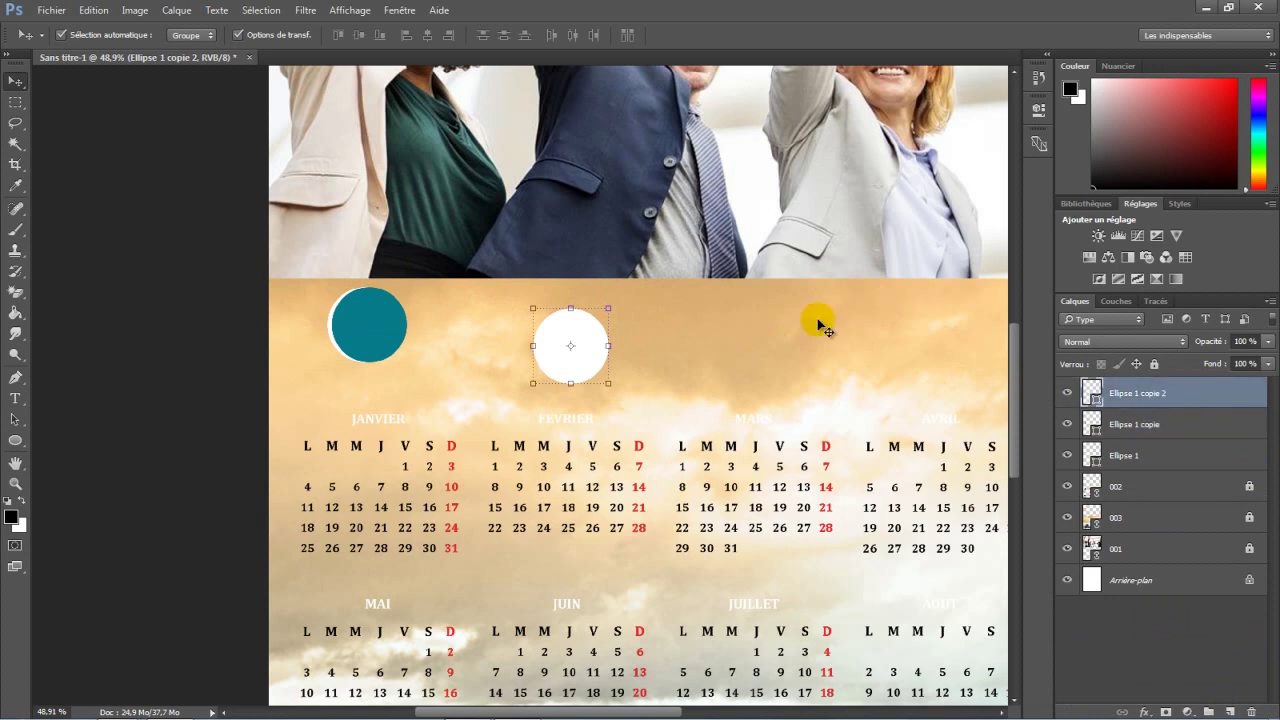
pyautogui.moveTo(585, 335); pyautogui.dragTo(385, 316)
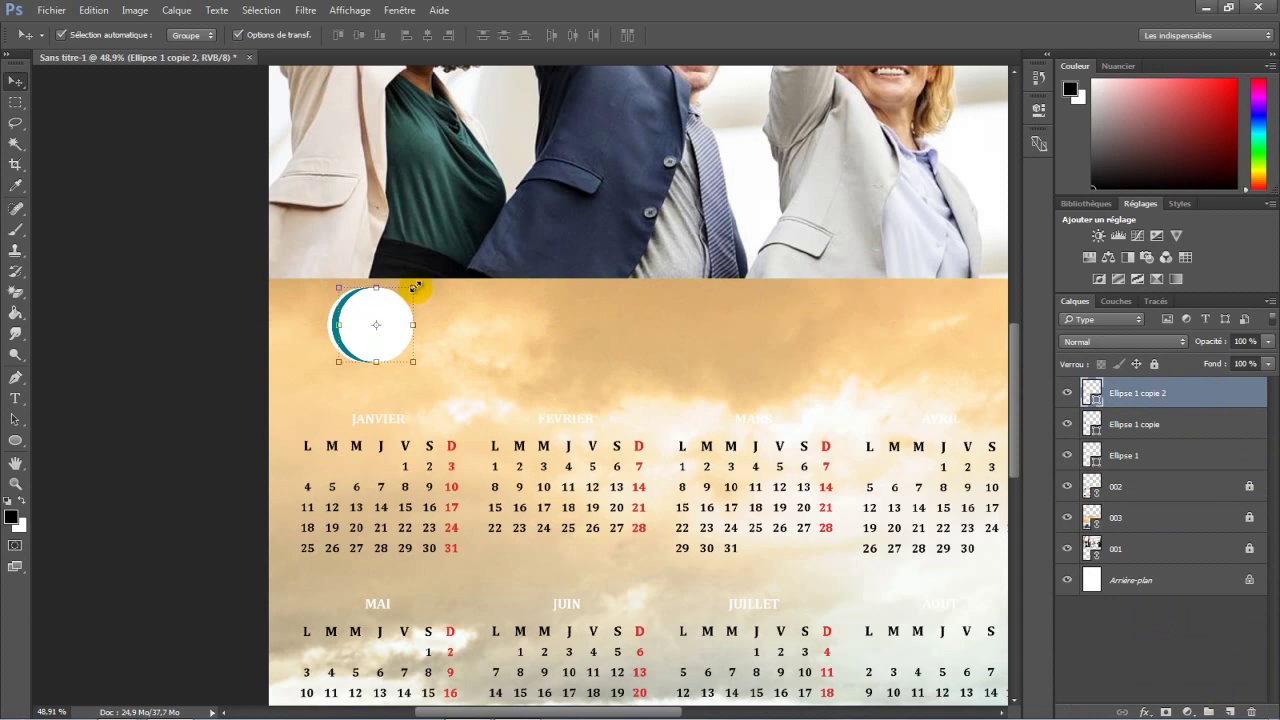
pyautogui.hotkey('ctrl', 't')
pyautogui.moveTo(305, 40); pyautogui.dragTo(301, 41)
pyautogui.moveTo(386, 312); pyautogui.dragTo(380, 309)
pyautogui.press('Return')
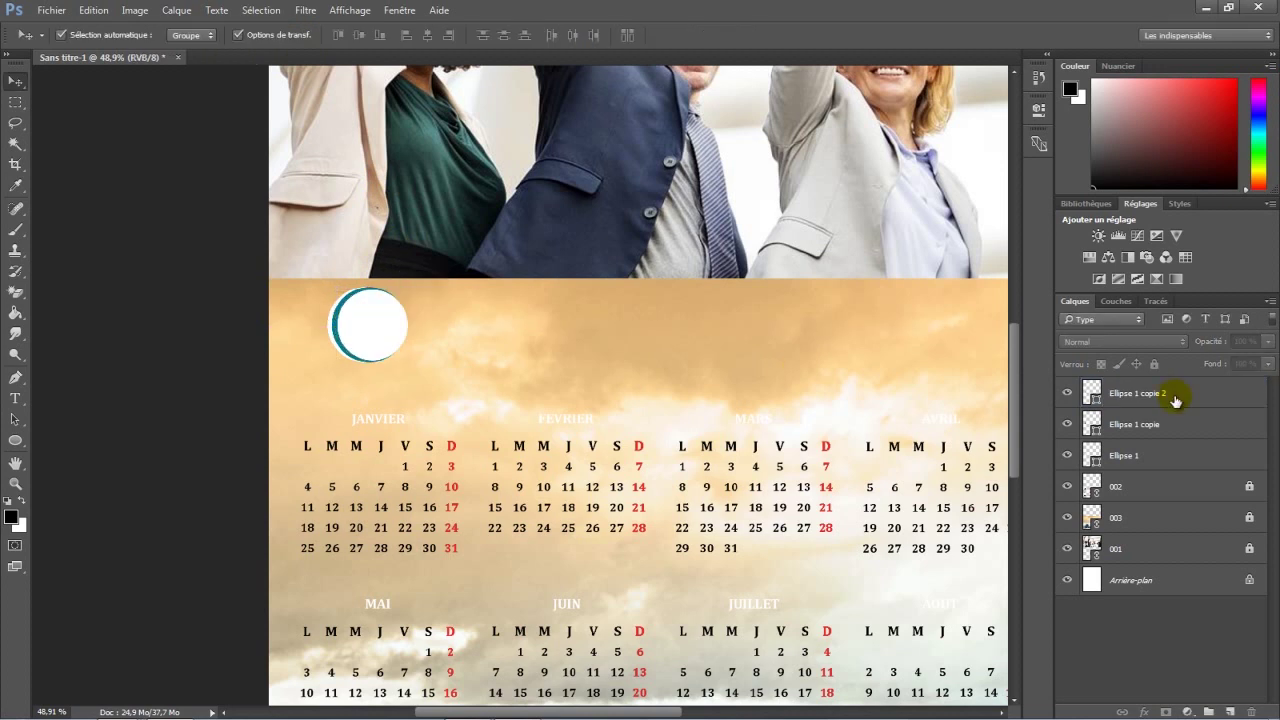
# Step: Group the three circle layers, and place the group just left of the JANVIER heading at 54% of its size
pyautogui.keyDown('shift'); pyautogui.click(1161, 453); pyautogui.keyUp('shift')
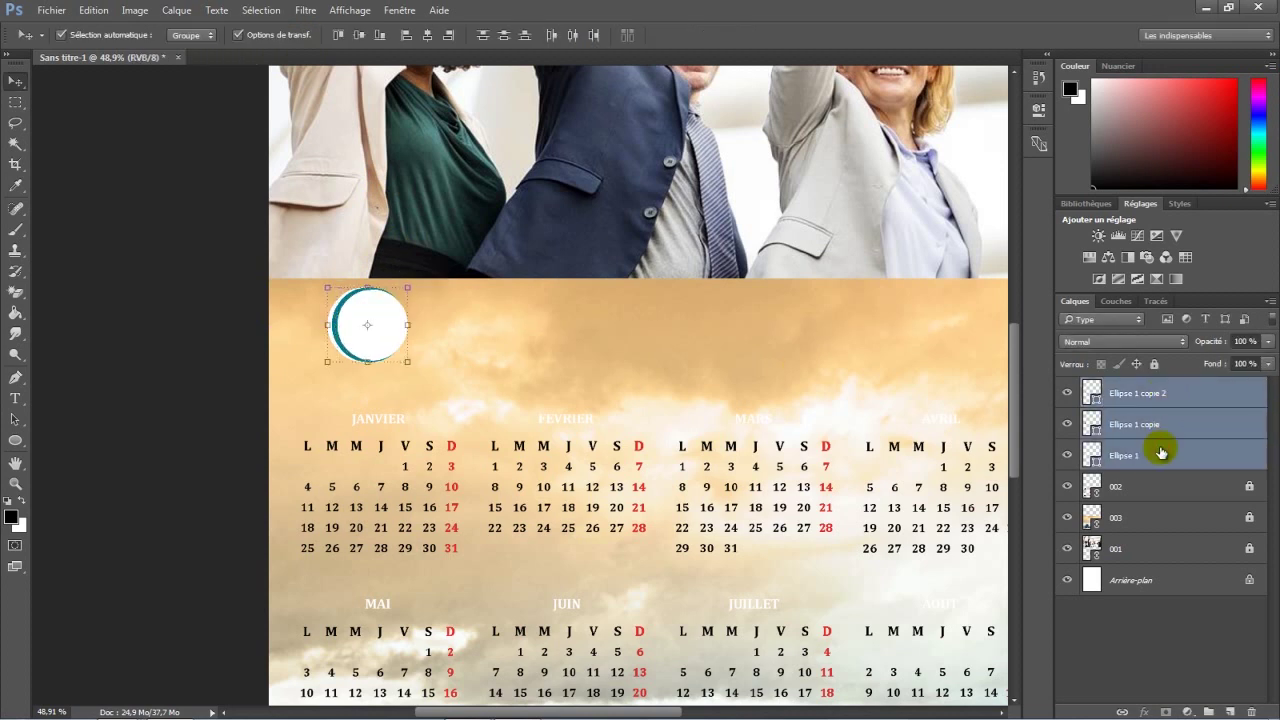
pyautogui.moveTo(1177, 455); pyautogui.dragTo(1210, 710)
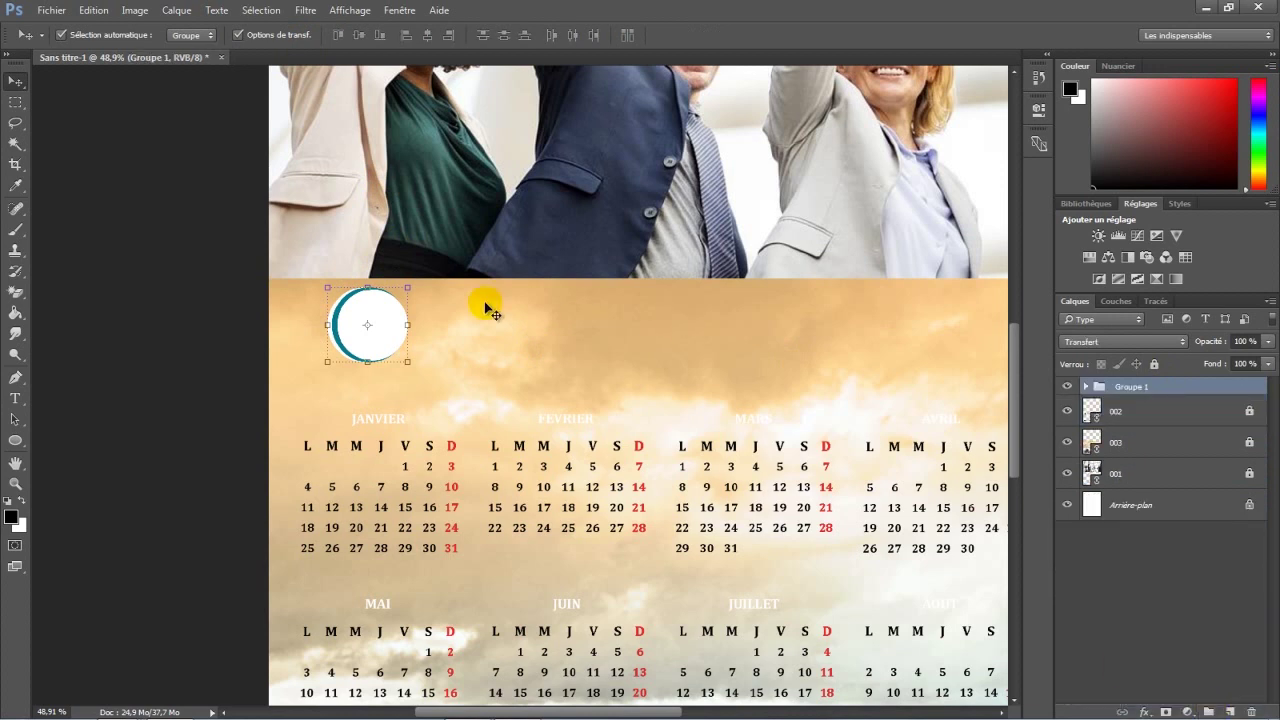
pyautogui.click(401, 287)
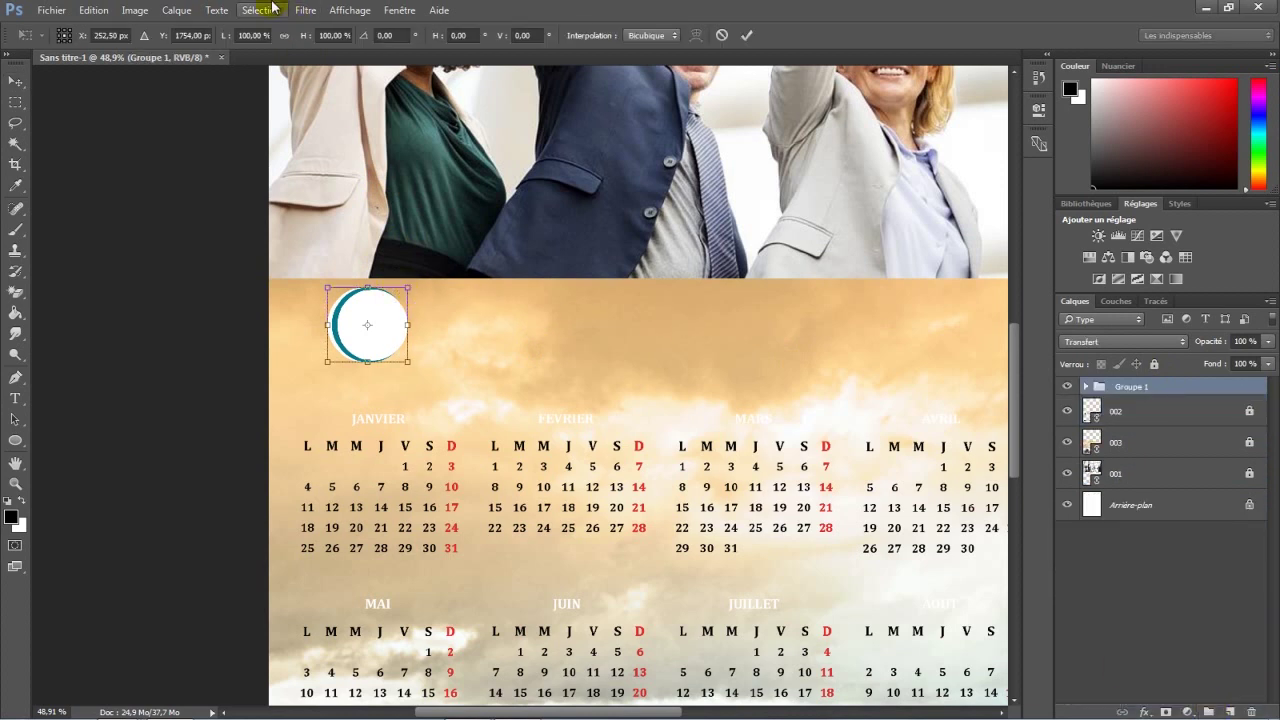
pyautogui.moveTo(302, 42); pyautogui.dragTo(268, 46)
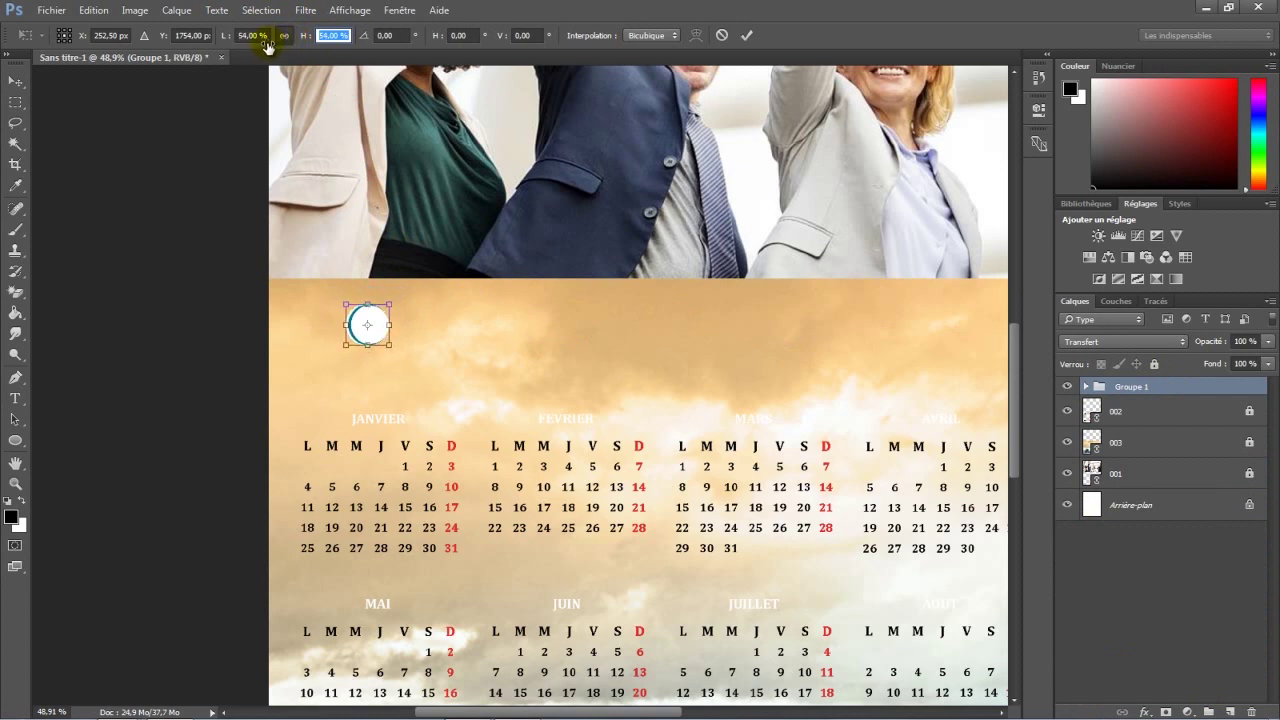
pyautogui.moveTo(369, 324); pyautogui.dragTo(328, 413)
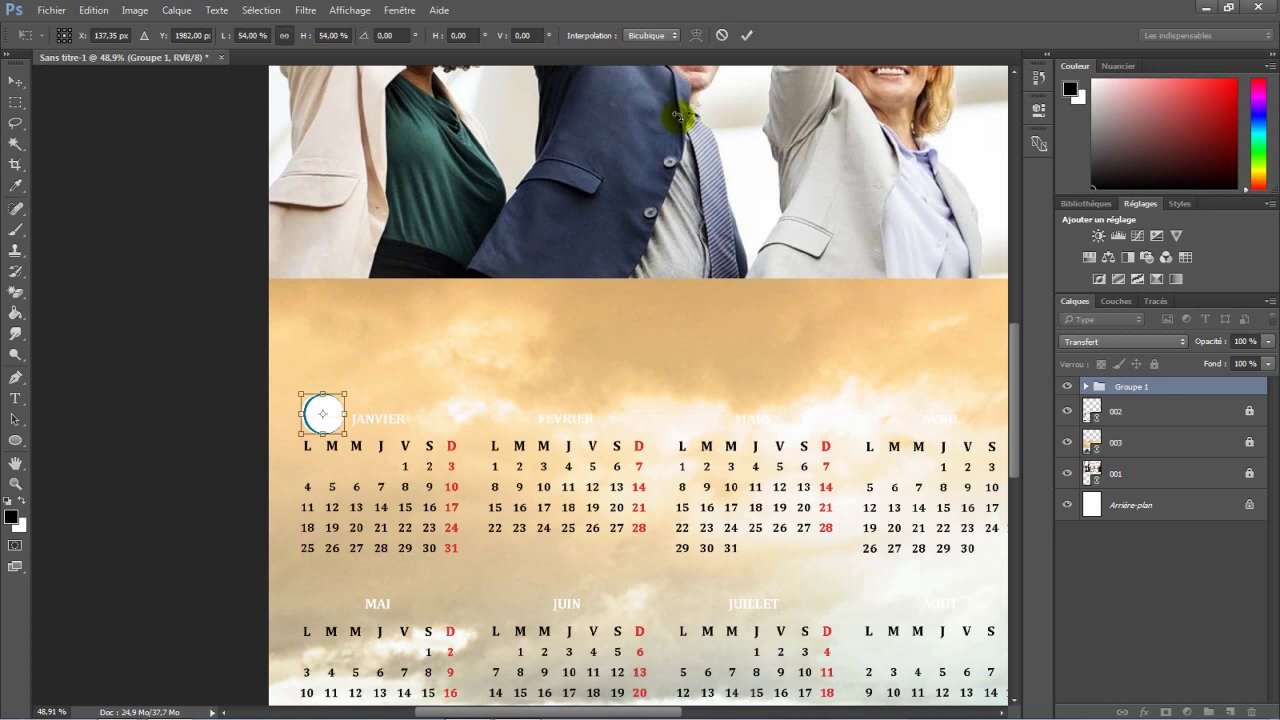
pyautogui.click(746, 37)
# Step: Scale the circle group beside the JANVIER heading to 61%, keeping its proportions
pyautogui.scroll(3, 284, 433)
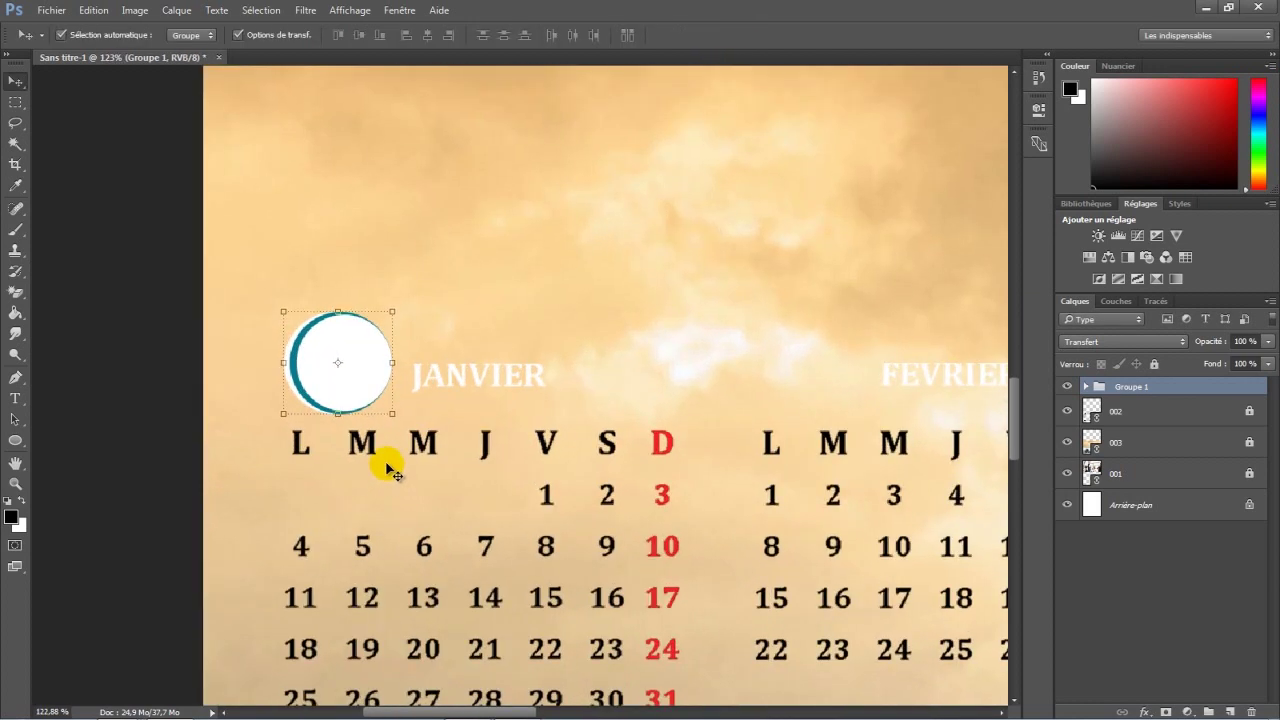
pyautogui.click(393, 310)
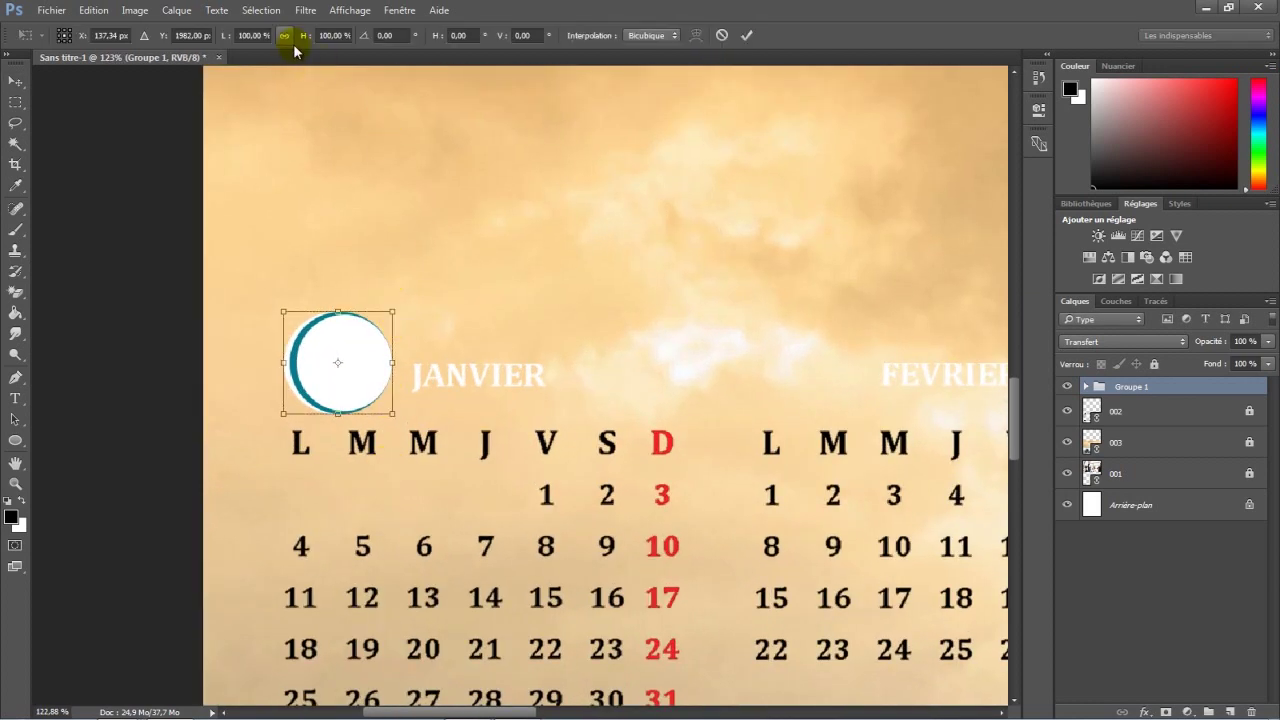
pyautogui.moveTo(300, 38); pyautogui.dragTo(265, 48)
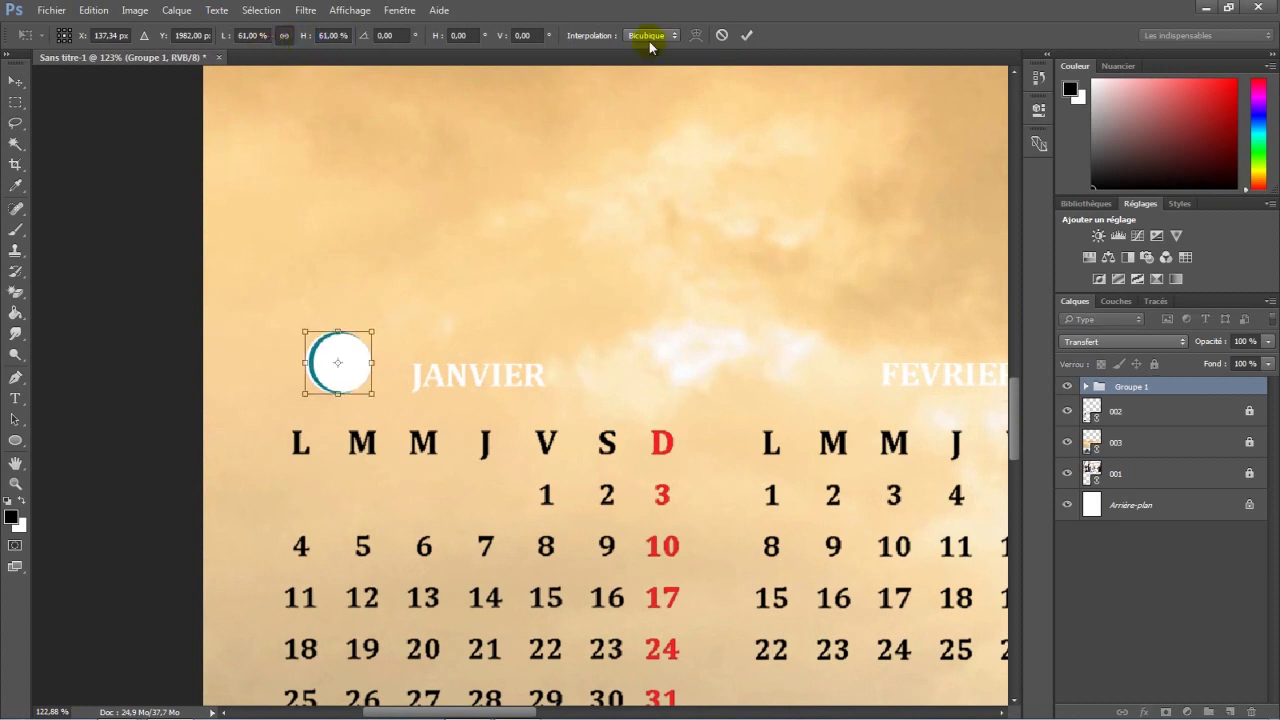
pyautogui.click(745, 38)
# Step: Shrink the circle group further to about 84% × 85% and centre it directly above January's L column
pyautogui.moveTo(343, 357); pyautogui.dragTo(328, 357)
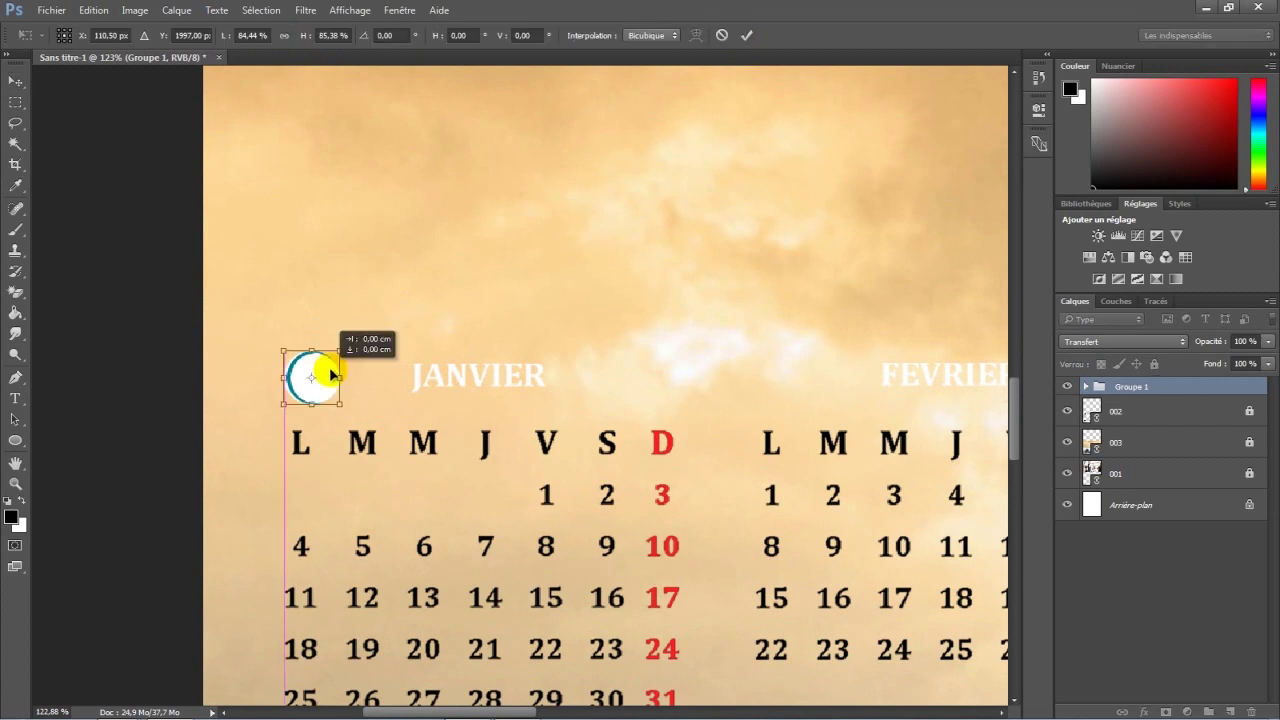
pyautogui.moveTo(329, 368); pyautogui.dragTo(320, 366)
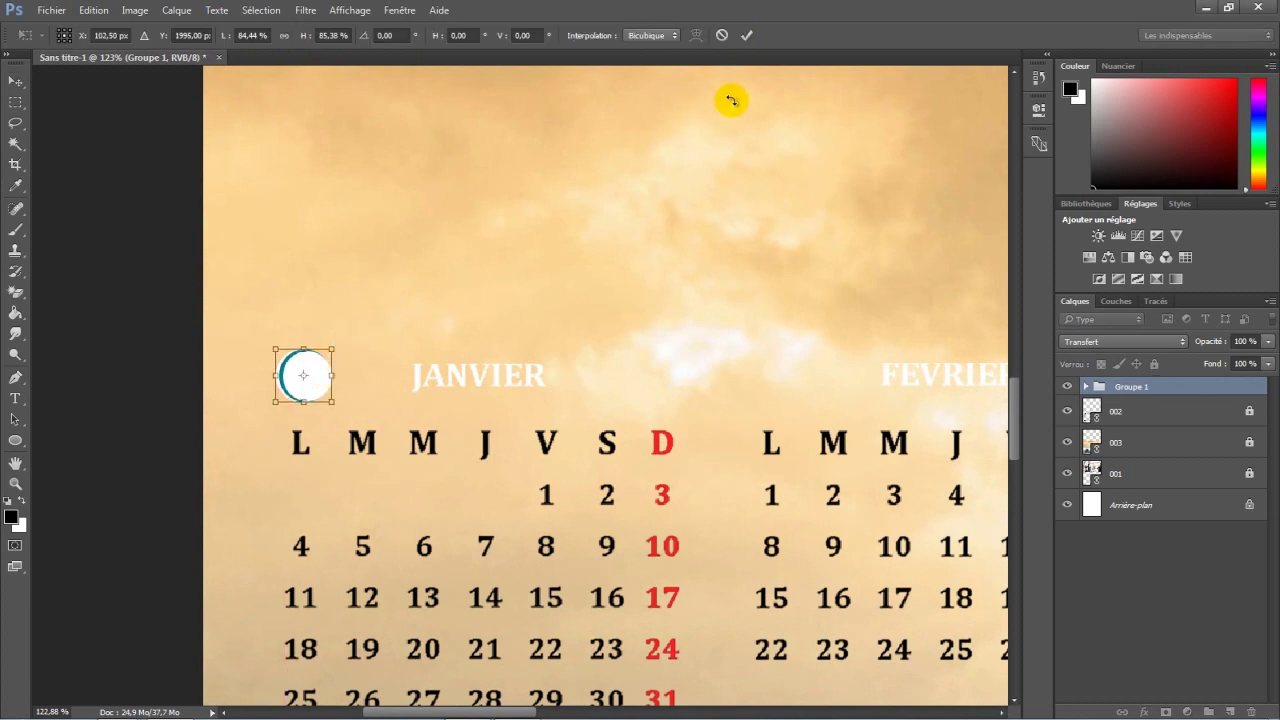
pyautogui.click(746, 36)
pyautogui.click(697, 319)
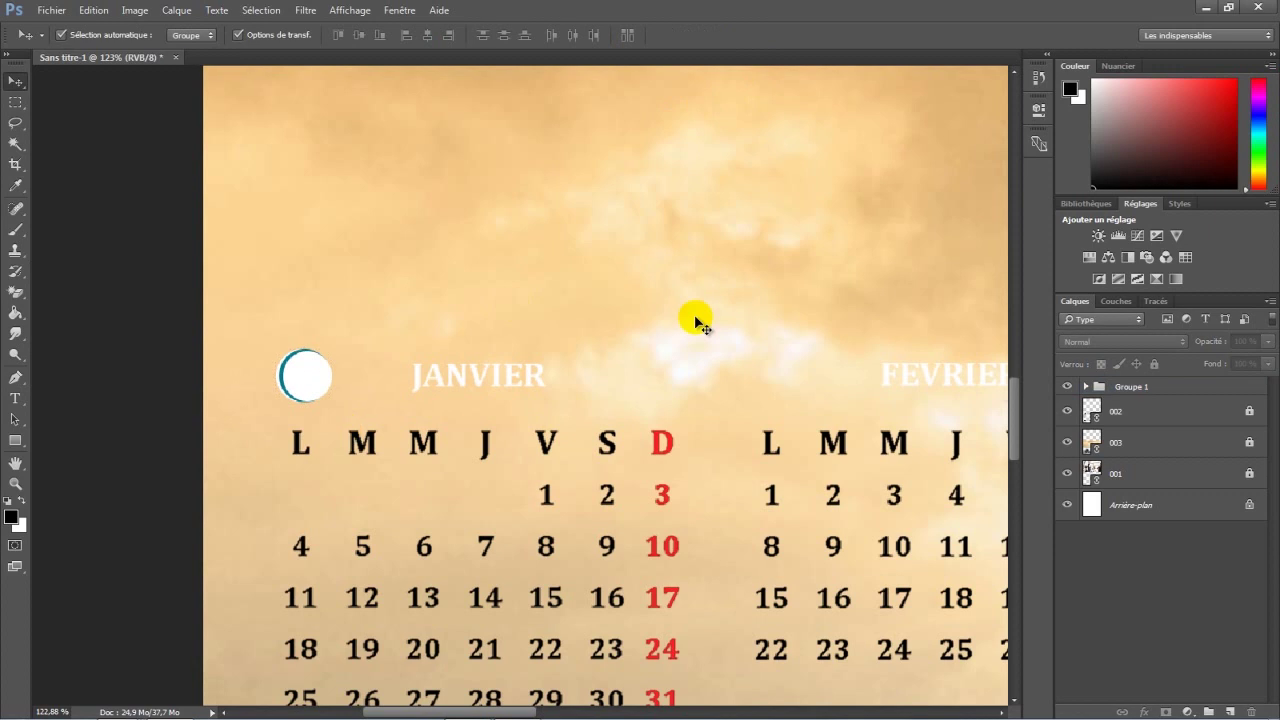
# Step: Draw a teal-filled rounded rectangle about 334 × 56 px over the JANVIER heading, directly above the Ellipse 1 layer inside the group
pyautogui.click(1088, 388)
pyautogui.click(1176, 478)
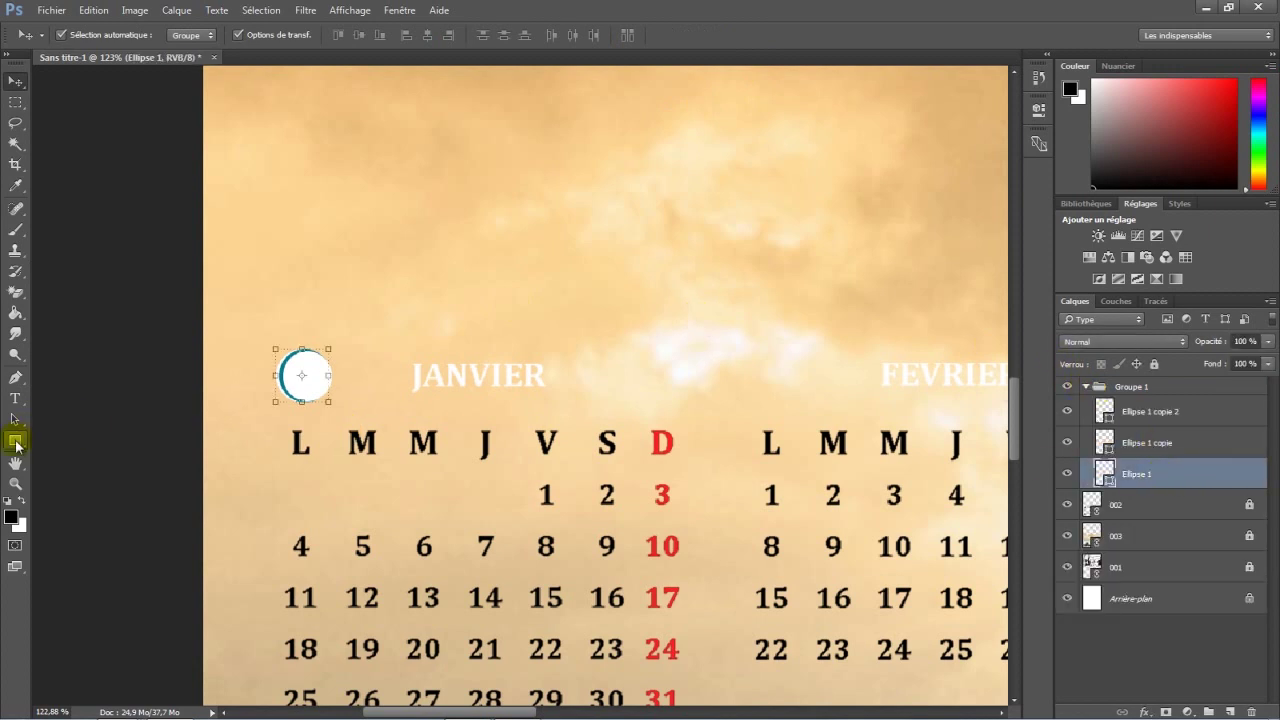
pyautogui.click(16, 445)
pyautogui.click(61, 455)
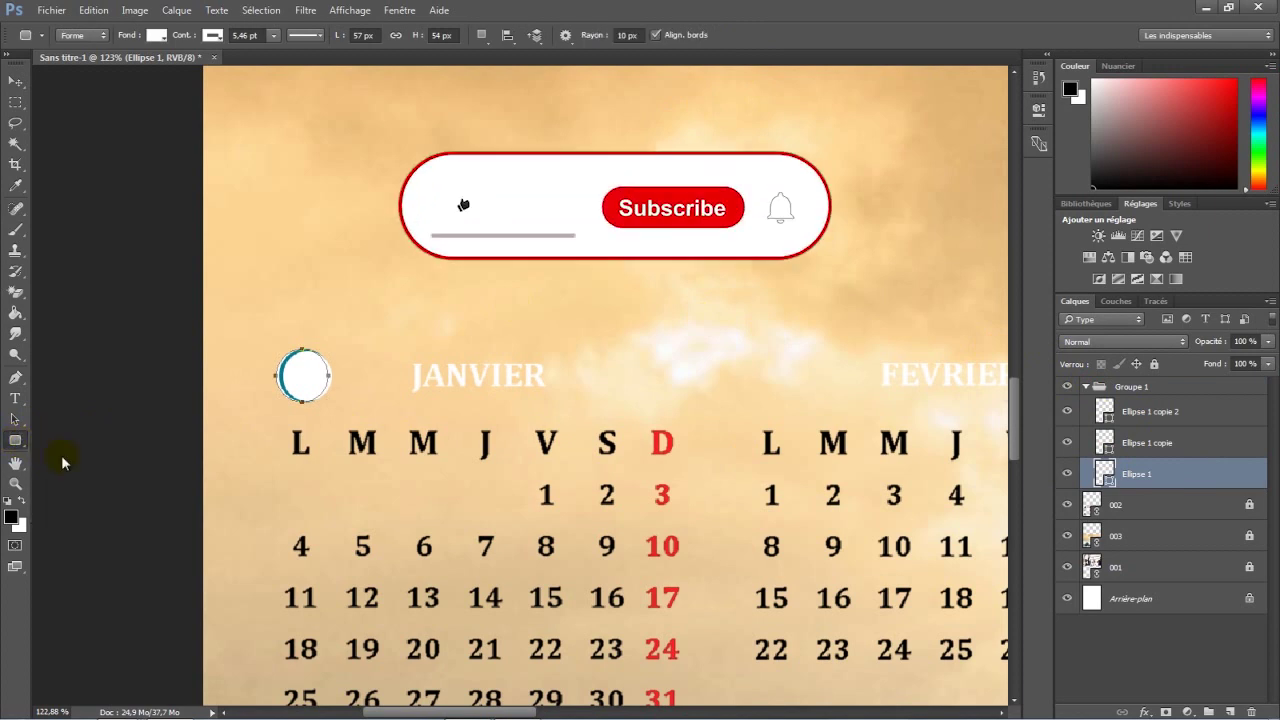
pyautogui.click(156, 35)
pyautogui.click(62, 117)
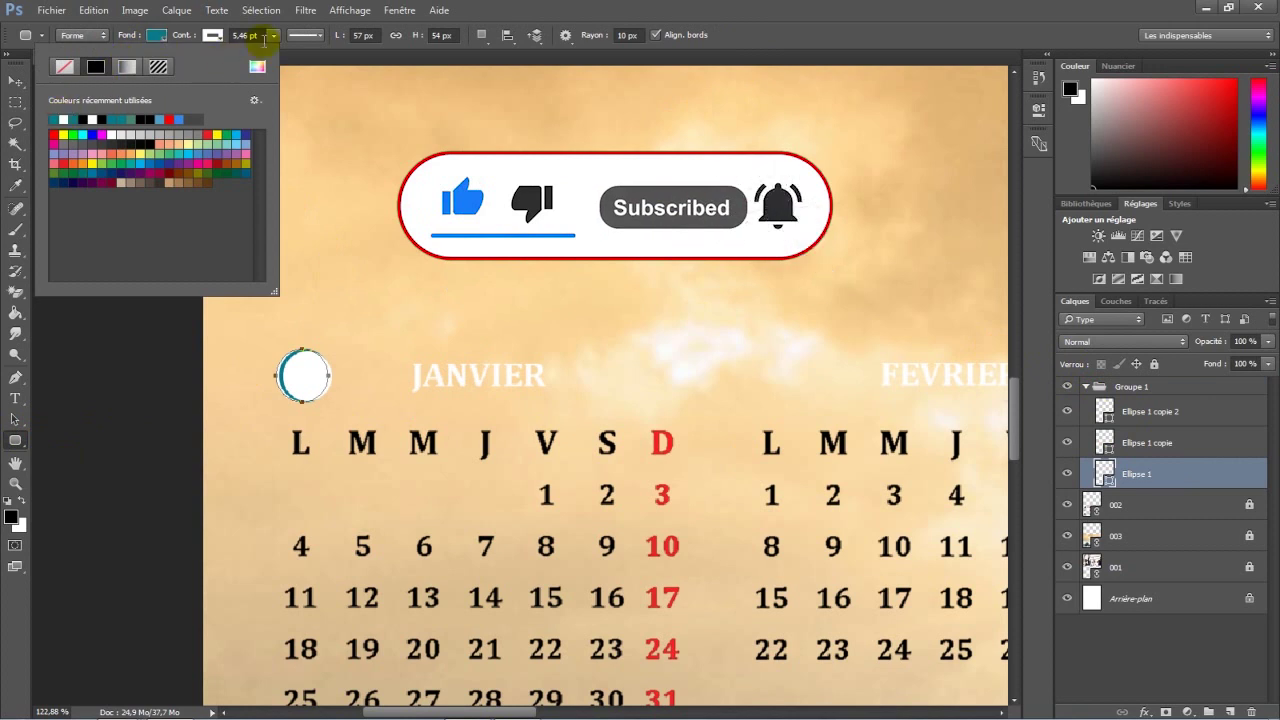
pyautogui.click(274, 36)
pyautogui.moveTo(365, 356); pyautogui.dragTo(692, 408)
# Step: Set the teal rectangle's outline width to 0.74 pt and increase its linked corner radii to about 12 px
pyautogui.click(901, 199)
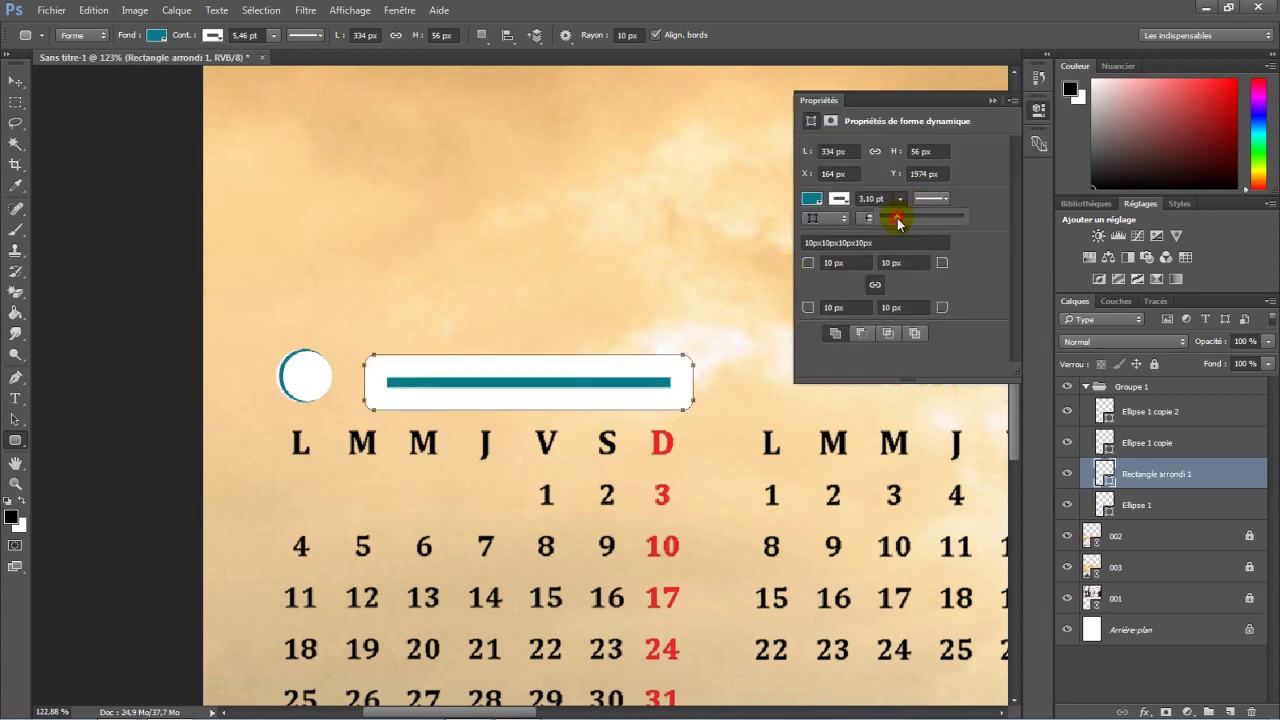
pyautogui.moveTo(890, 223); pyautogui.dragTo(895, 222)
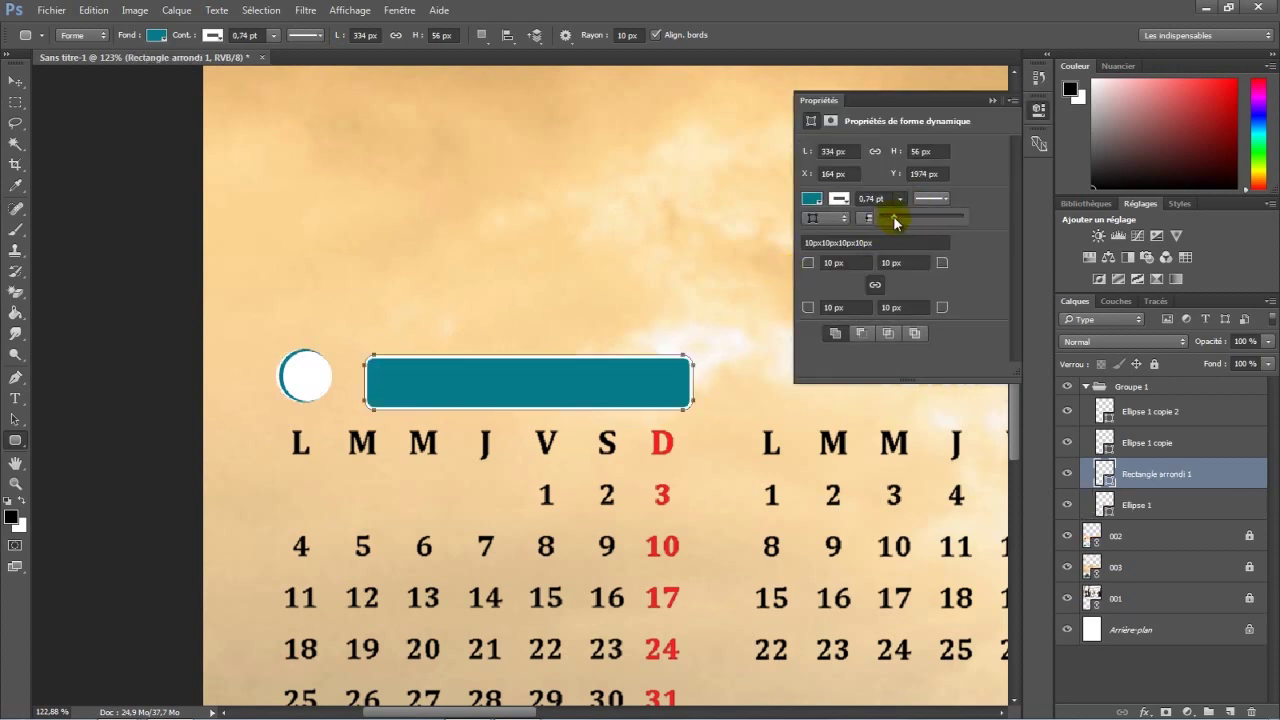
pyautogui.click(905, 308)
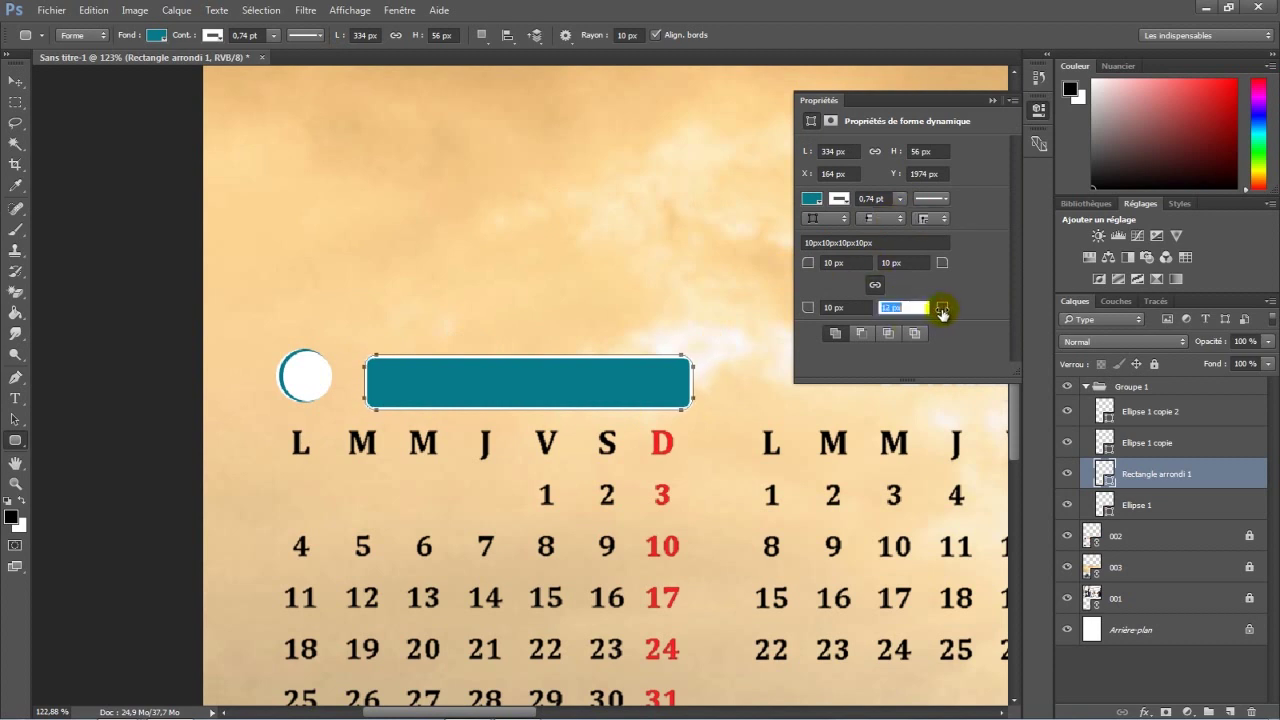
pyautogui.click(990, 102)
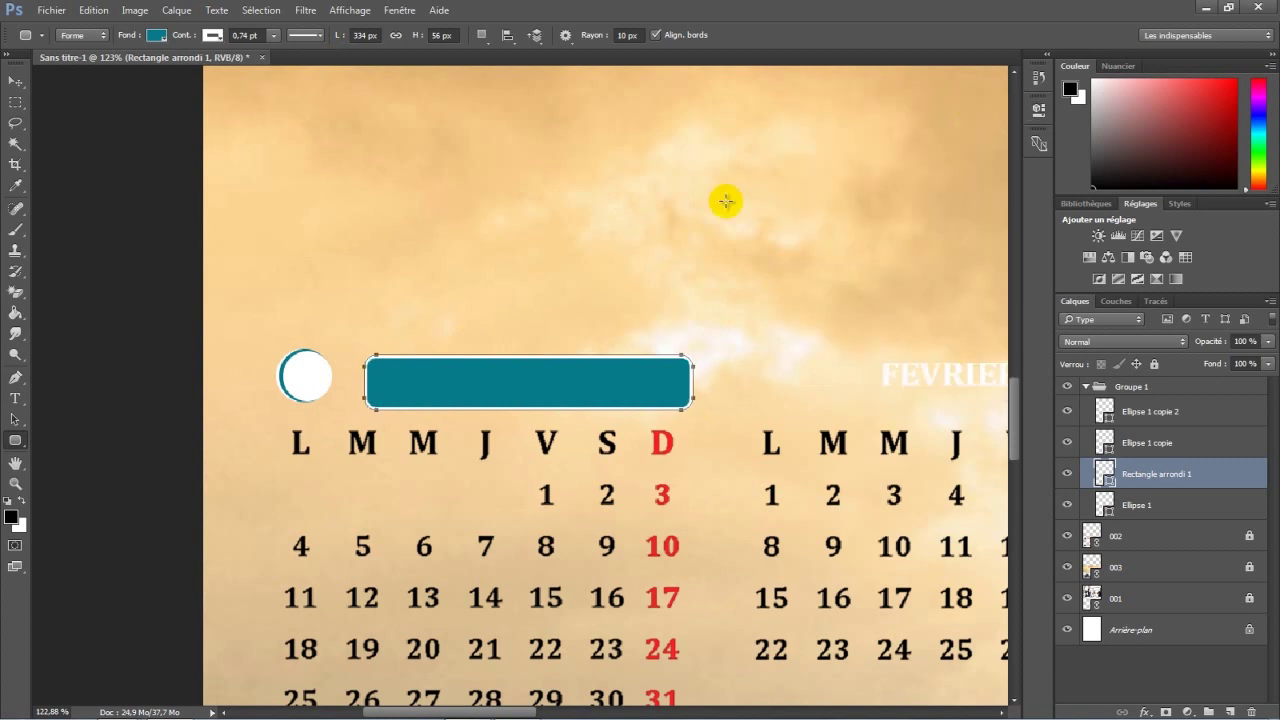
# Step: Stretch the teal rectangle left behind the circle to about 118% × 82%, and move the banner group below the 002 layer
pyautogui.click(25, 85)
pyautogui.moveTo(366, 381); pyautogui.dragTo(307, 376)
pyautogui.moveTo(500, 409); pyautogui.dragTo(500, 399)
pyautogui.moveTo(693, 377); pyautogui.dragTo(696, 382)
pyautogui.click(746, 35)
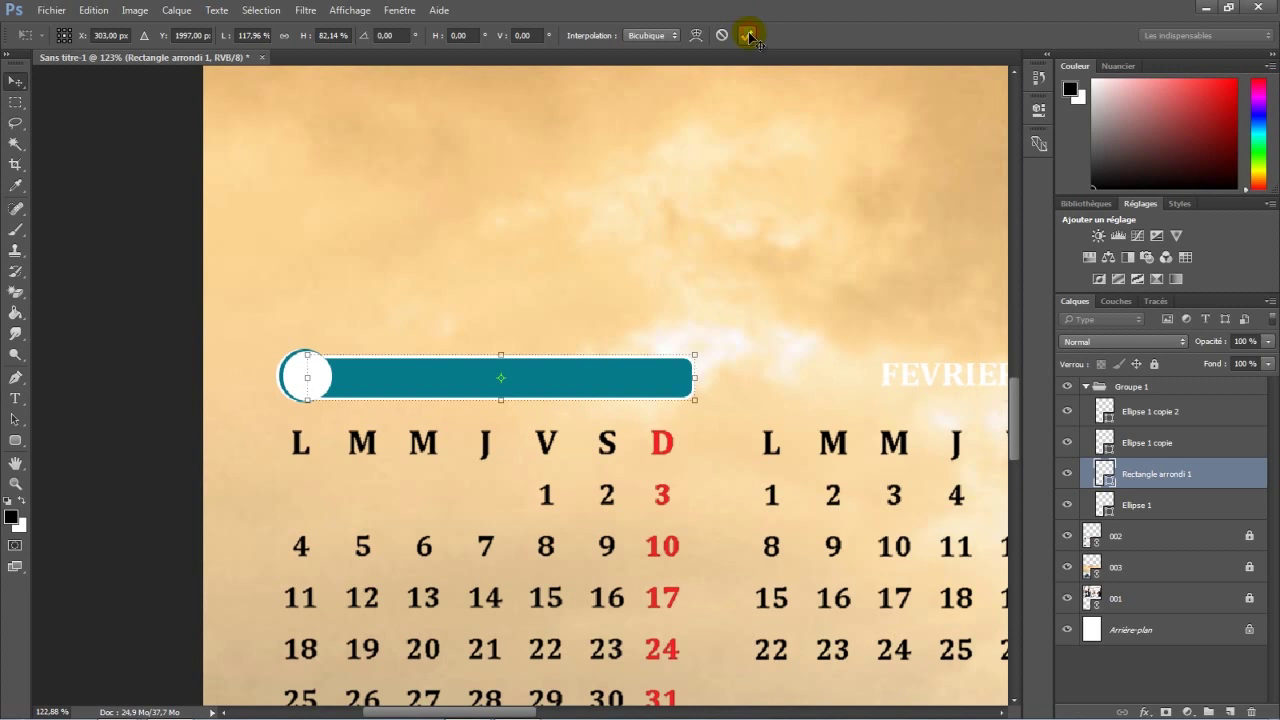
pyautogui.click(1085, 388)
pyautogui.moveTo(1166, 409); pyautogui.dragTo(1168, 436)
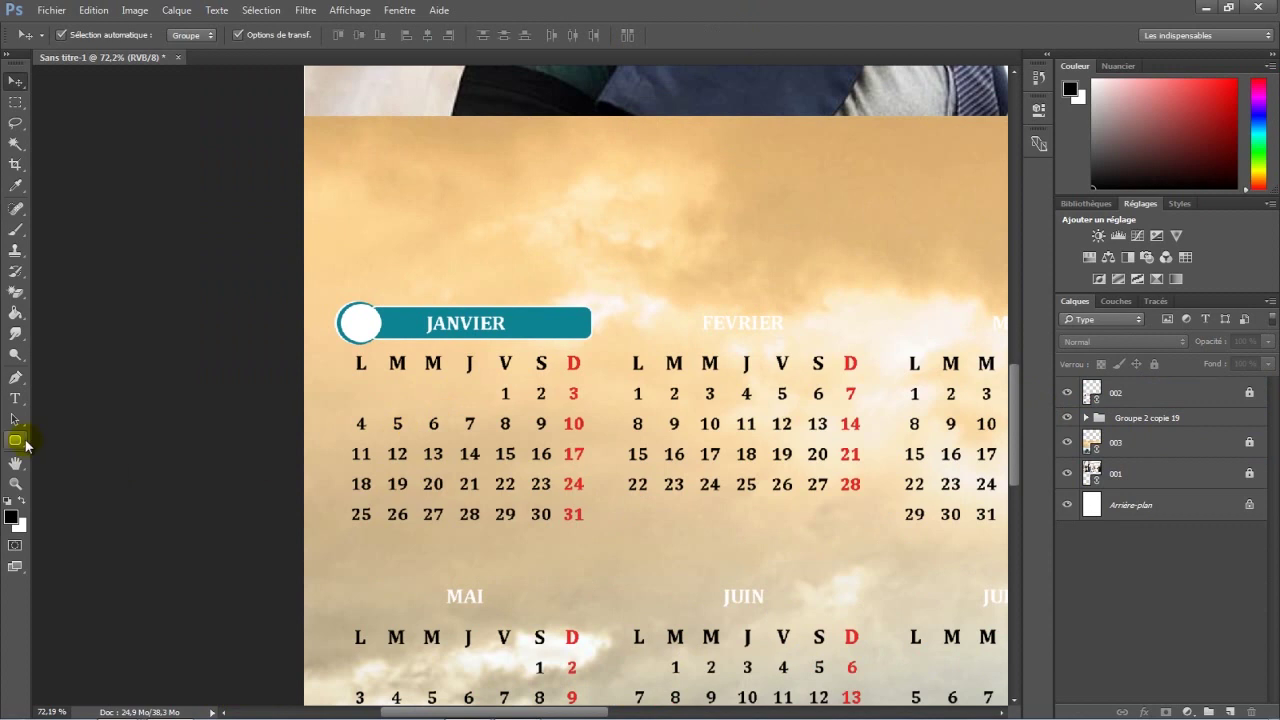
# Step: Draw a white rounded rectangle about 430 × 391 px over January's dates, with 20 px corner radii
pyautogui.click(15, 440)
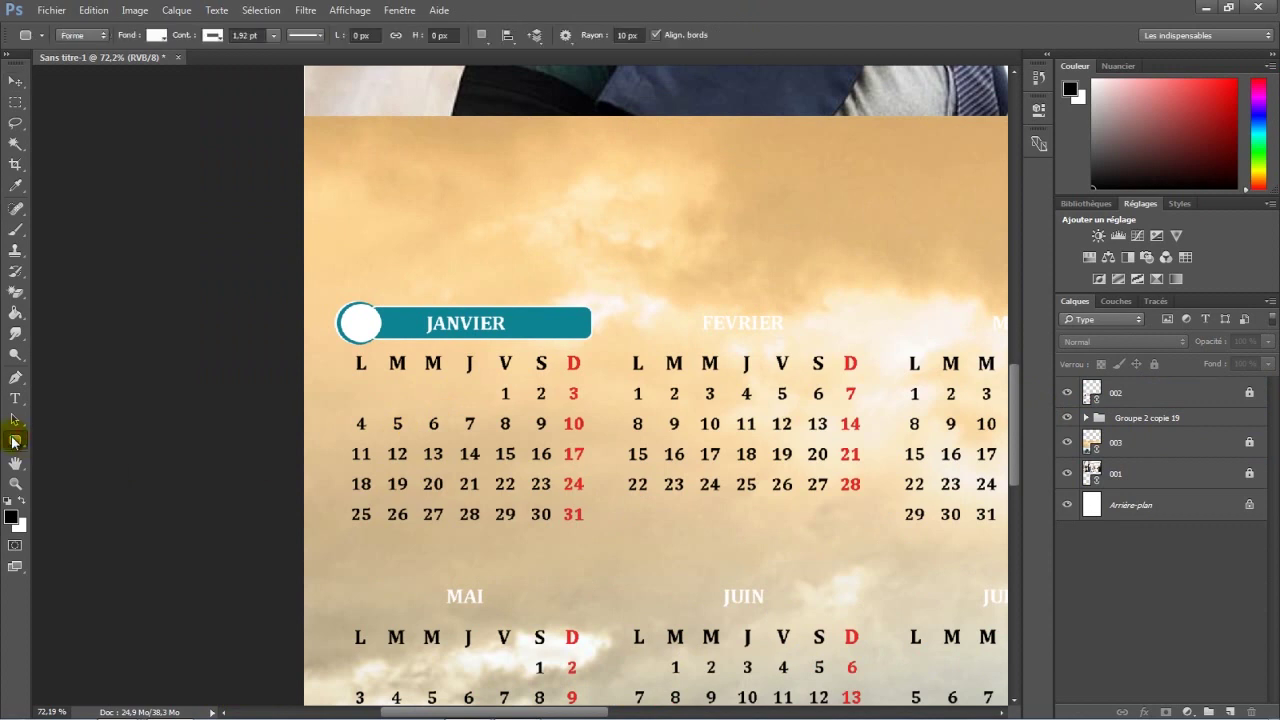
pyautogui.moveTo(344, 347); pyautogui.dragTo(592, 570)
pyautogui.moveTo(938, 310); pyautogui.dragTo(947, 313)
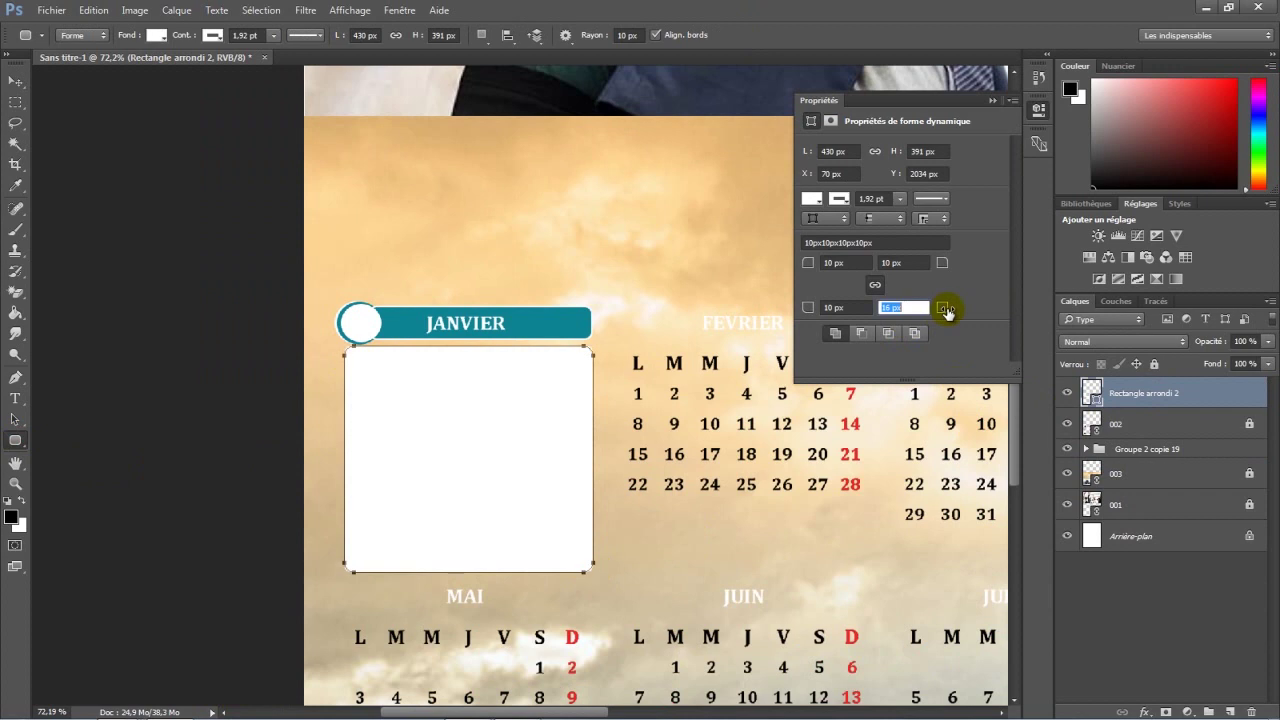
# Step: Lower the white rectangle's upper edge to 97.95% height and move its layer between the banner group and 003
pyautogui.click(16, 80)
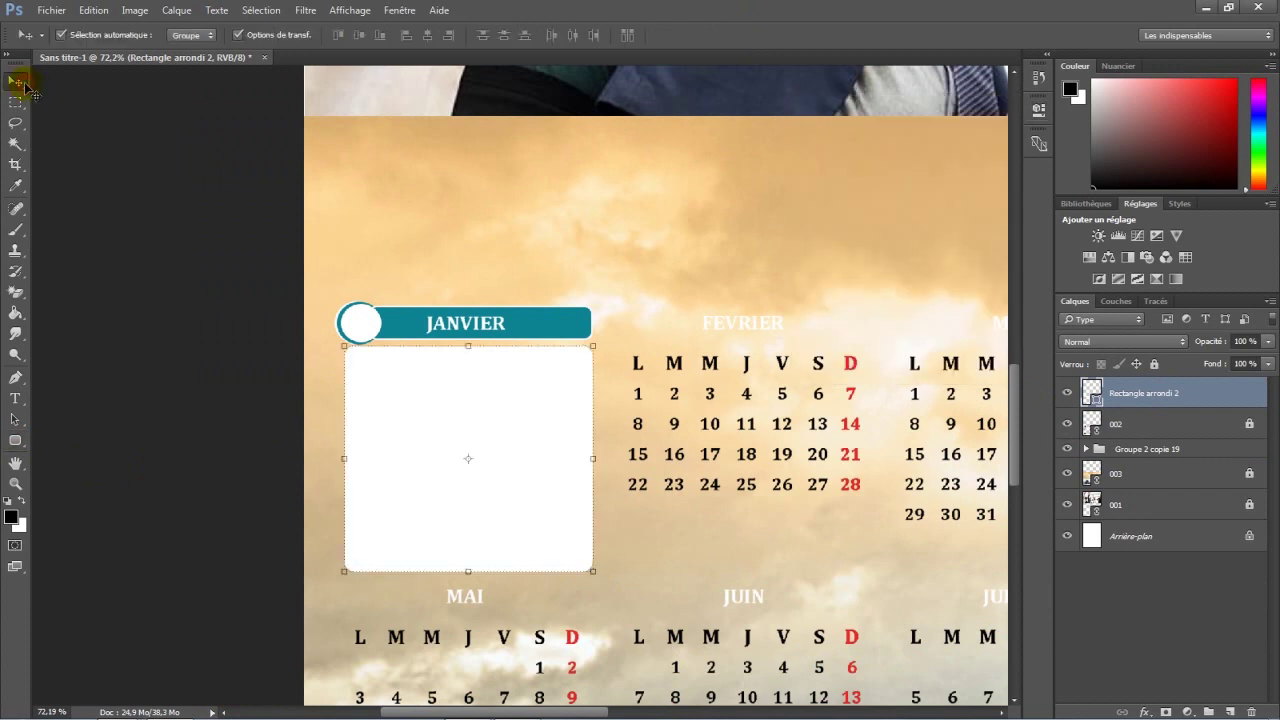
pyautogui.moveTo(472, 344); pyautogui.dragTo(471, 351)
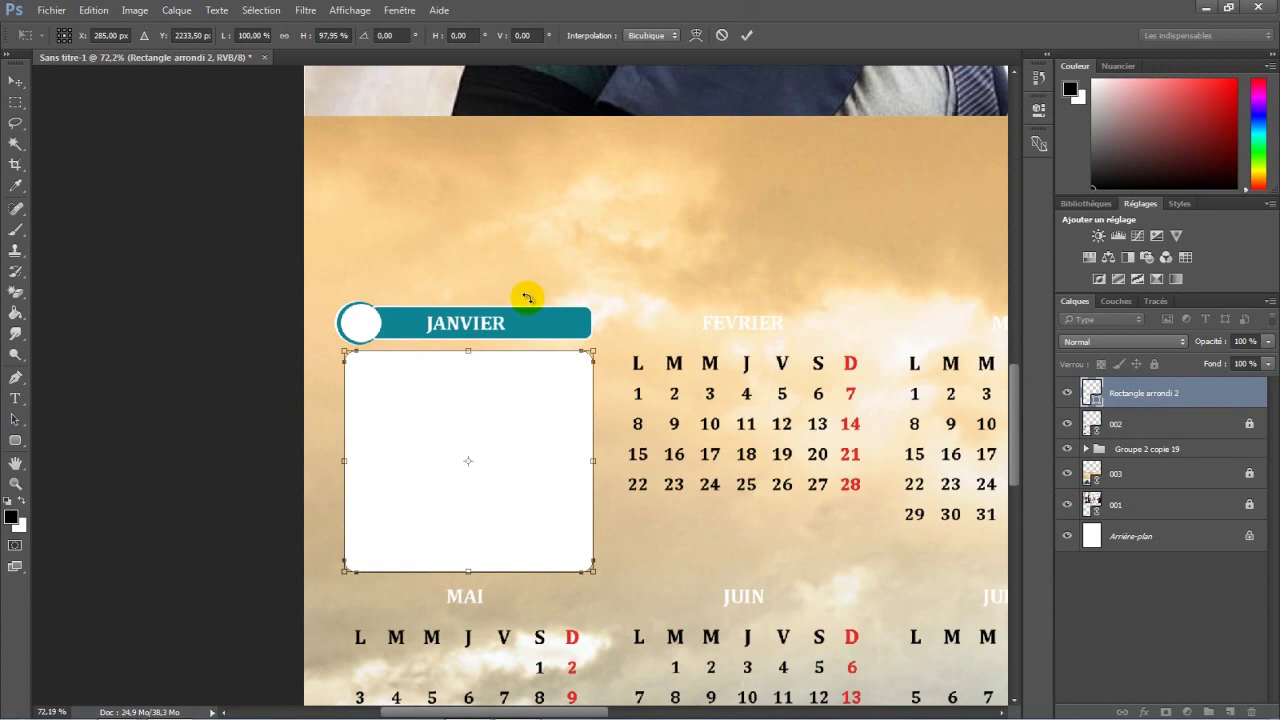
pyautogui.click(746, 37)
pyautogui.moveTo(1180, 394); pyautogui.dragTo(1183, 467)
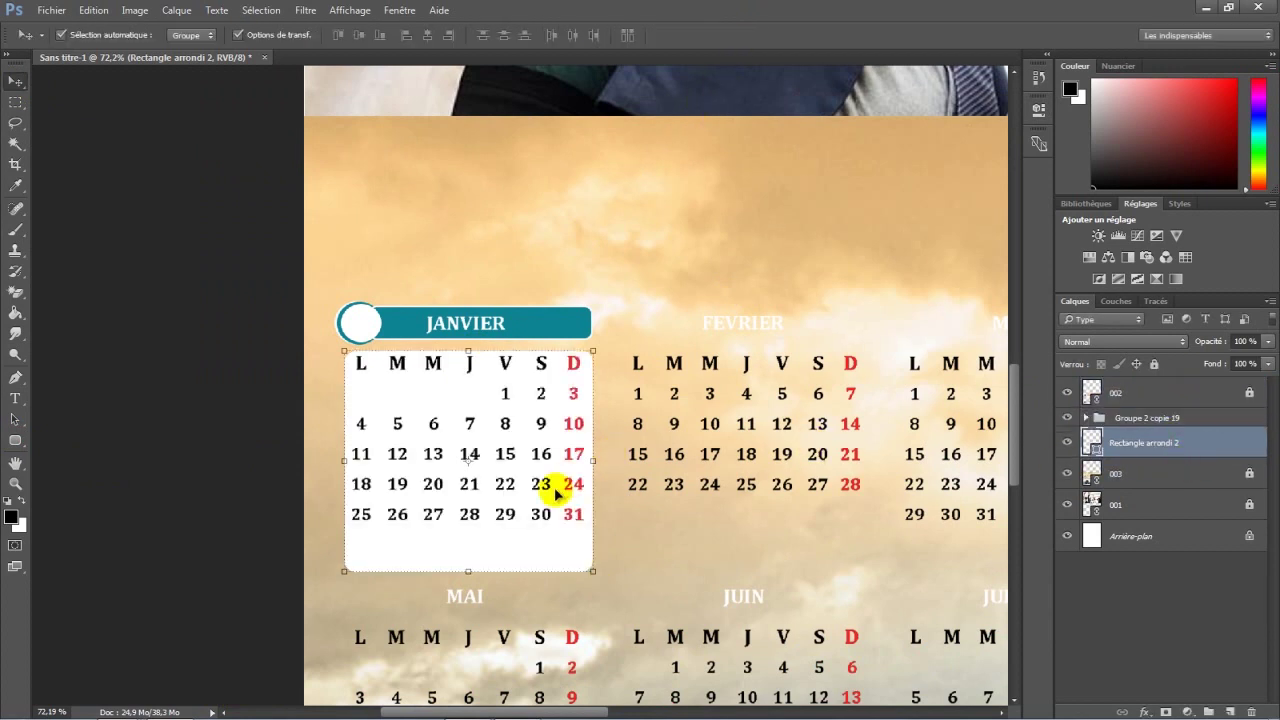
# Step: Move the white rectangle up close beneath the JANVIER banner and widen it to 440 px to match the banner's width
pyautogui.moveTo(499, 556); pyautogui.dragTo(500, 549)
pyautogui.hotkey('ctrl', 't')
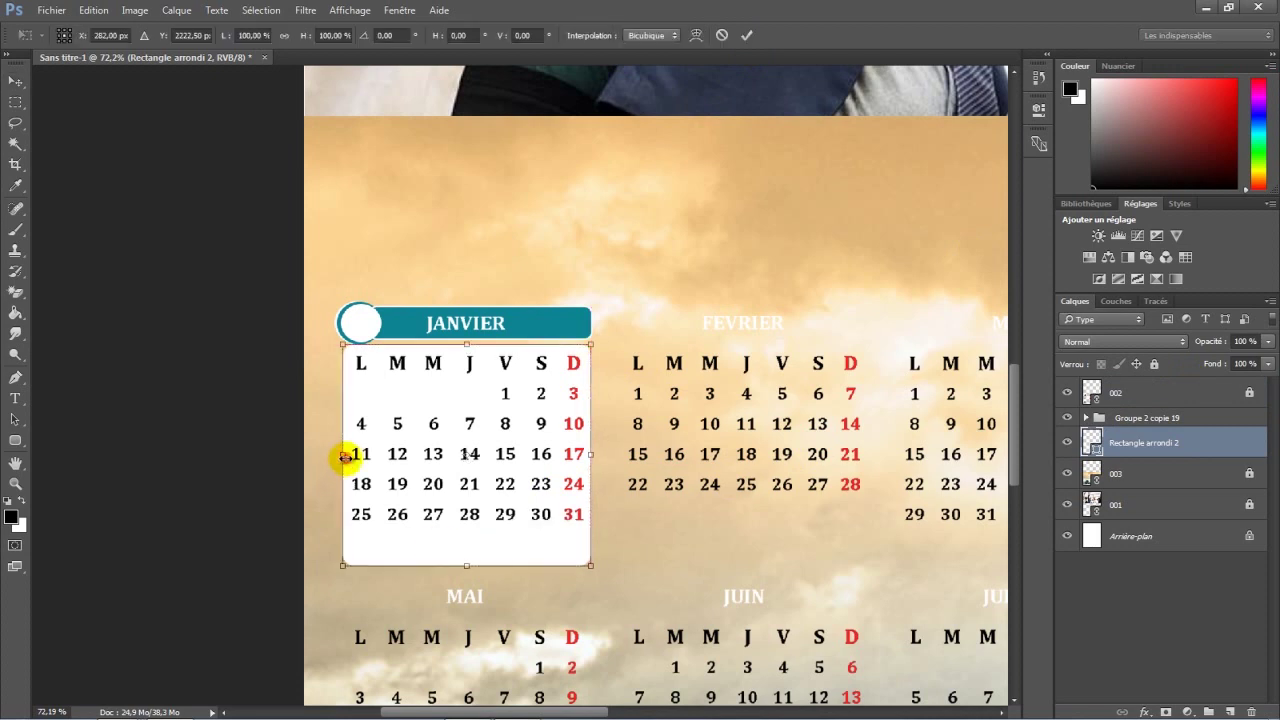
pyautogui.moveTo(594, 457); pyautogui.dragTo(595, 458)
pyautogui.click(746, 36)
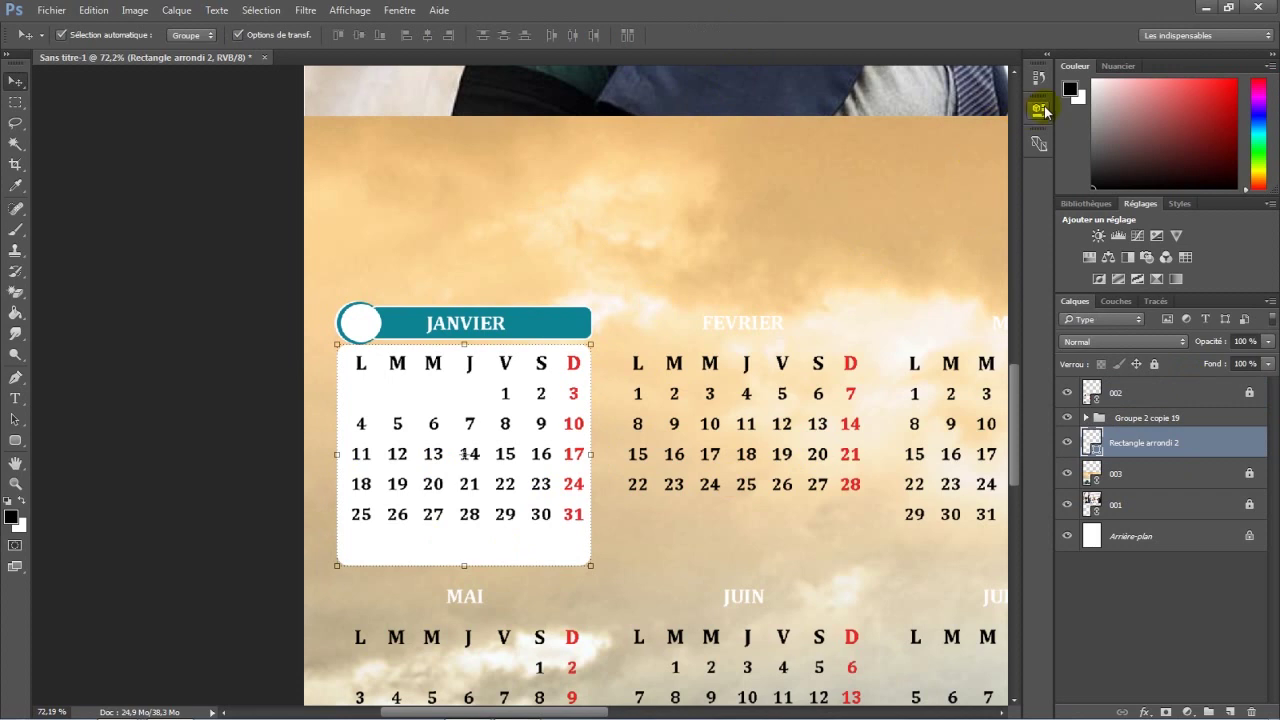
# Step: Unlink the white rectangle's corner radii and set its two upper corners to 0 px
pyautogui.click(1041, 109)
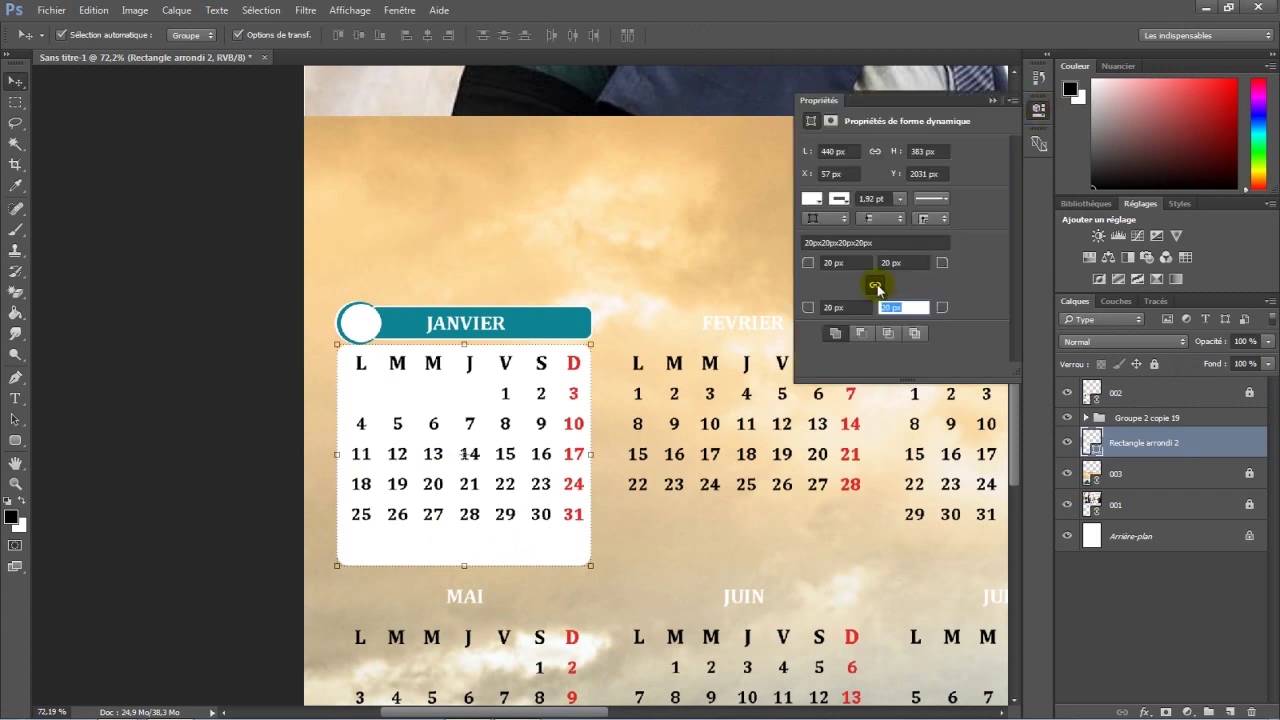
pyautogui.moveTo(812, 266); pyautogui.dragTo(794, 267)
pyautogui.moveTo(940, 268); pyautogui.dragTo(916, 279)
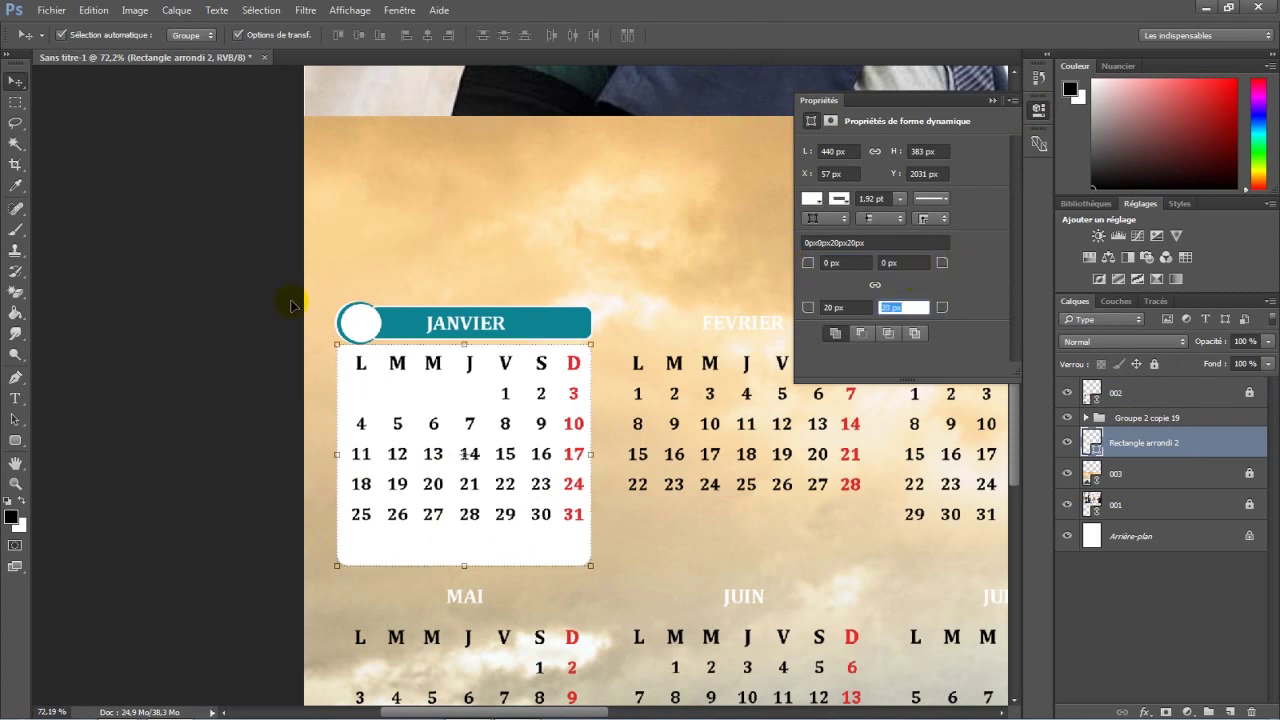
# Step: Fine-tune the white date panel's side edges to the JANVIER banner's width and rasterize the panel's layer
pyautogui.hotkey('ctrl', 't')
pyautogui.click(590, 454)
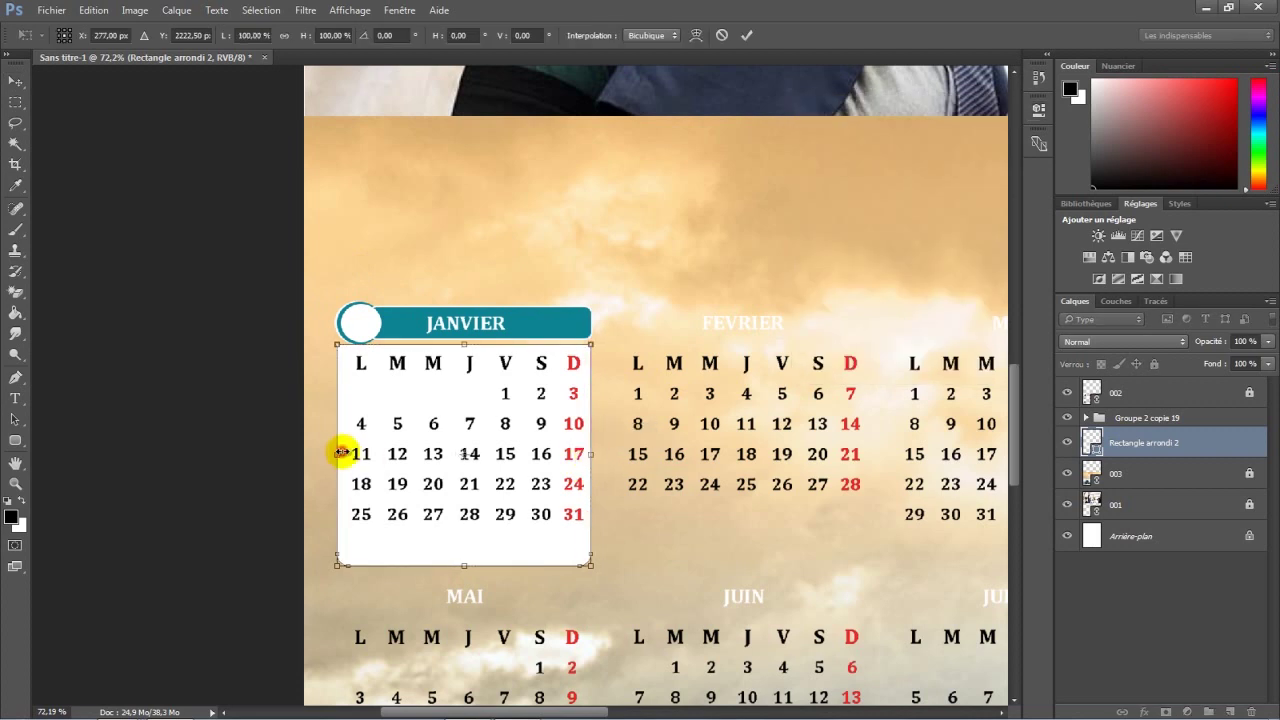
pyautogui.moveTo(340, 454); pyautogui.dragTo(342, 453)
pyautogui.click(746, 35)
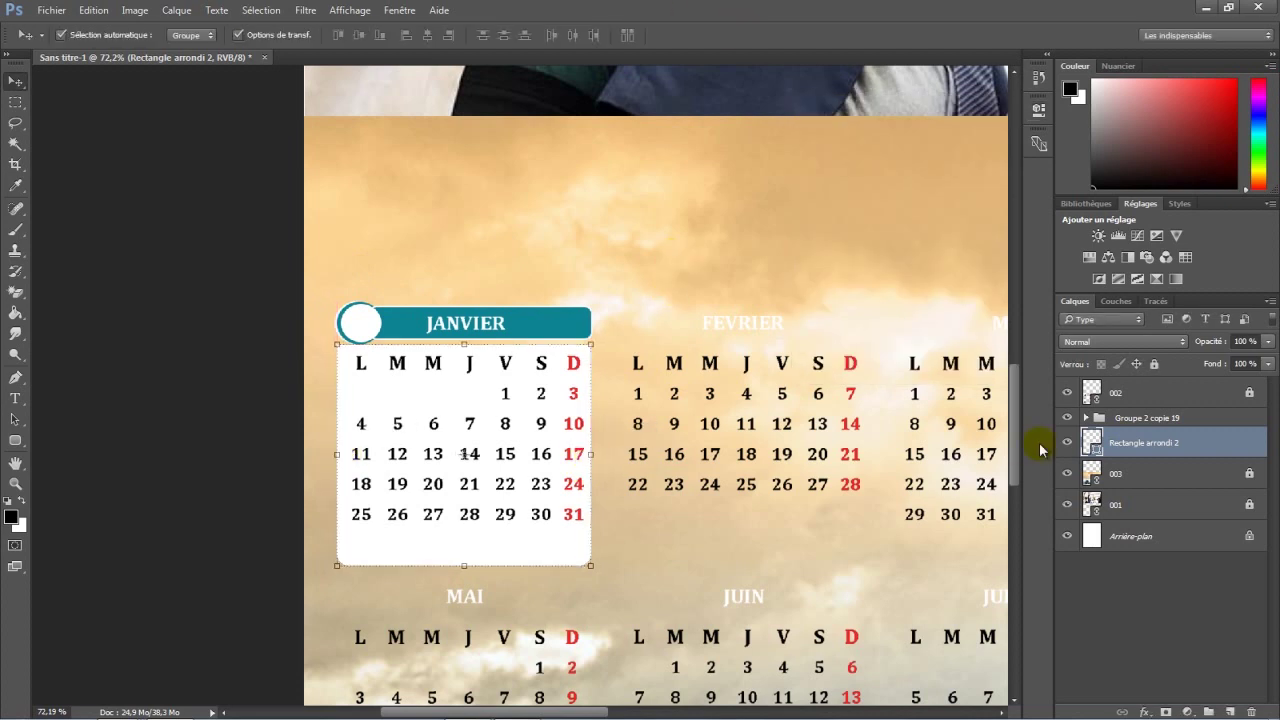
pyautogui.rightClick(1245, 444)
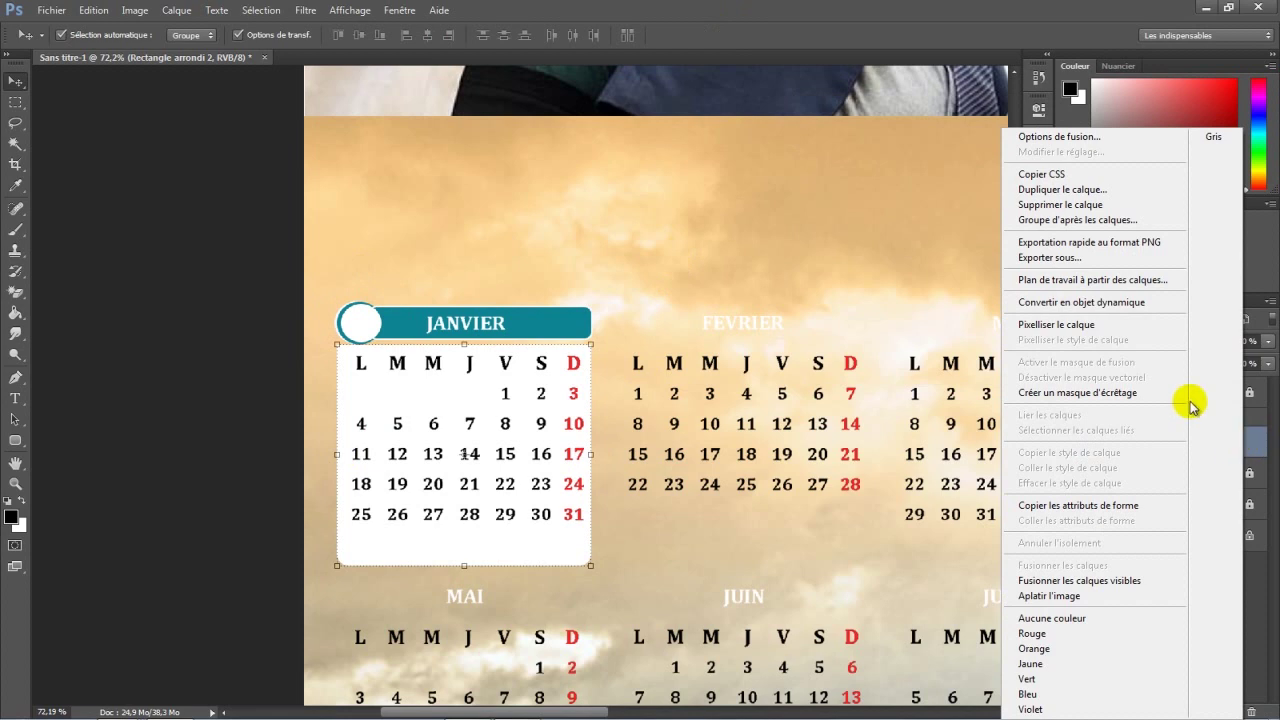
pyautogui.click(1087, 326)
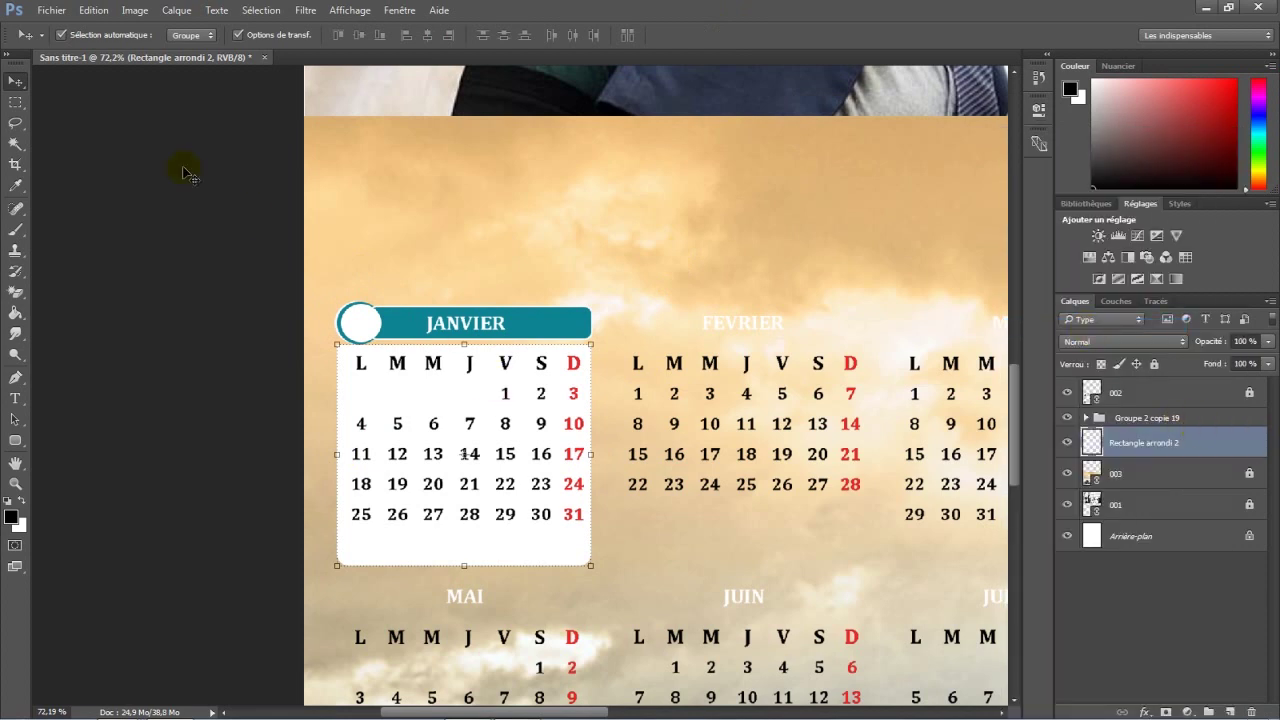
# Step: Cut a circular notch out of the white panel around the JANVIER badge using an elliptical selection, and deselect
pyautogui.rightClick(16, 104)
pyautogui.click(63, 118)
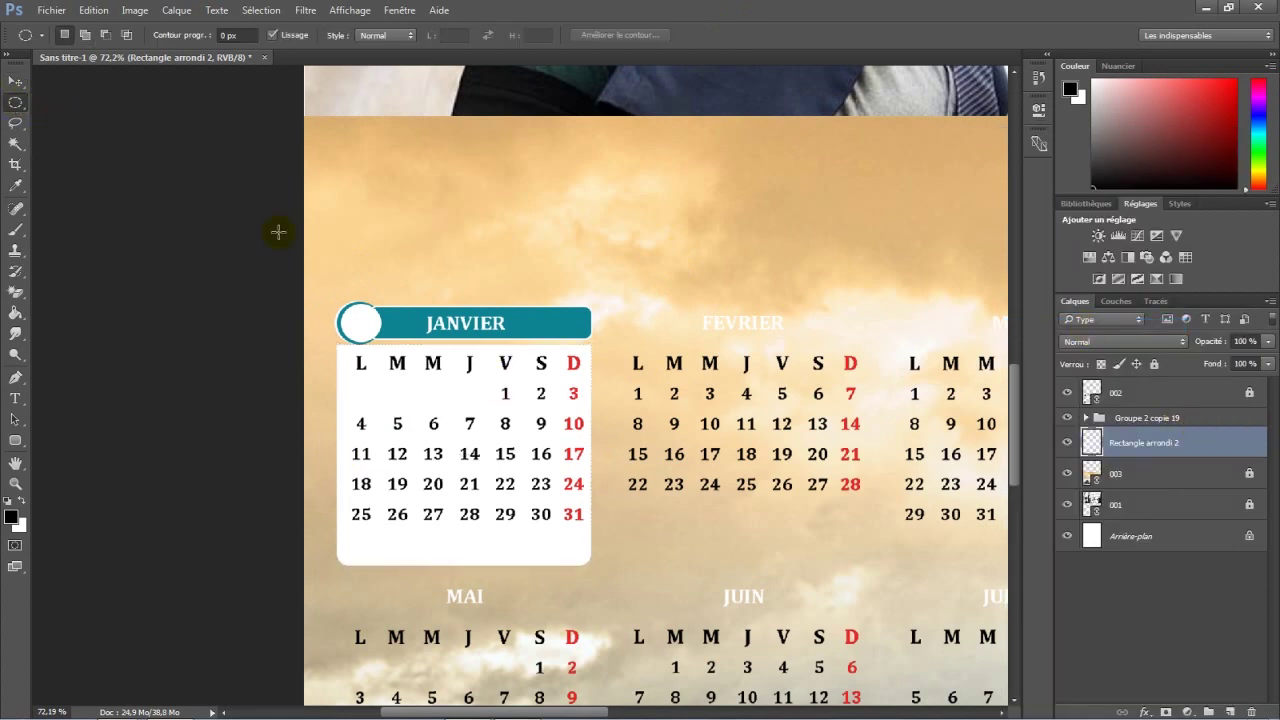
pyautogui.moveTo(336, 313); pyautogui.dragTo(361, 322)
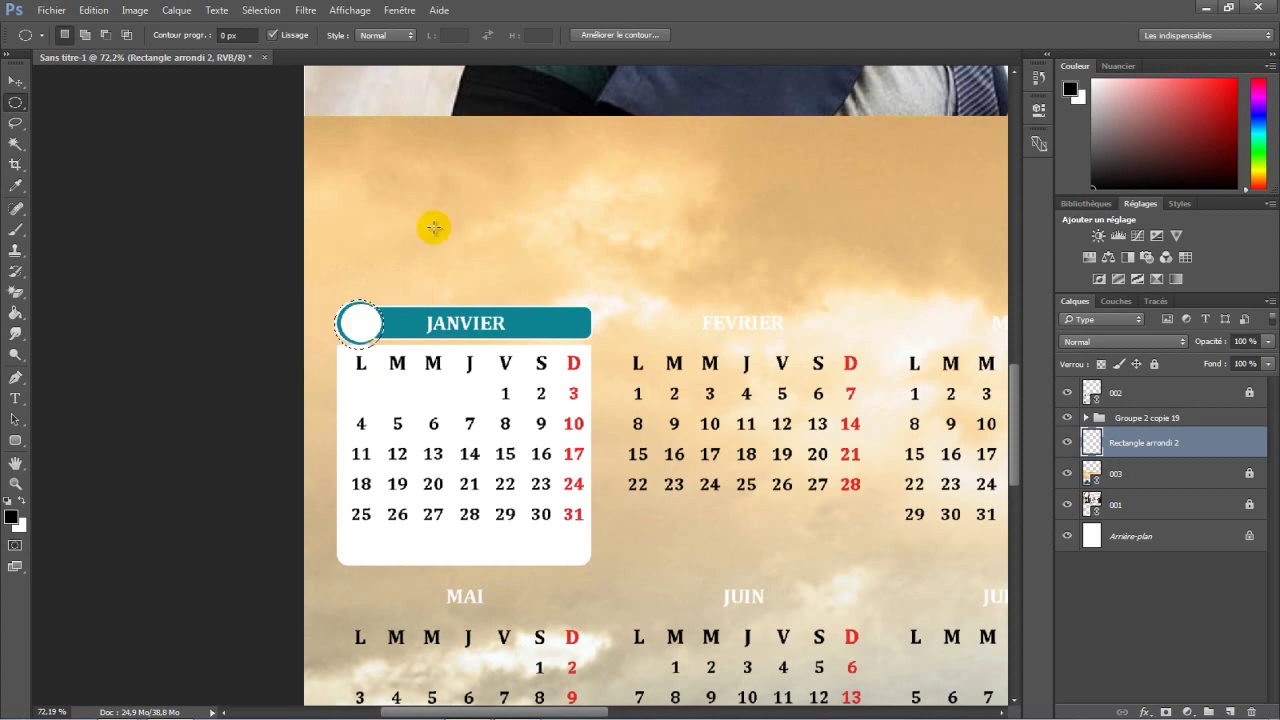
pyautogui.click(95, 11)
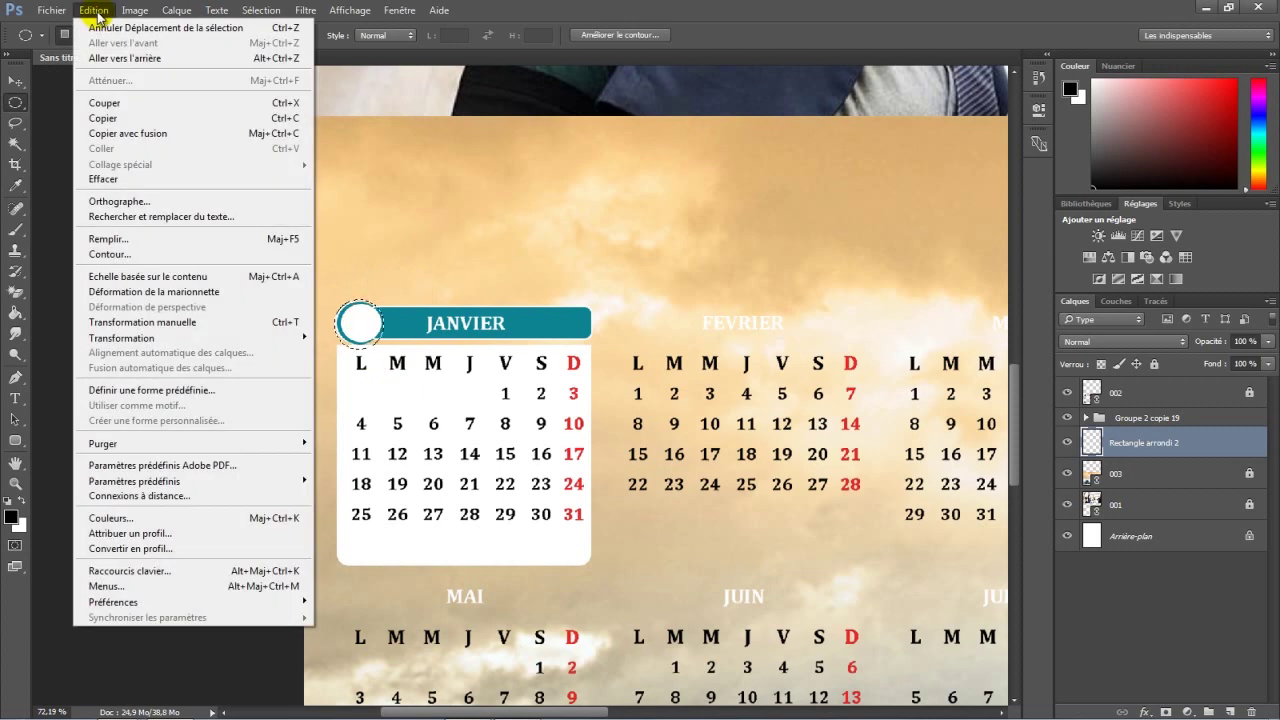
pyautogui.click(120, 179)
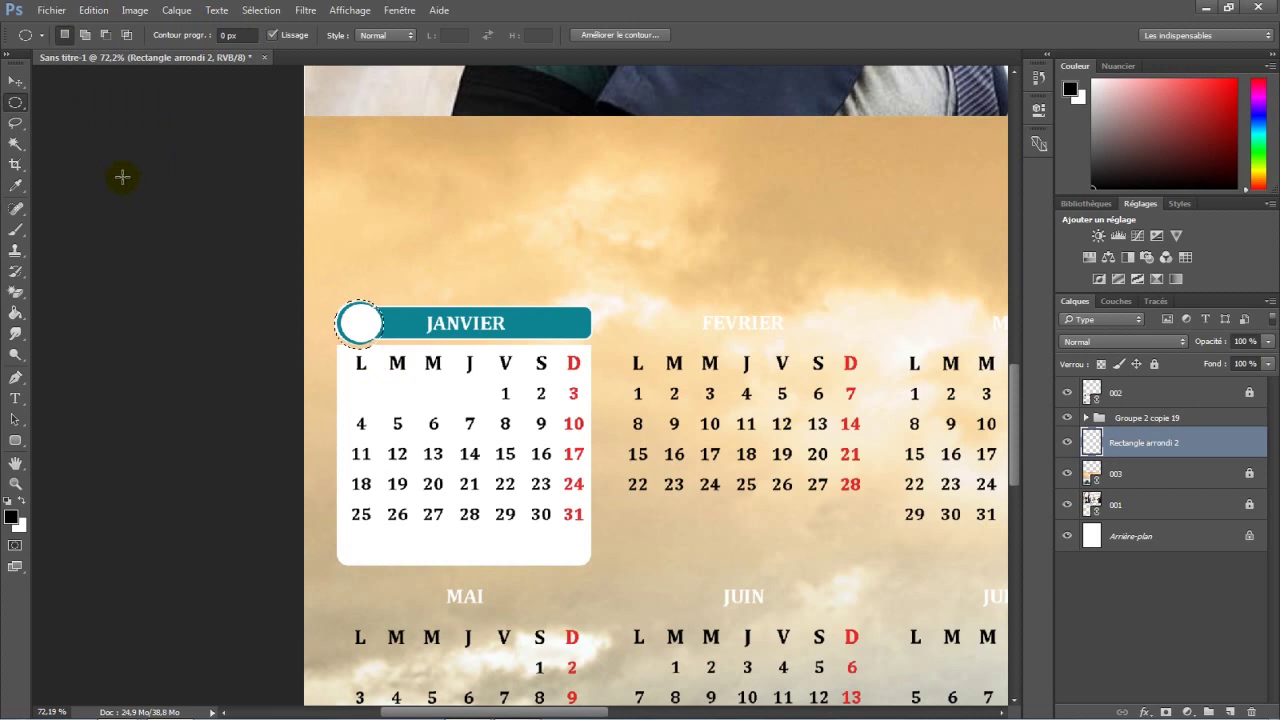
pyautogui.click(261, 11)
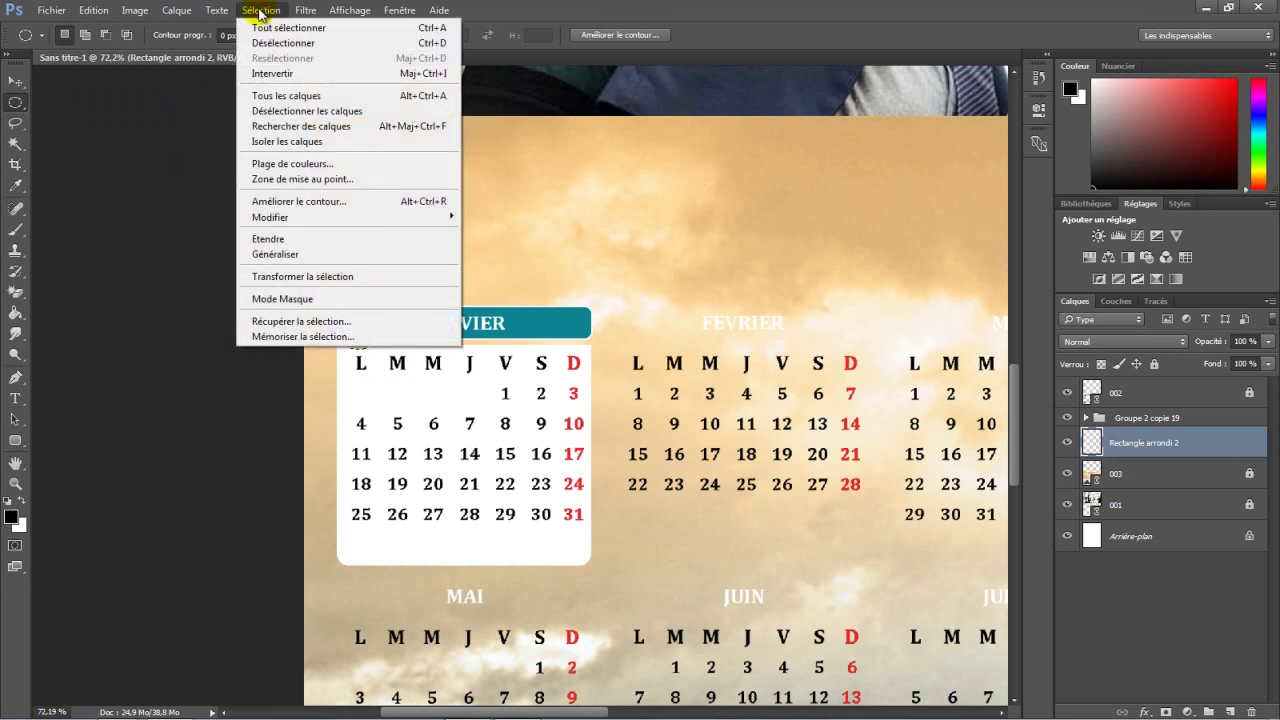
pyautogui.click(268, 43)
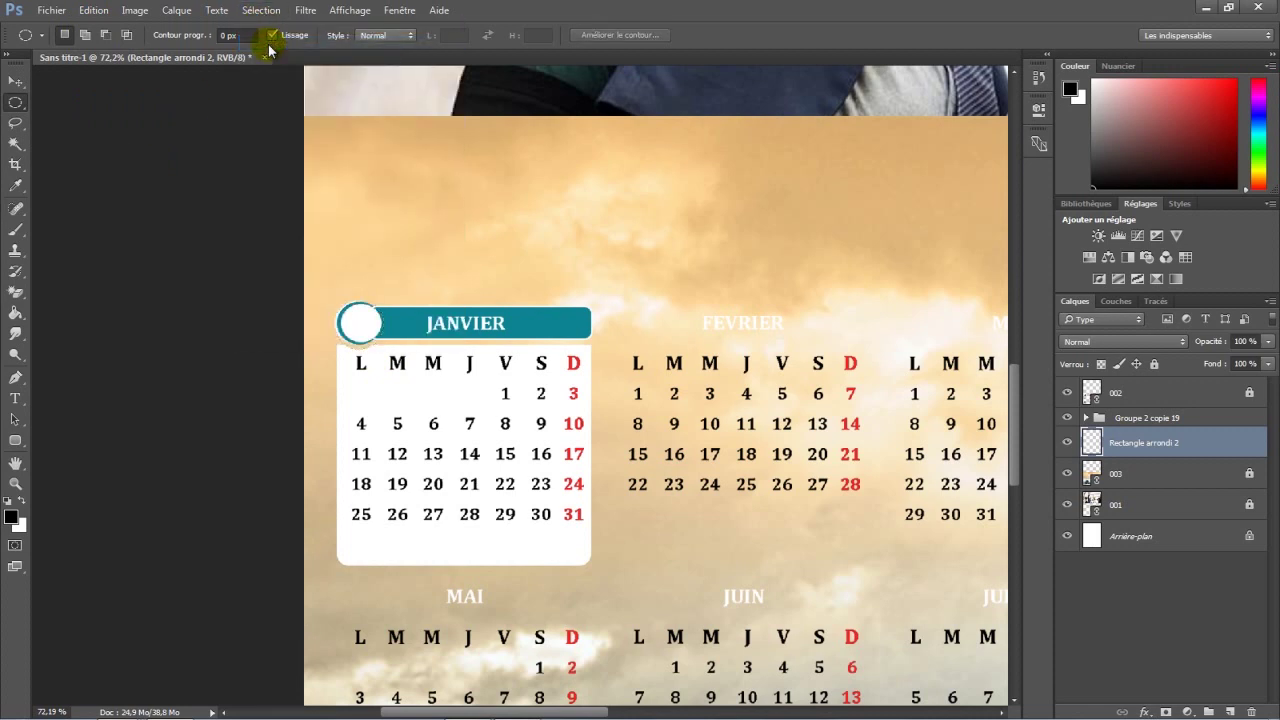
# Step: Add a thin inside stroke to the white panel in the banner's teal (#0e8492) at 100% opacity
pyautogui.click(14, 84)
pyautogui.doubleClick(1224, 454)
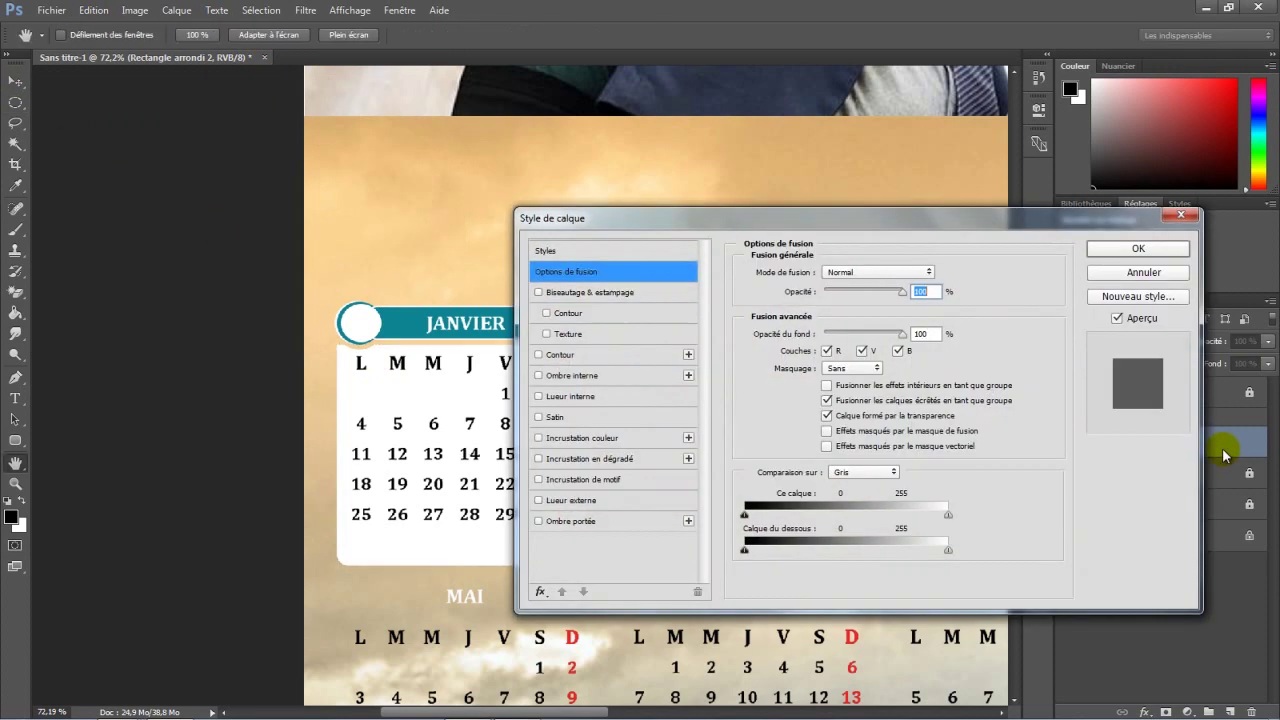
pyautogui.moveTo(663, 218); pyautogui.dragTo(782, 222)
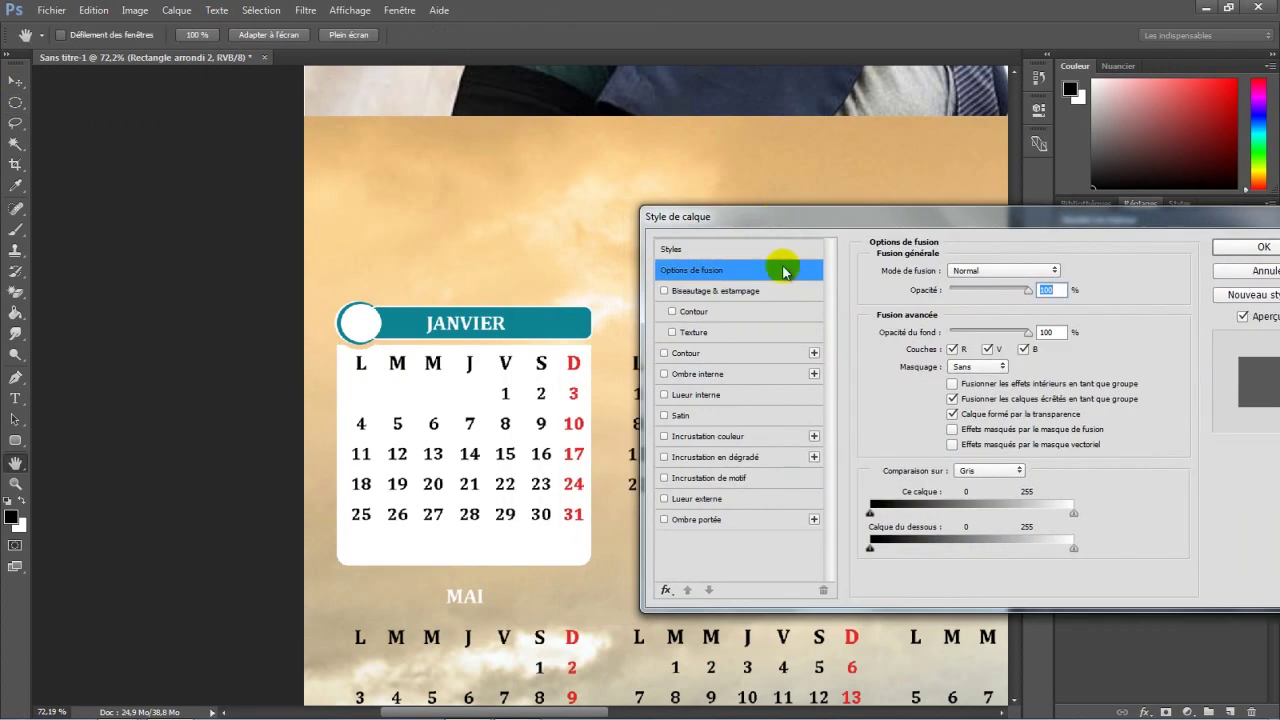
pyautogui.click(716, 353)
pyautogui.click(920, 398)
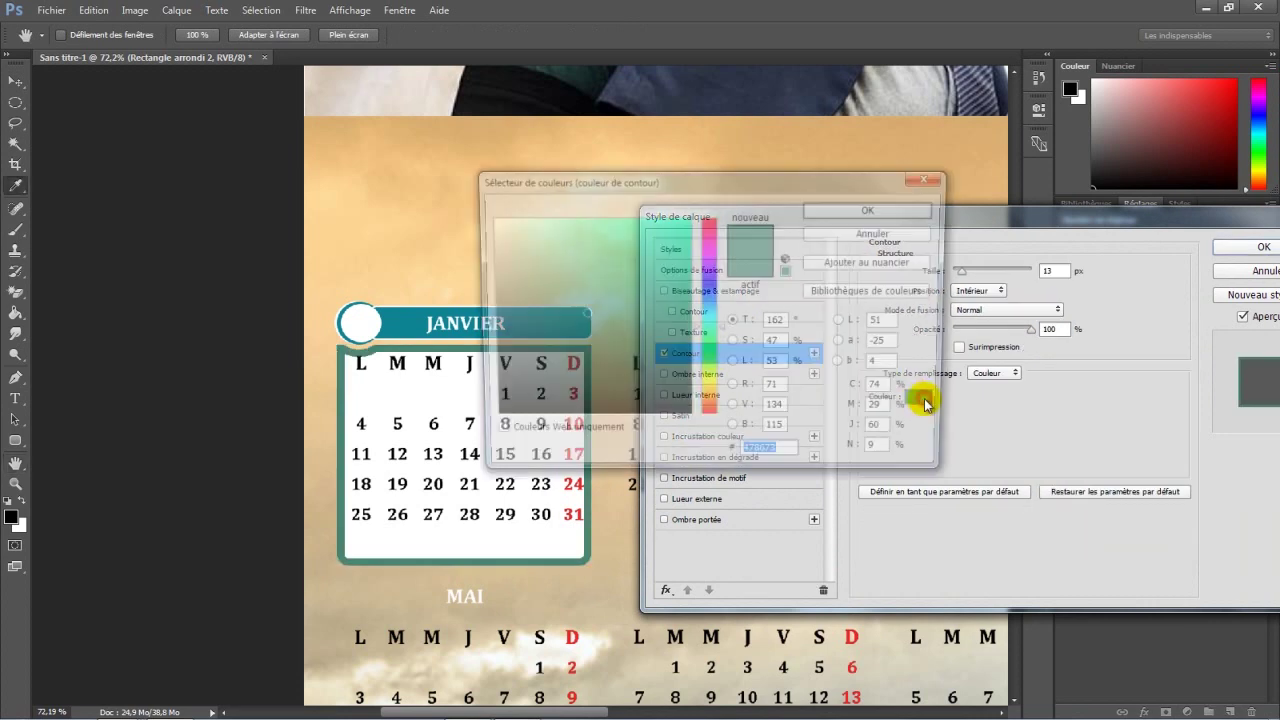
pyautogui.moveTo(671, 175); pyautogui.dragTo(800, 193)
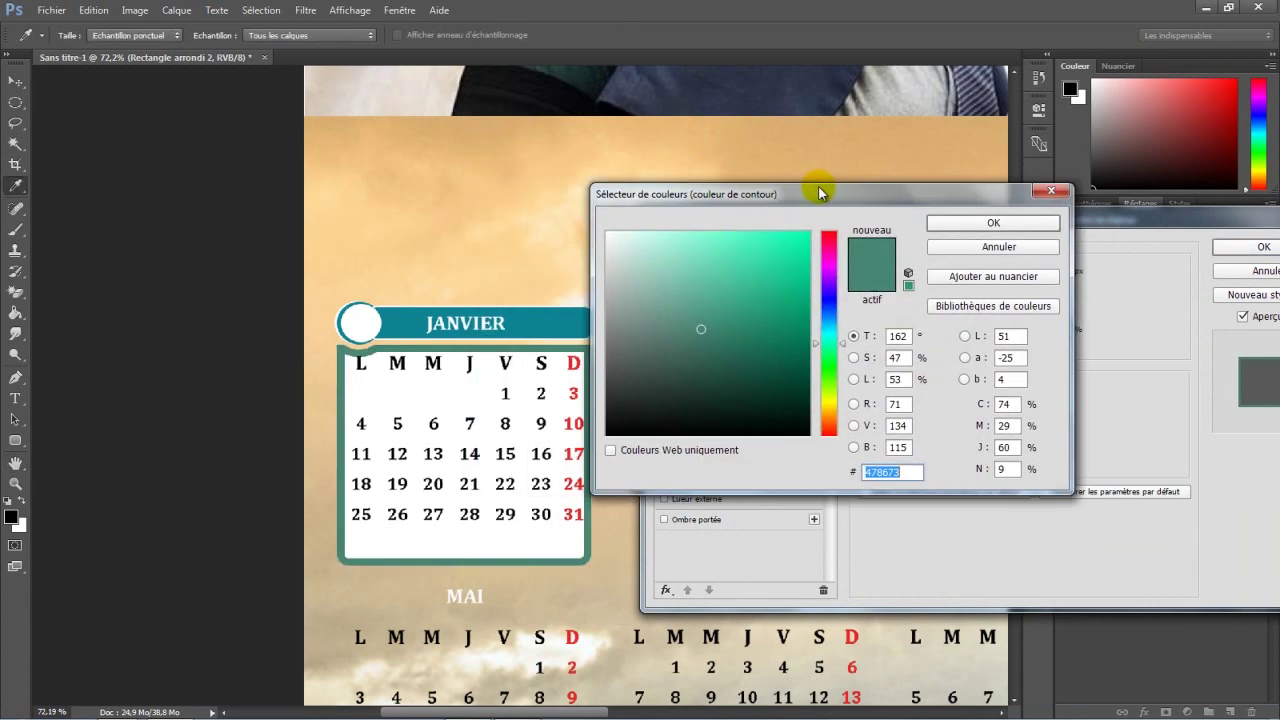
pyautogui.click(418, 314)
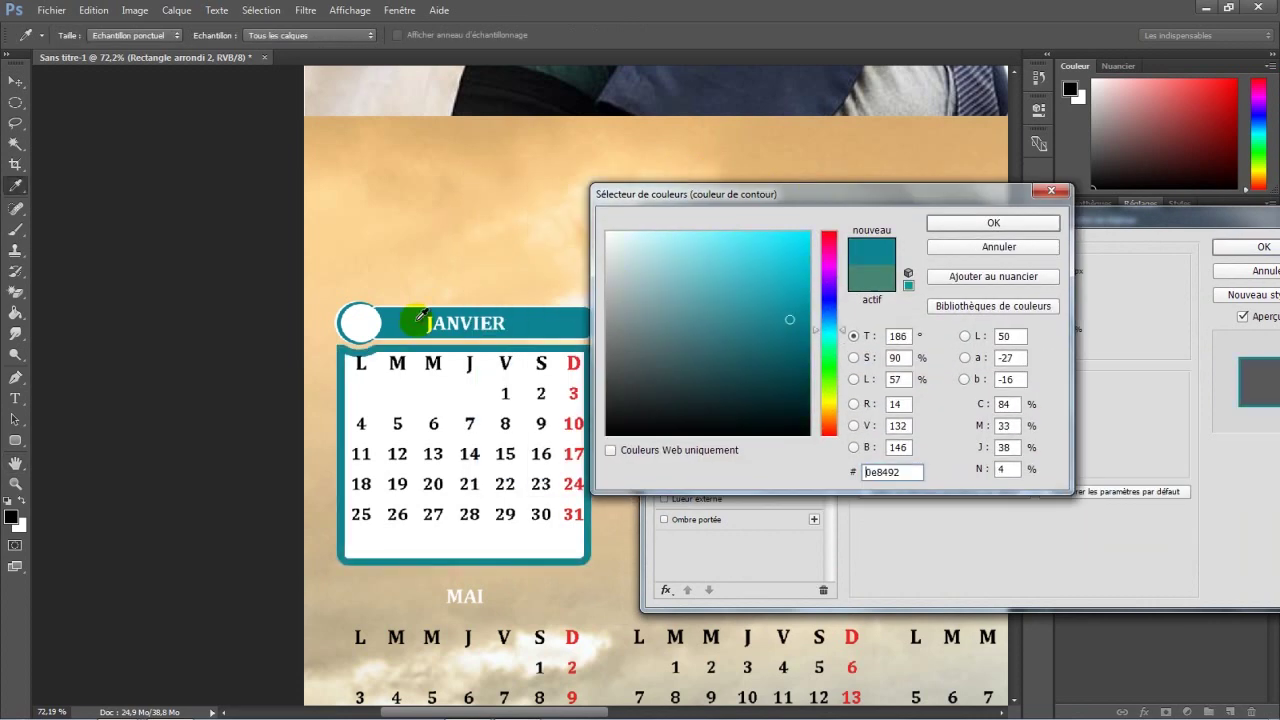
pyautogui.click(991, 229)
pyautogui.moveTo(962, 272); pyautogui.dragTo(956, 270)
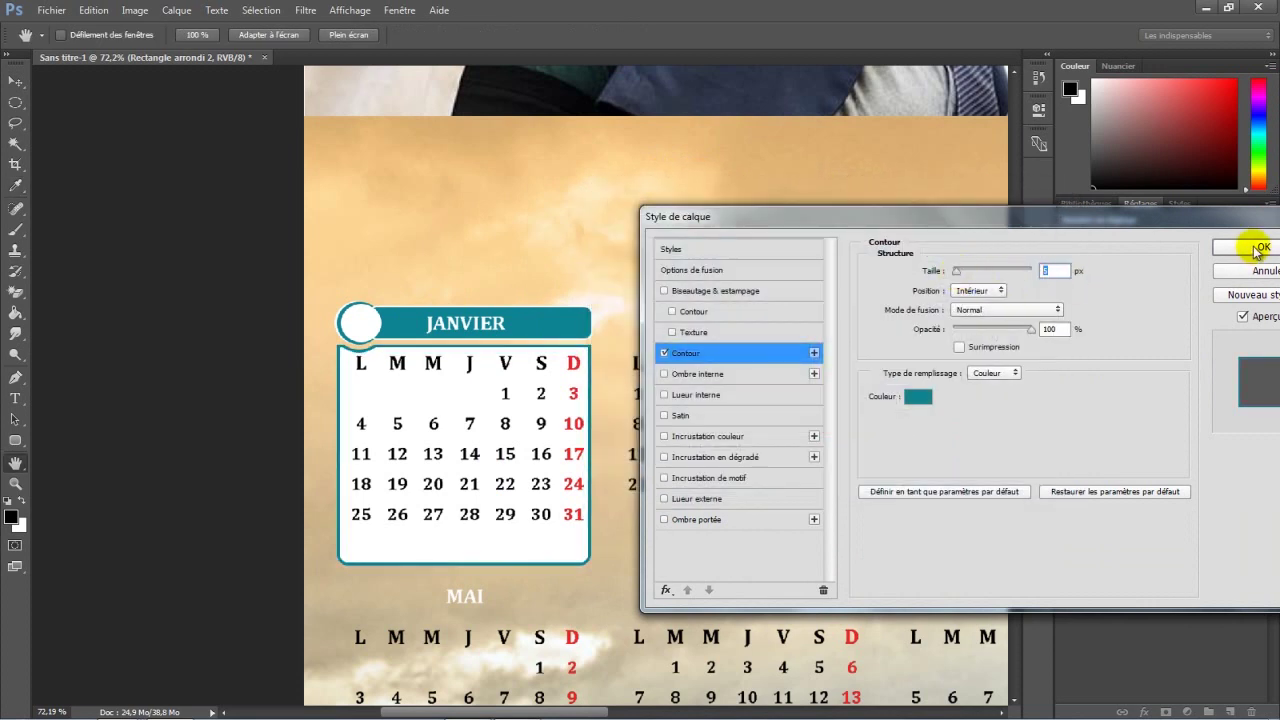
pyautogui.click(1257, 248)
# Step: Collapse the white panel layer's effects and move the layer into the January banner group
pyautogui.scroll(-5, 900, 251)
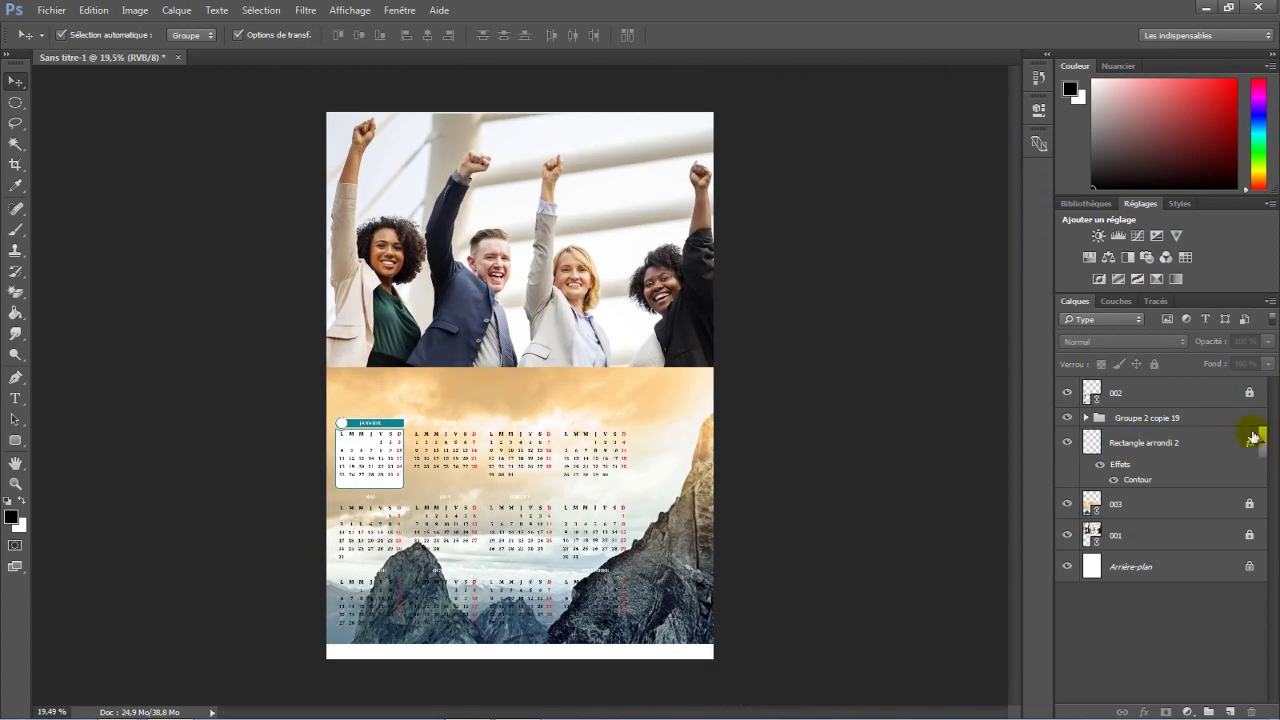
pyautogui.click(1264, 445)
pyautogui.moveTo(1207, 452); pyautogui.dragTo(1186, 420)
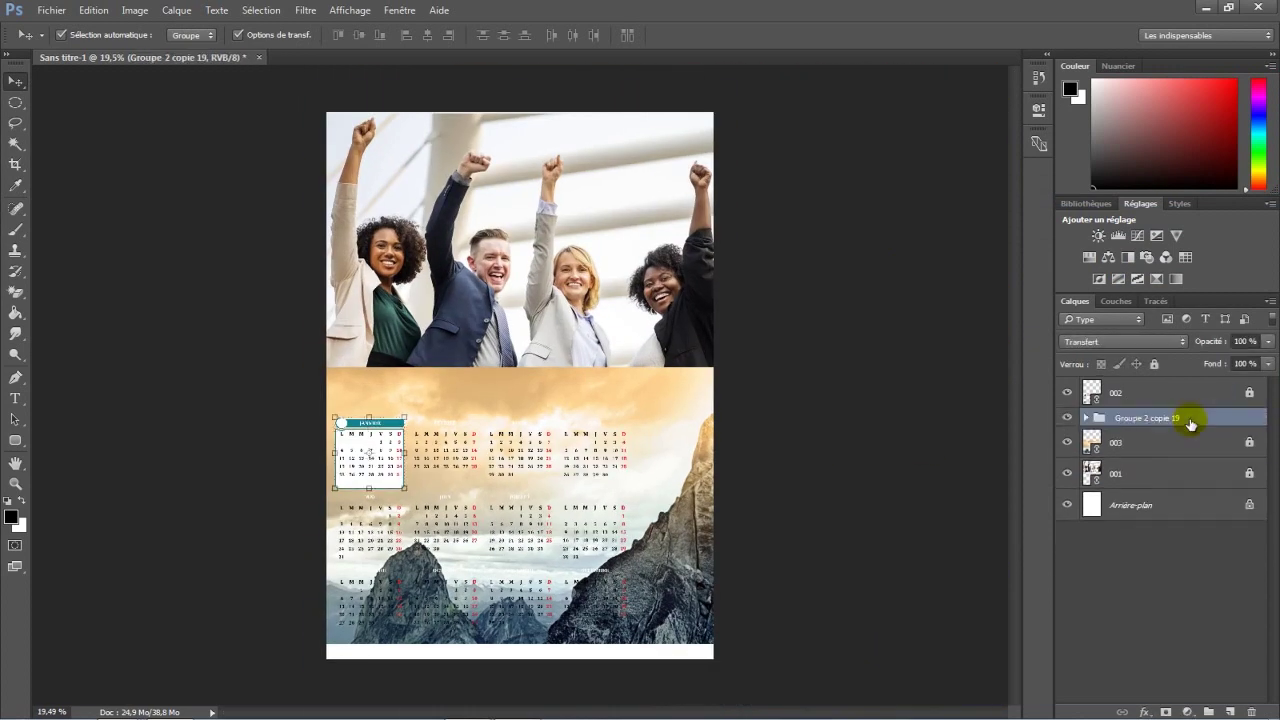
# Step: Show the rulers and place guides along all four edges of the January block
pyautogui.scroll(5, 457, 528)
pyautogui.moveTo(614, 711); pyautogui.dragTo(562, 711)
pyautogui.scroll(1, 409, 451)
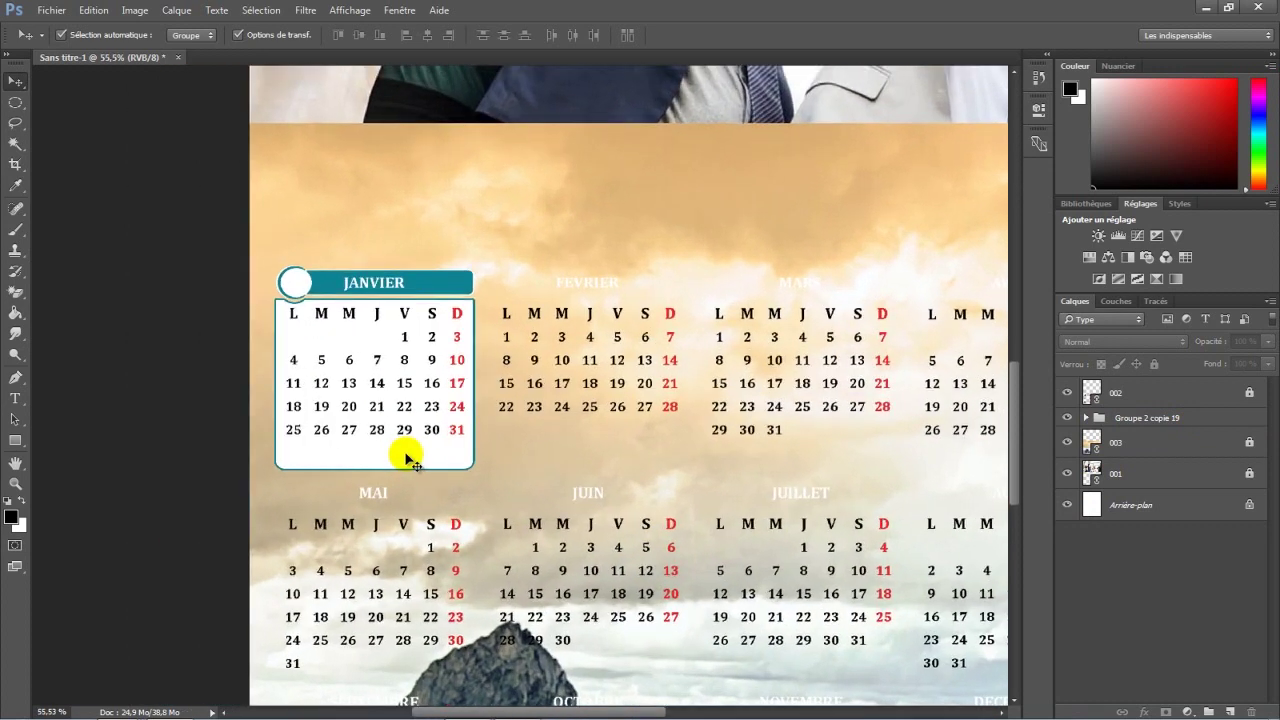
pyautogui.click(352, 11)
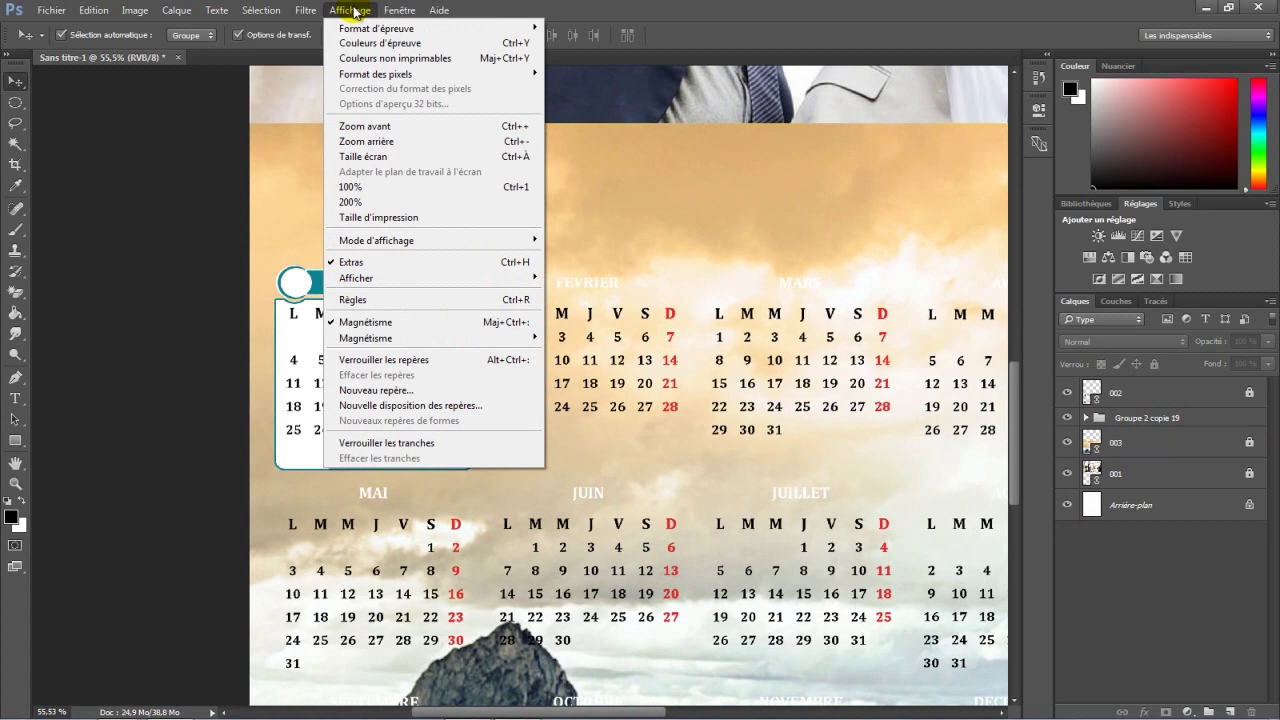
pyautogui.click(335, 300)
pyautogui.click(463, 303)
pyautogui.moveTo(278, 303); pyautogui.dragTo(289, 302)
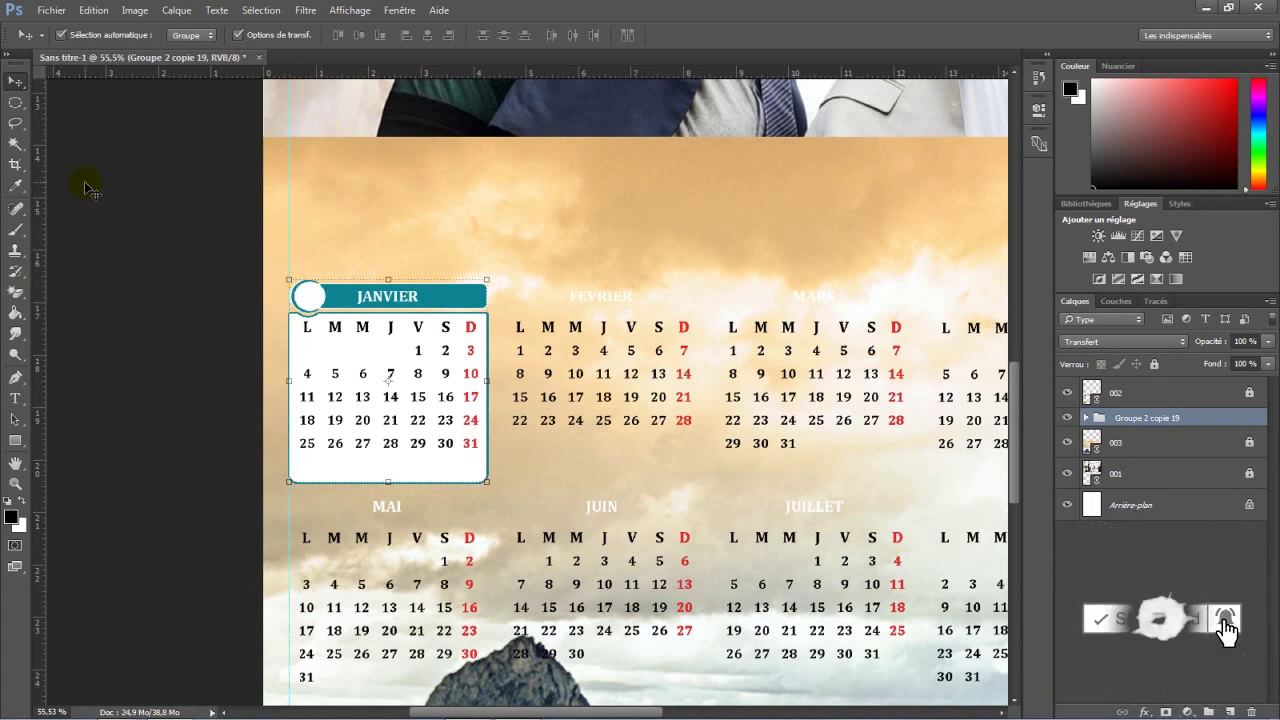
pyautogui.moveTo(40, 192); pyautogui.dragTo(490, 312)
pyautogui.moveTo(428, 74); pyautogui.dragTo(429, 279)
pyautogui.moveTo(420, 74); pyautogui.dragTo(458, 482)
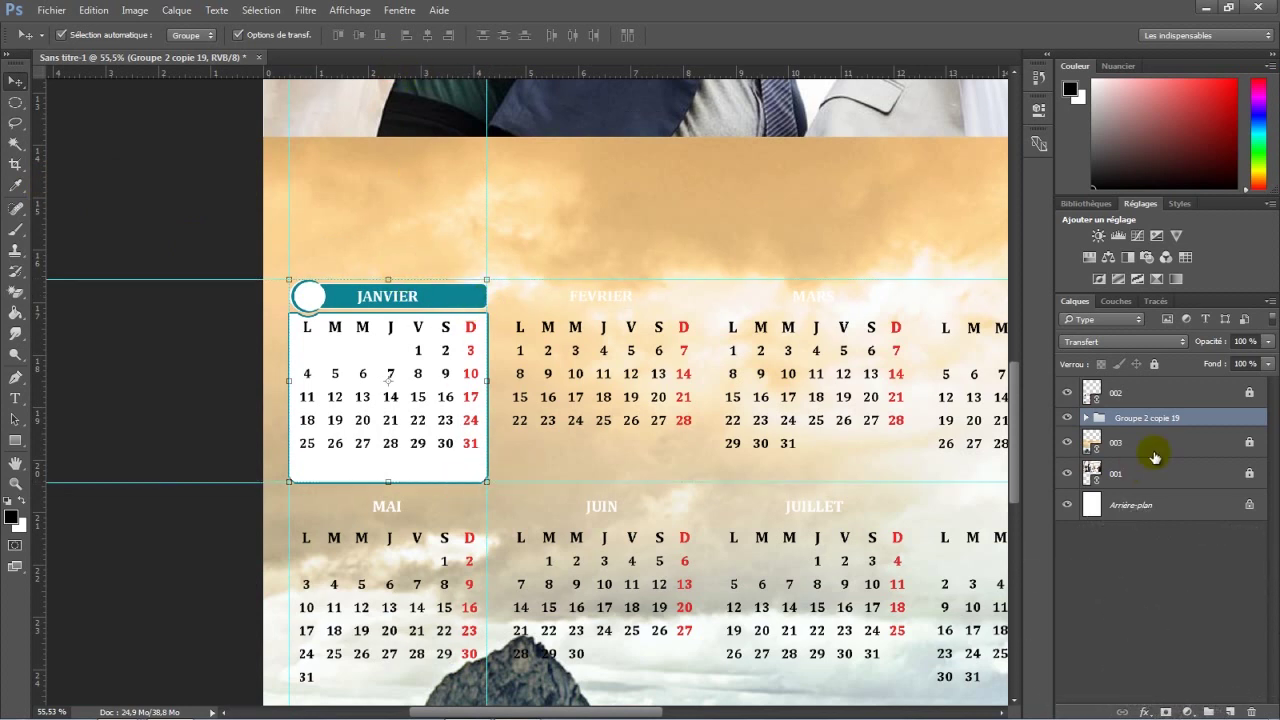
# Step: Duplicate the January group onto FEVRIER and place vertical guides at the copy's left and right edges
pyautogui.moveTo(1217, 429); pyautogui.dragTo(1229, 712)
pyautogui.moveTo(460, 296); pyautogui.dragTo(663, 295)
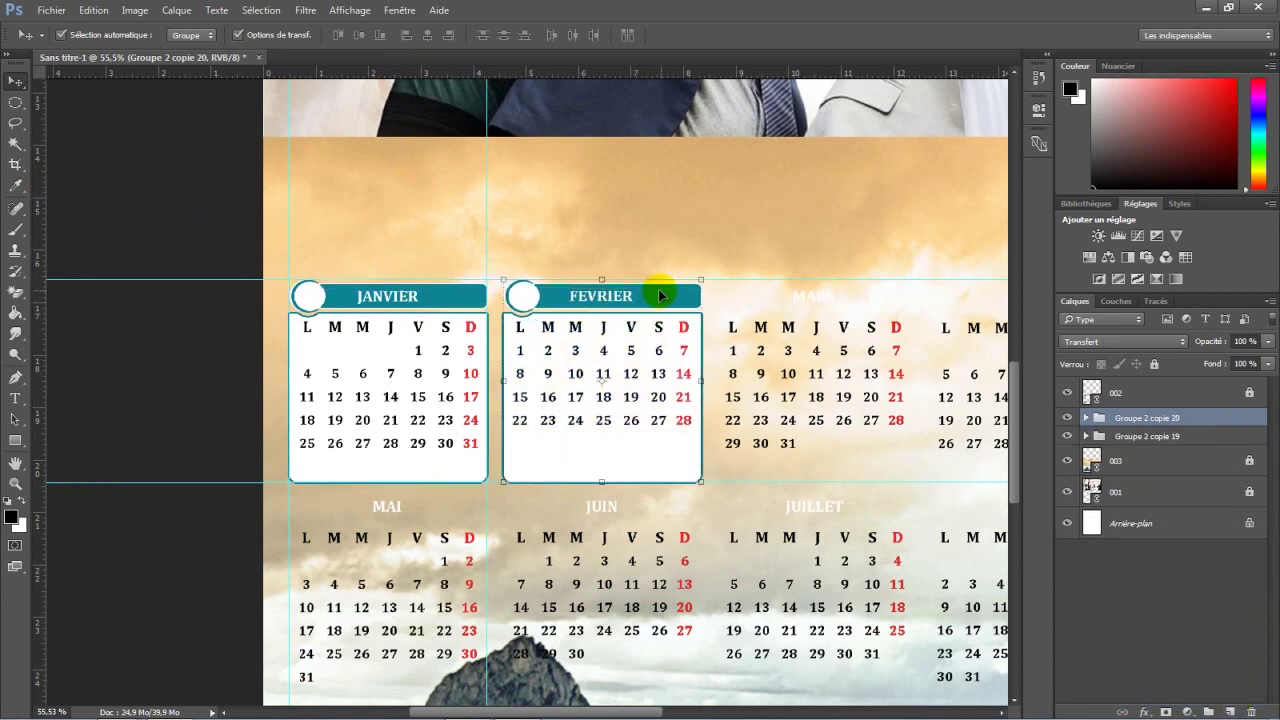
pyautogui.moveTo(38, 226); pyautogui.dragTo(503, 232)
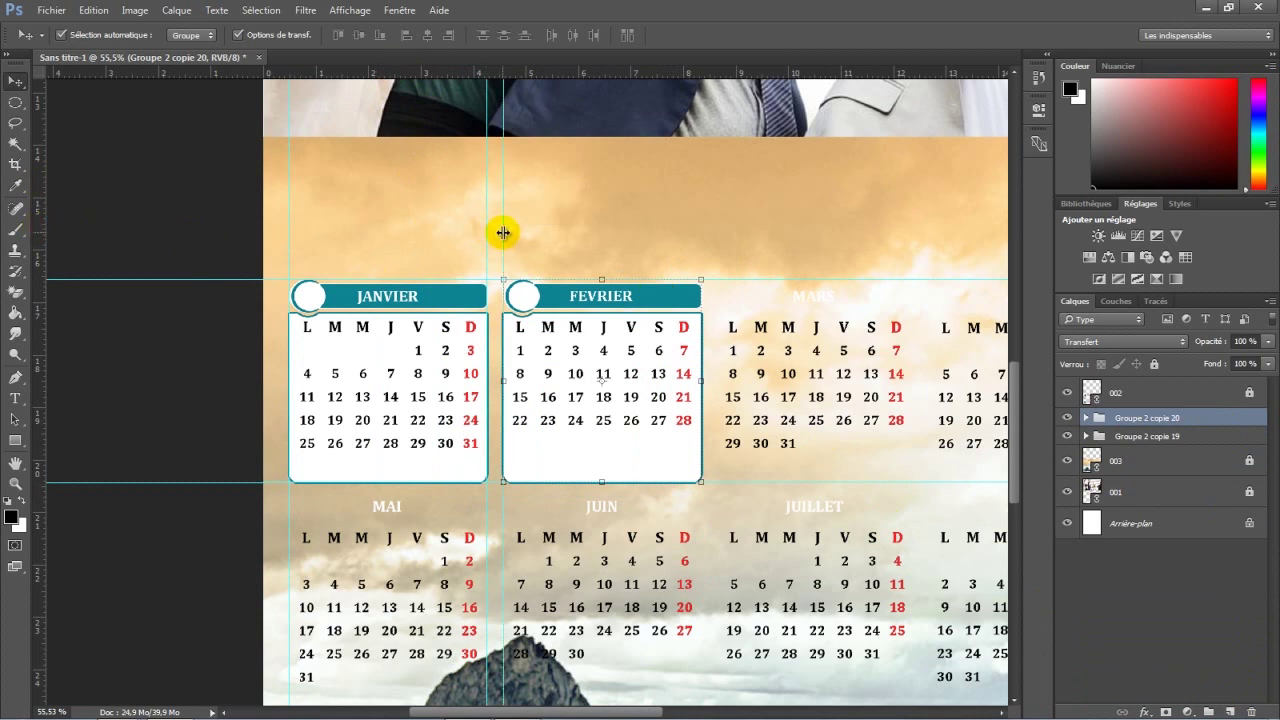
pyautogui.moveTo(42, 248); pyautogui.dragTo(701, 257)
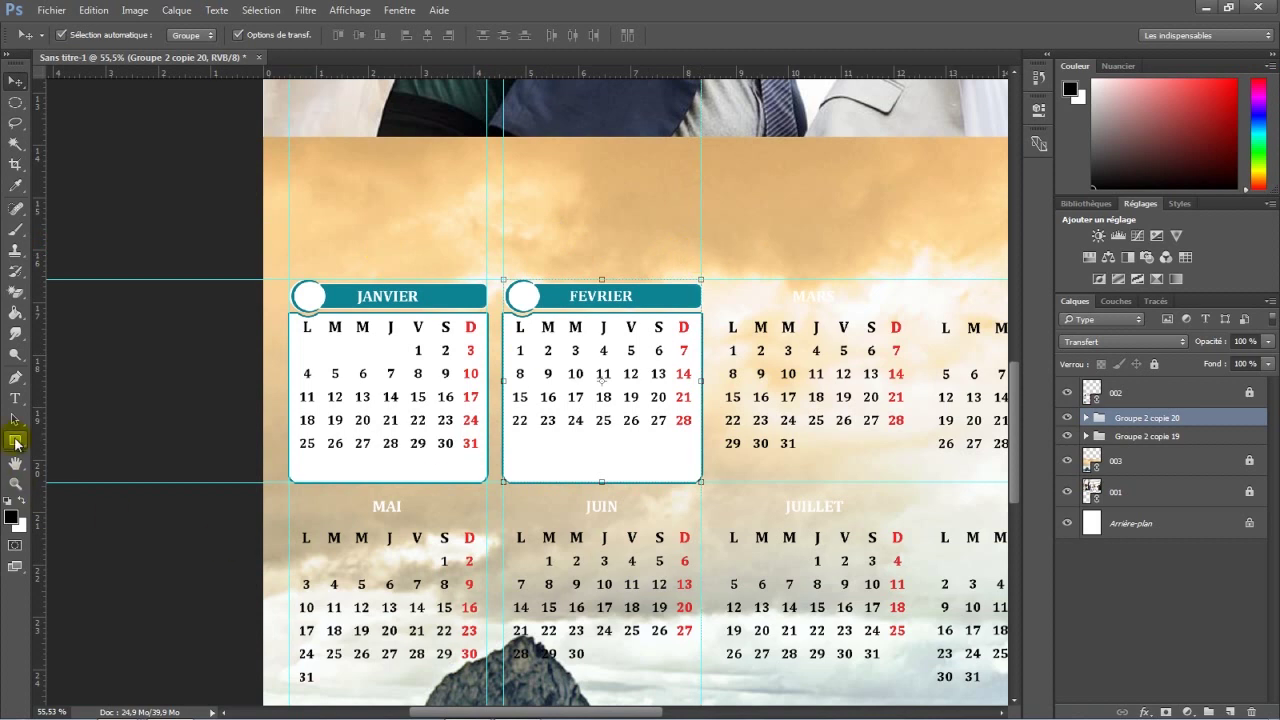
# Step: Draw a black spacer rectangle about 38 × 177 px between the January and February guides and make its outline black
pyautogui.click(15, 441)
pyautogui.click(150, 36)
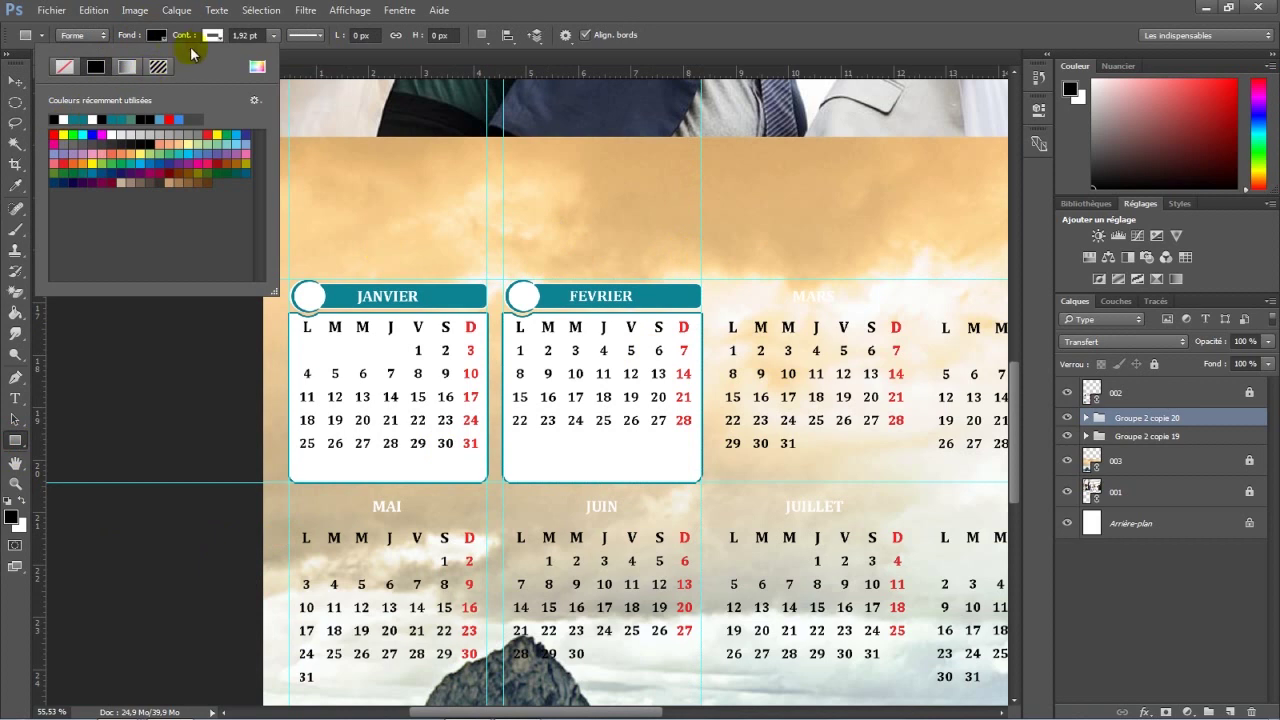
pyautogui.click(209, 38)
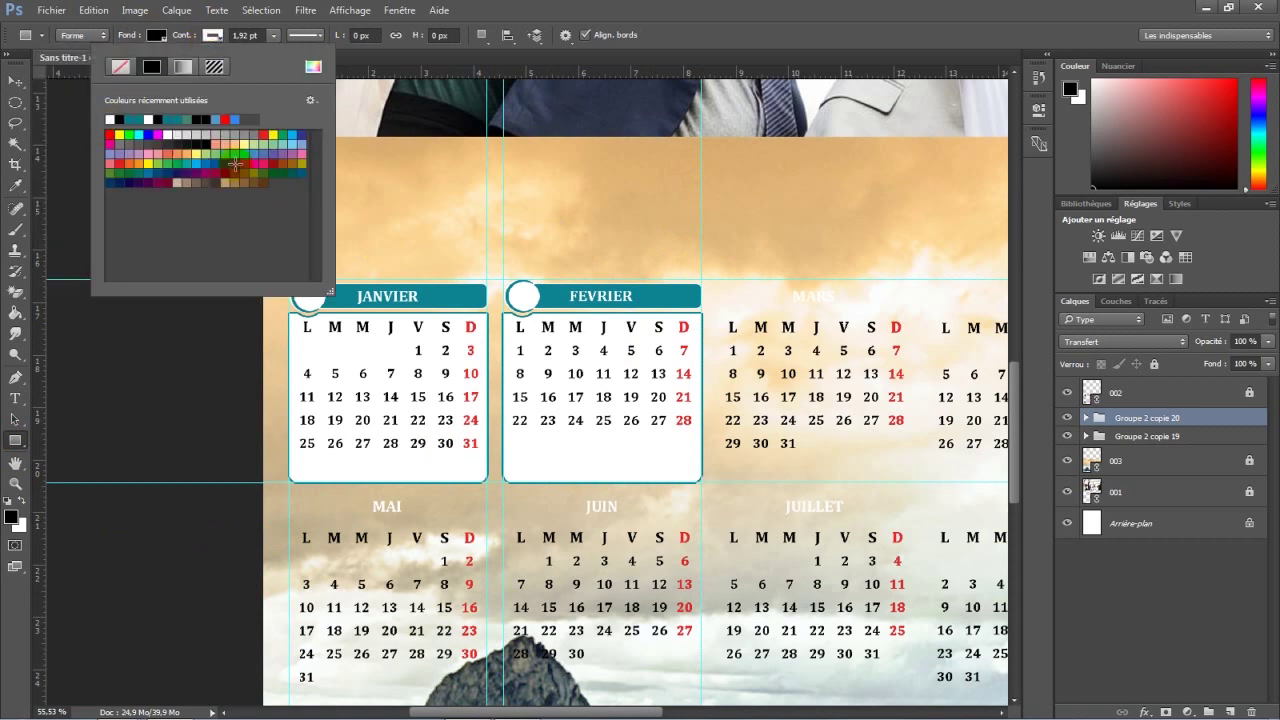
pyautogui.click(277, 38)
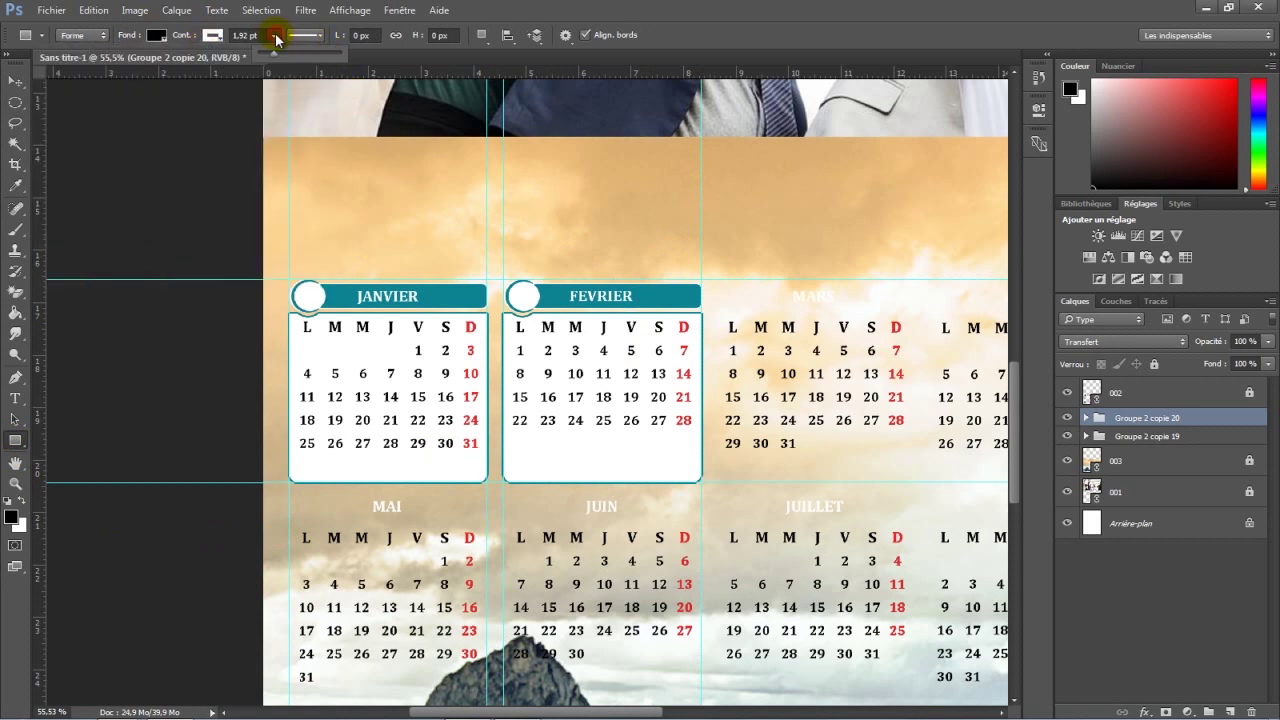
pyautogui.click(277, 38)
pyautogui.moveTo(486, 185); pyautogui.dragTo(503, 262)
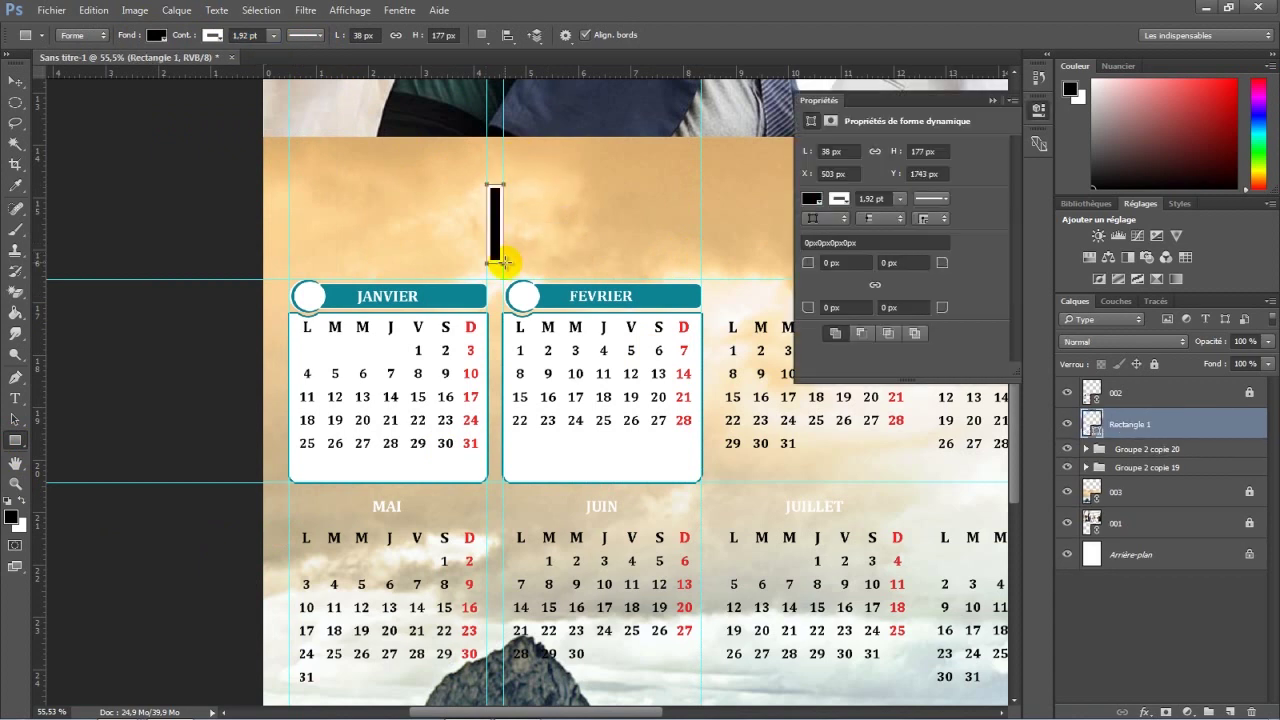
pyautogui.click(213, 36)
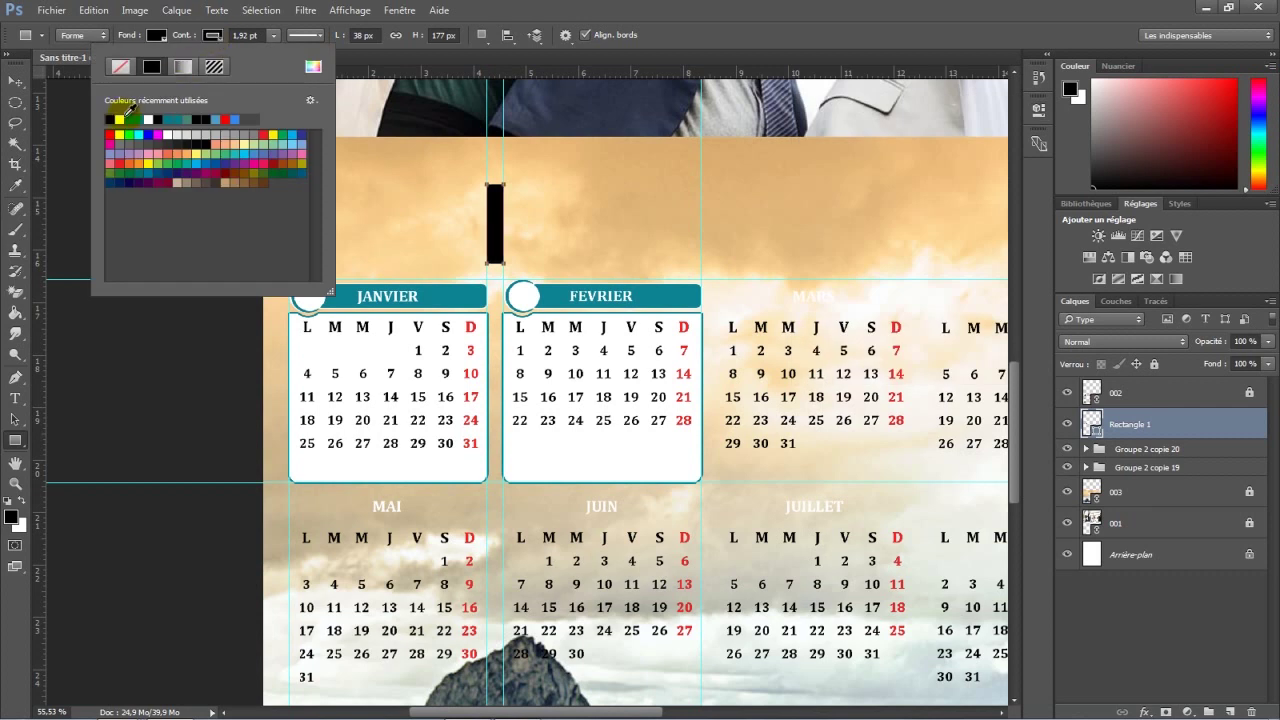
pyautogui.click(16, 84)
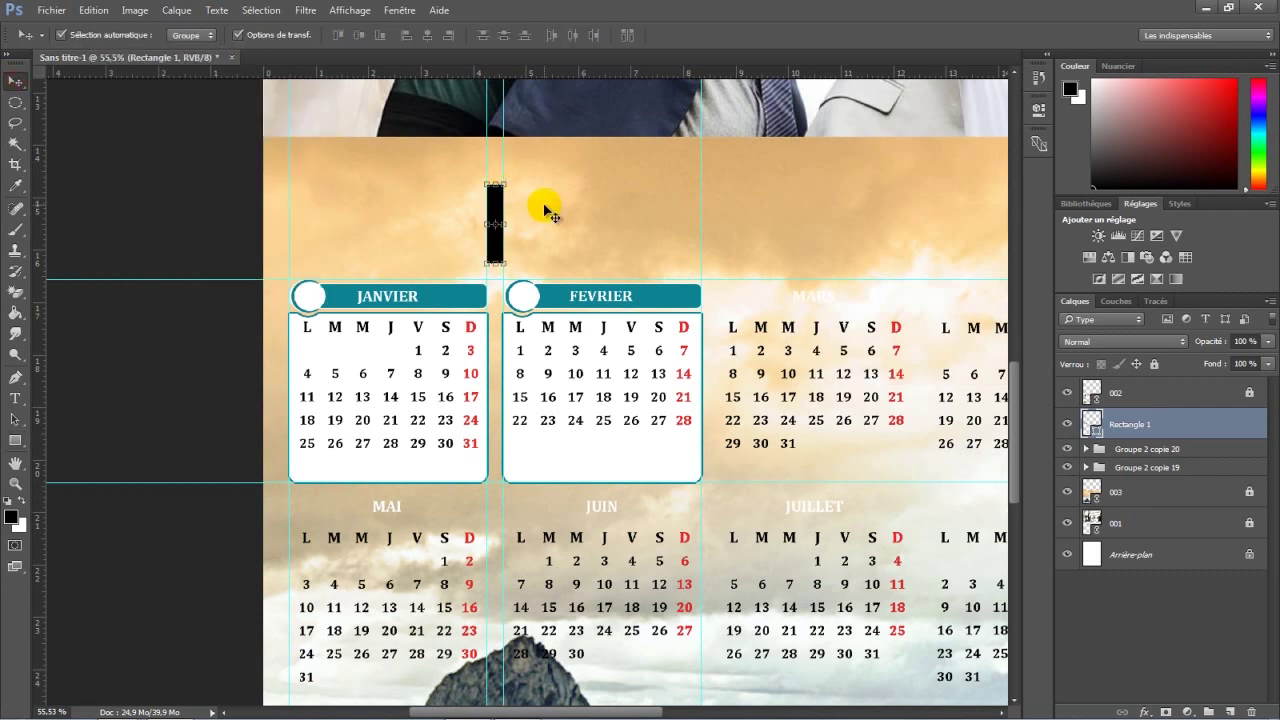
# Step: Duplicate the black spacer, set the copy against February's right edge, and place a vertical guide at its far side
pyautogui.scroll(3, 505, 210)
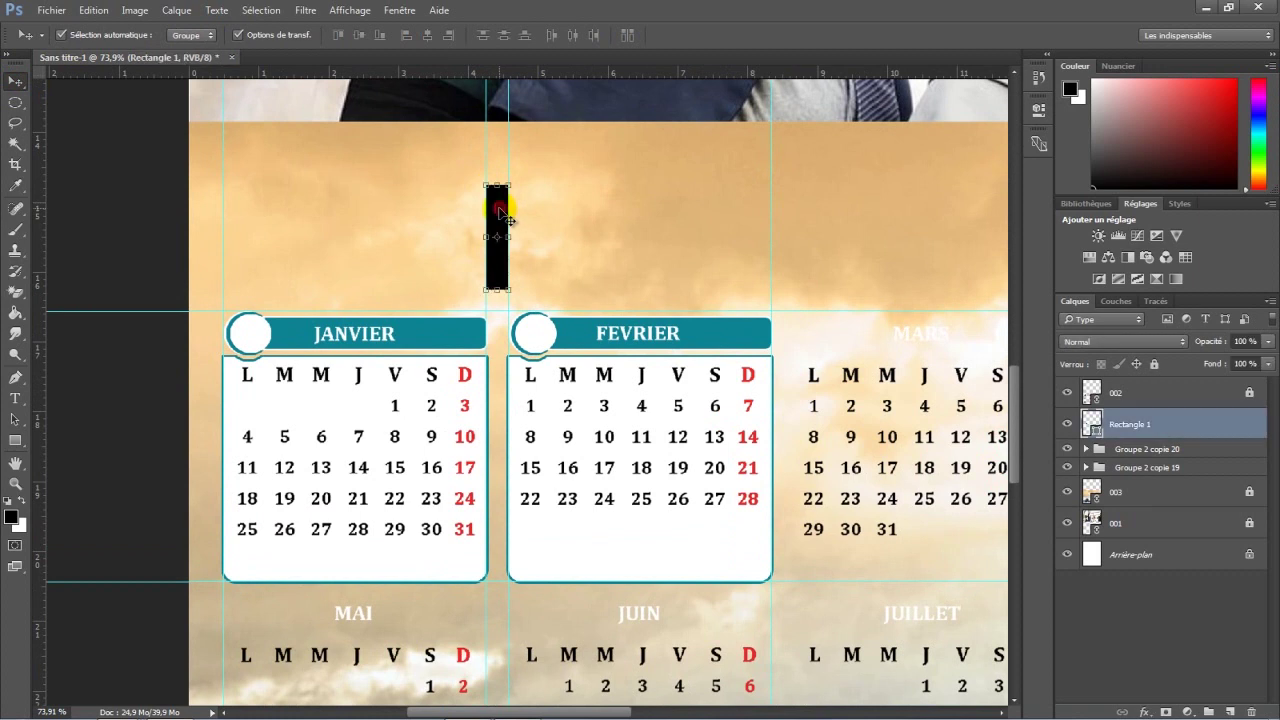
pyautogui.moveTo(1178, 424); pyautogui.dragTo(1230, 711)
pyautogui.moveTo(497, 212); pyautogui.dragTo(782, 238)
pyautogui.moveTo(43, 243); pyautogui.dragTo(799, 275)
pyautogui.moveTo(783, 226); pyautogui.dragTo(784, 209)
# Step: Duplicate the February group onto MARS against the spacer guide and place a vertical guide at the copy's right edge
pyautogui.moveTo(571, 712); pyautogui.dragTo(629, 697)
pyautogui.click(491, 332)
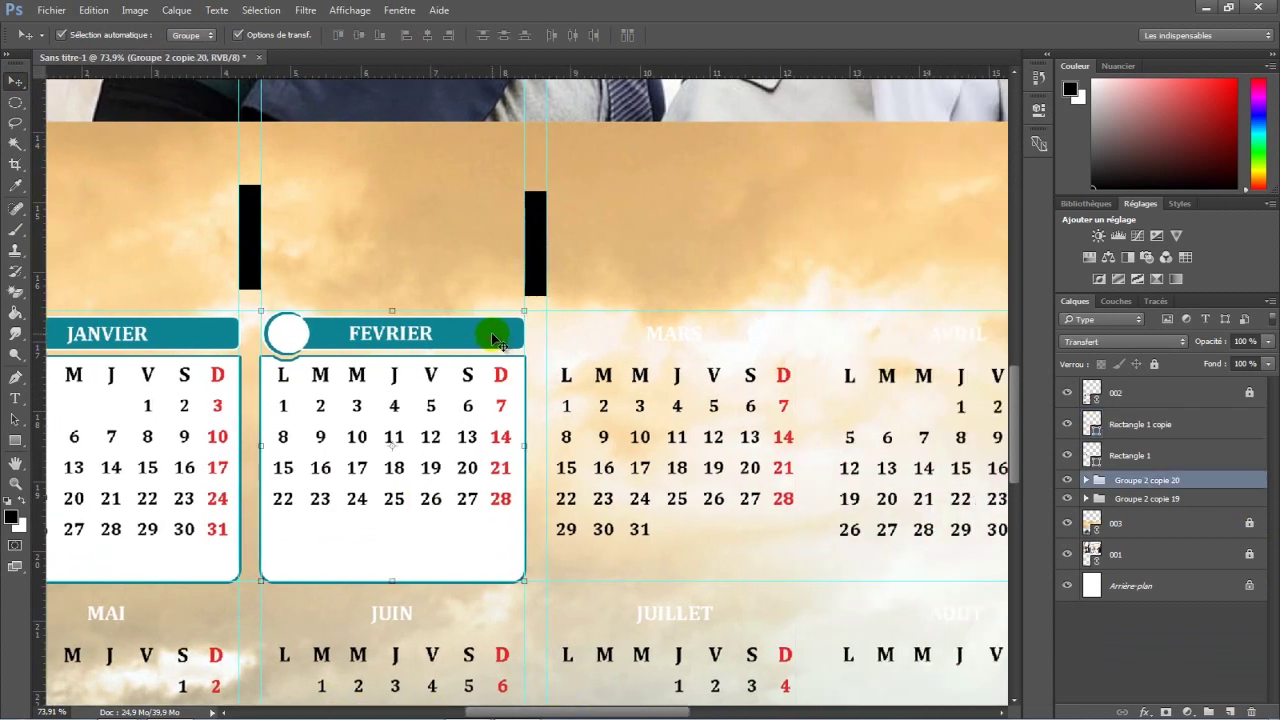
pyautogui.moveTo(1225, 484); pyautogui.dragTo(1230, 710)
pyautogui.moveTo(457, 333); pyautogui.dragTo(716, 332)
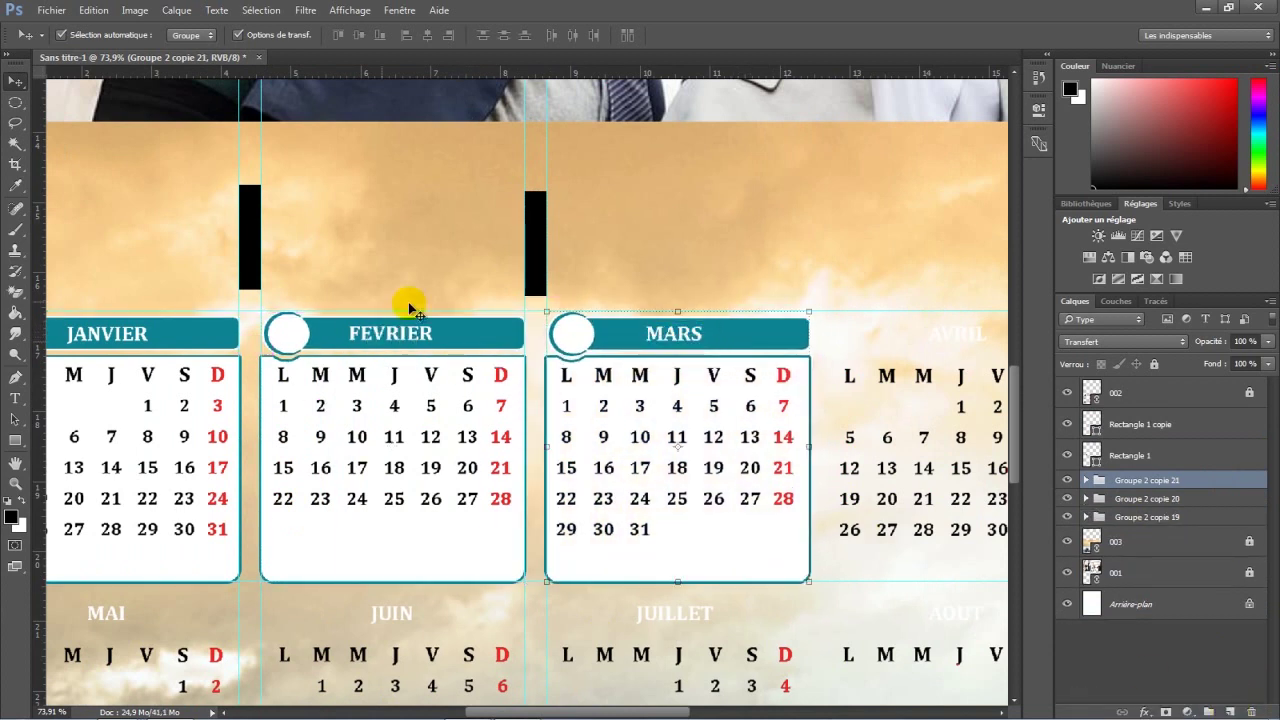
pyautogui.moveTo(44, 268); pyautogui.dragTo(808, 325)
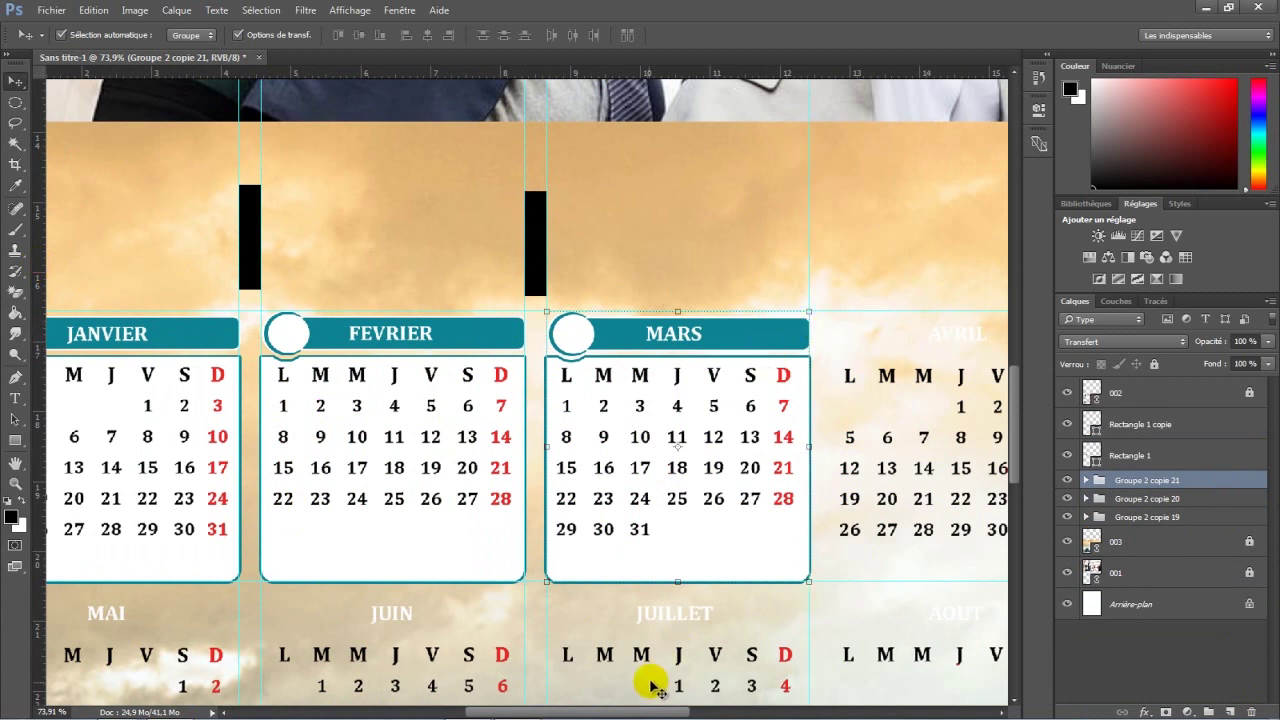
# Step: Duplicate the black spacer, set the copy against March's right edge, and place a vertical guide at its far side
pyautogui.moveTo(636, 711); pyautogui.dragTo(713, 707)
pyautogui.click(215, 250)
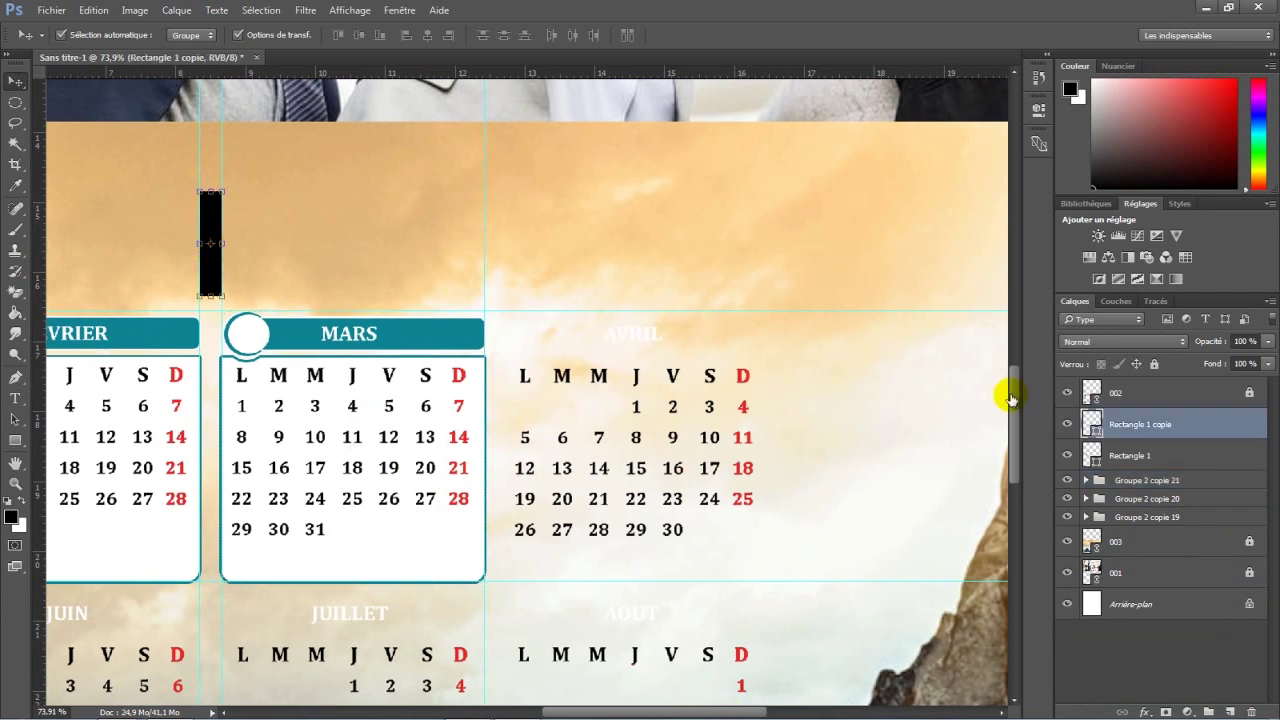
pyautogui.moveTo(1212, 428); pyautogui.dragTo(1230, 711)
pyautogui.moveTo(215, 215); pyautogui.dragTo(499, 209)
pyautogui.moveTo(51, 214); pyautogui.dragTo(508, 232)
# Step: Duplicate the March group onto AVRIL against the new spacer guide and place a vertical guide at the copy's right edge
pyautogui.click(452, 327)
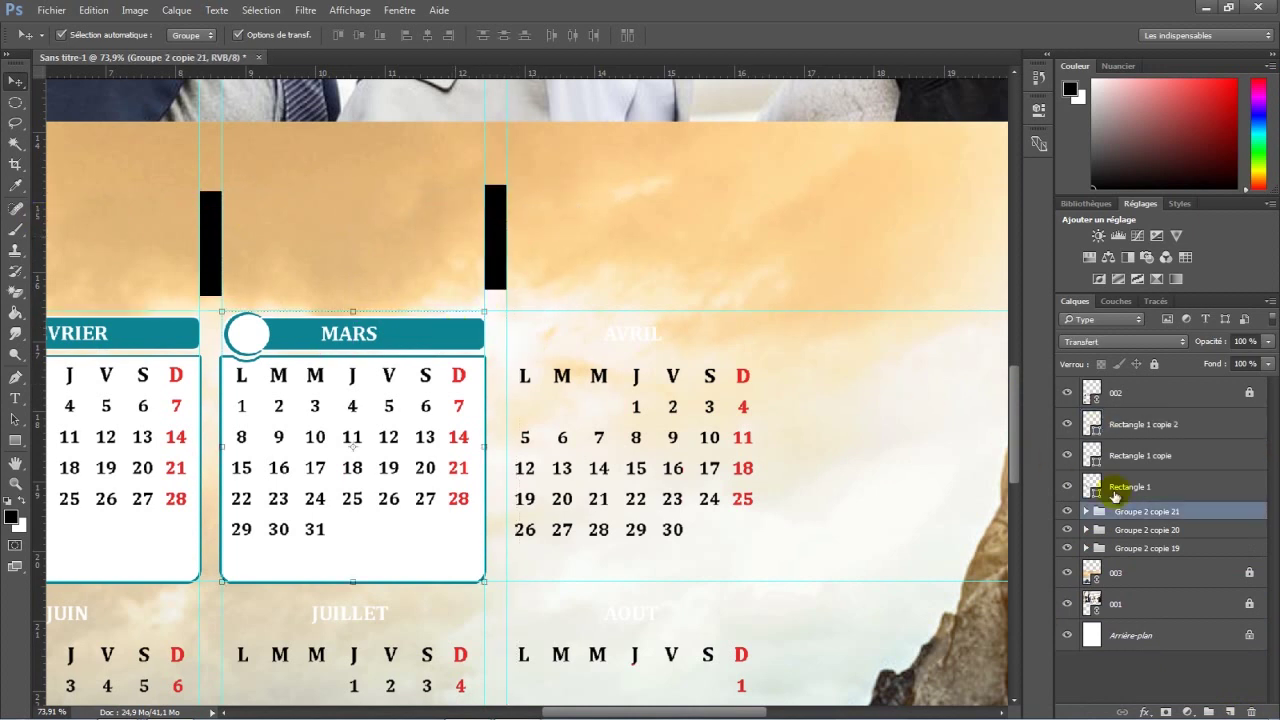
pyautogui.moveTo(1240, 517); pyautogui.dragTo(1228, 710)
pyautogui.moveTo(423, 331); pyautogui.dragTo(710, 334)
pyautogui.moveTo(40, 258); pyautogui.dragTo(770, 318)
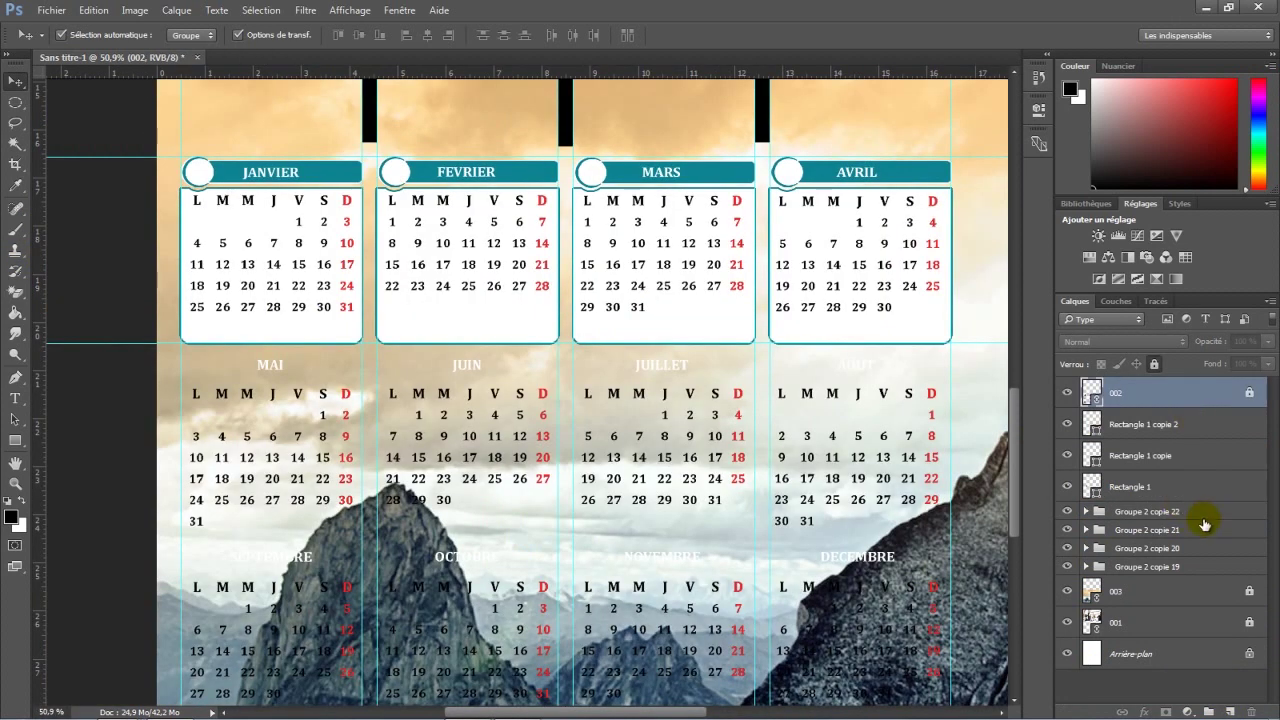
# Step: Select the four month groups from January to April and combine them into one group
pyautogui.click(1191, 513)
pyautogui.keyDown('shift'); pyautogui.click(1202, 566); pyautogui.keyUp('shift')
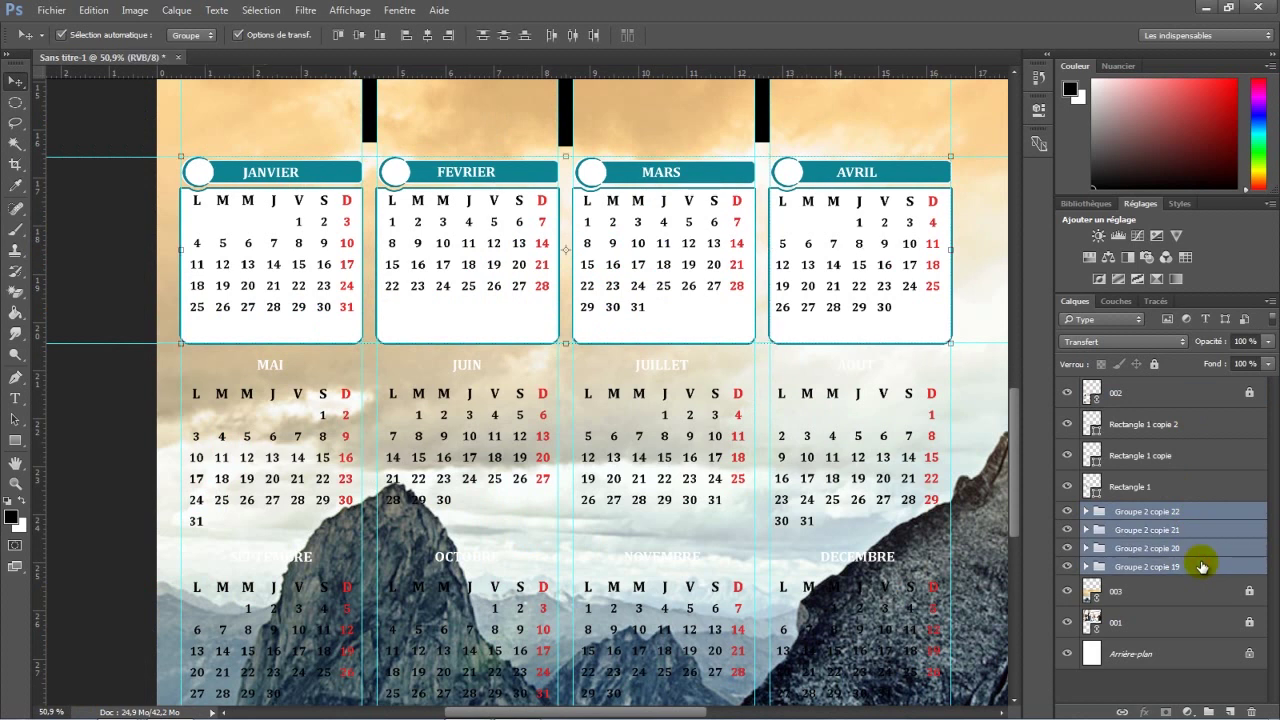
pyautogui.moveTo(1207, 569); pyautogui.dragTo(1214, 709)
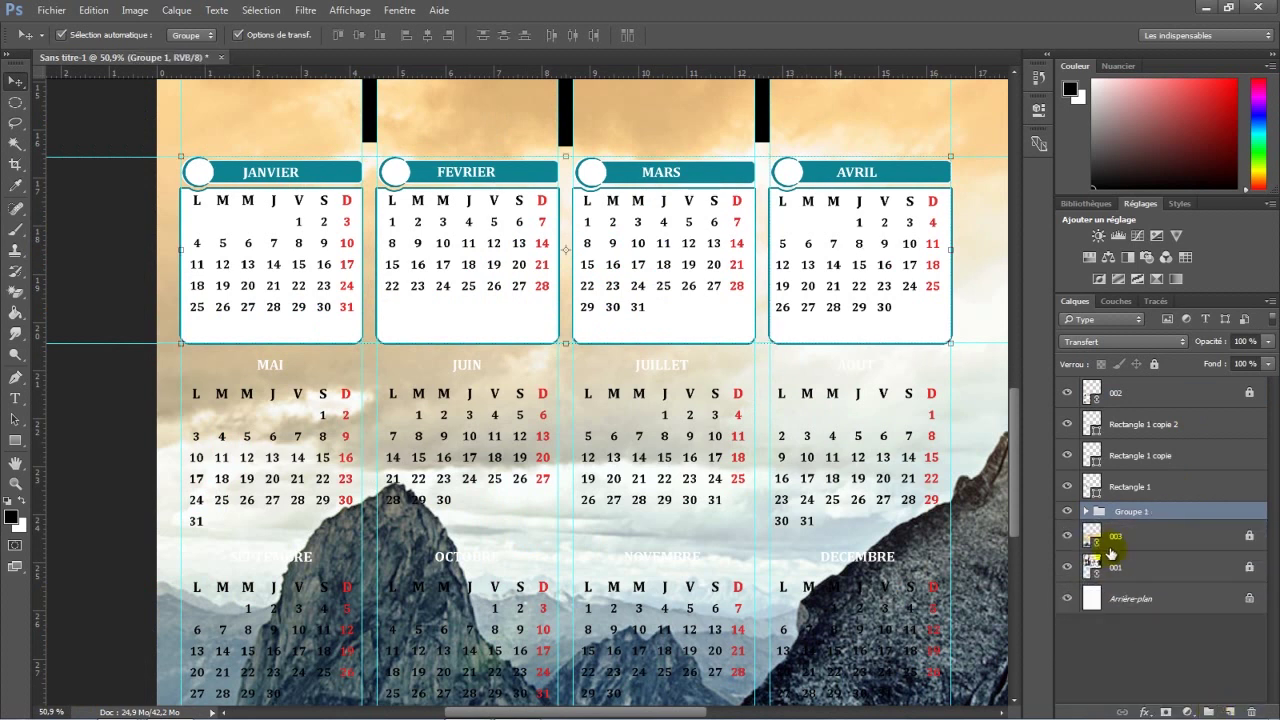
# Step: Check the row group by toggling its visibility, and duplicate it straight down onto the MAI to AOUT row
pyautogui.click(1069, 513)
pyautogui.click(1069, 513)
pyautogui.moveTo(1209, 517); pyautogui.dragTo(1231, 711)
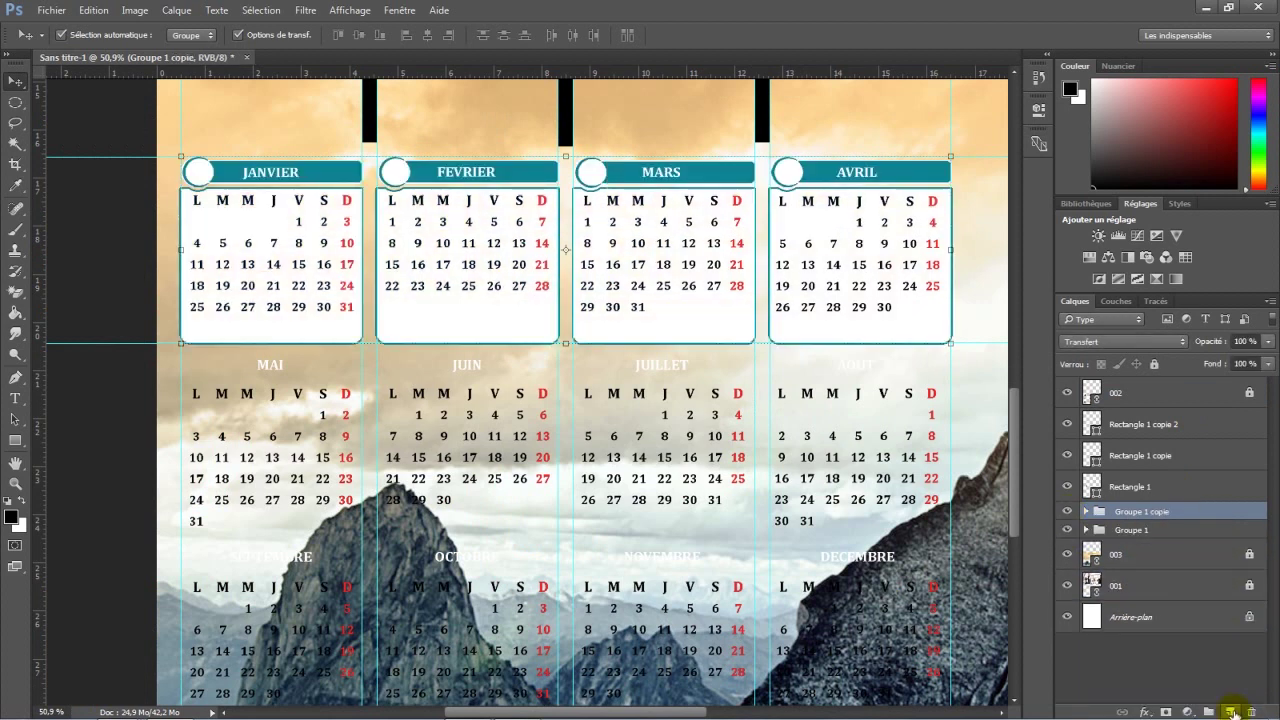
pyautogui.moveTo(731, 182); pyautogui.dragTo(733, 368)
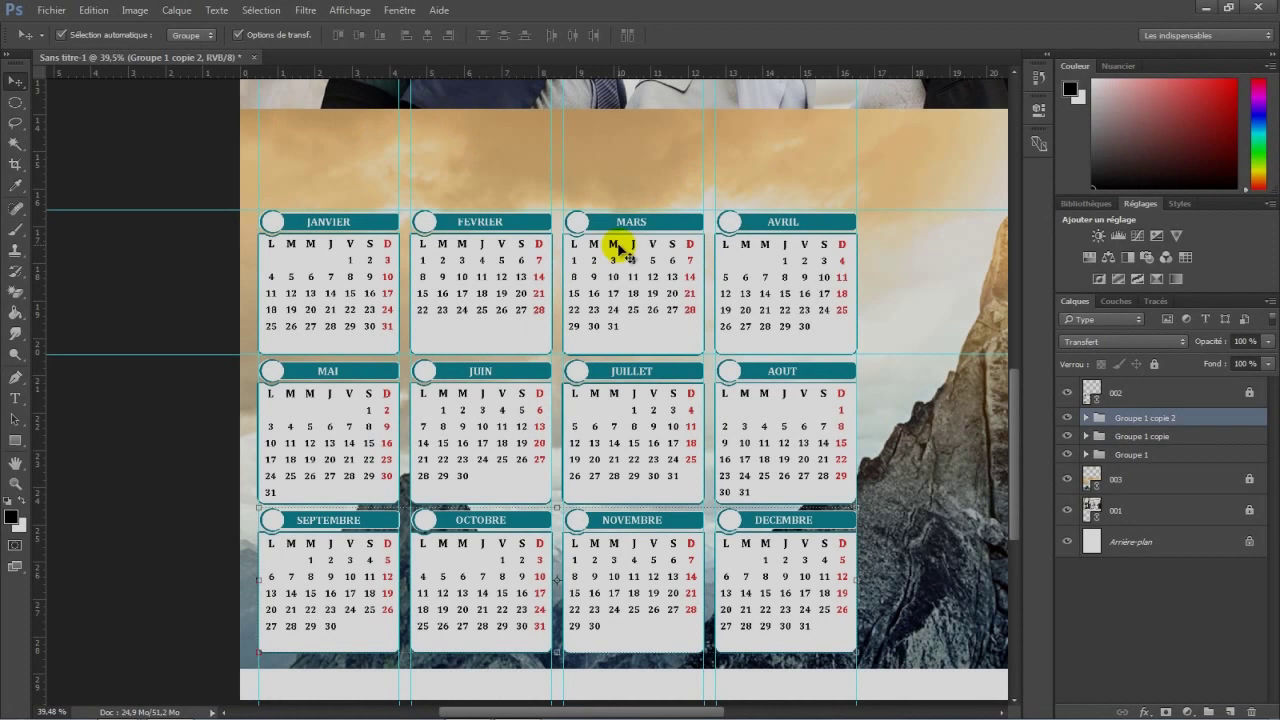
# Step: Add a point text above JANVIER in red with the number 1
pyautogui.scroll(2, 312, 203)
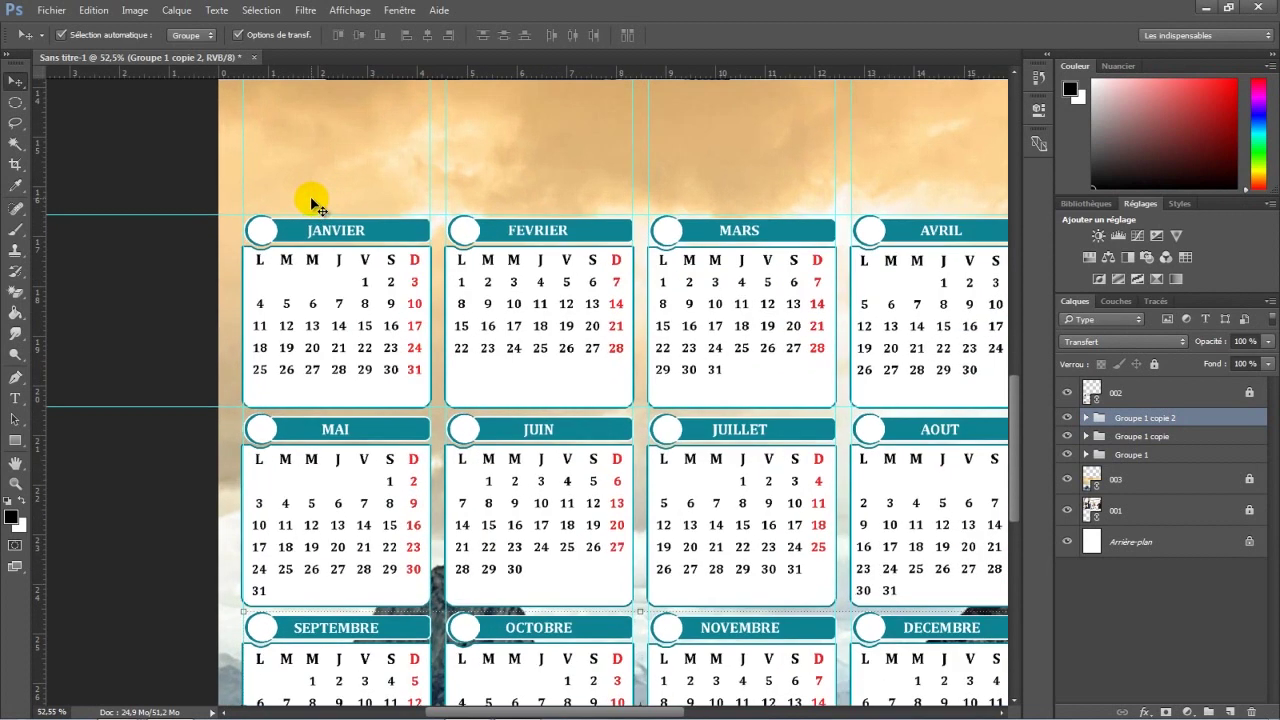
pyautogui.click(17, 398)
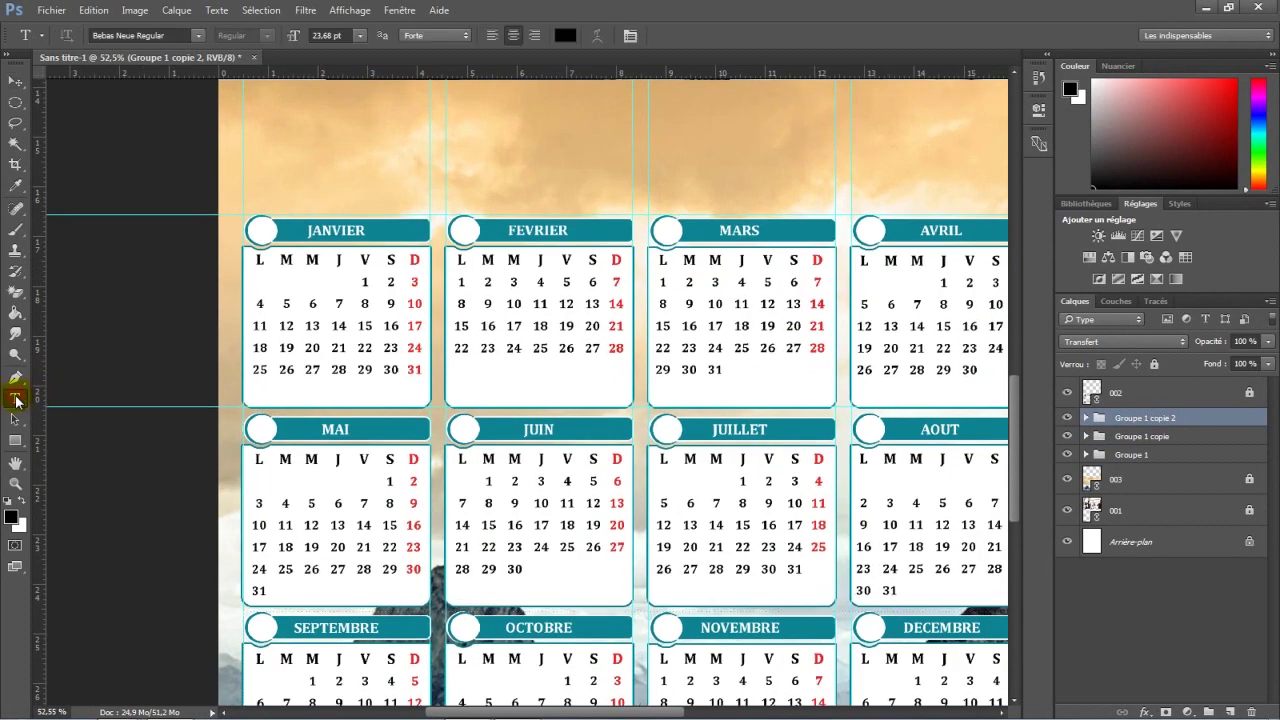
pyautogui.click(295, 157)
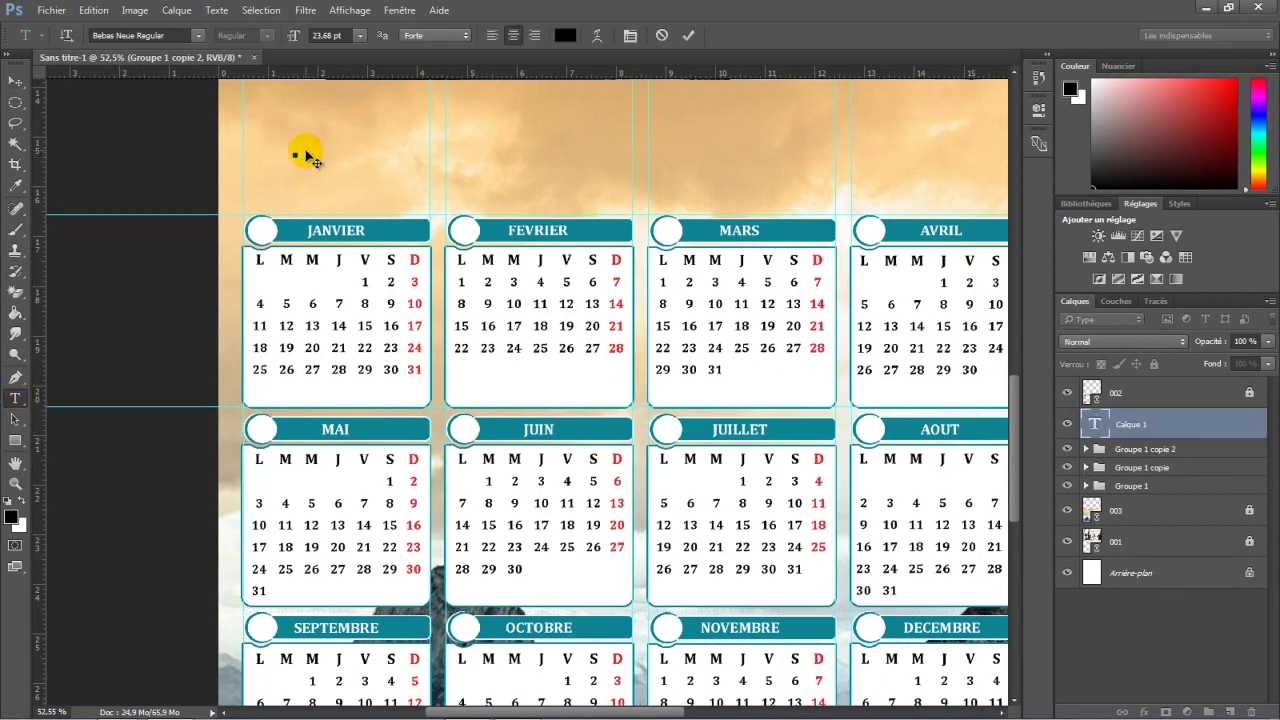
pyautogui.click(568, 37)
pyautogui.moveTo(788, 268); pyautogui.dragTo(803, 271)
pyautogui.click(963, 226)
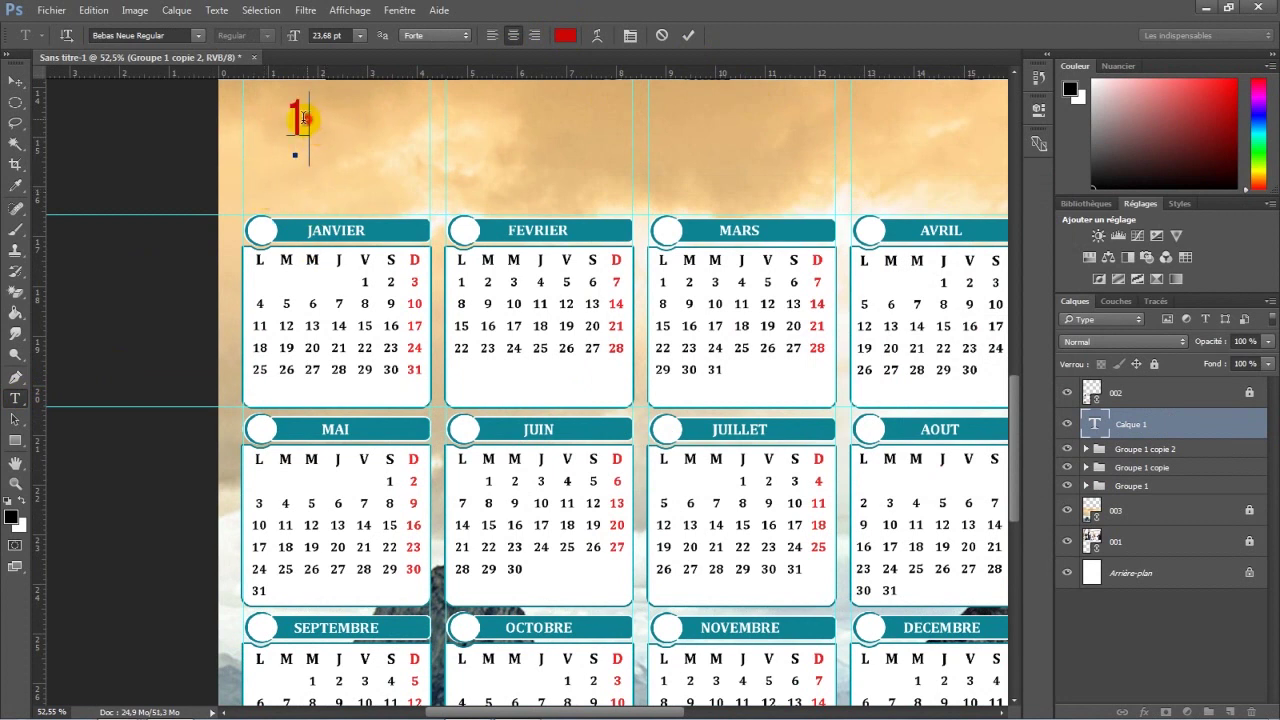
# Step: Change the font of the number 1 to Times New Roman Regular
pyautogui.moveTo(308, 125); pyautogui.dragTo(262, 117)
pyautogui.click(150, 36)
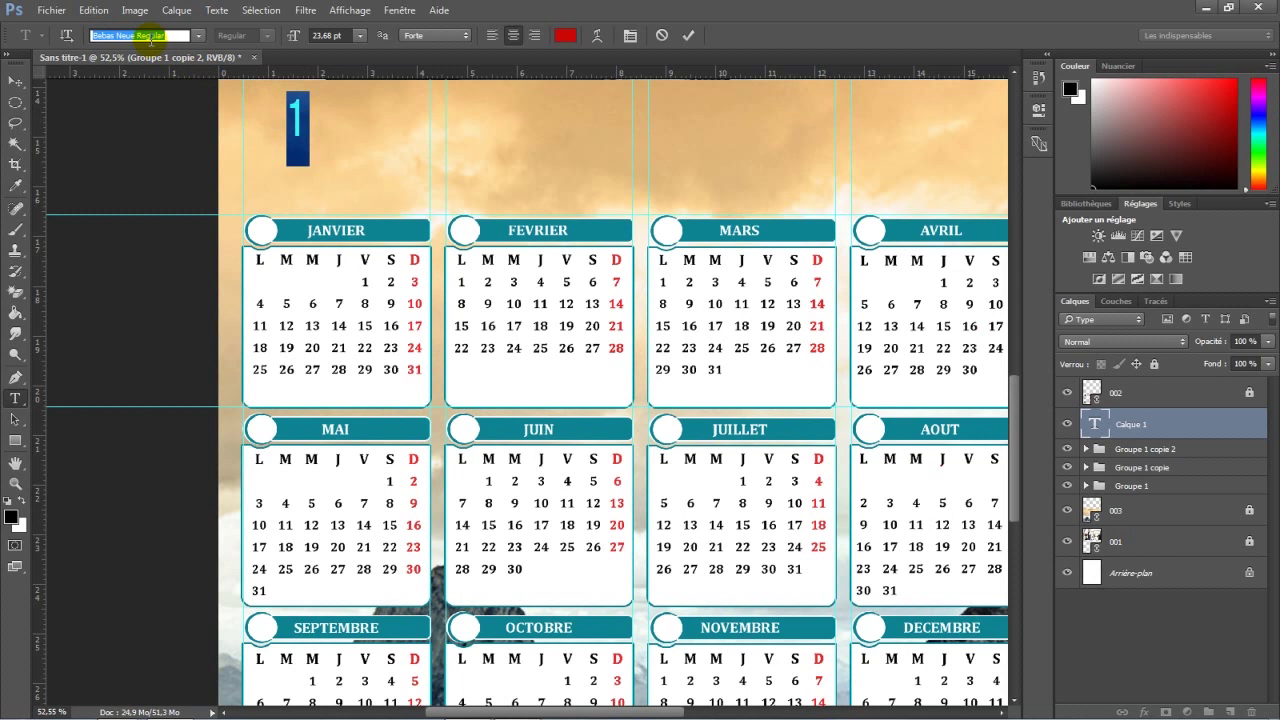
pyautogui.write('b')
pyautogui.write('i')
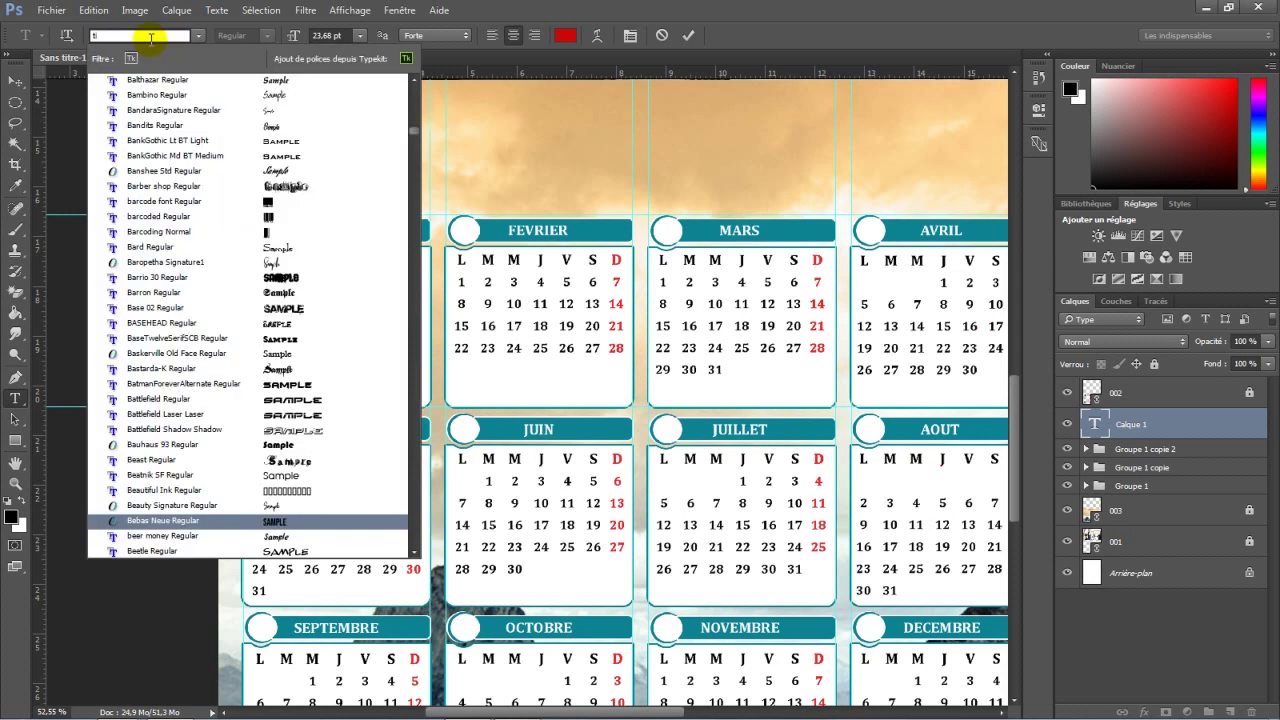
pyautogui.write('m')
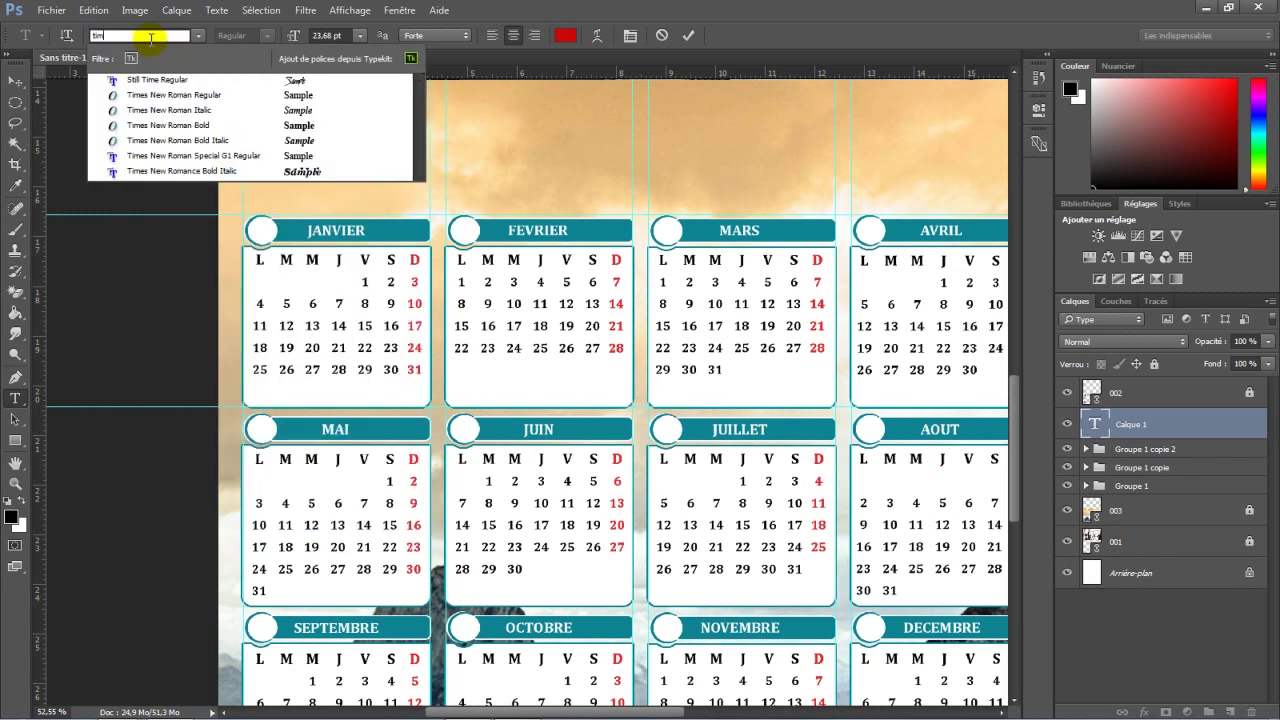
pyautogui.click(288, 97)
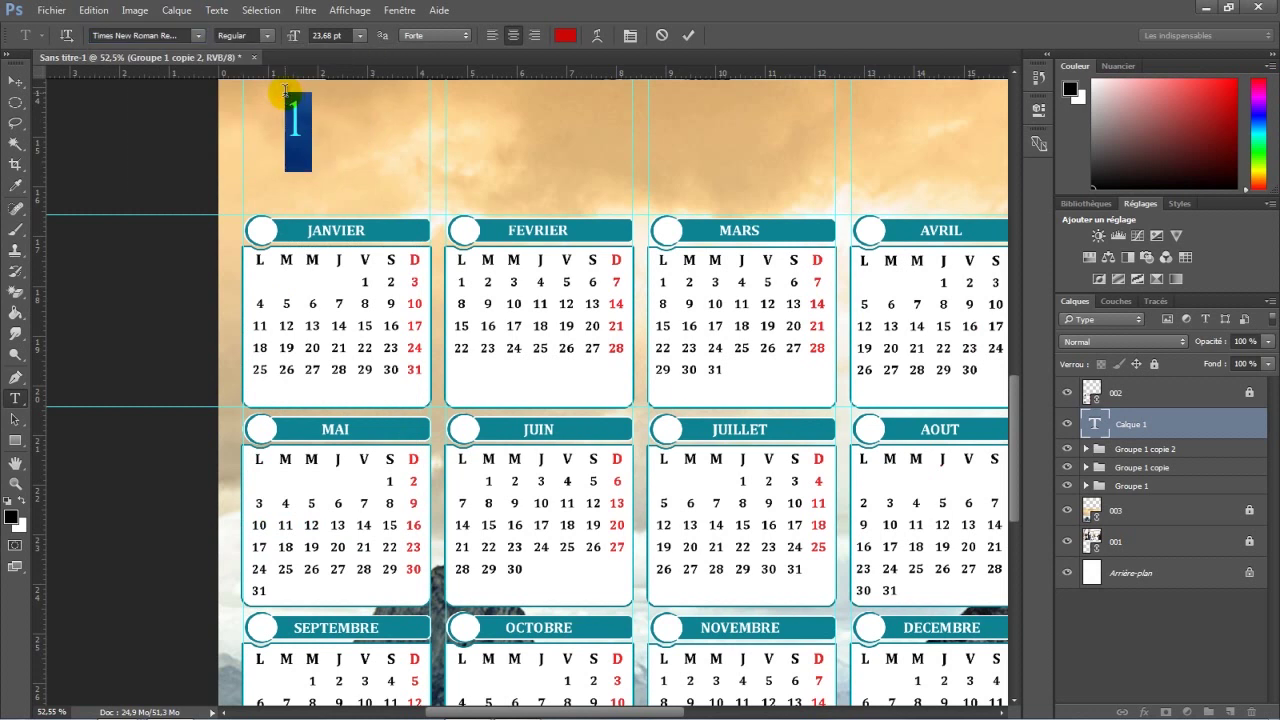
# Step: Move the number 1 onto January's white circle badge
pyautogui.click(18, 83)
pyautogui.click(281, 104)
pyautogui.moveTo(294, 112); pyautogui.dragTo(260, 222)
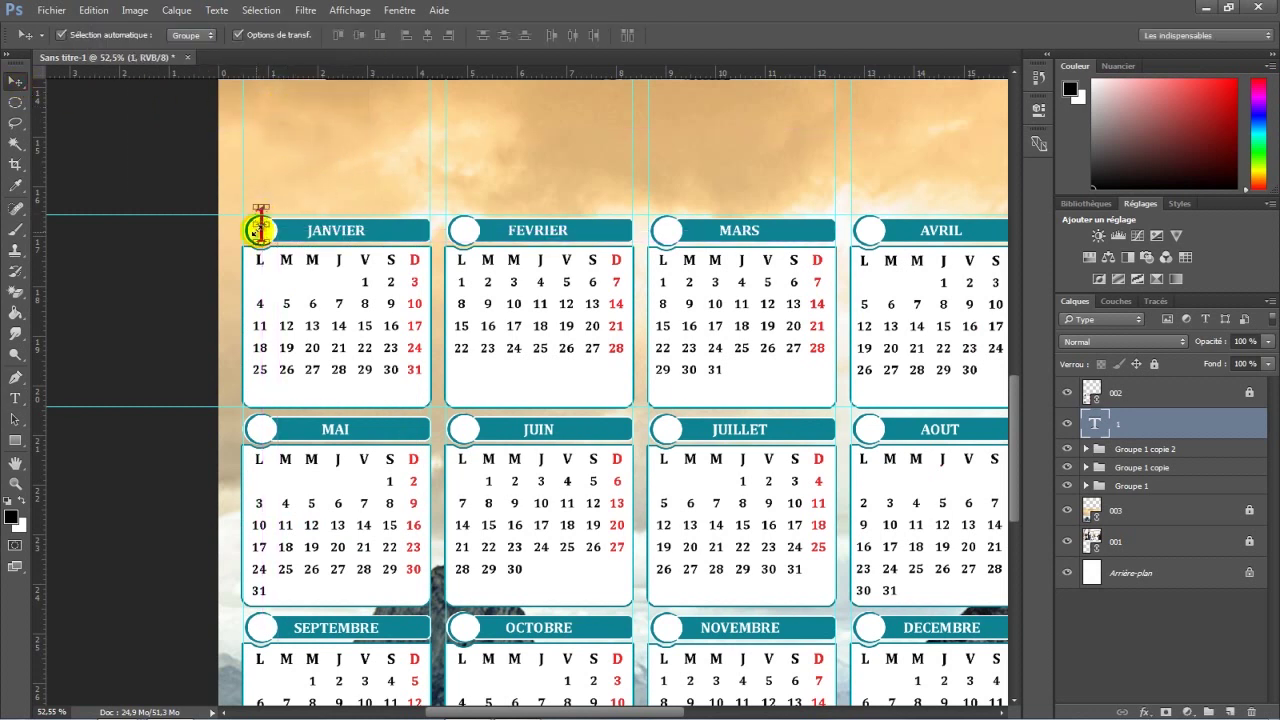
# Step: Scale the number 1 proportionally to 49% and centre it inside January's circle badge
pyautogui.scroll(3, 260, 222)
pyautogui.hotkey('ctrl', 't')
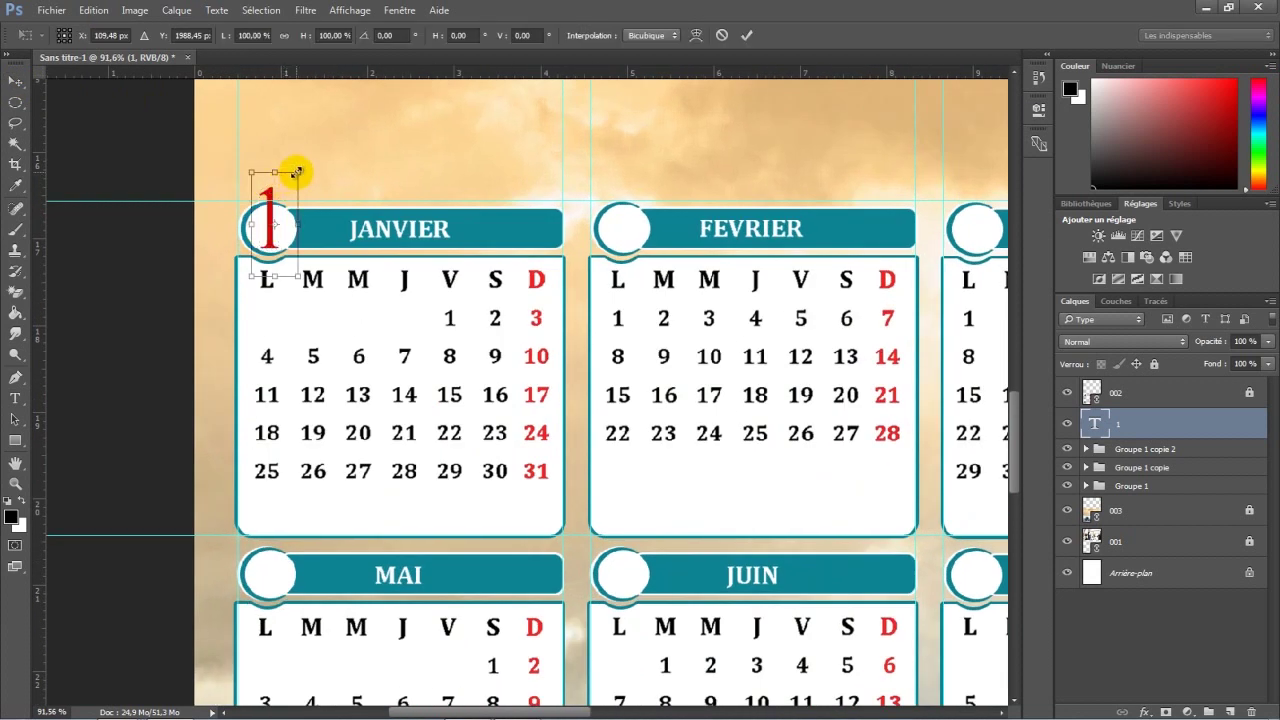
pyautogui.click(286, 36)
pyautogui.moveTo(306, 37); pyautogui.dragTo(271, 50)
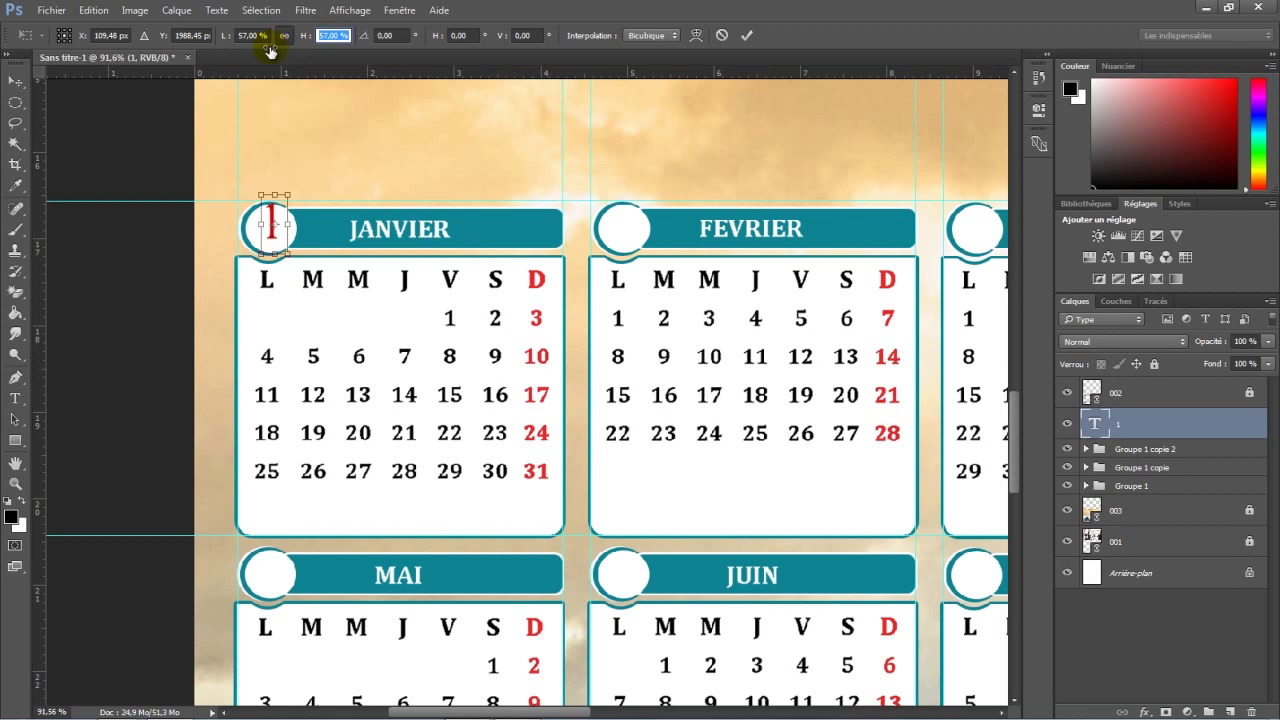
pyautogui.click(276, 218)
pyautogui.moveTo(274, 216); pyautogui.dragTo(280, 224)
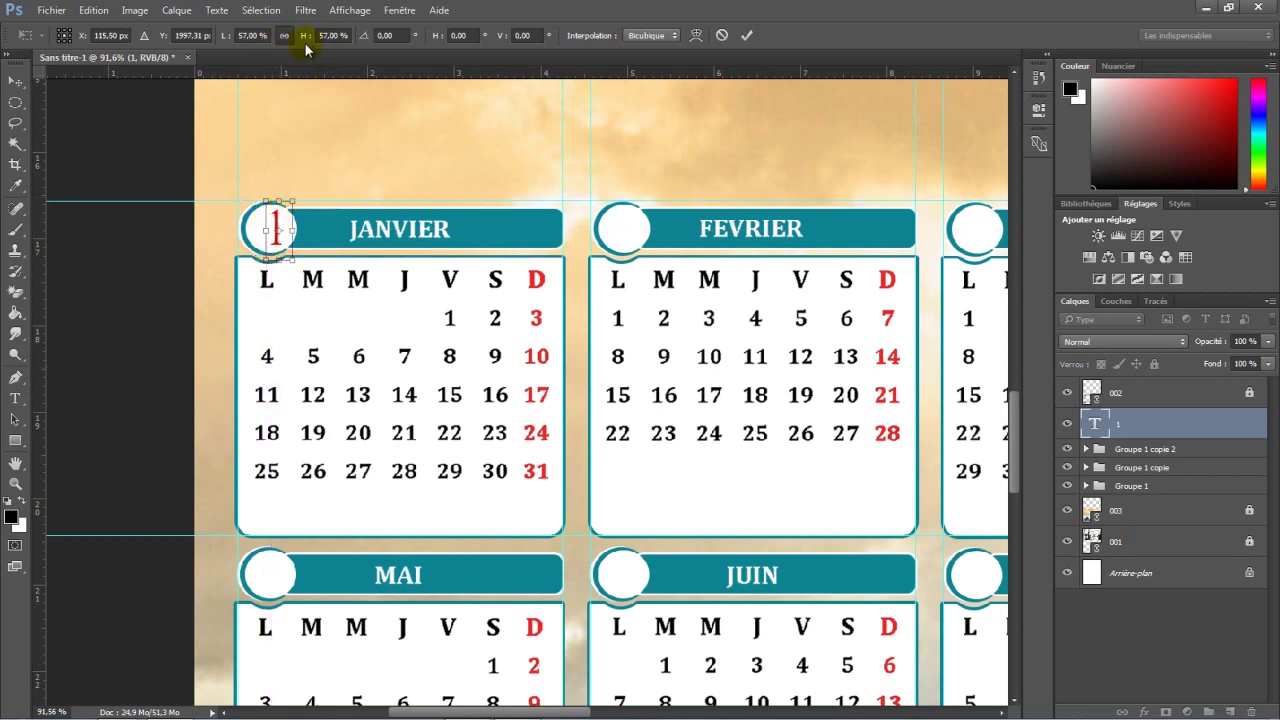
pyautogui.moveTo(305, 42); pyautogui.dragTo(300, 43)
pyautogui.click(281, 222)
pyautogui.moveTo(278, 223); pyautogui.dragTo(272, 222)
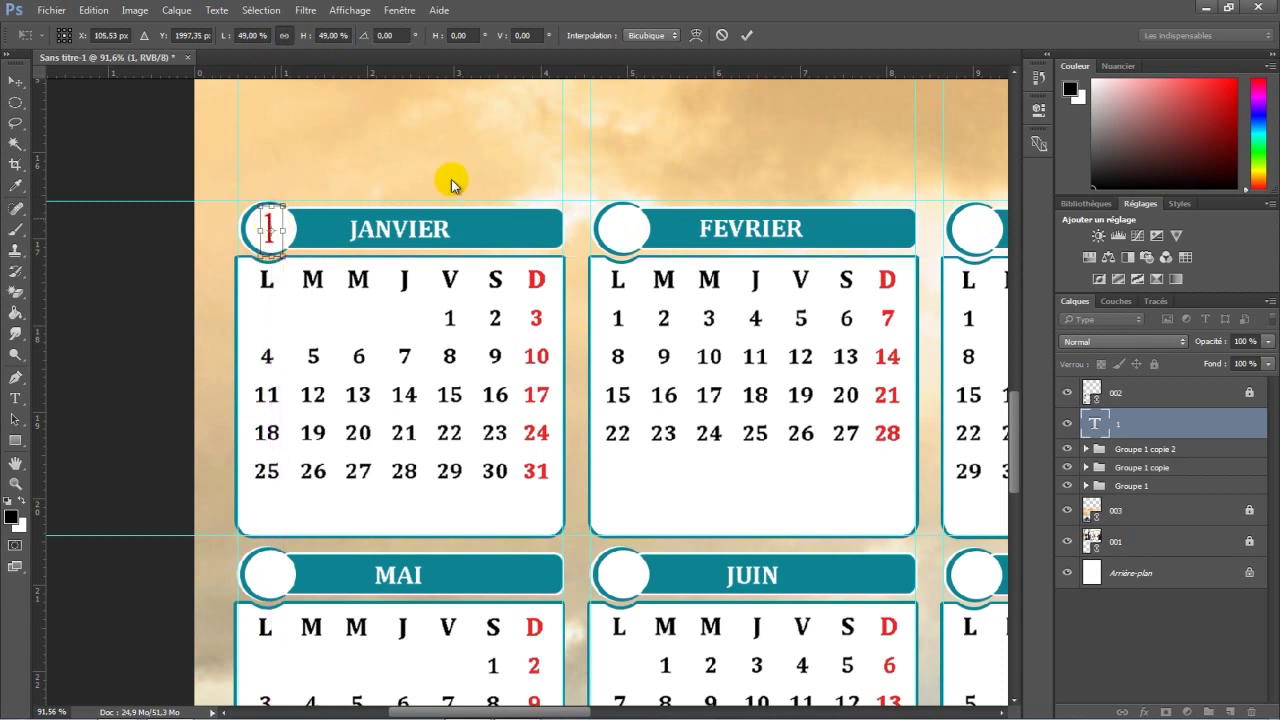
pyautogui.click(745, 35)
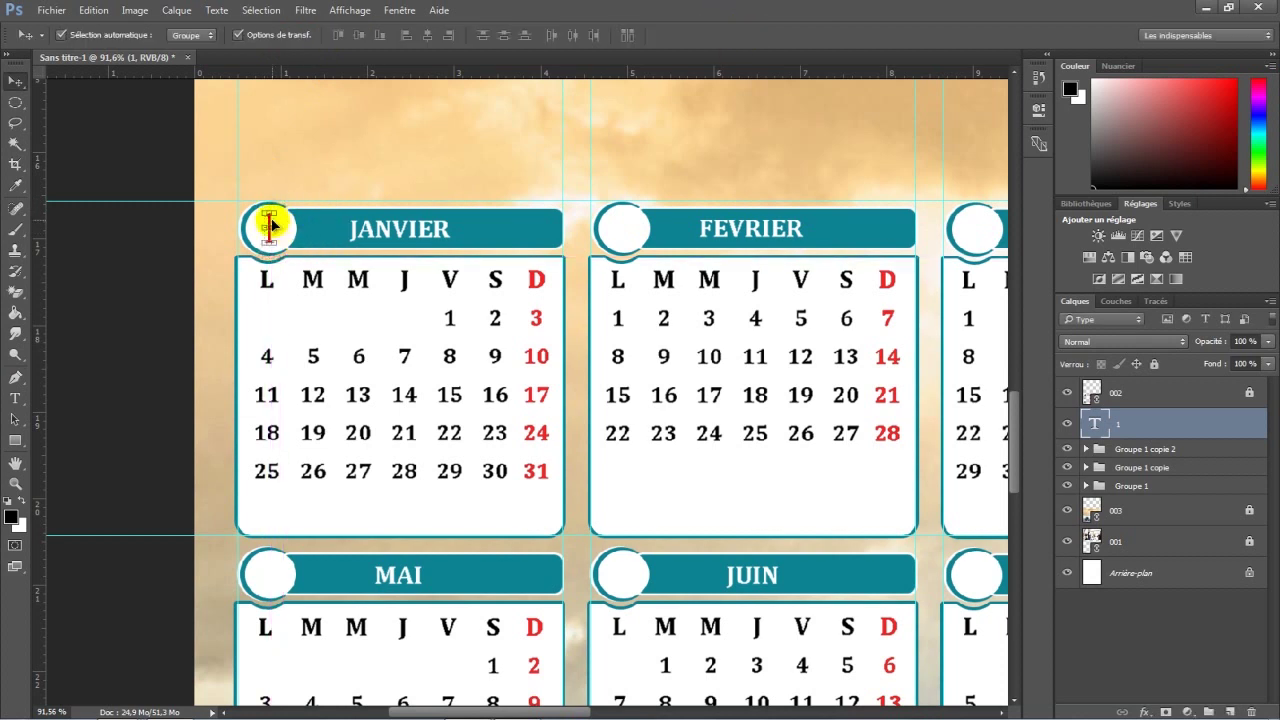
# Step: Duplicate the number 1 onto February's circle badge and change the copy's text to 2
pyautogui.moveTo(1094, 424); pyautogui.dragTo(1230, 712)
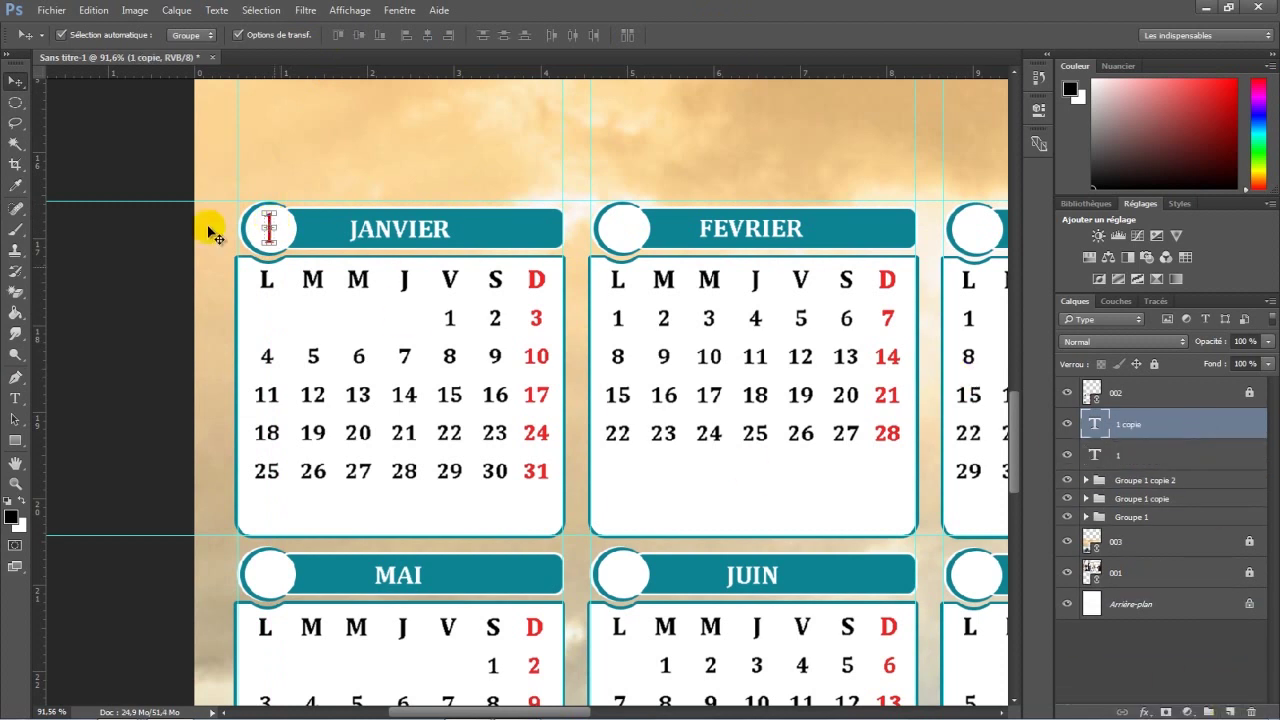
pyautogui.moveTo(269, 222); pyautogui.dragTo(626, 226)
pyautogui.click(18, 402)
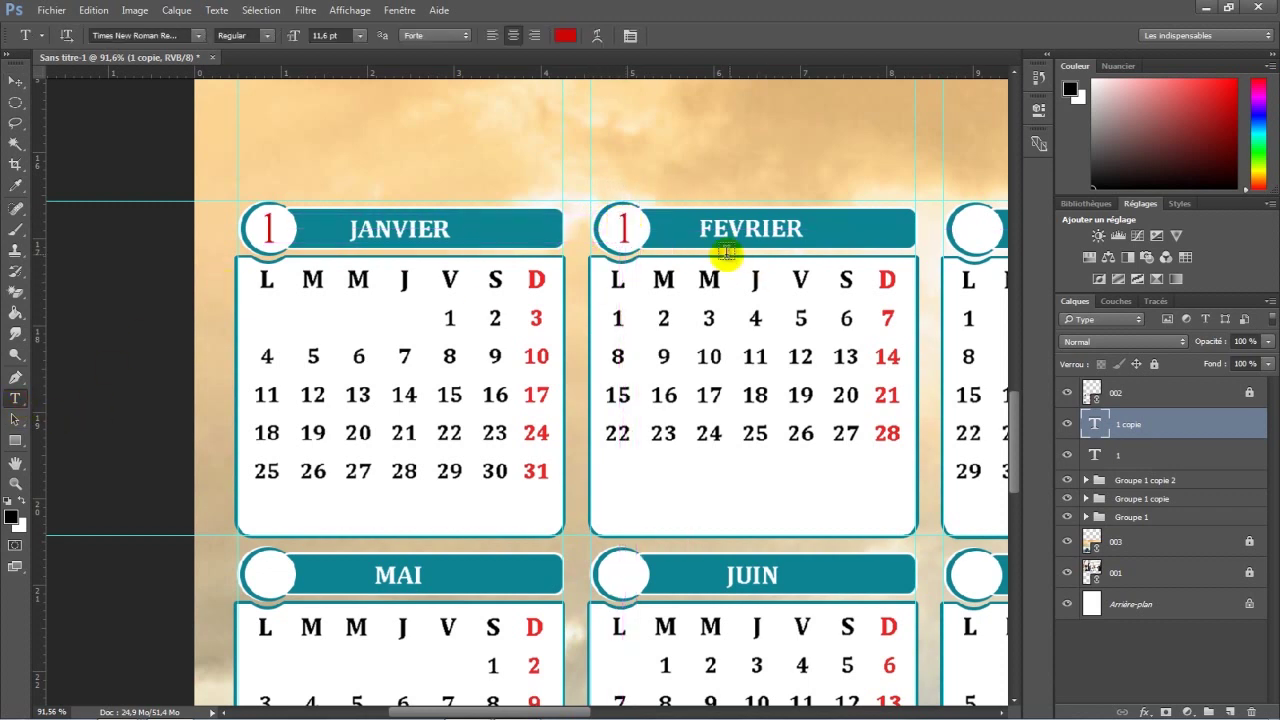
pyautogui.moveTo(631, 224); pyautogui.dragTo(620, 230)
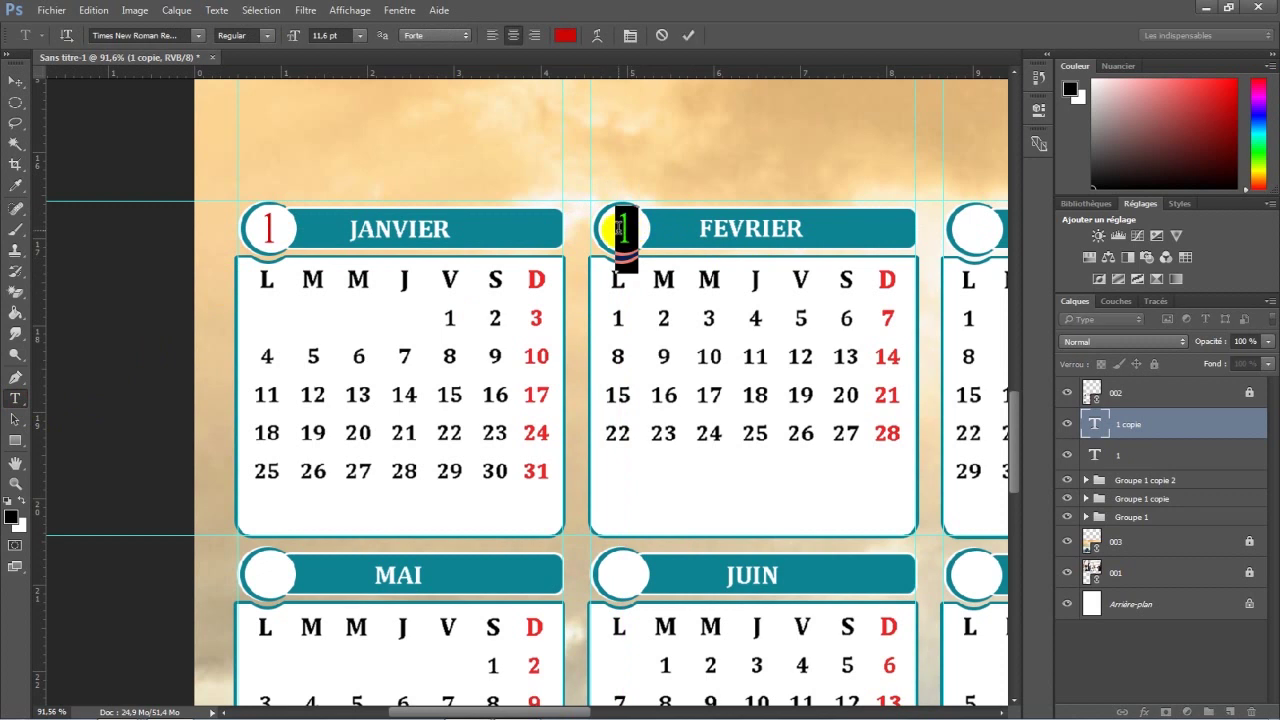
pyautogui.write('2')
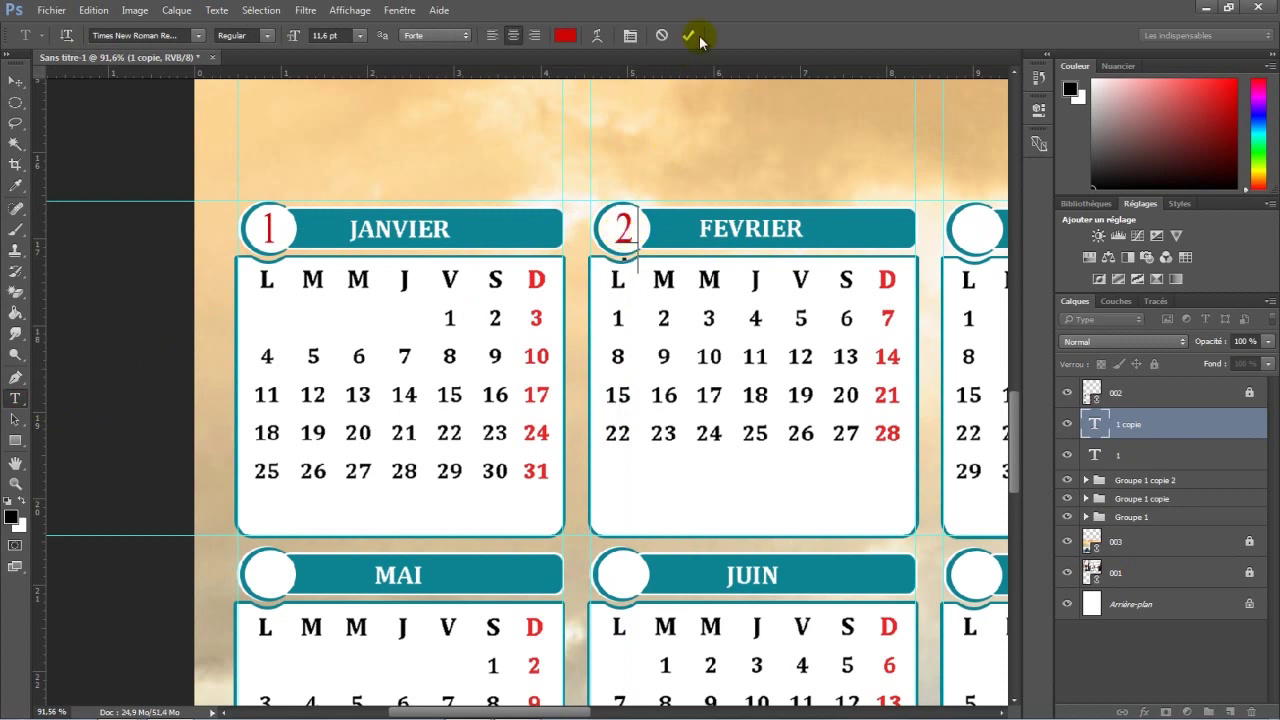
pyautogui.click(690, 37)
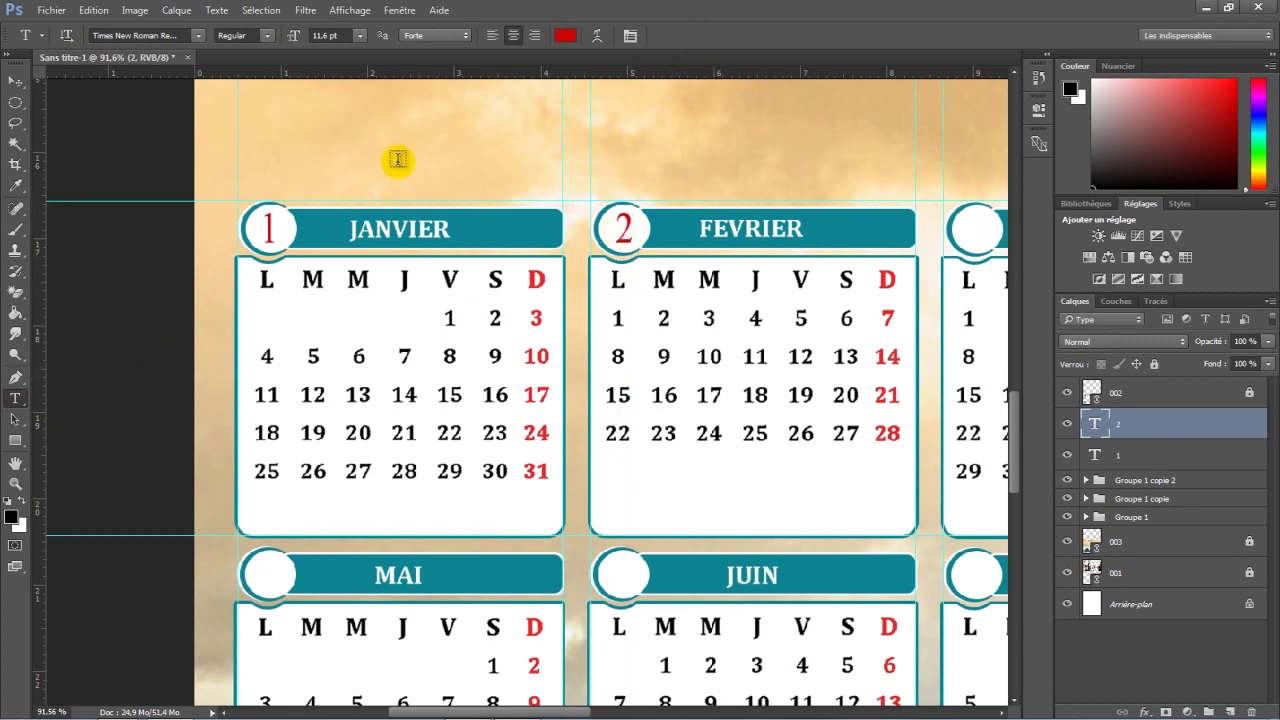
# Step: Duplicate the number 2 onto March's circle badge and change the copy's text to 3
pyautogui.click(15, 80)
pyautogui.moveTo(1180, 424); pyautogui.dragTo(1231, 712)
pyautogui.moveTo(627, 226); pyautogui.dragTo(962, 226)
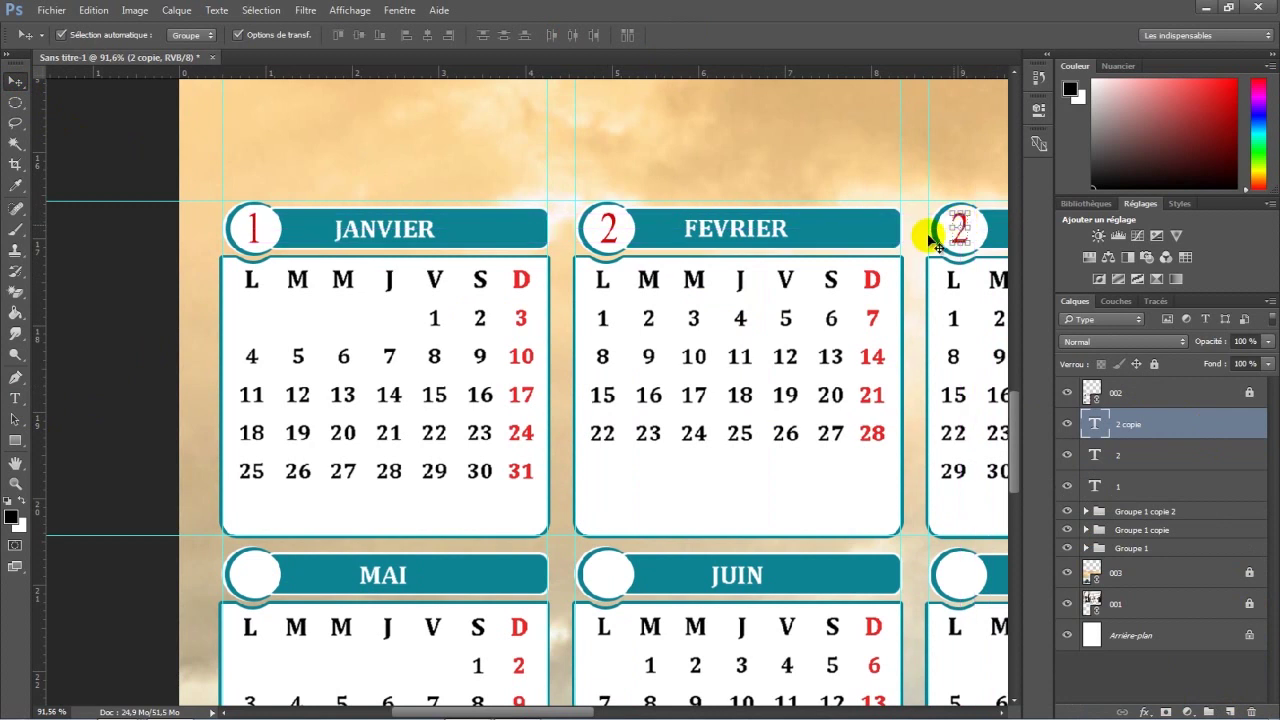
pyautogui.click(15, 398)
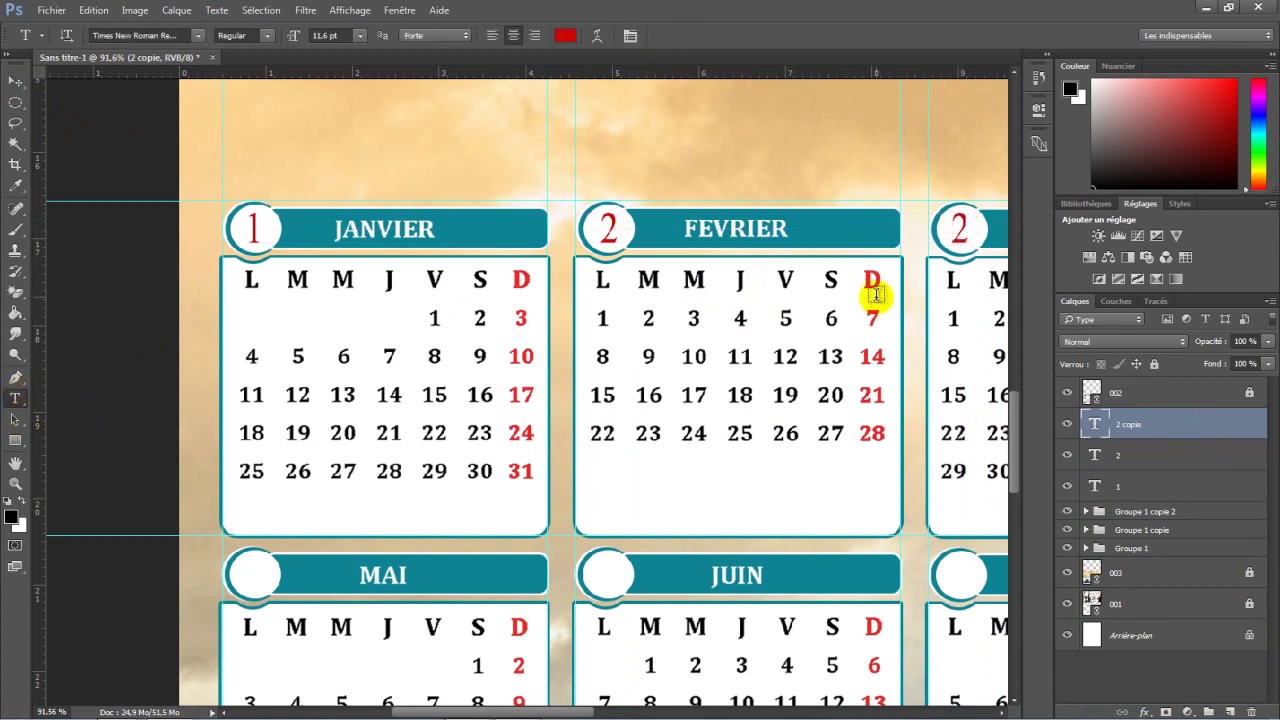
pyautogui.click(965, 226)
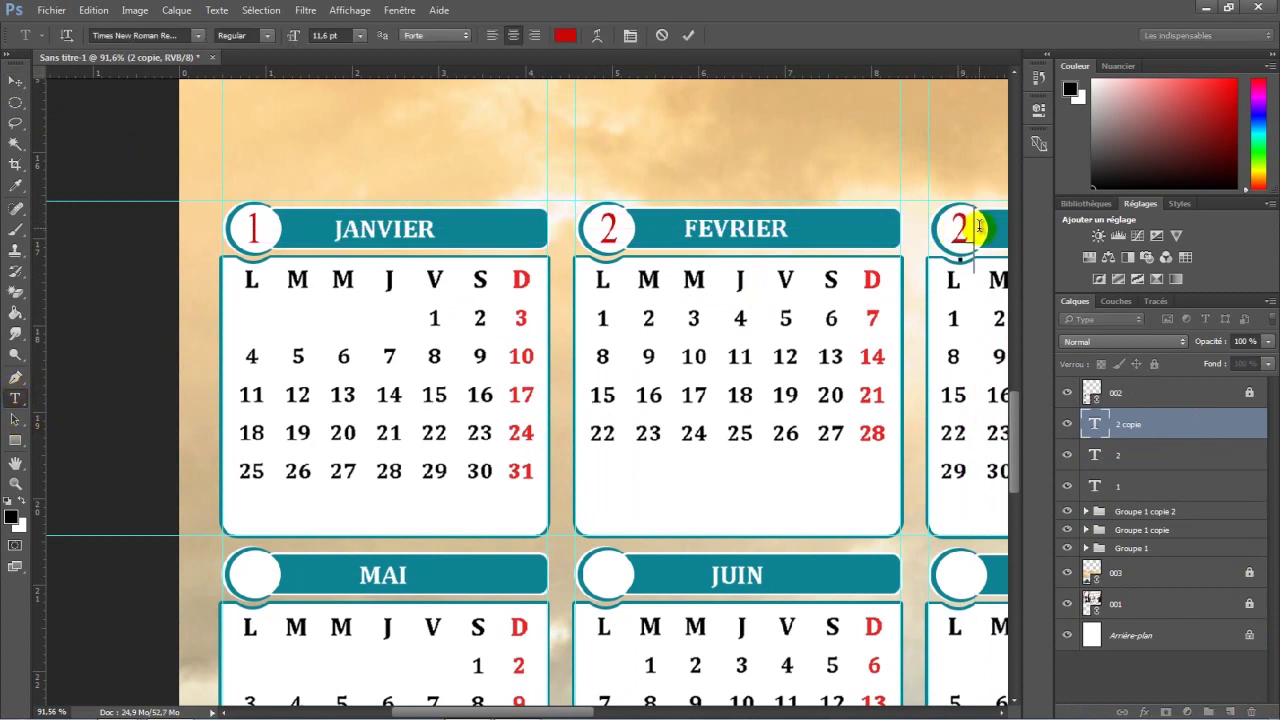
pyautogui.write('3')
pyautogui.click(688, 35)
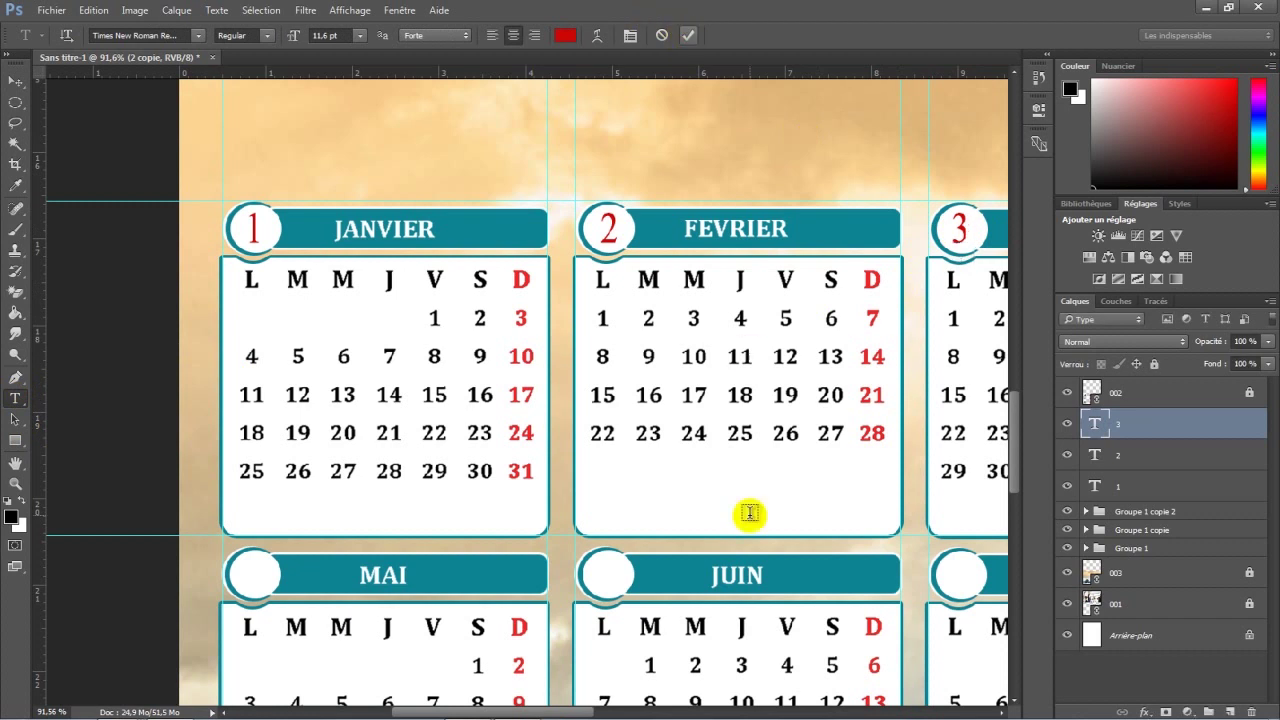
pyautogui.moveTo(558, 712); pyautogui.dragTo(677, 712)
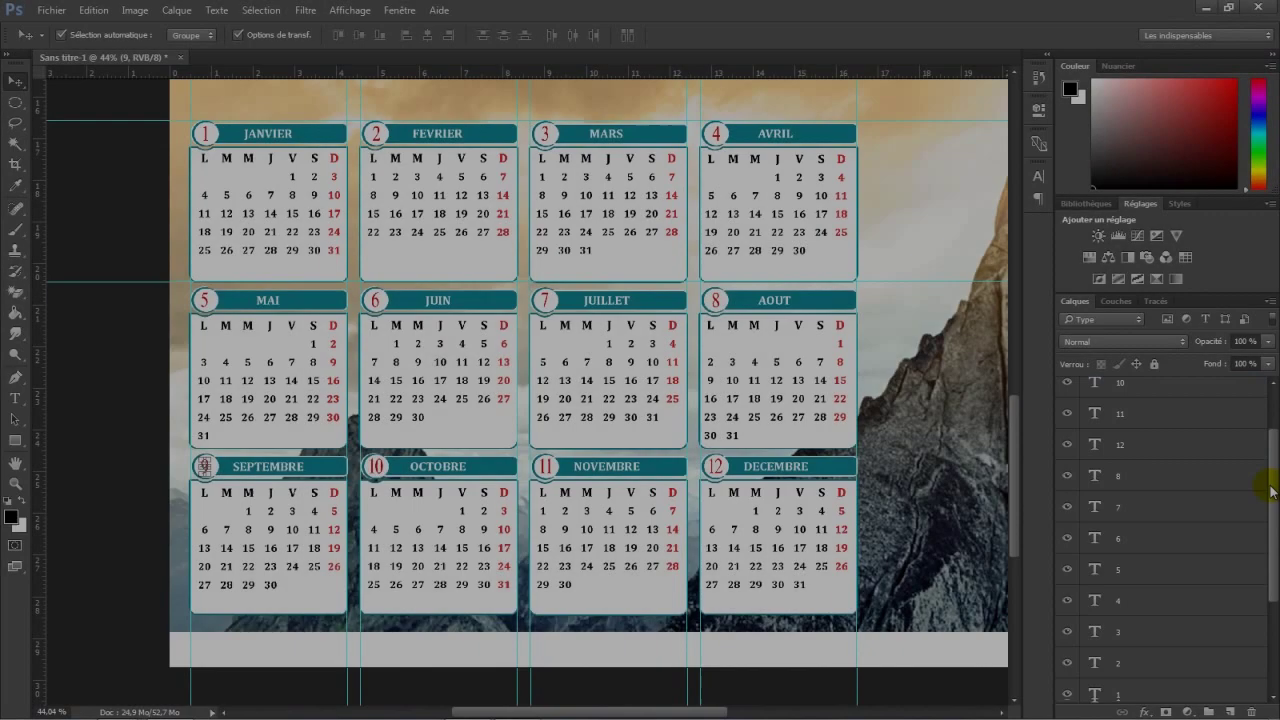
# Step: Select all twelve month number text layers and combine them into one group
pyautogui.moveTo(1272, 490); pyautogui.dragTo(1234, 549)
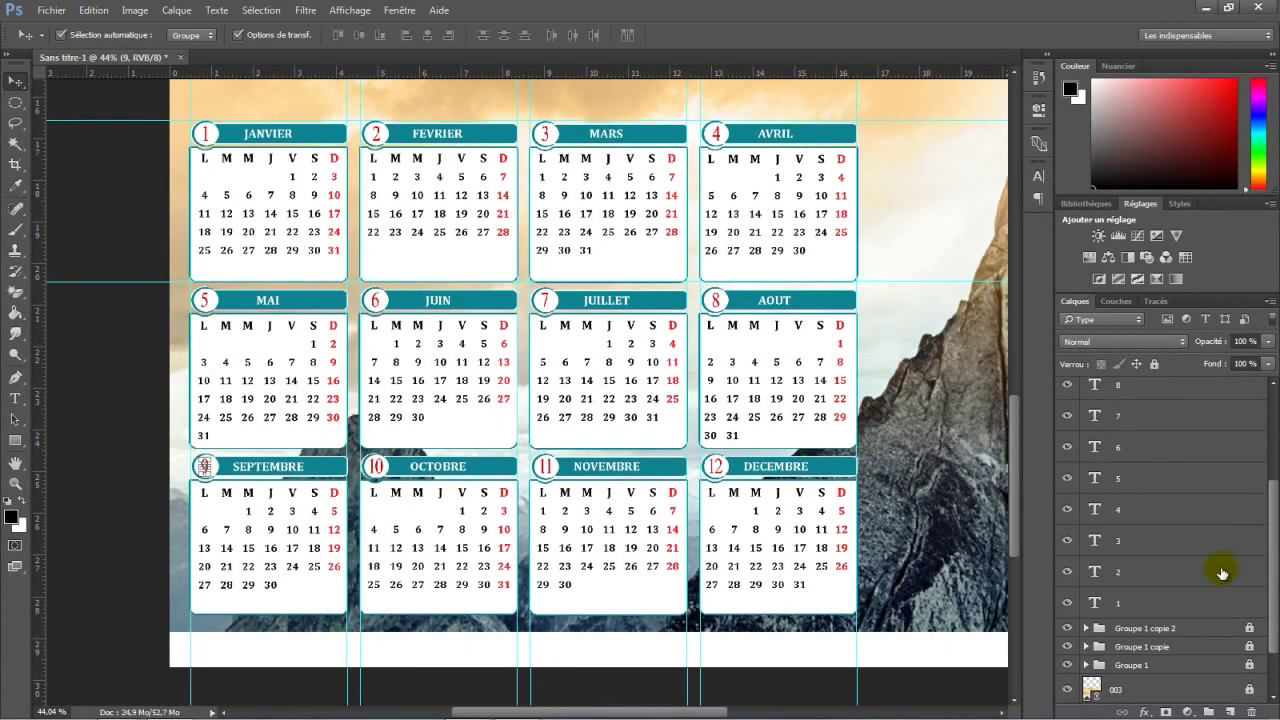
pyautogui.keyDown('shift'); pyautogui.click(1177, 603); pyautogui.keyUp('shift')
pyautogui.moveTo(1232, 605); pyautogui.dragTo(1210, 712)
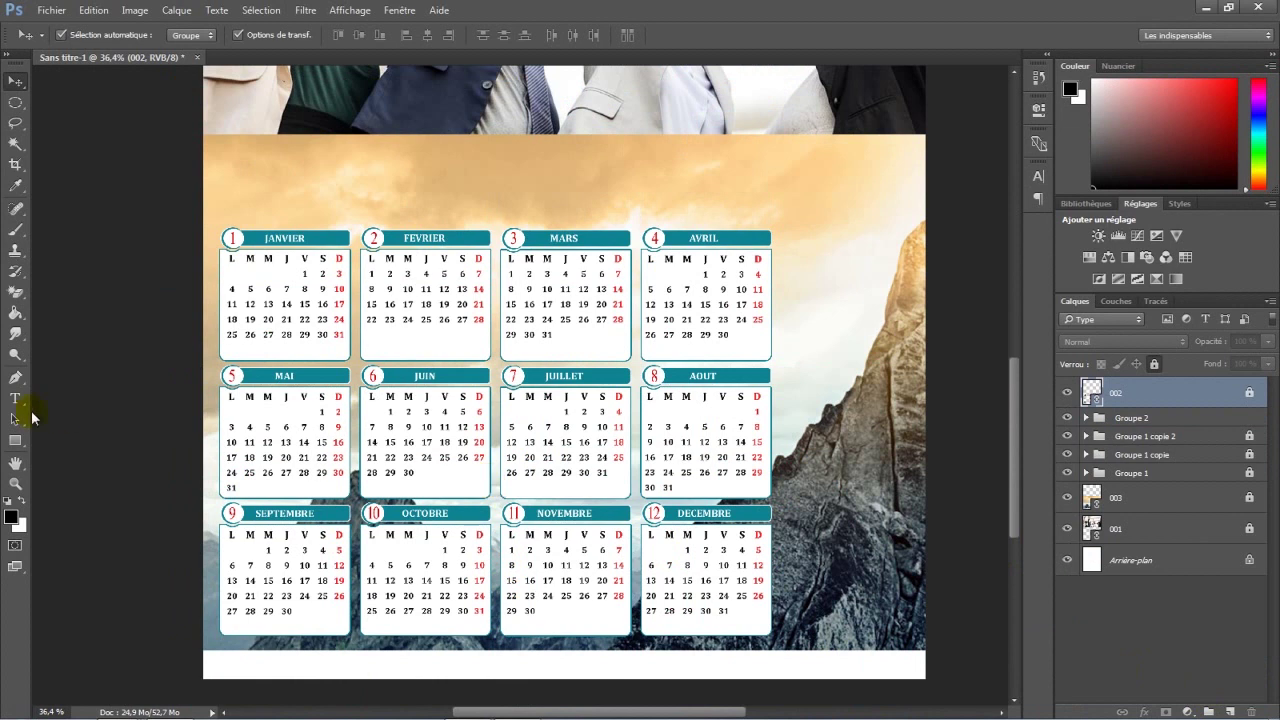
# Step: Set the Type tool's font to Bebas Neue Regular for a new title
pyautogui.click(17, 404)
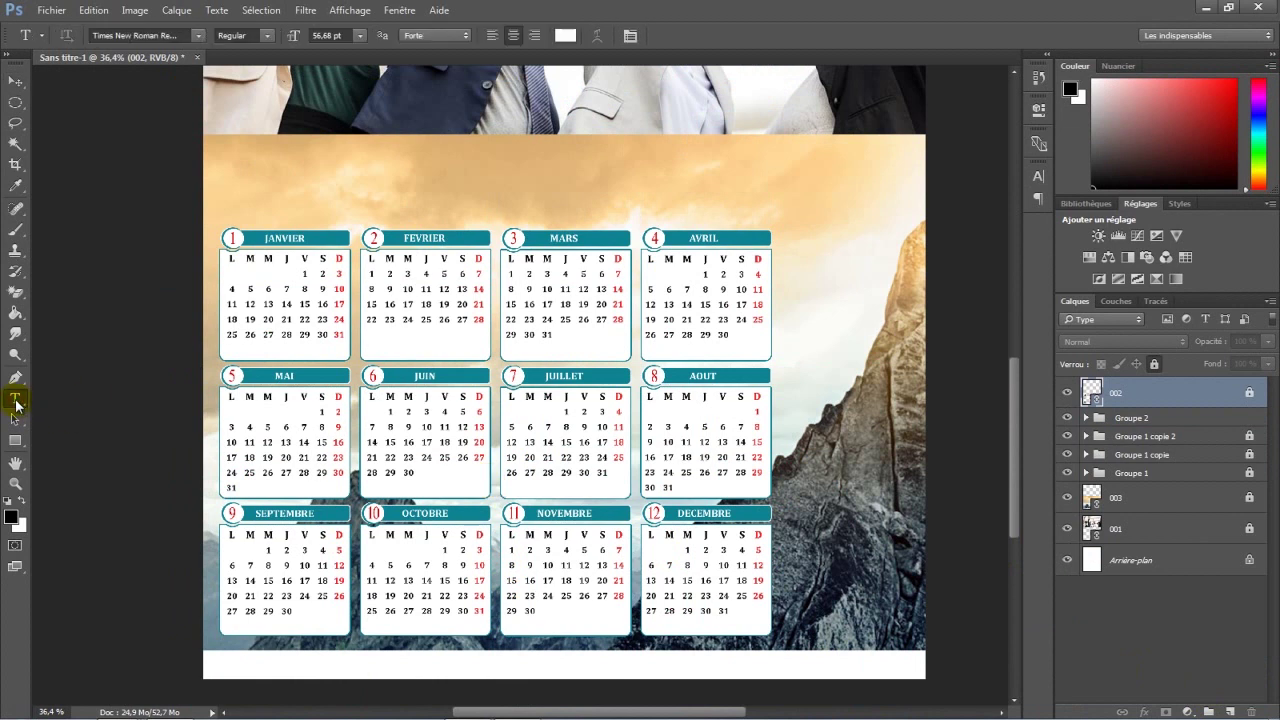
pyautogui.click(145, 38)
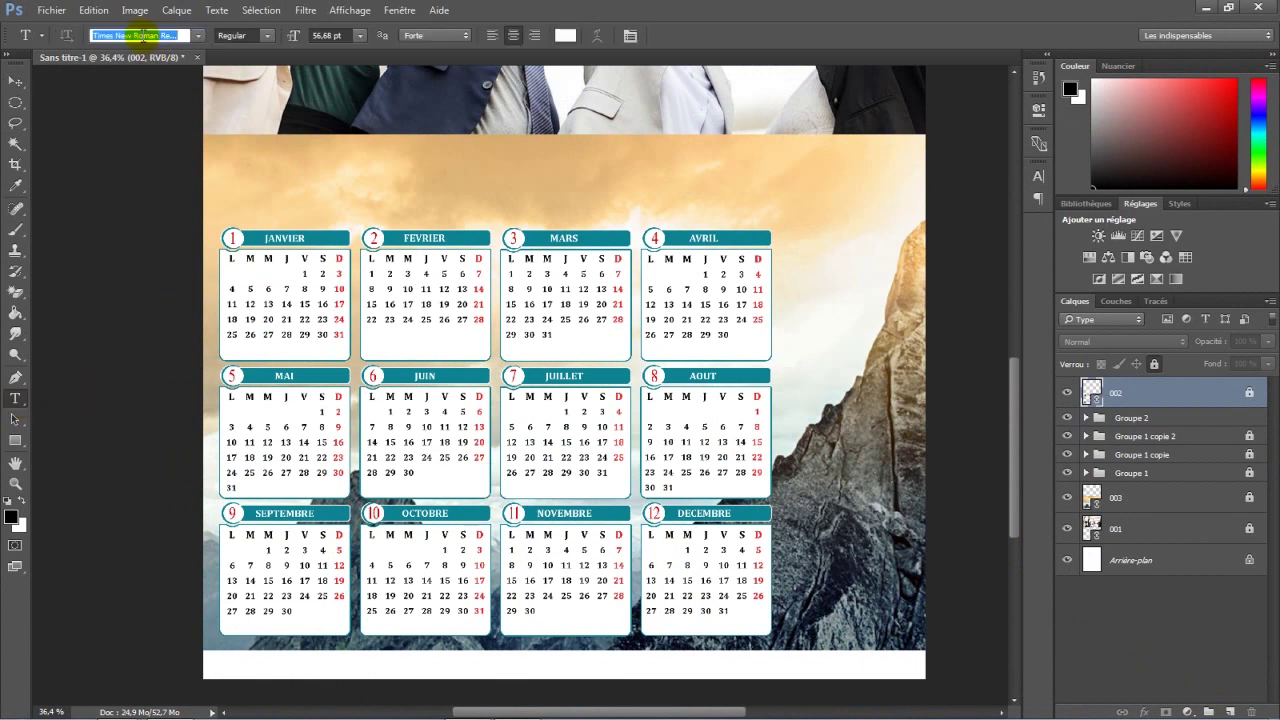
pyautogui.write('BEBA')
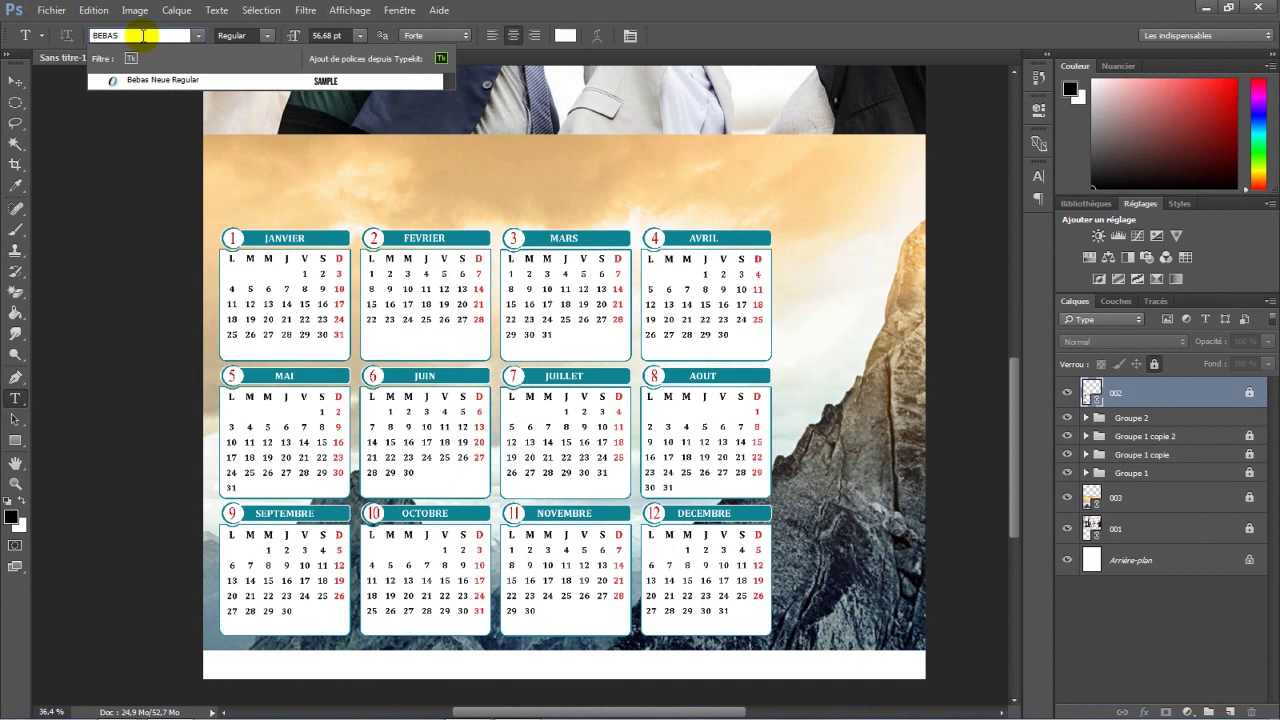
pyautogui.write('S')
pyautogui.click(285, 80)
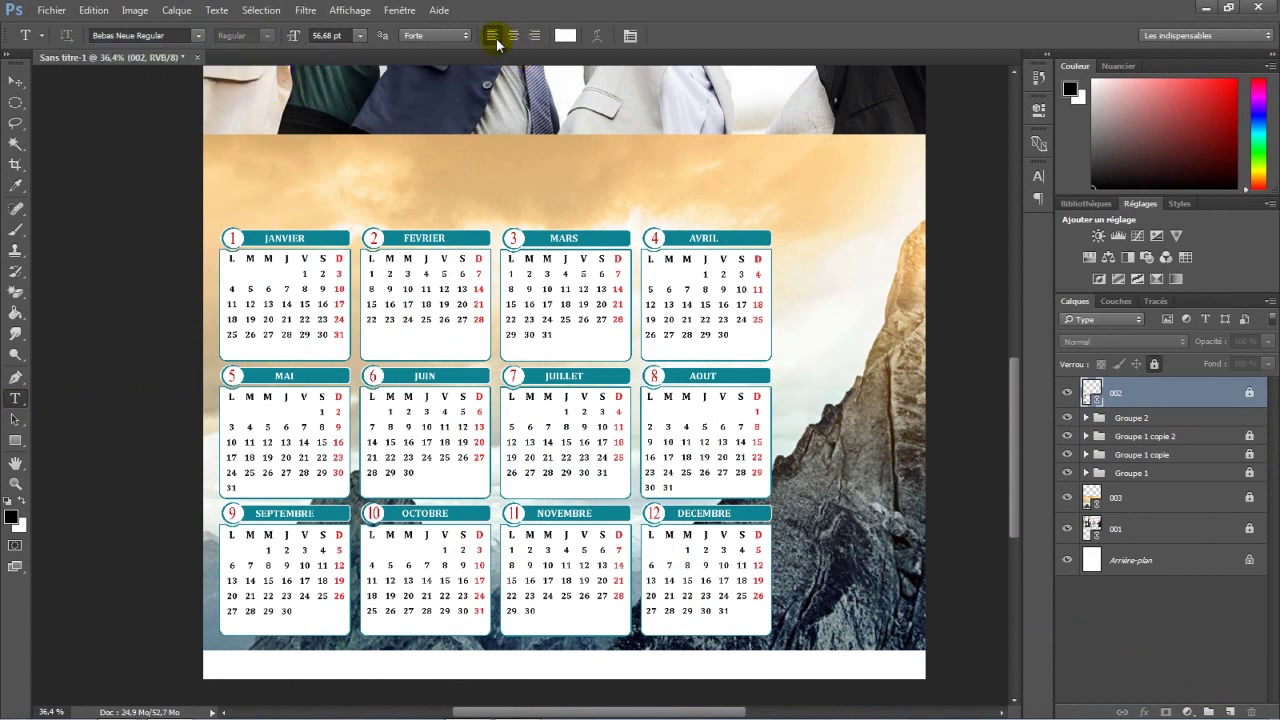
# Step: Sample the teal of the month headers (0e8492) as the text colour and open the character settings' tracking value
pyautogui.click(565, 35)
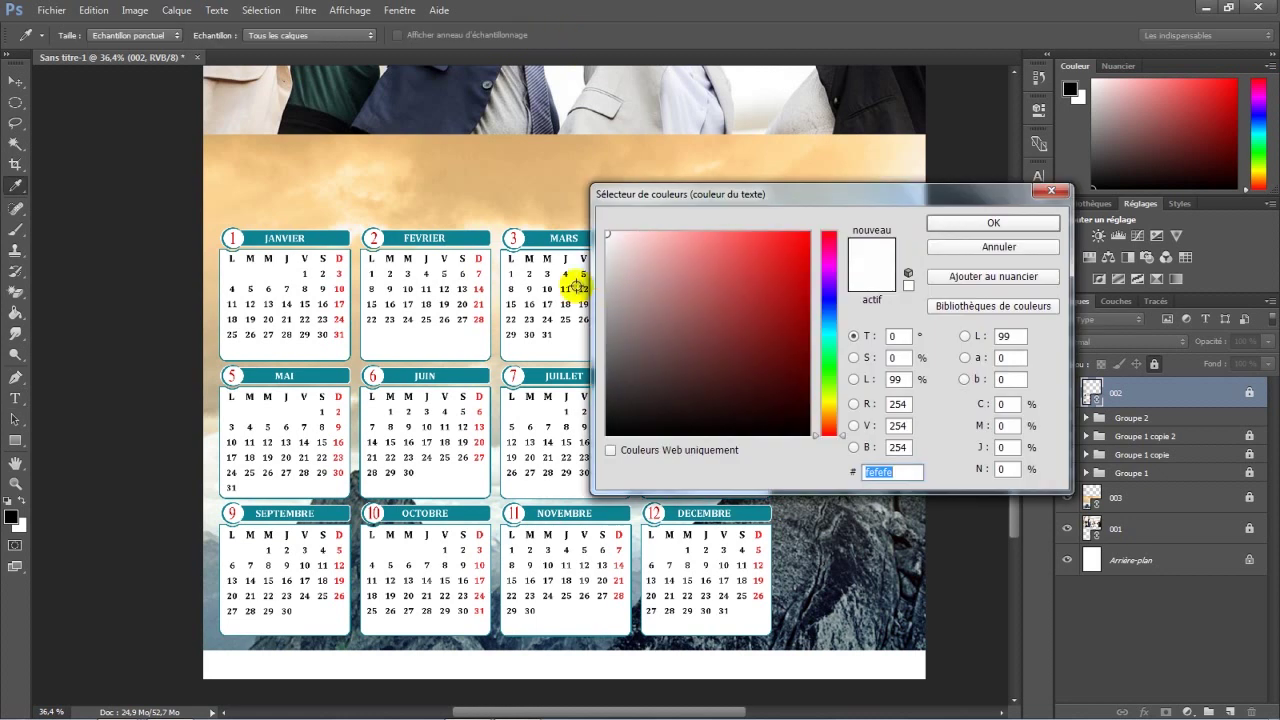
pyautogui.click(474, 236)
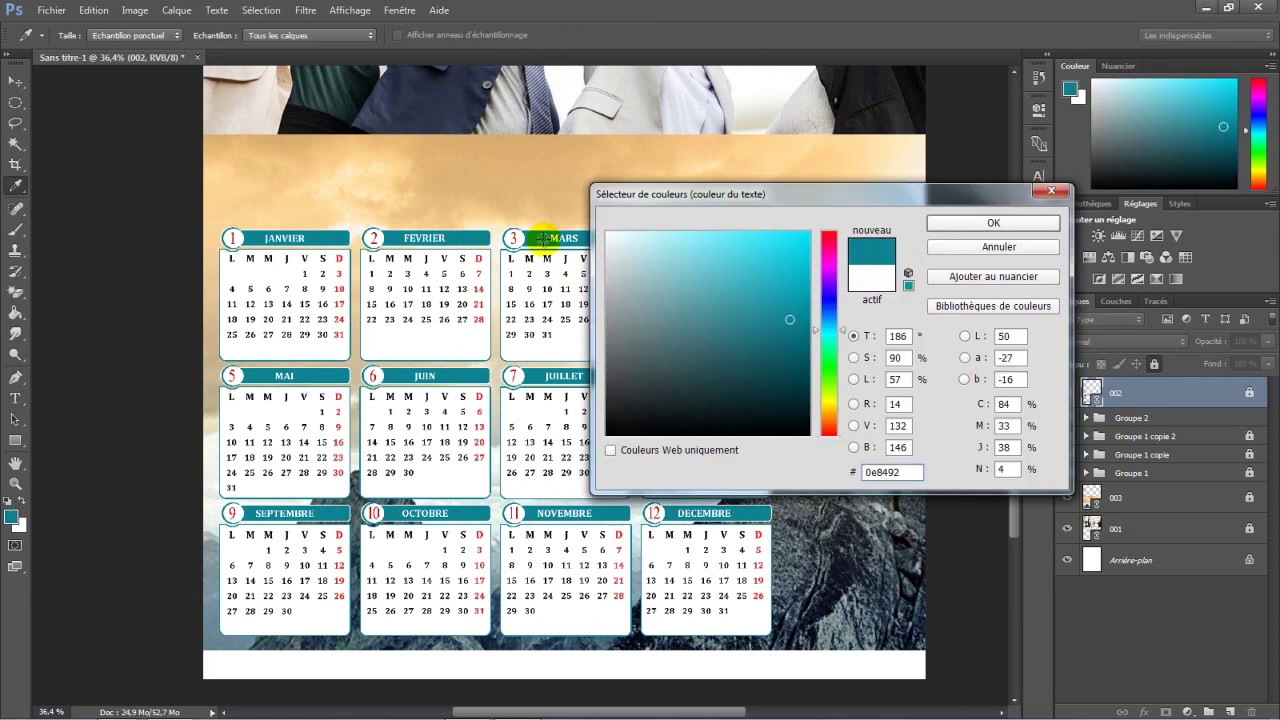
pyautogui.click(953, 224)
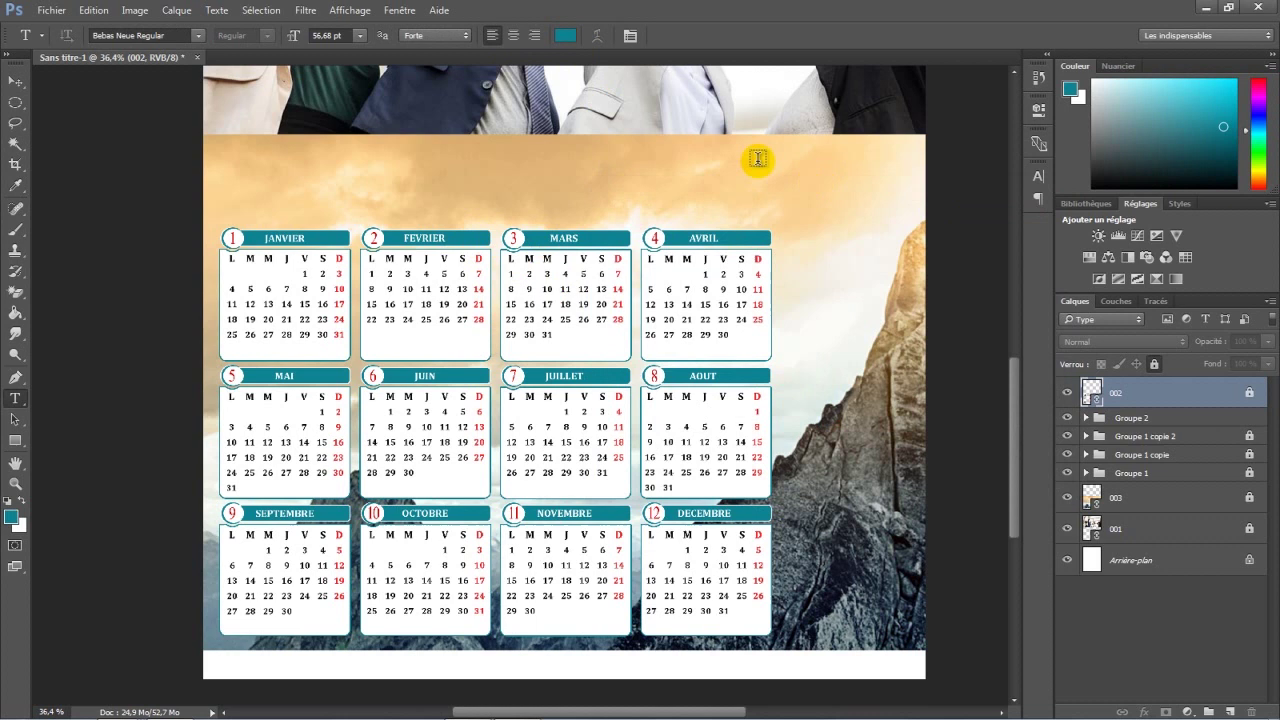
pyautogui.click(629, 40)
pyautogui.click(962, 228)
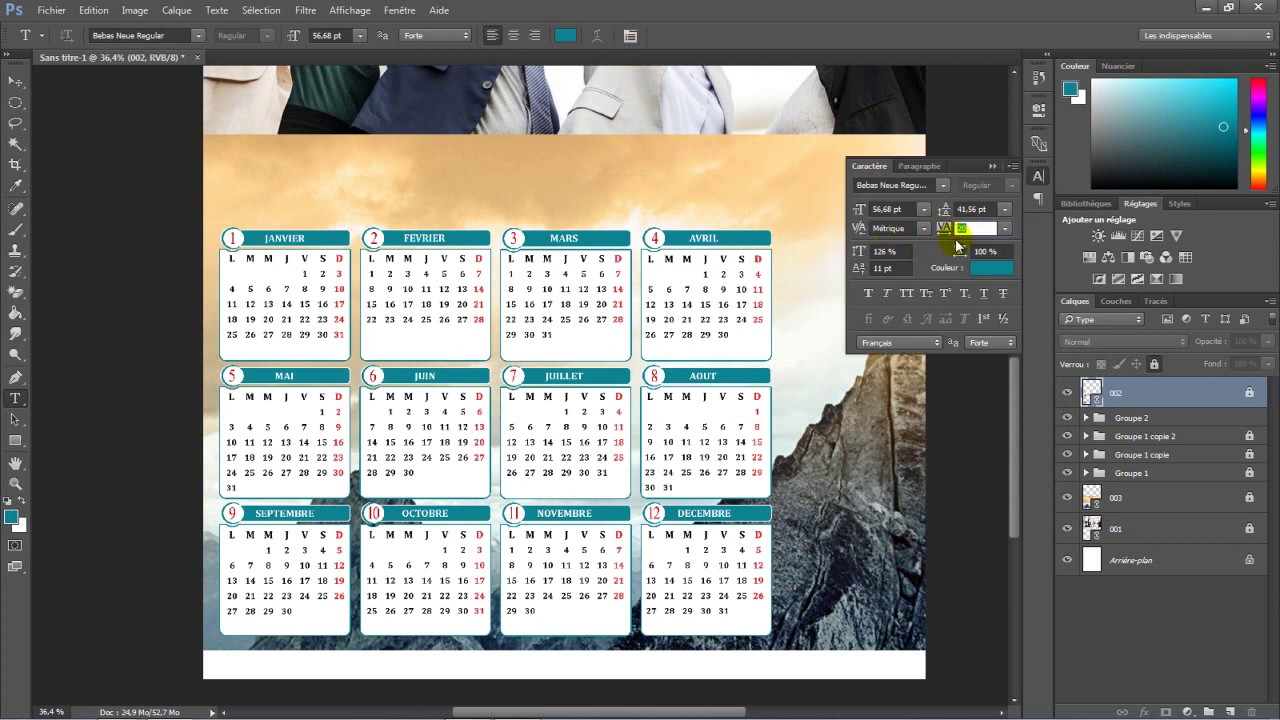
pyautogui.click(991, 167)
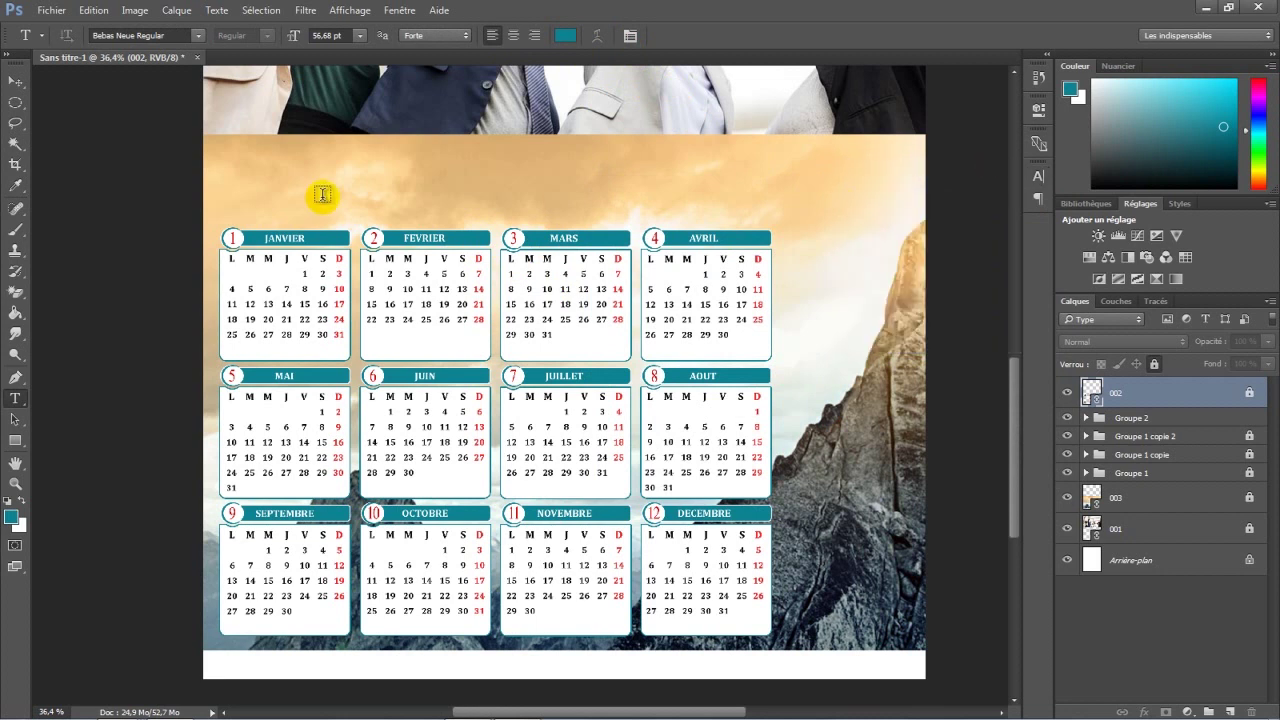
# Step: Add the title BDA COM SERVICES PRO above the month panels at a text size of 19.68 pt
pyautogui.click(378, 182)
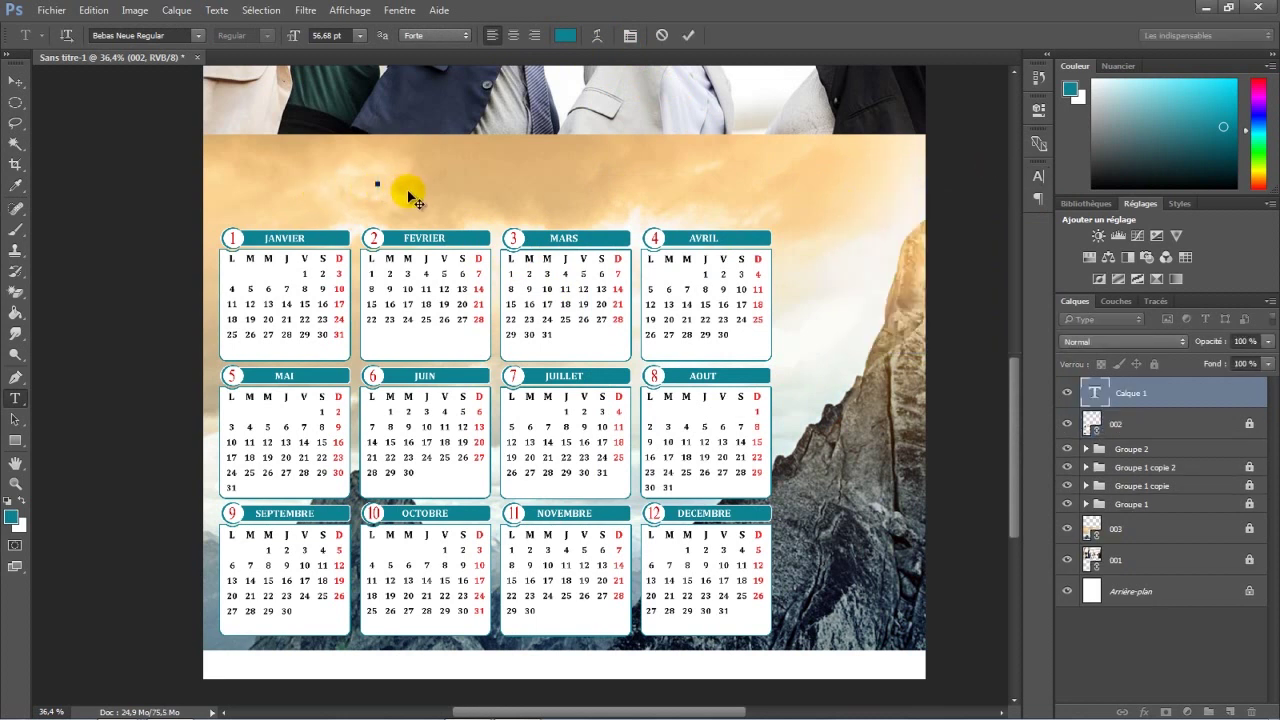
pyautogui.moveTo(298, 40)
pyautogui.mouseDown()
pyautogui.moveTo(273, 48)
pyautogui.moveTo(291, 42)
pyautogui.mouseUp()
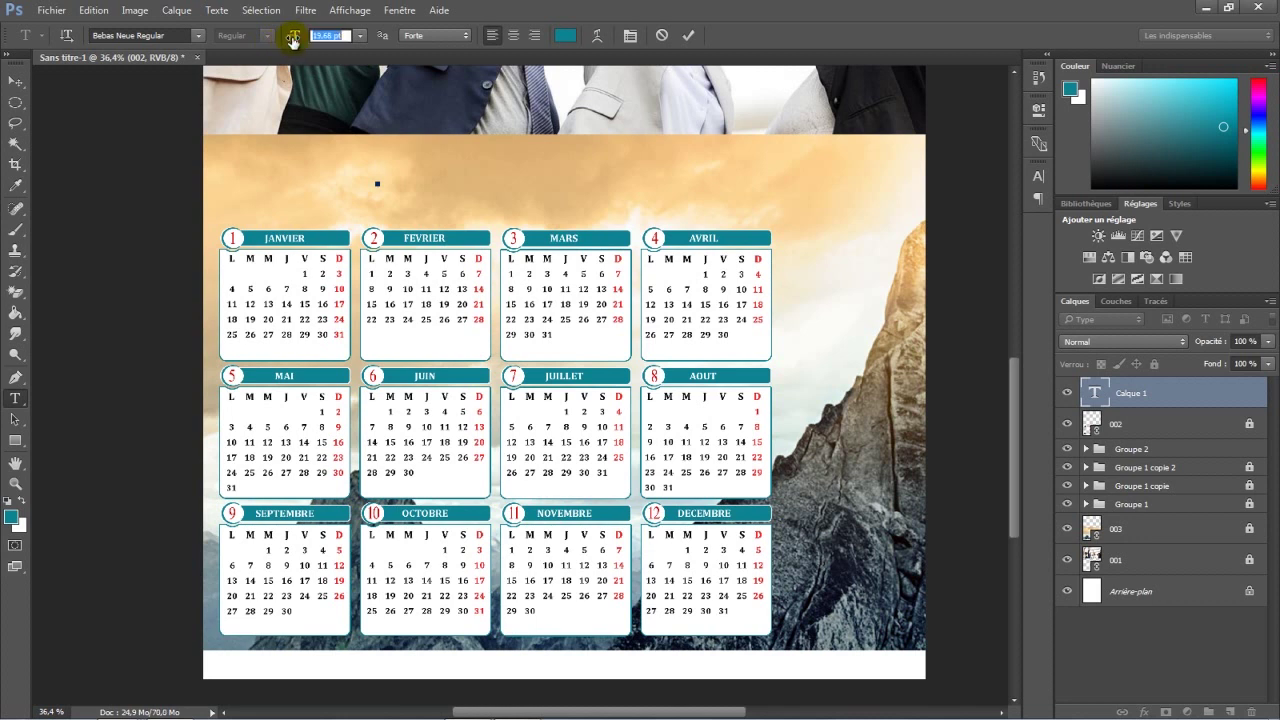
pyautogui.write('BDA COM SERVIC')
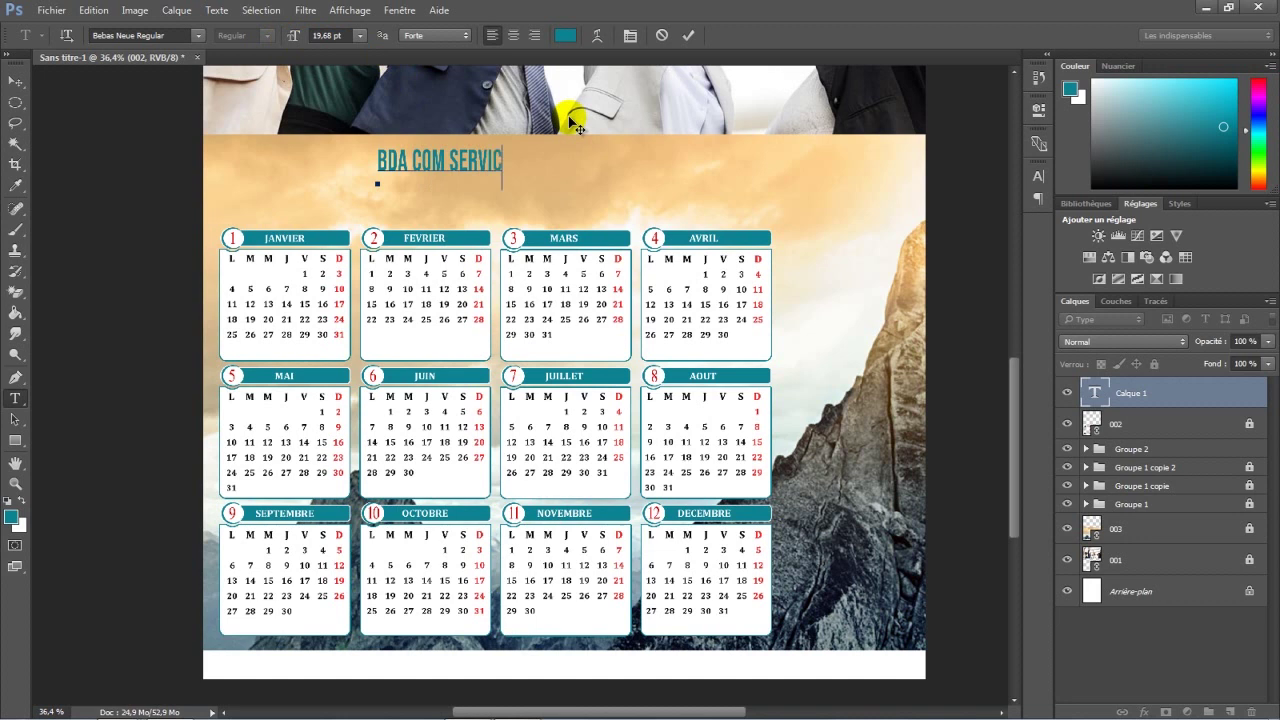
pyautogui.hotkey('ctrl', 'Return')
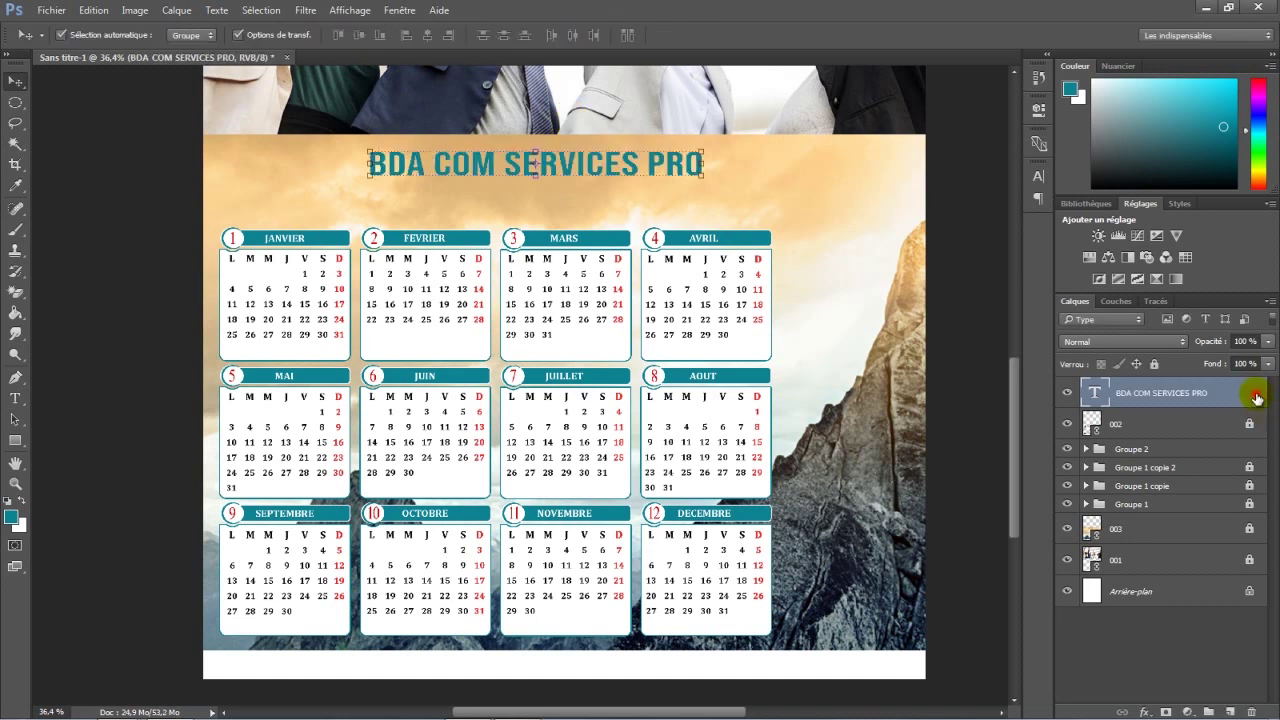
# Step: Apply a black drop shadow to the title at 100% opacity, -90° angle, 5 px distance, 3% spread and 5 px size
pyautogui.doubleClick(1256, 398)
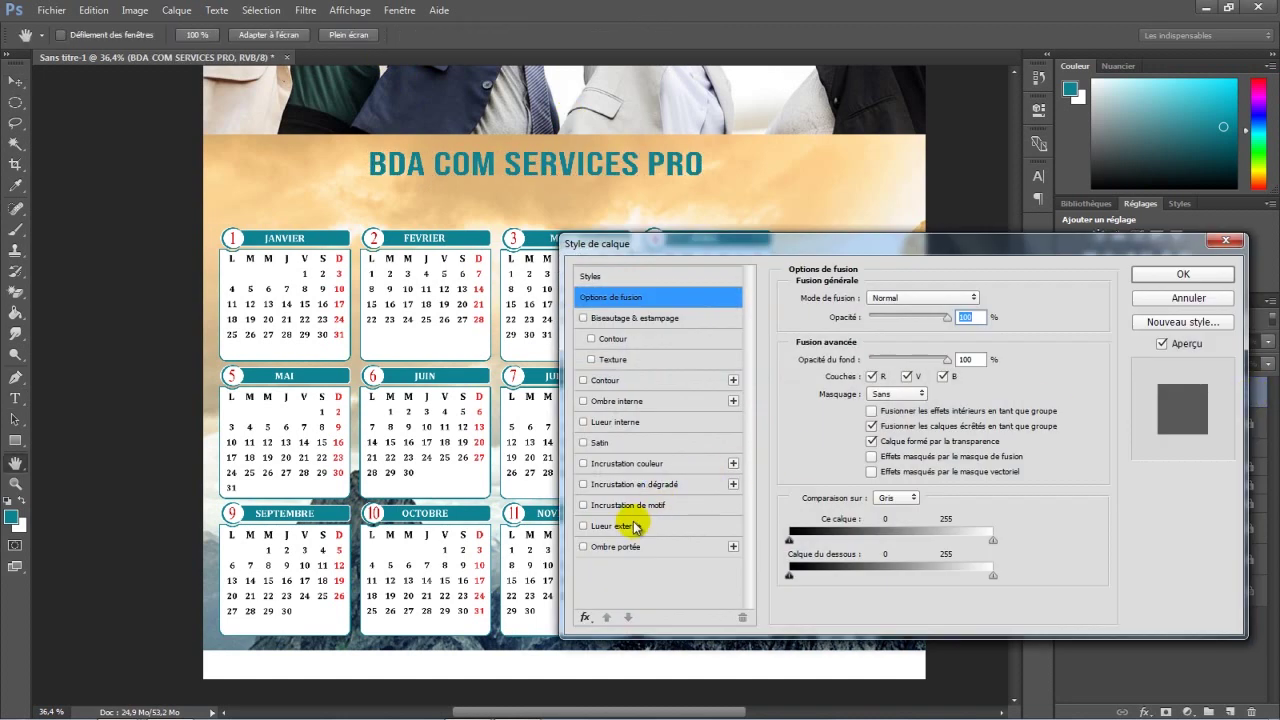
pyautogui.click(630, 546)
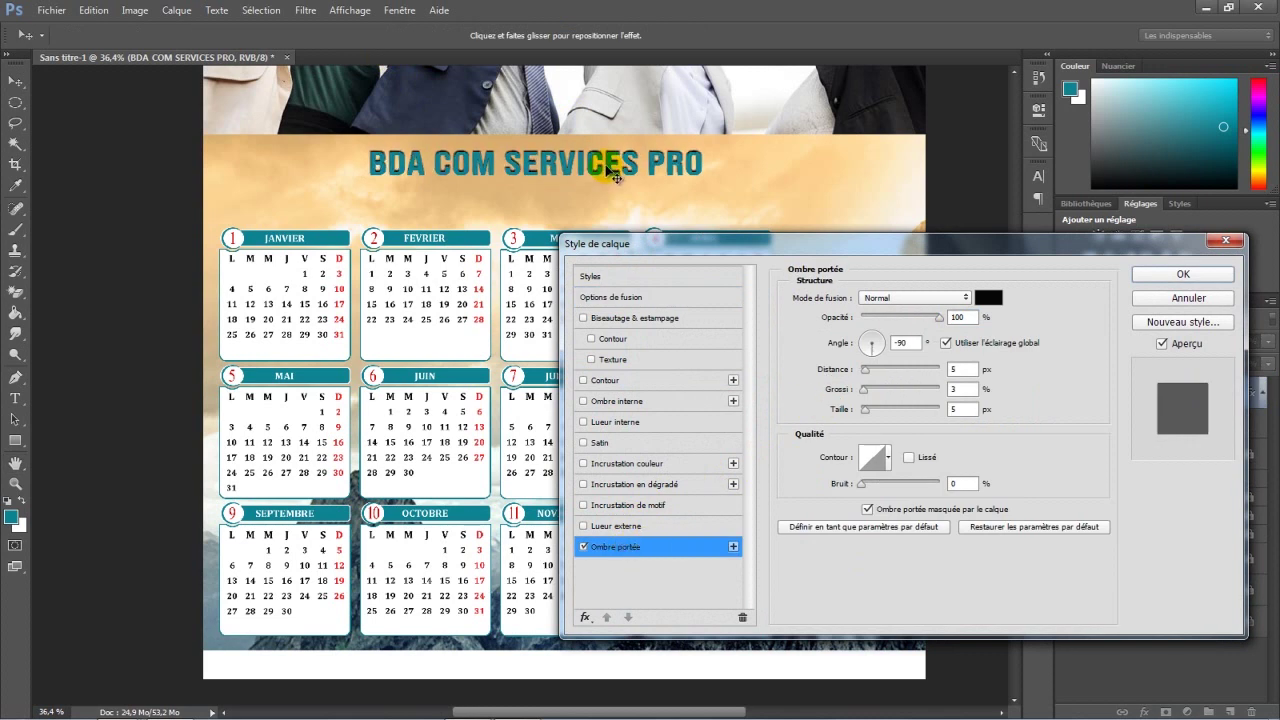
pyautogui.press('Return')
# Step: Set the Rectangle tool's fill to light orange eeb05c, starting from a colour sampled in the sky background
pyautogui.click(18, 441)
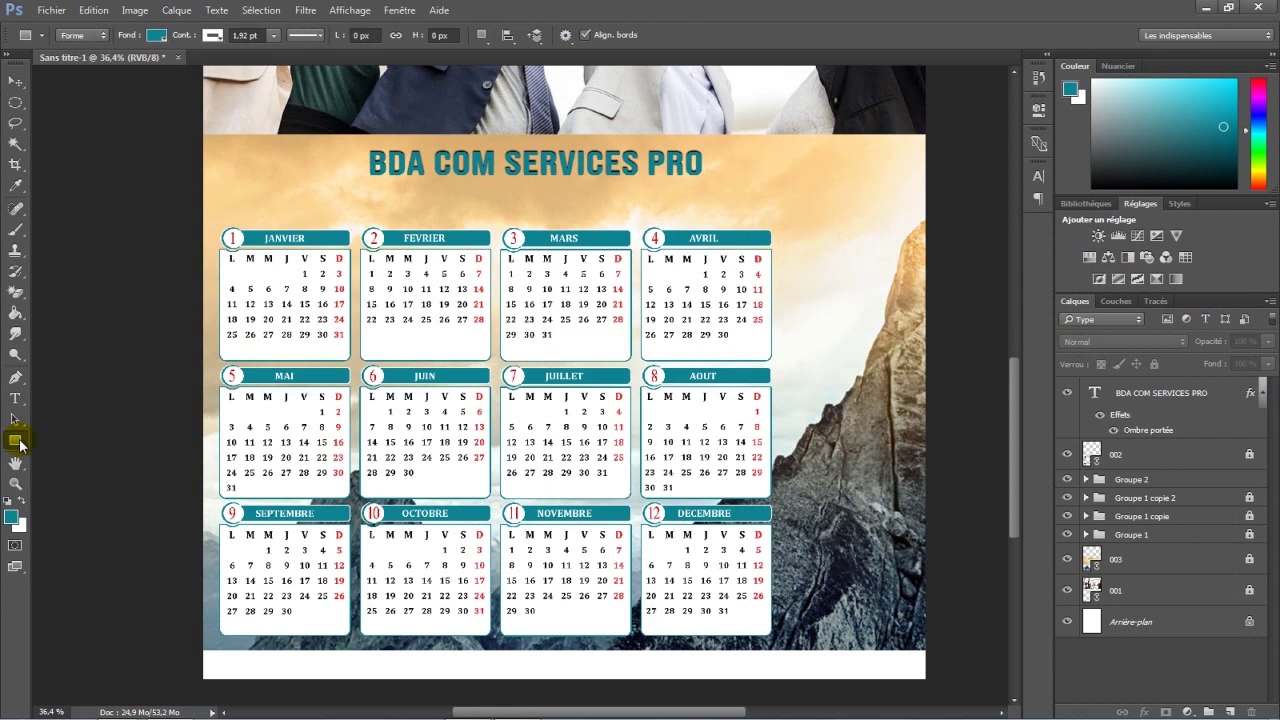
pyautogui.click(156, 37)
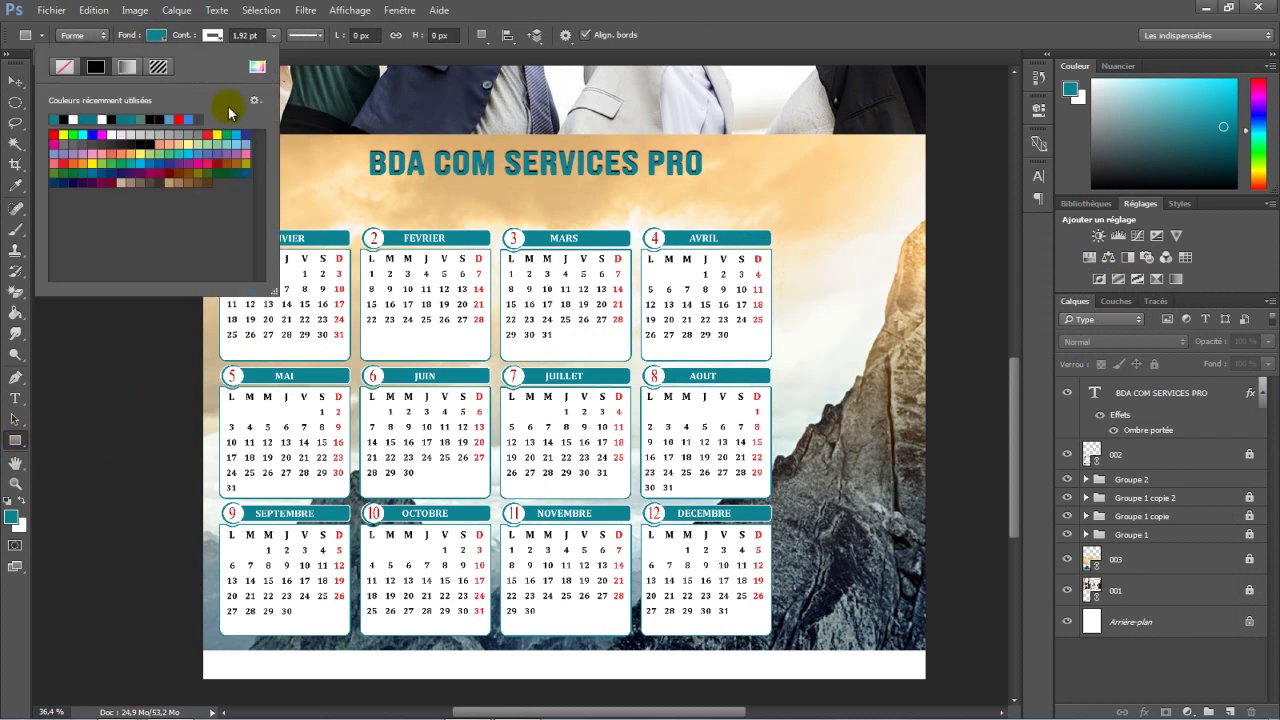
pyautogui.click(257, 67)
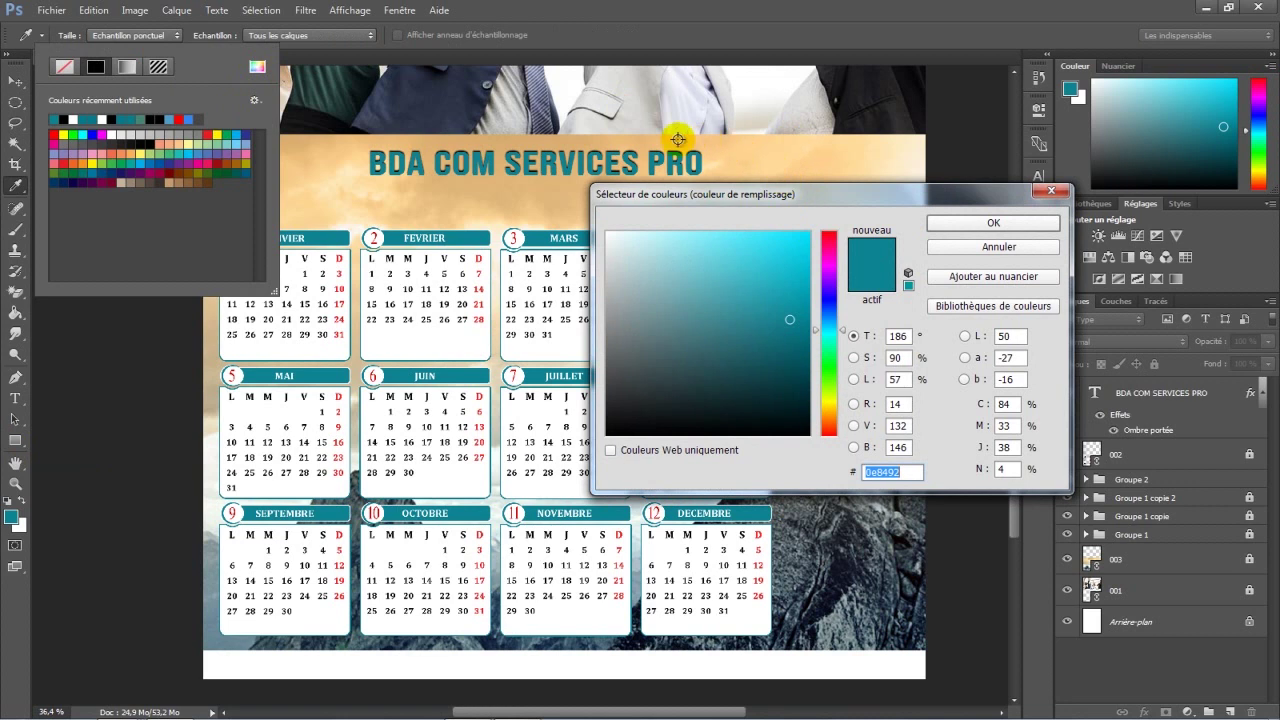
pyautogui.click(642, 139)
pyautogui.moveTo(752, 248); pyautogui.dragTo(731, 245)
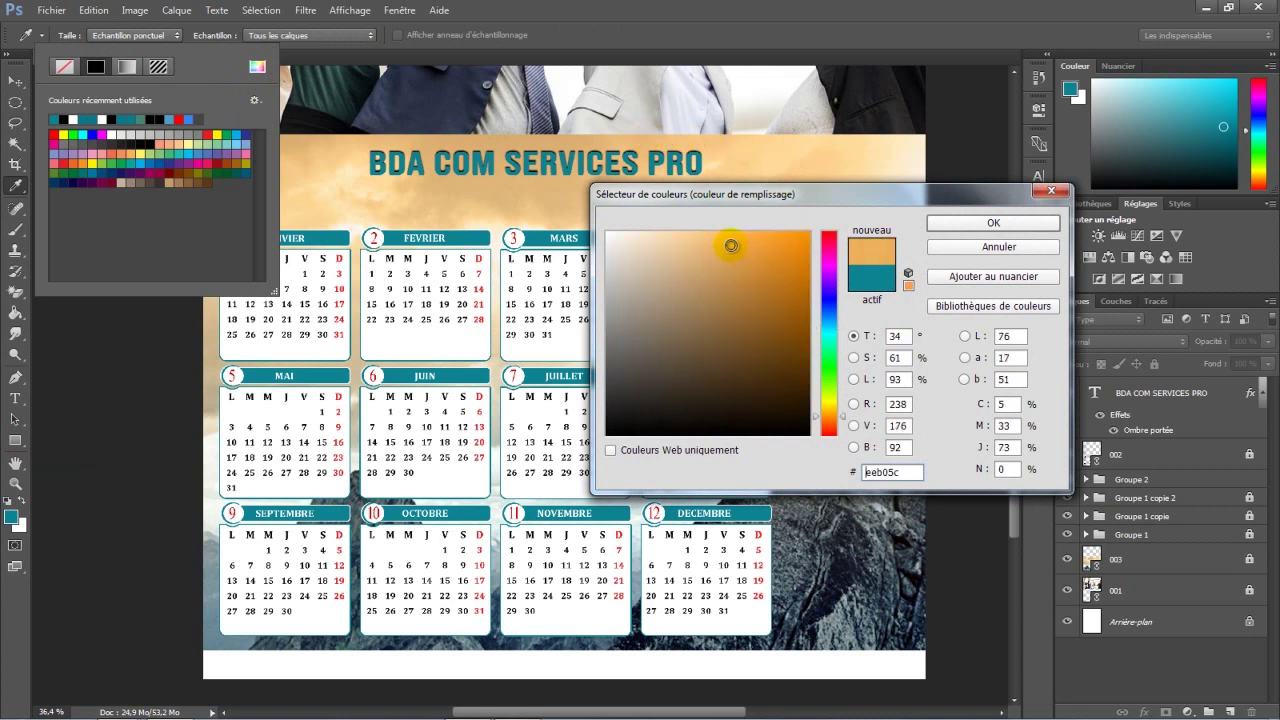
pyautogui.click(945, 222)
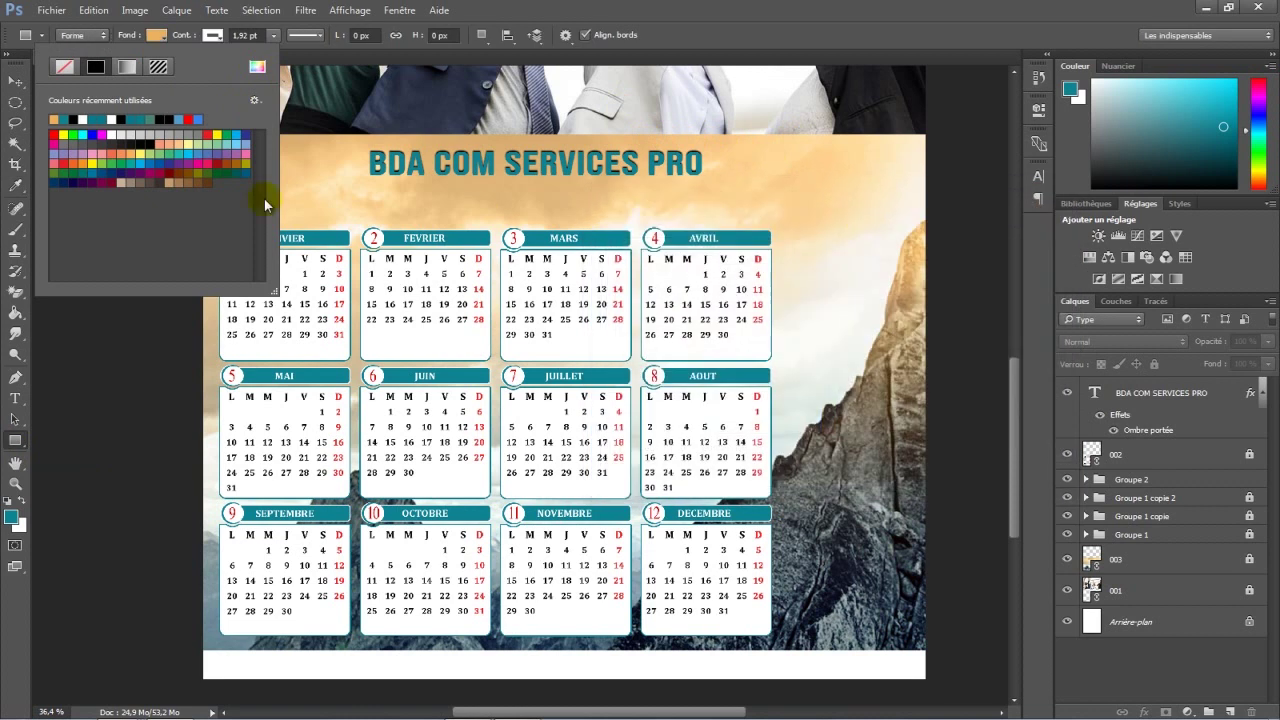
# Step: Set the stroke to the same light orange and draw a title-height rectangle just before the title's first letter
pyautogui.click(212, 35)
pyautogui.click(212, 35)
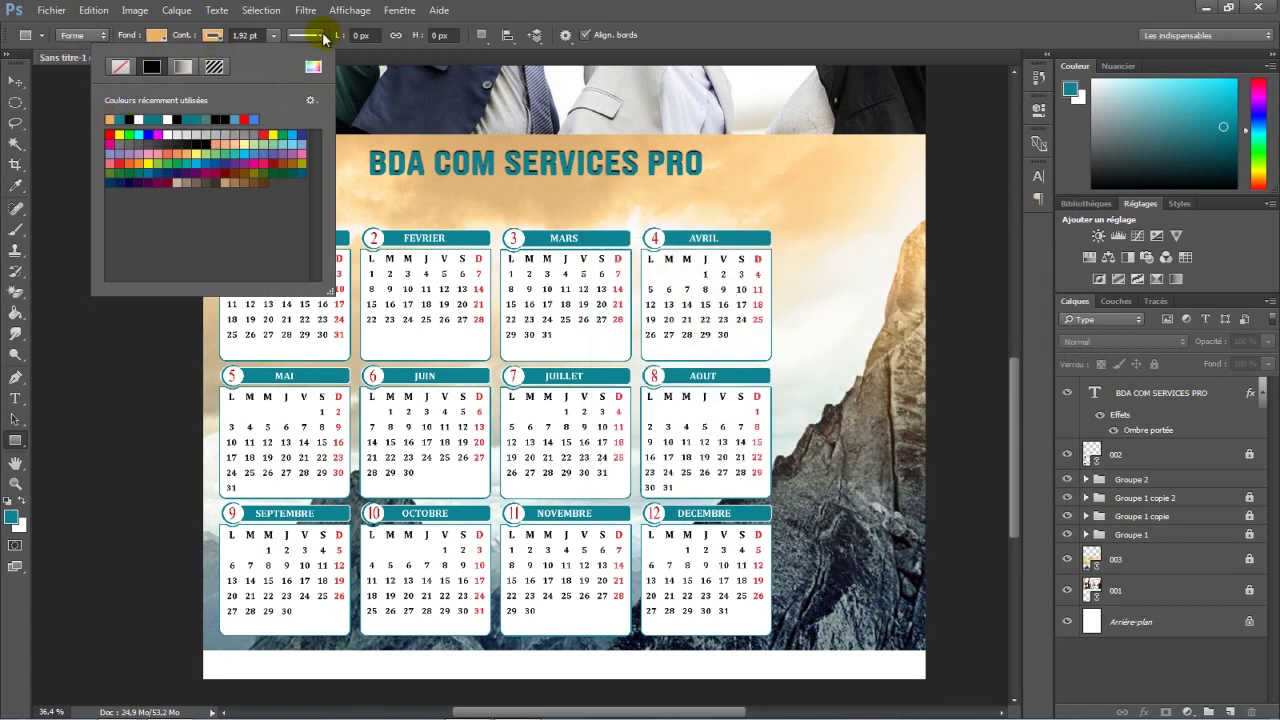
pyautogui.click(323, 36)
pyautogui.click(323, 36)
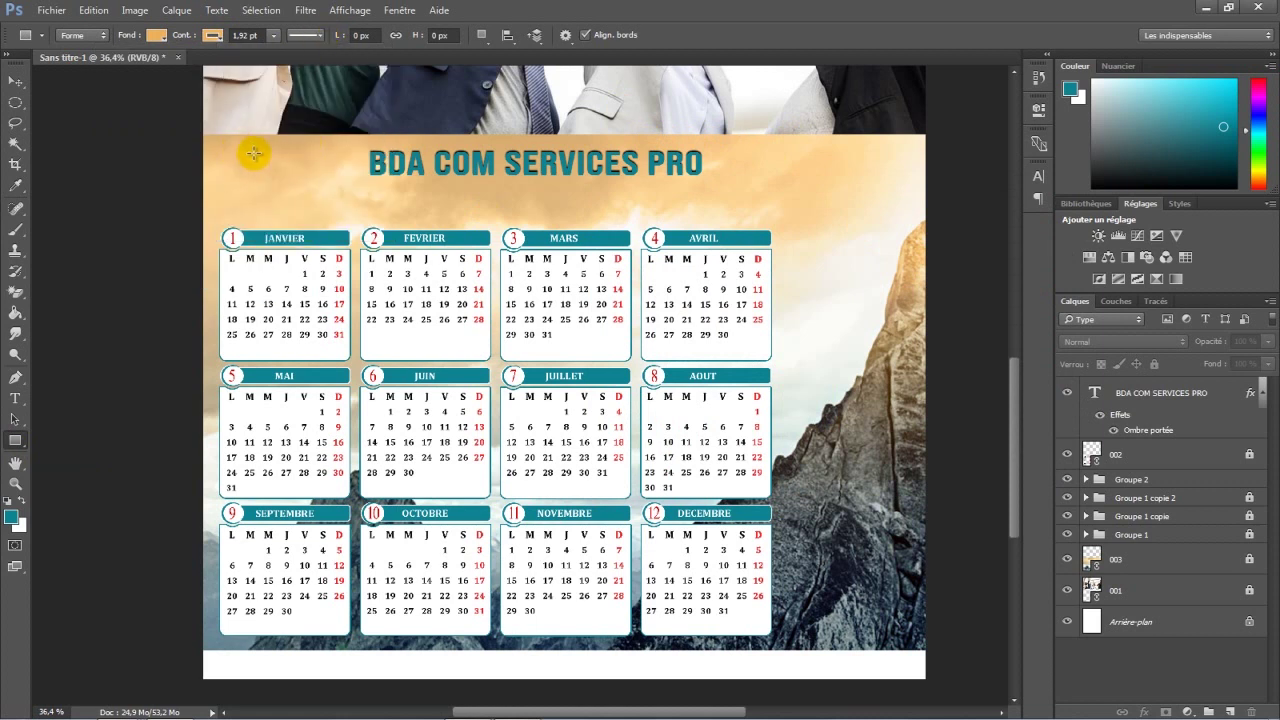
pyautogui.moveTo(254, 153); pyautogui.dragTo(337, 161)
pyautogui.click(16, 81)
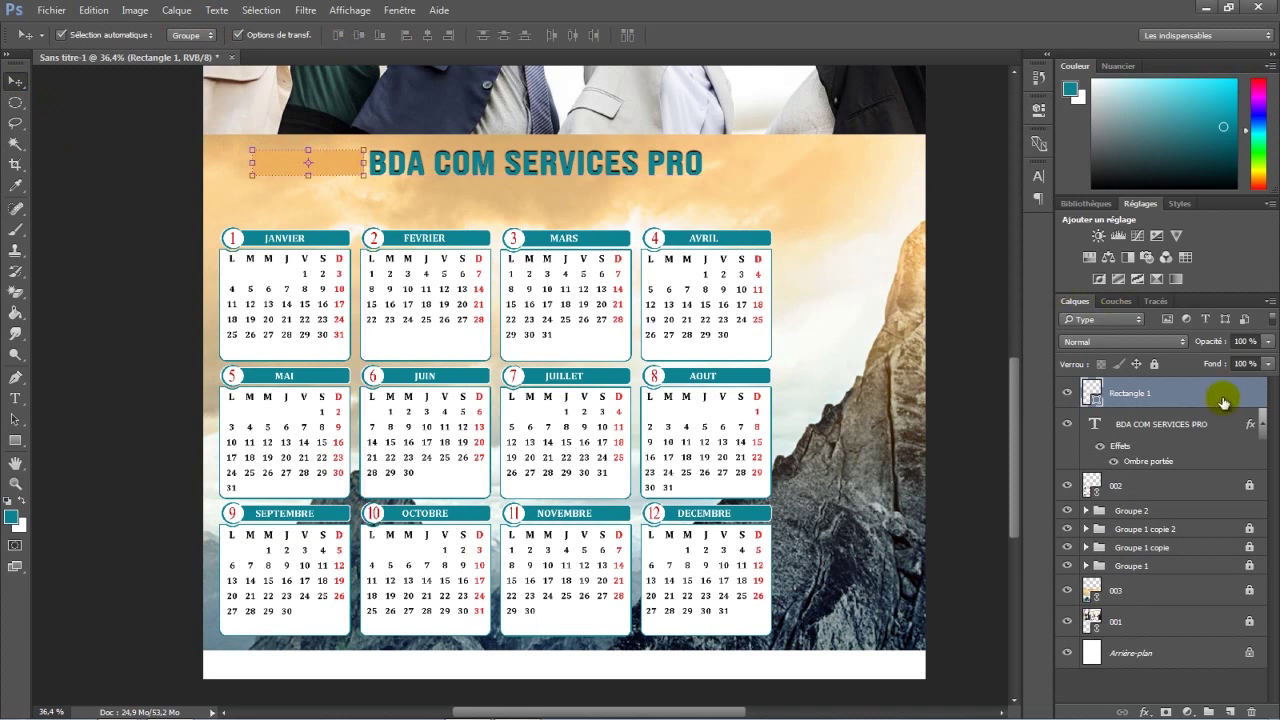
# Step: Rasterize the rectangle layer and deepen its colour to a stronger orange
pyautogui.rightClick(1223, 402)
pyautogui.click(1040, 324)
pyautogui.hotkey('ctrl', 'j')
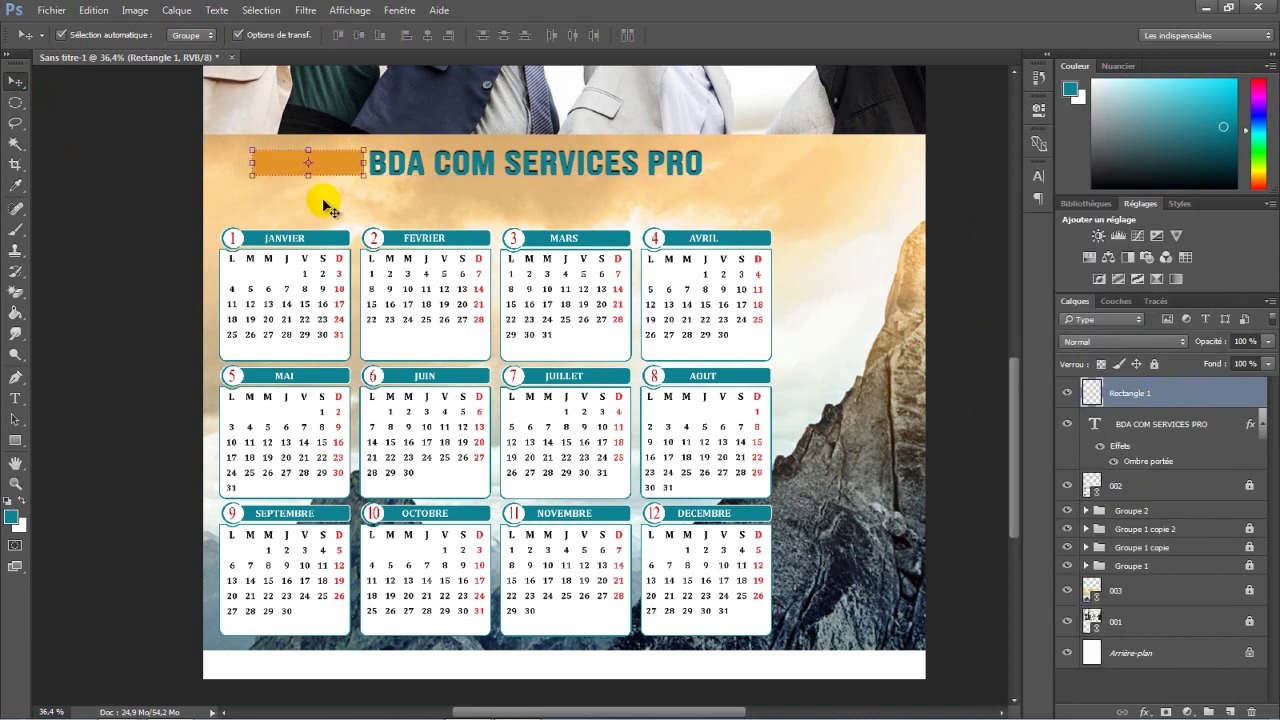
# Step: Stretch the orange rectangle slightly taller than the title and shorten it from its outer end
pyautogui.scroll(3, 308, 163)
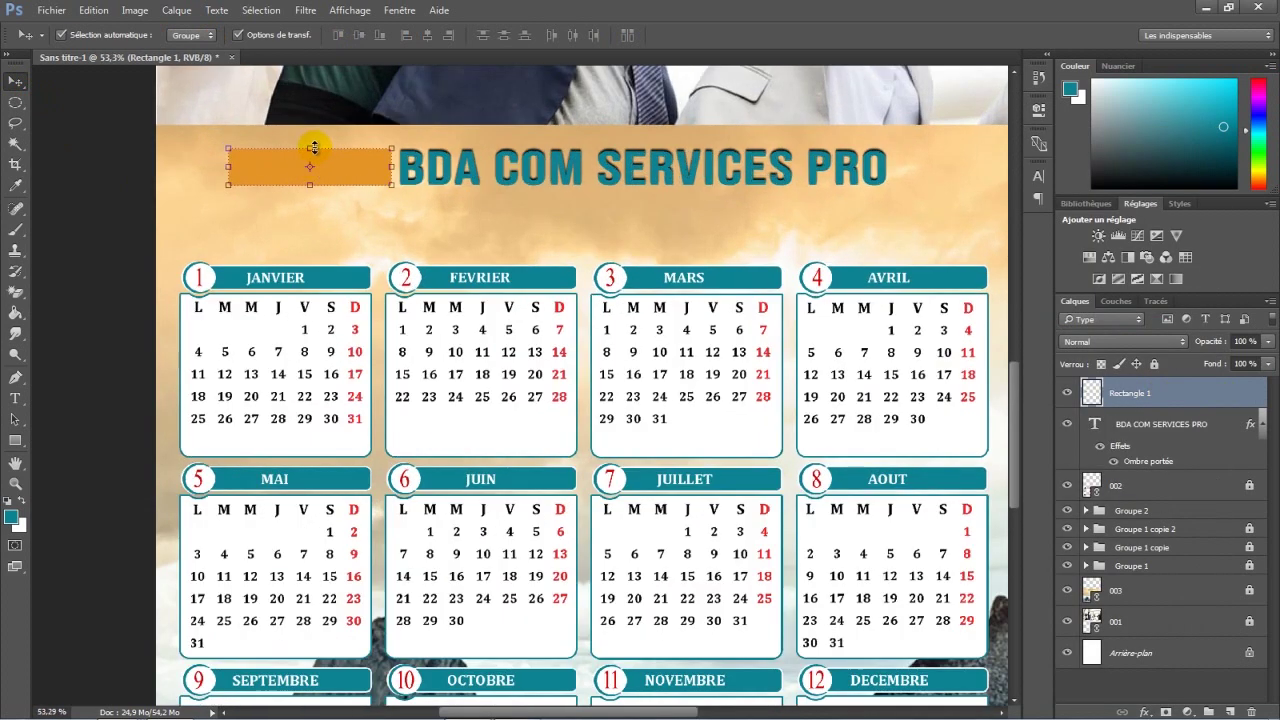
pyautogui.hotkey('ctrl', 't')
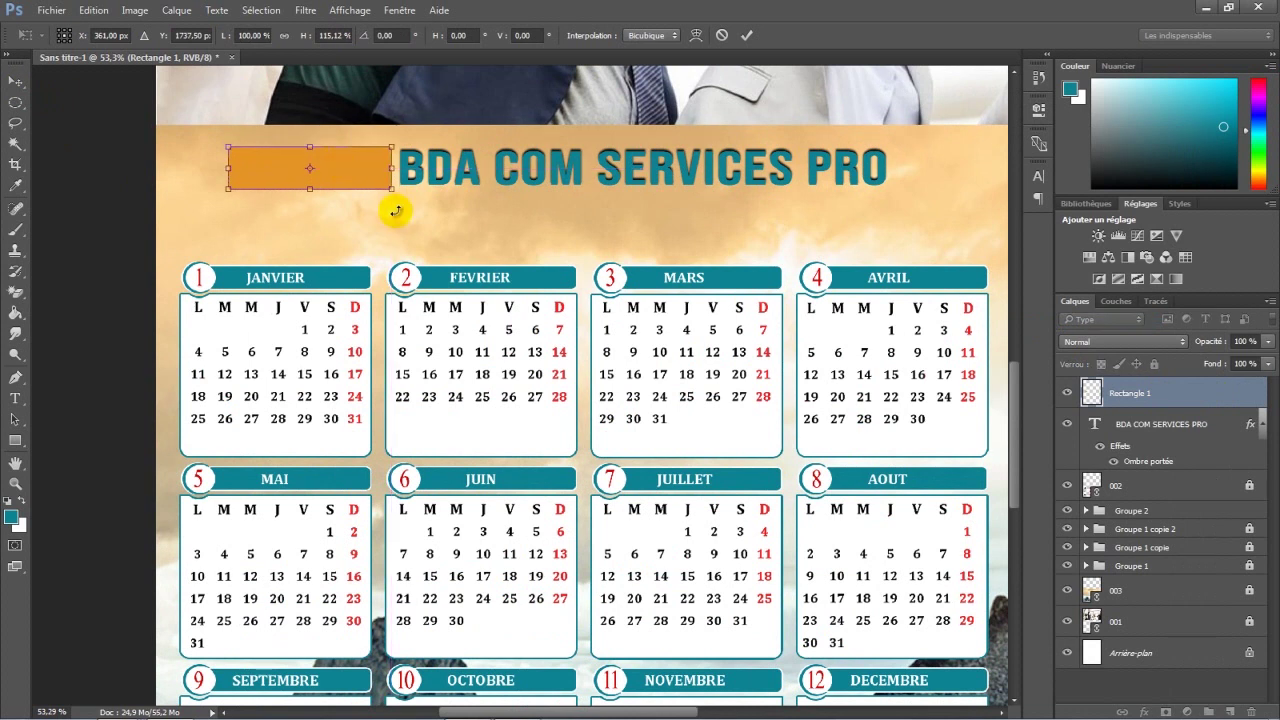
pyautogui.moveTo(310, 185); pyautogui.dragTo(309, 189)
pyautogui.moveTo(230, 165); pyautogui.dragTo(268, 166)
pyautogui.click(746, 35)
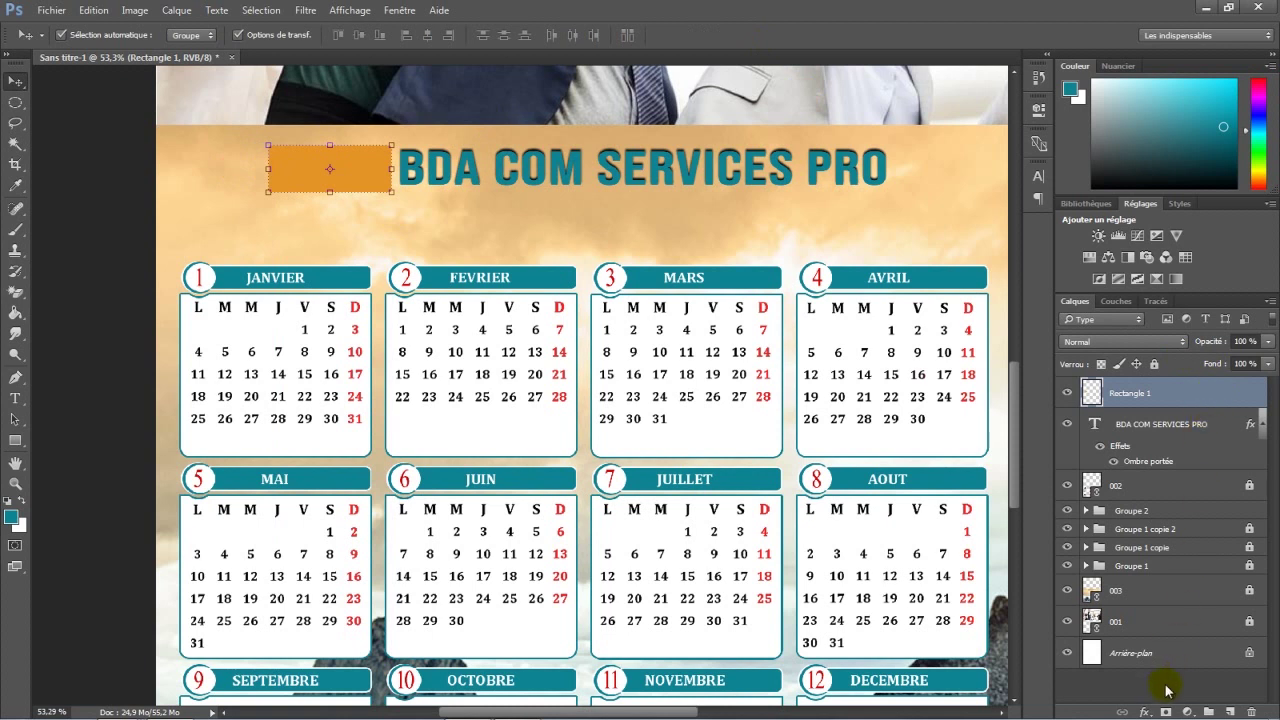
# Step: Mask the orange rectangle with a black-to-white gradient that fades its end nearest the title, and narrow it slightly
pyautogui.click(1166, 712)
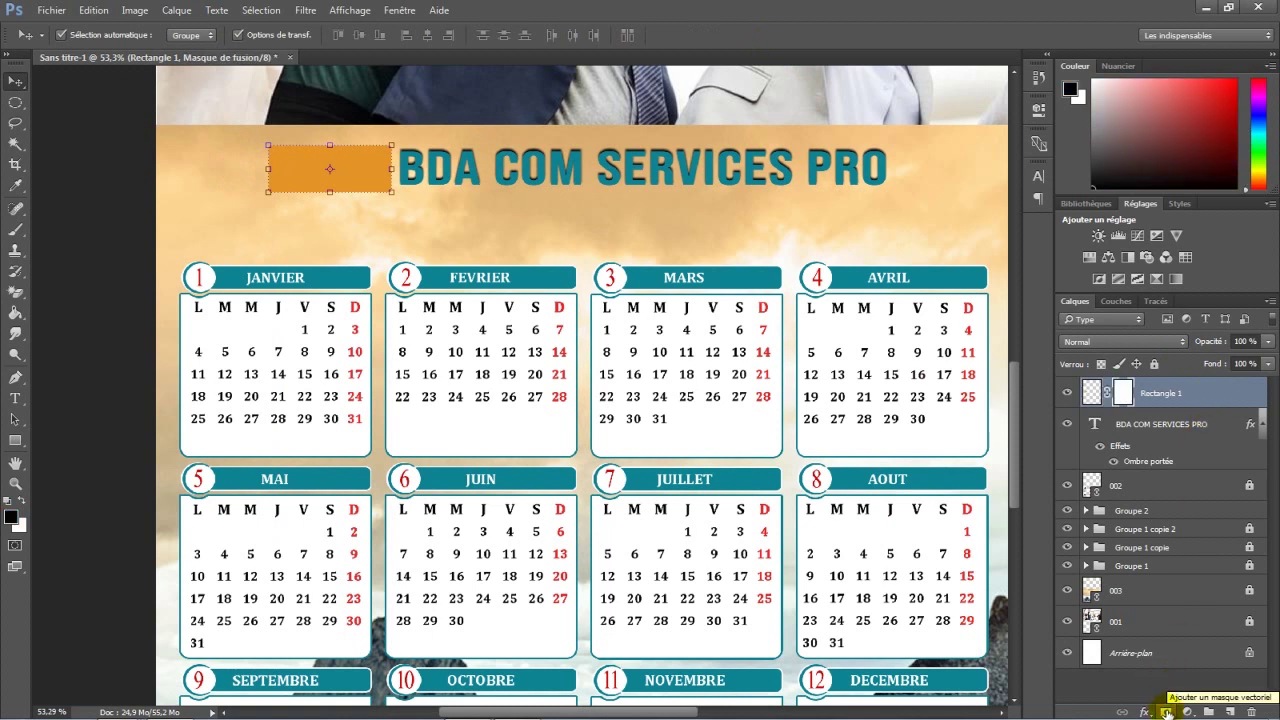
pyautogui.rightClick(24, 313)
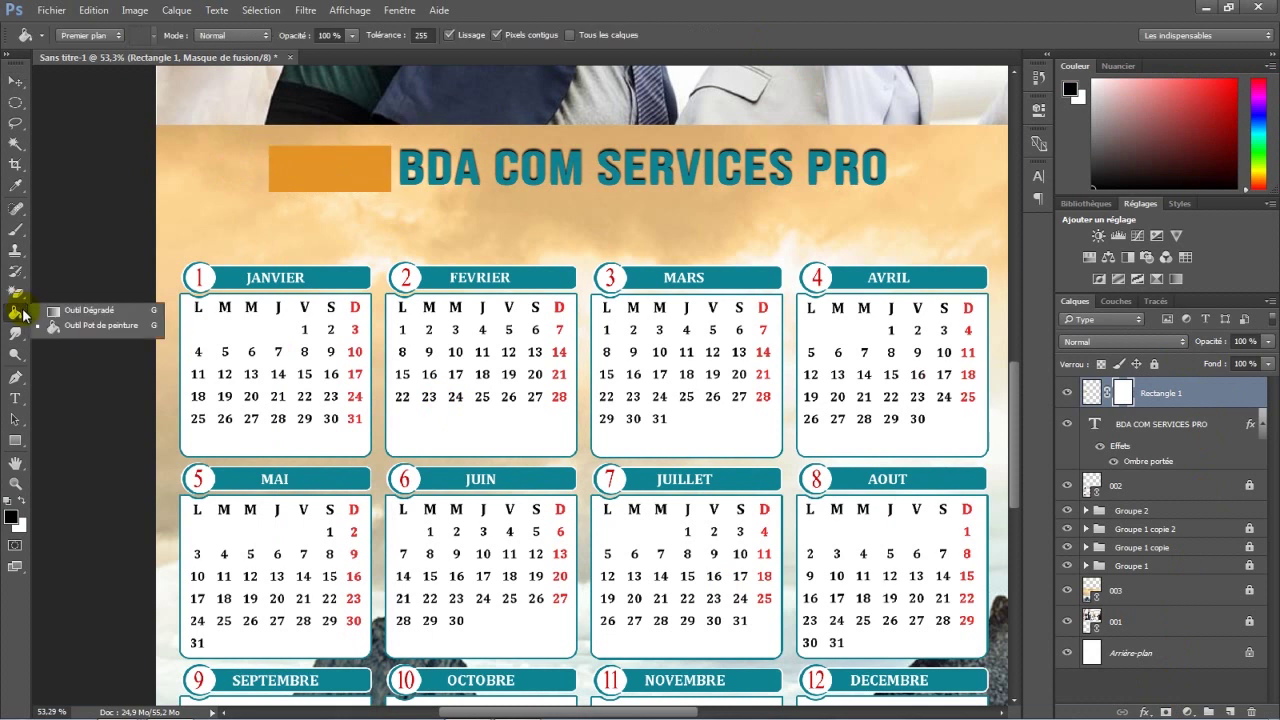
pyautogui.click(62, 312)
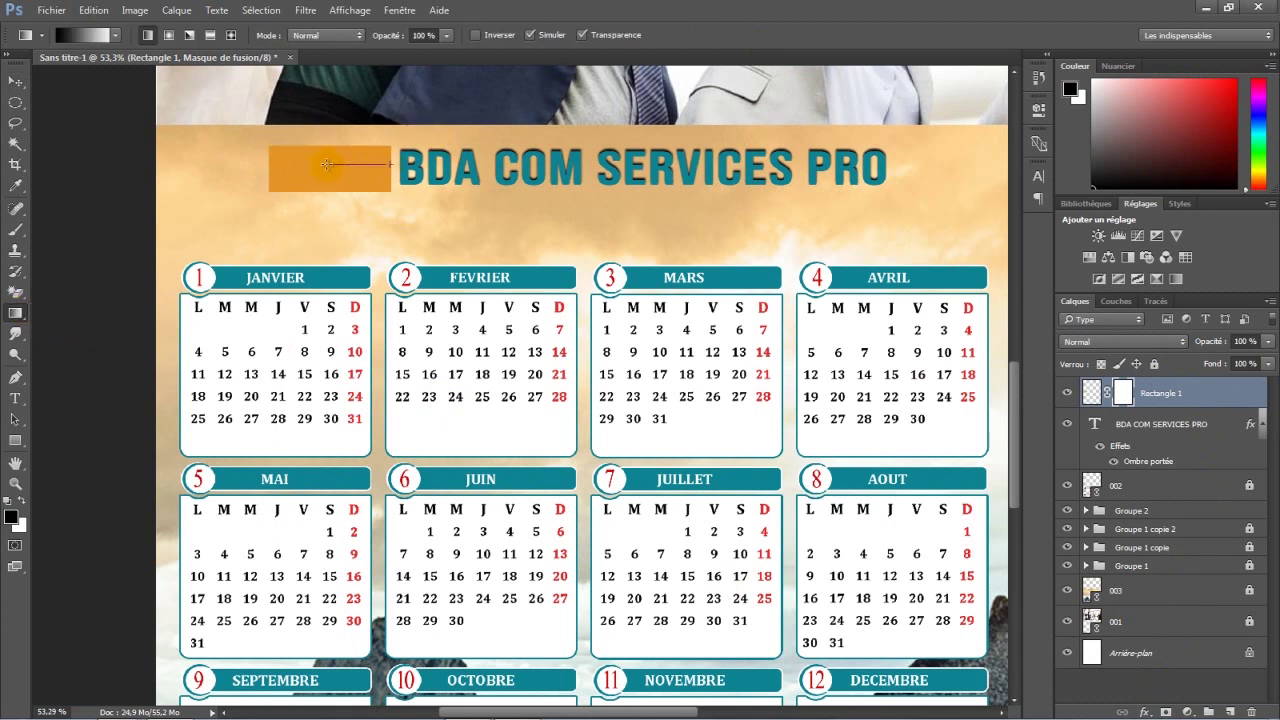
pyautogui.moveTo(327, 164); pyautogui.dragTo(286, 169)
pyautogui.click(14, 79)
pyautogui.click(746, 35)
# Step: Duplicate the faded rectangle and place a horizontally flipped copy level with it just after the title's last letter
pyautogui.moveTo(1193, 386); pyautogui.dragTo(1229, 712)
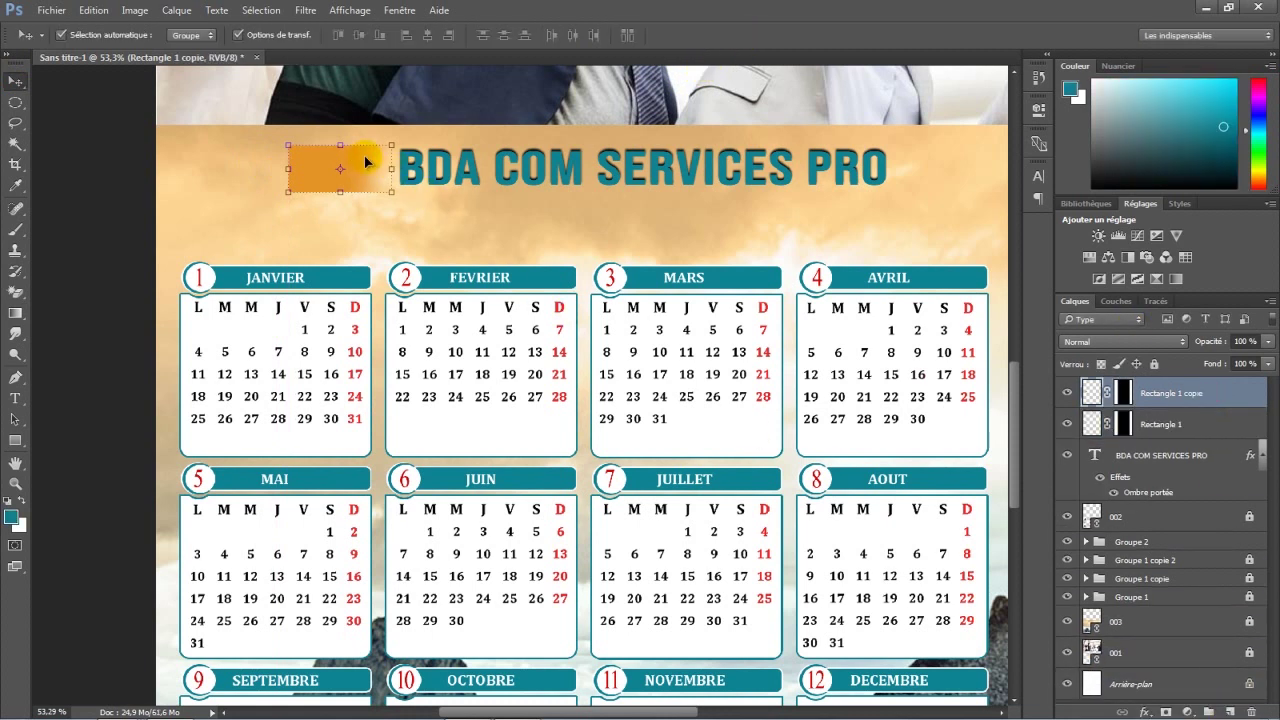
pyautogui.moveTo(369, 163); pyautogui.dragTo(544, 223)
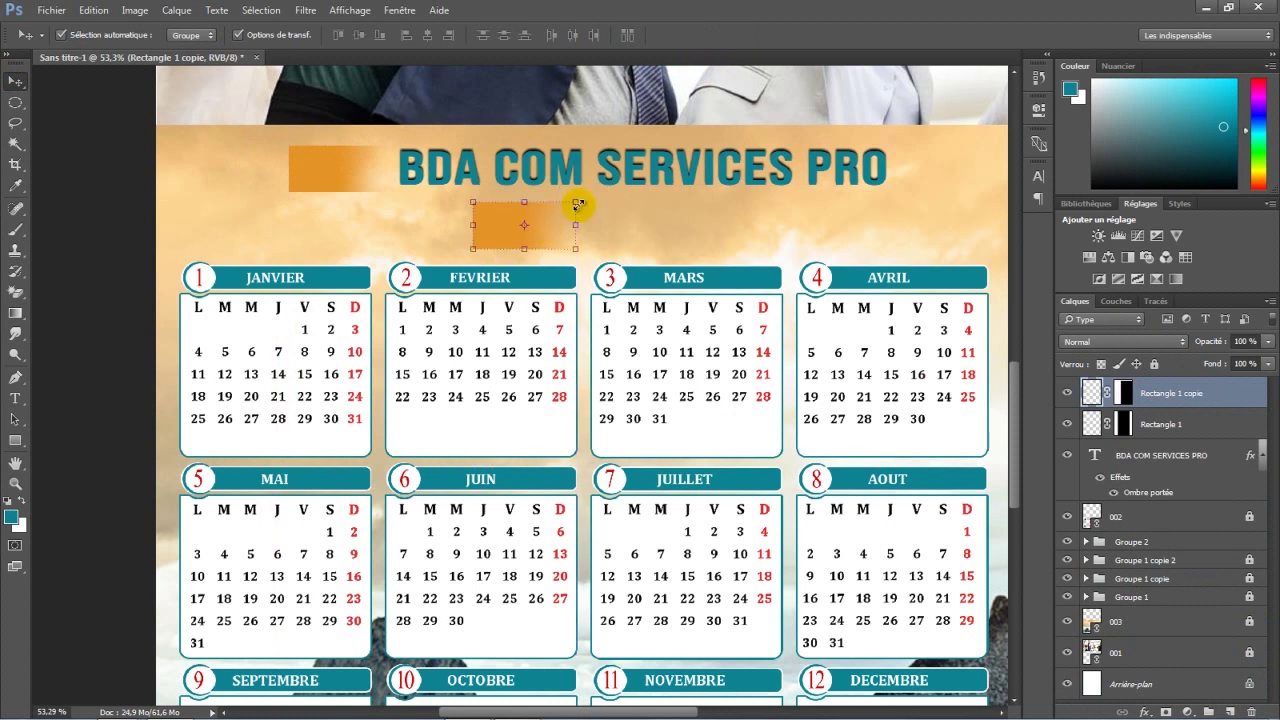
pyautogui.hotkey('ctrl', 't')
pyautogui.rightClick(548, 224)
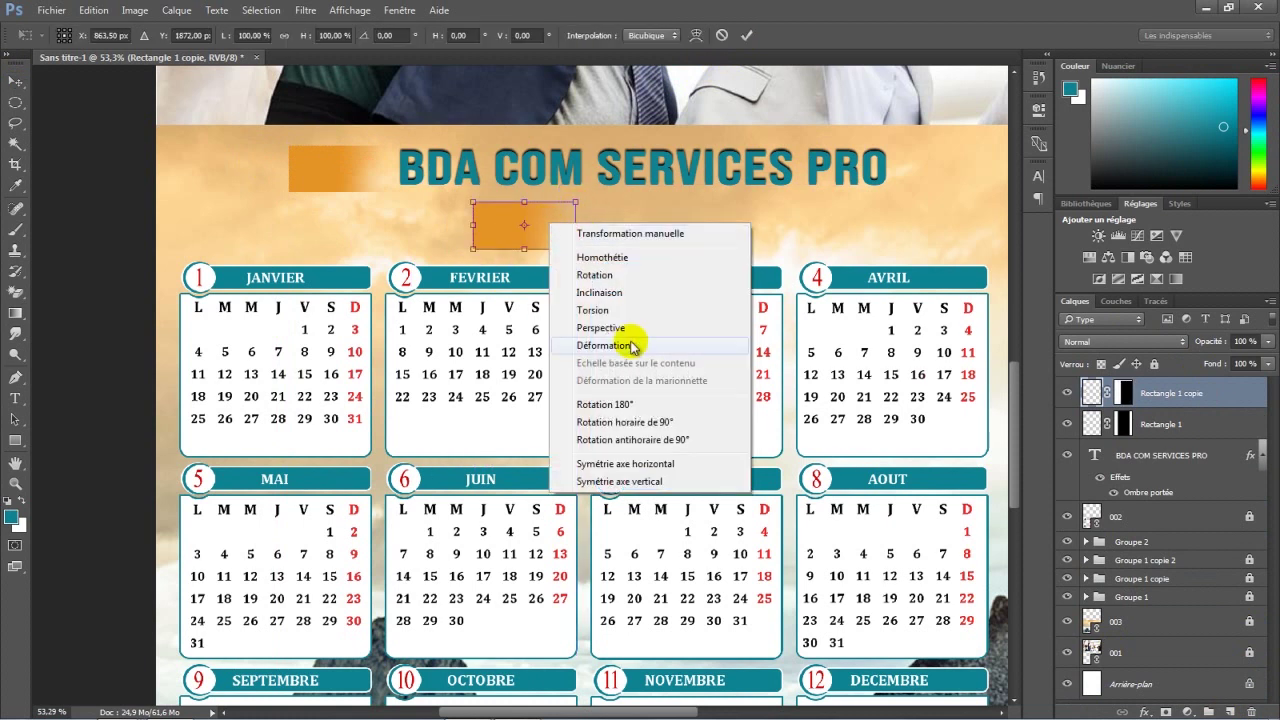
pyautogui.click(653, 461)
pyautogui.moveTo(553, 223); pyautogui.dragTo(975, 164)
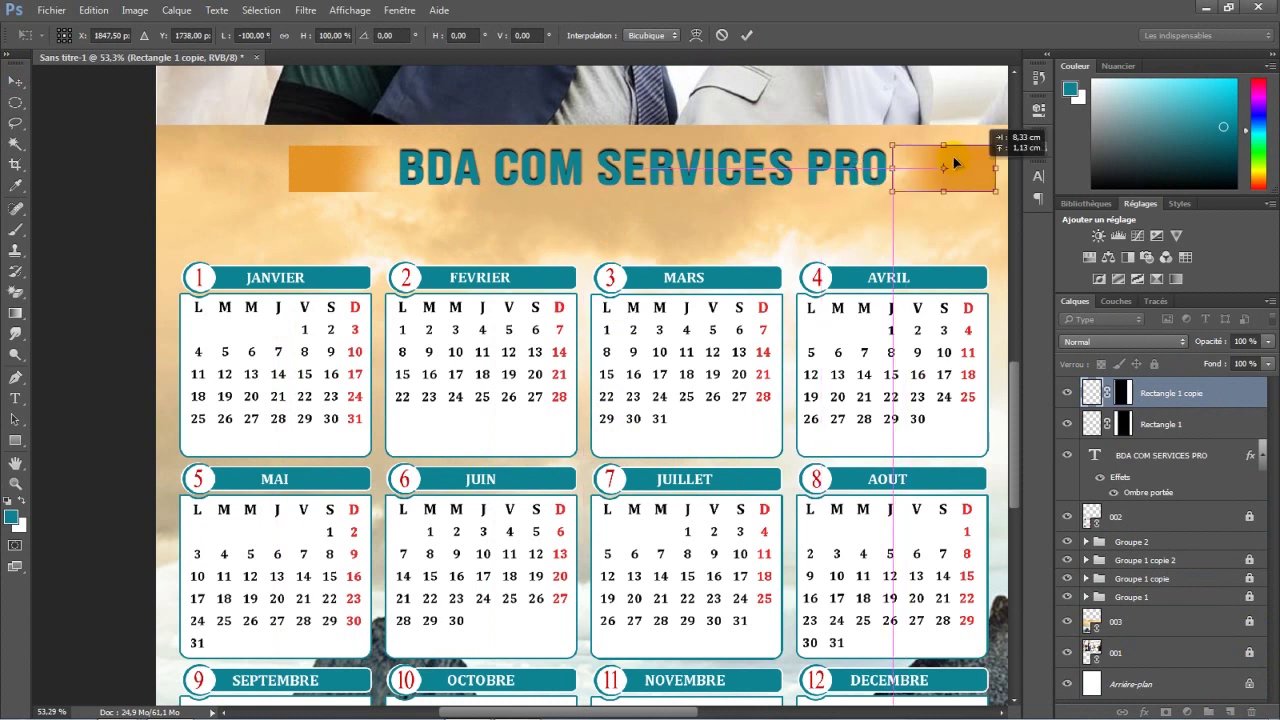
pyautogui.click(746, 35)
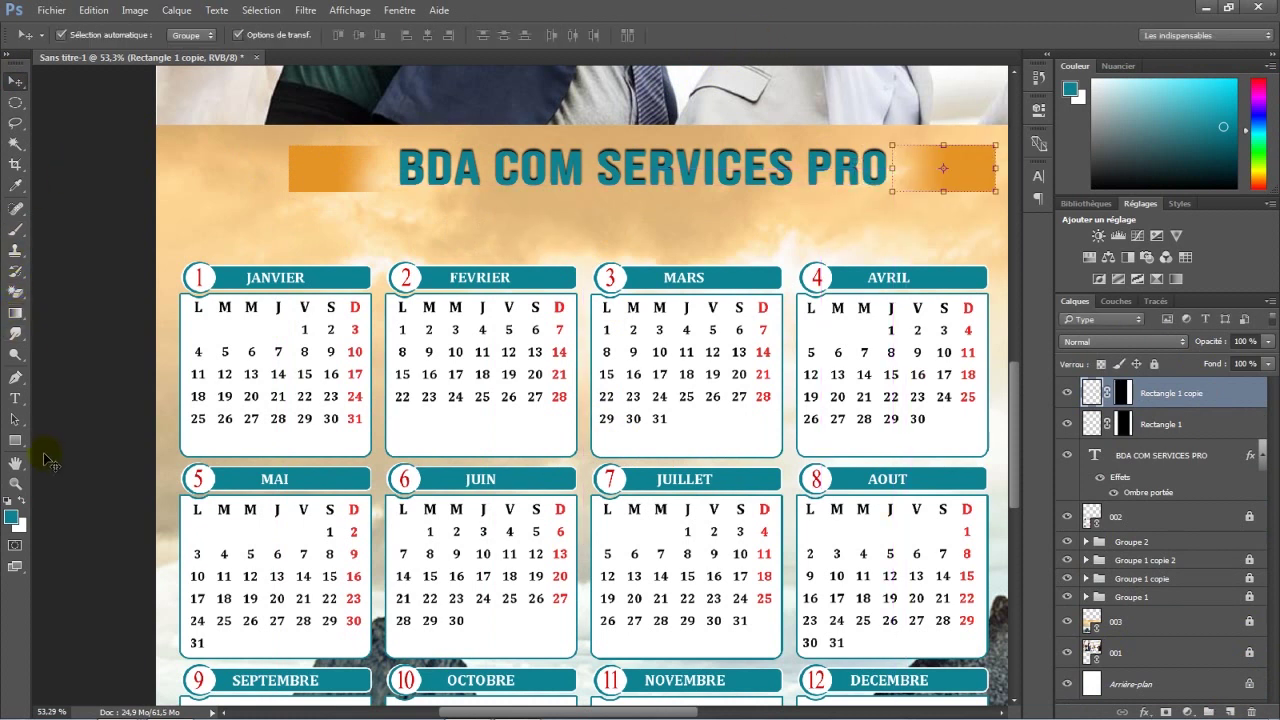
# Step: Draw an orange rectangle about 1659 × 75 px along the lower edge of the title bars and flatten it into a thin line
pyautogui.click(15, 441)
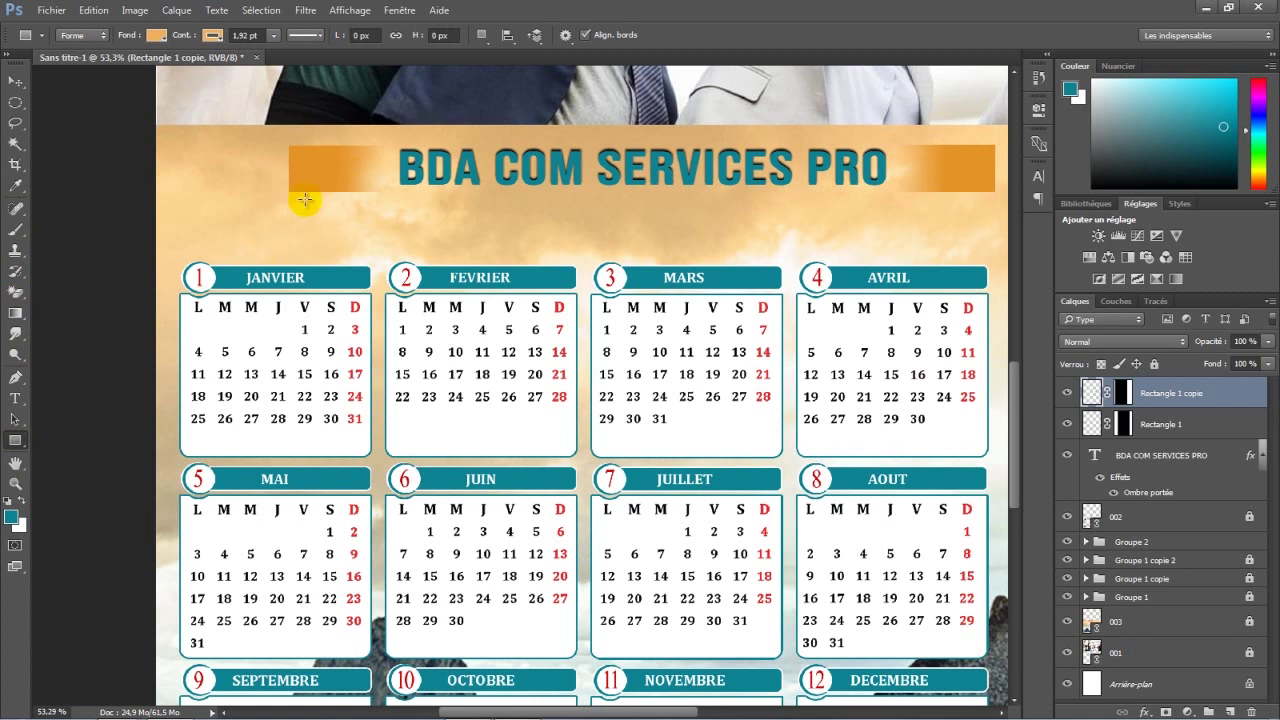
pyautogui.moveTo(288, 189)
pyautogui.mouseDown()
pyautogui.moveTo(996, 219)
pyautogui.moveTo(984, 216)
pyautogui.mouseUp()
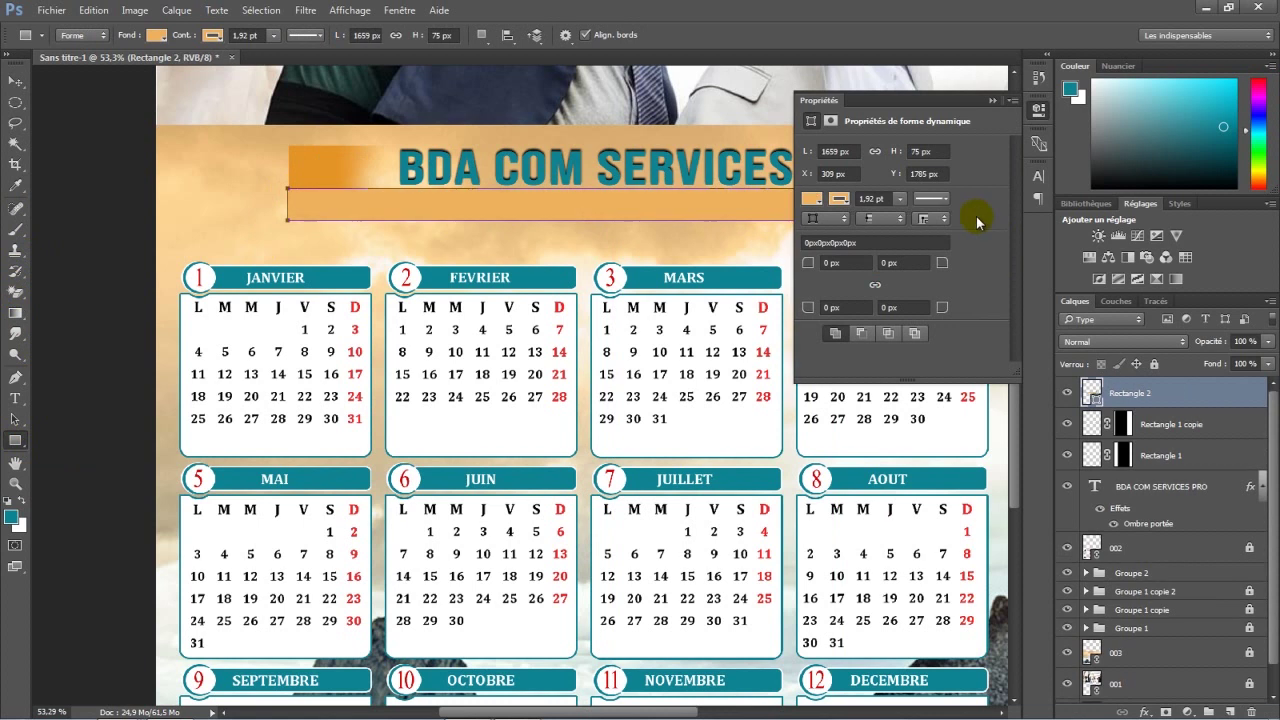
pyautogui.click(990, 100)
pyautogui.click(14, 80)
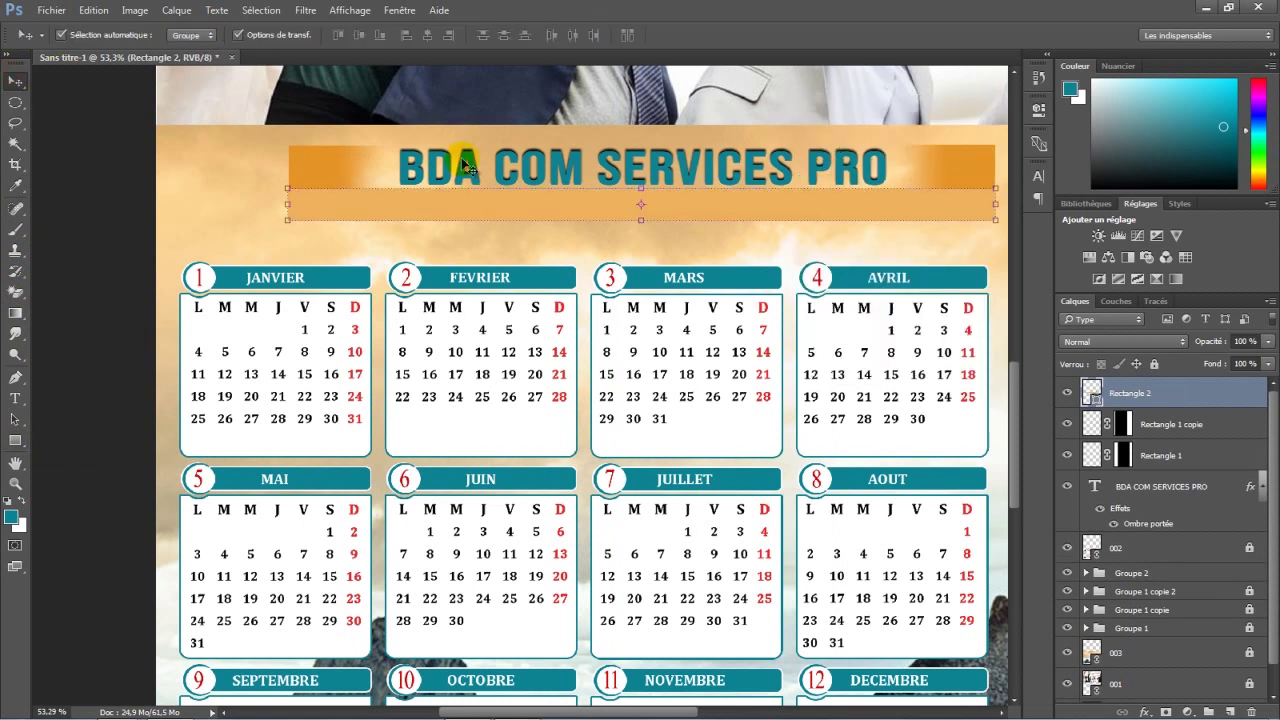
pyautogui.hotkey('ctrl', 't')
pyautogui.moveTo(641, 219); pyautogui.dragTo(640, 197)
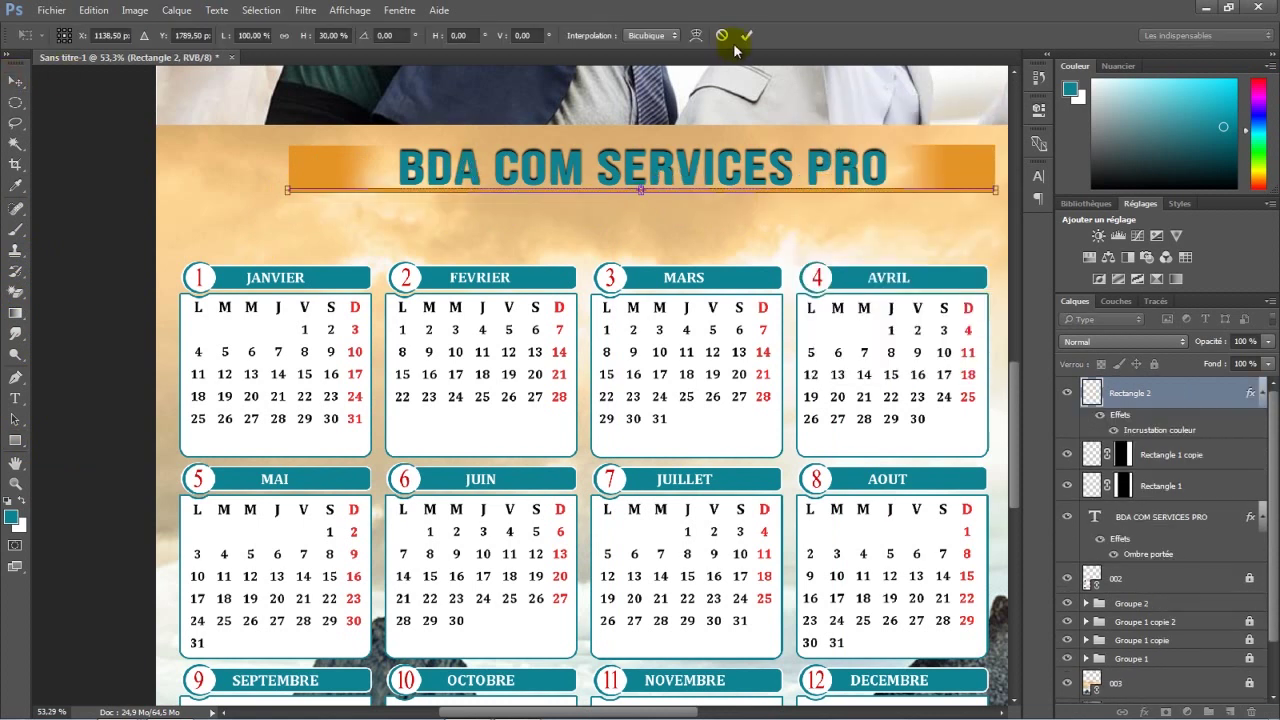
pyautogui.click(747, 35)
pyautogui.click(645, 225)
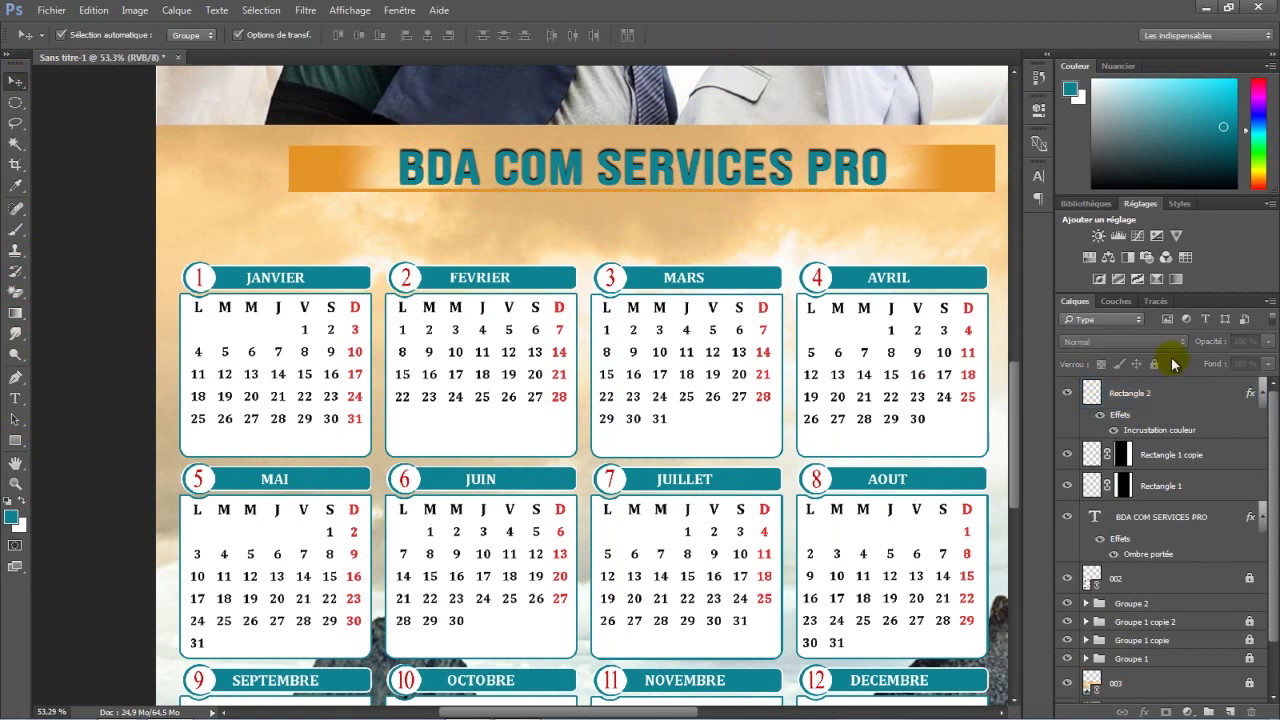
# Step: Duplicate the thin orange line and move the copy to the upper edge of the title bars
pyautogui.click(1171, 393)
pyautogui.moveTo(1265, 397); pyautogui.dragTo(1234, 709)
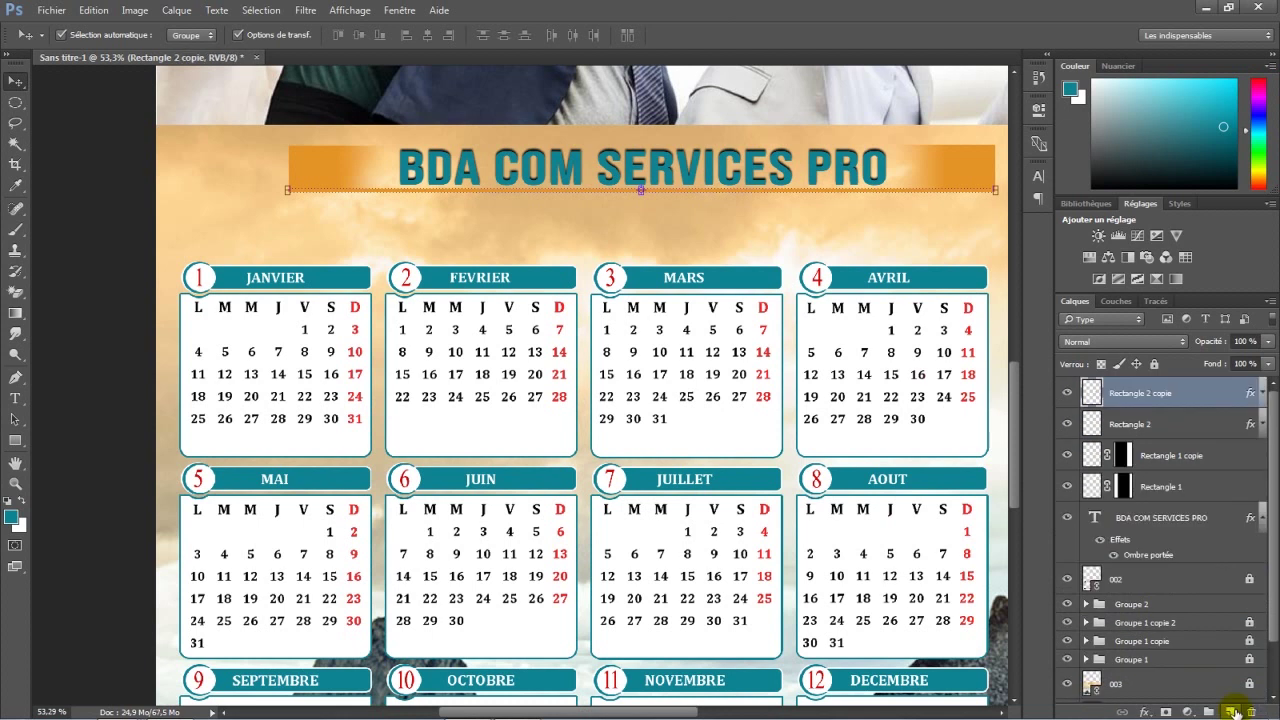
pyautogui.moveTo(681, 189); pyautogui.dragTo(687, 145)
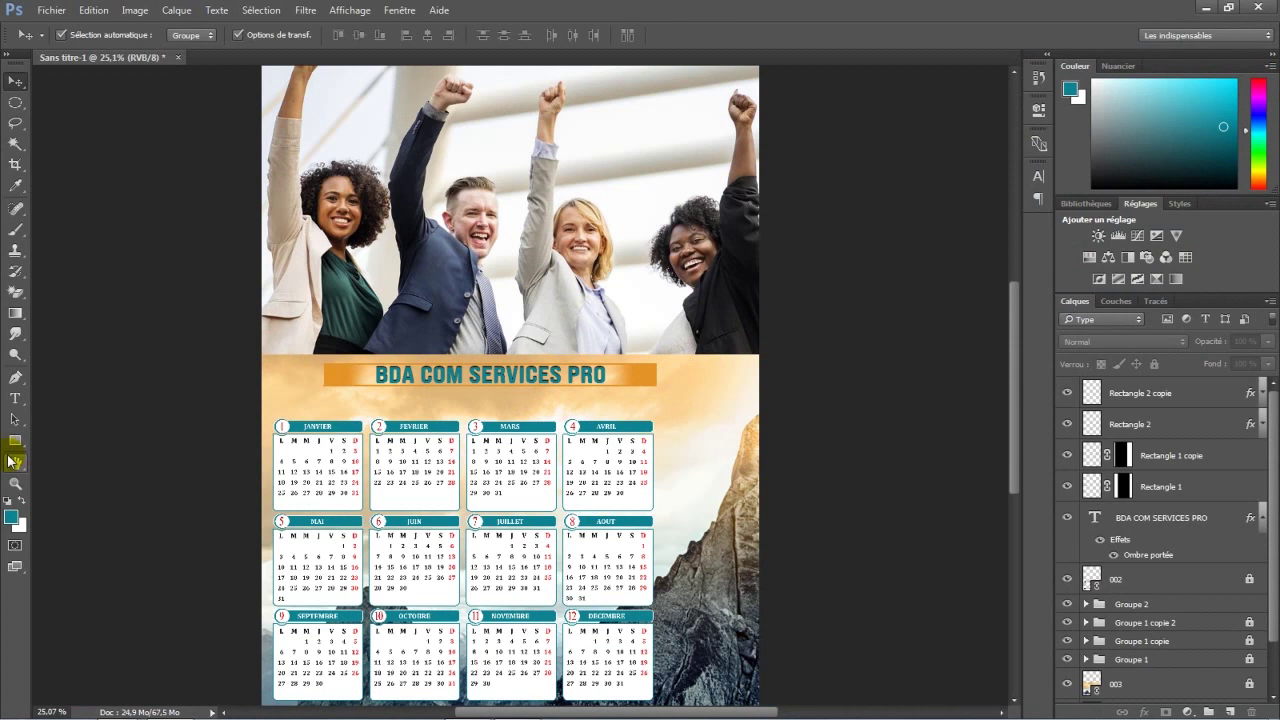
# Step: Draw a rectangle about 1663 × 109 px just below the title band and fill it with red
pyautogui.click(14, 441)
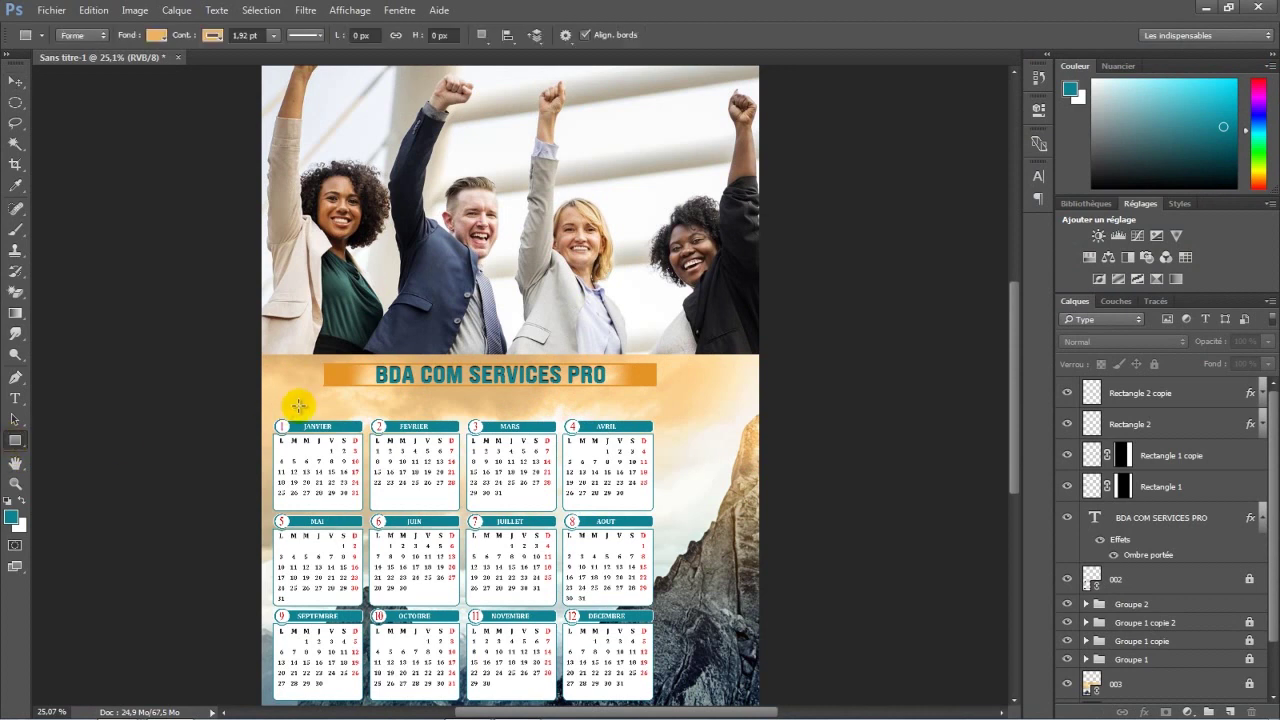
pyautogui.moveTo(321, 389); pyautogui.dragTo(655, 410)
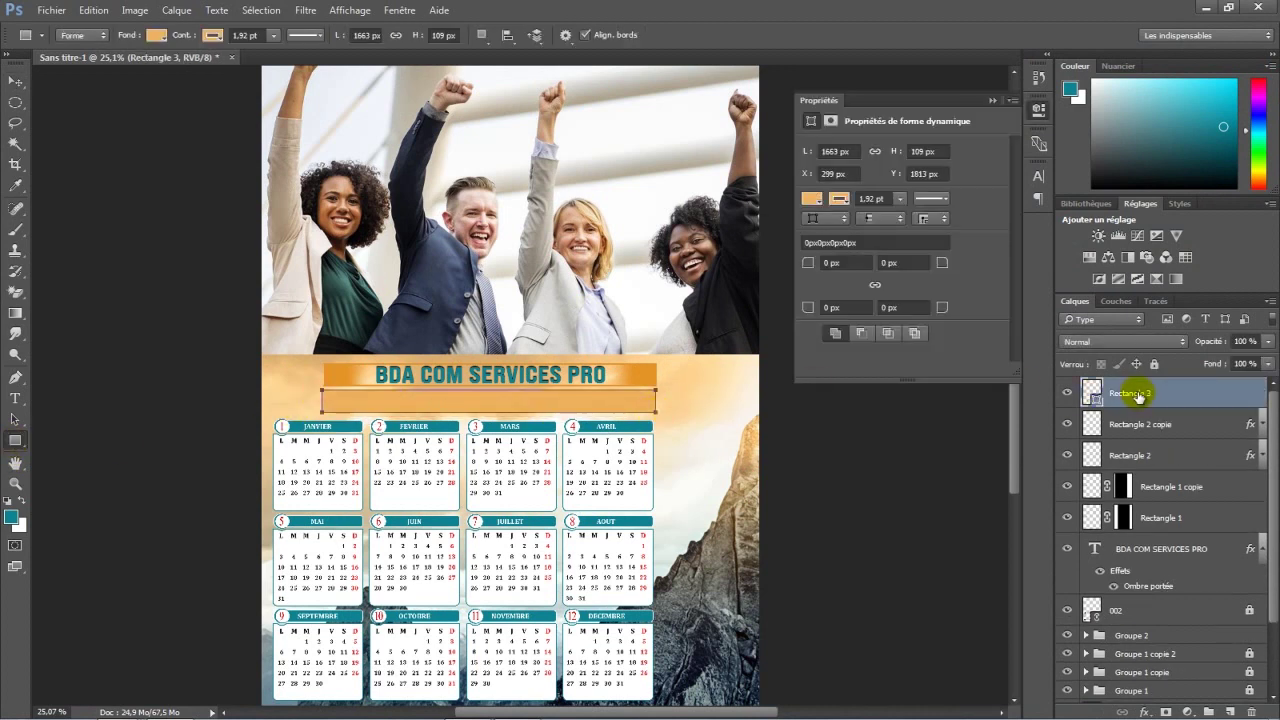
pyautogui.click(813, 200)
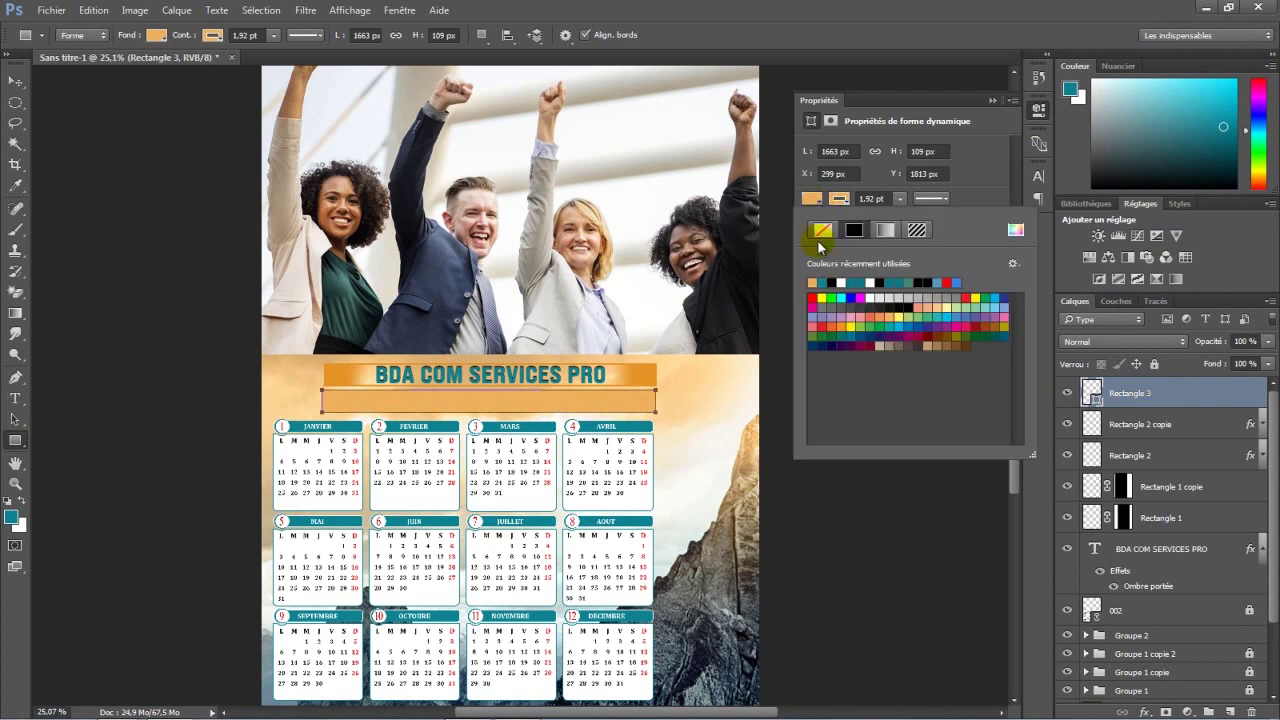
pyautogui.click(812, 299)
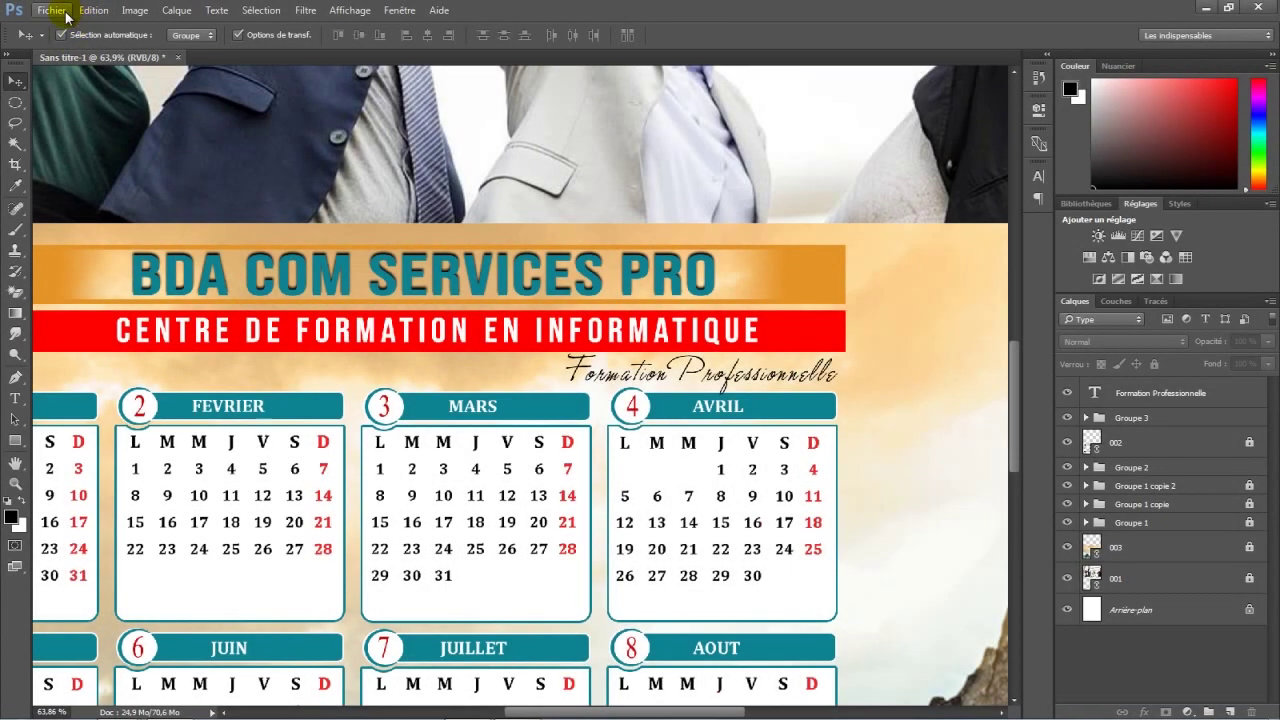
# Step: Place the Directionnelle image in the document as a linked file
pyautogui.click(66, 14)
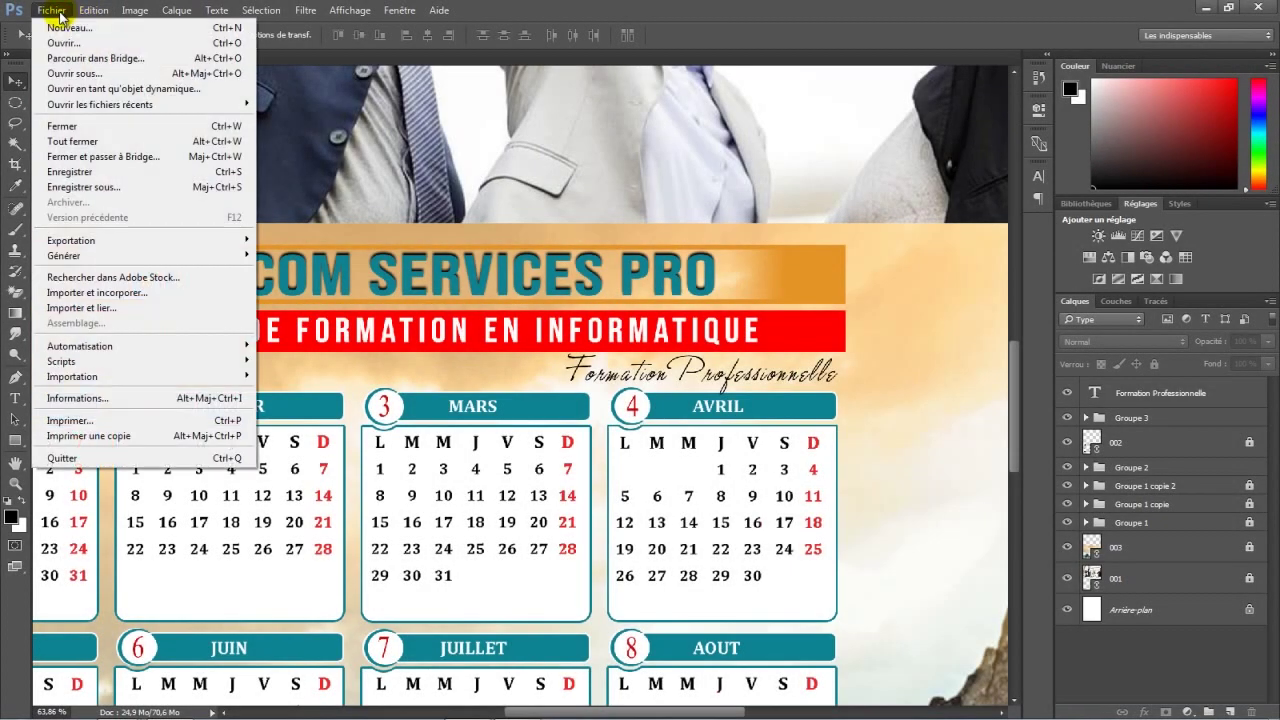
pyautogui.click(83, 312)
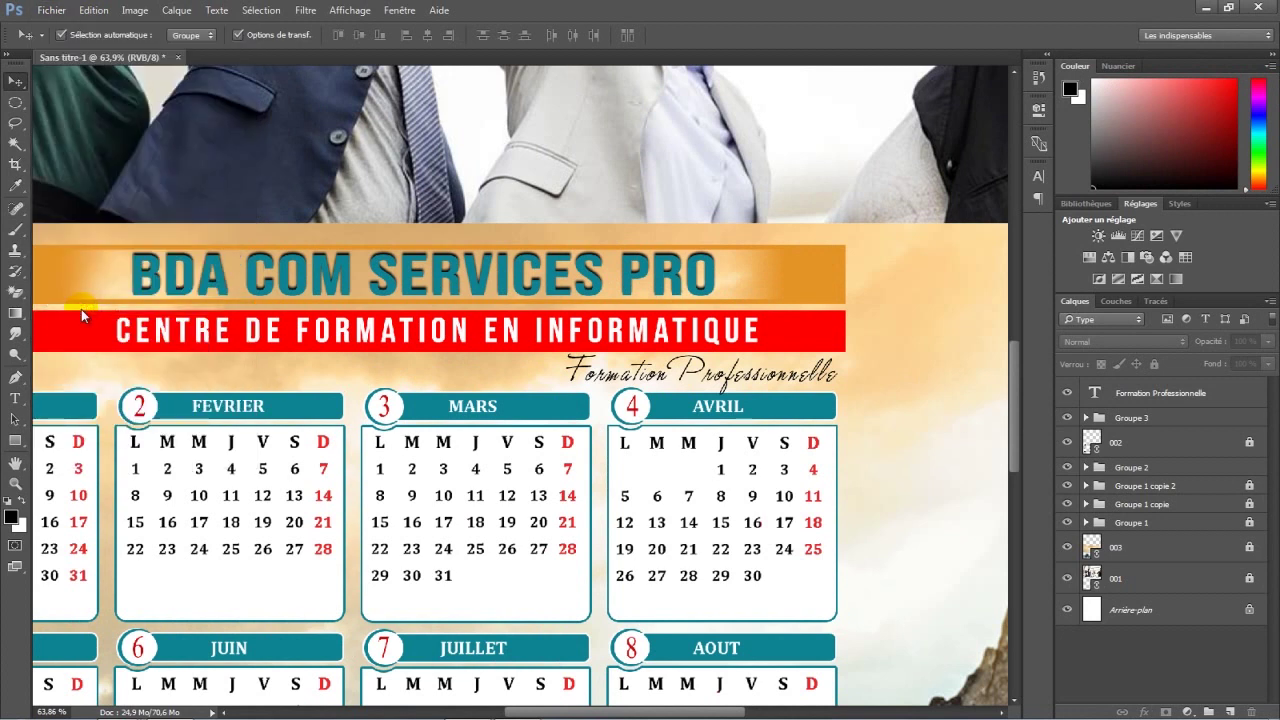
pyautogui.click(664, 136)
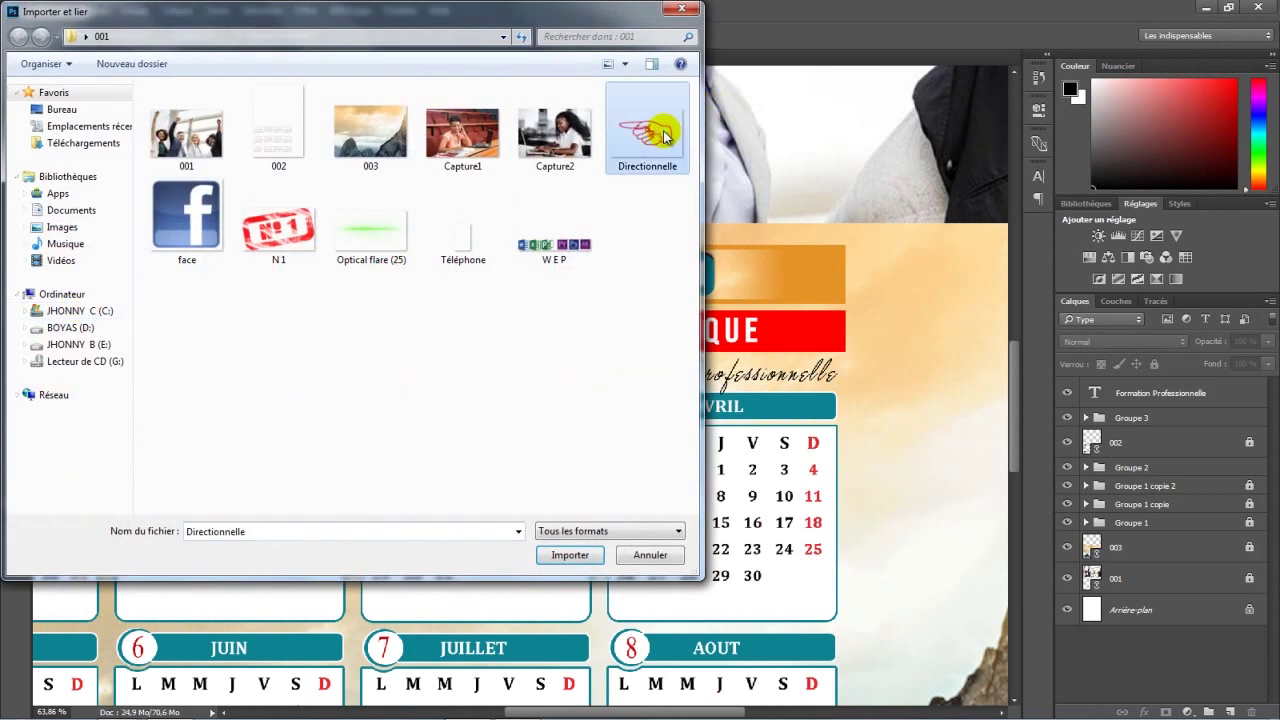
pyautogui.click(570, 554)
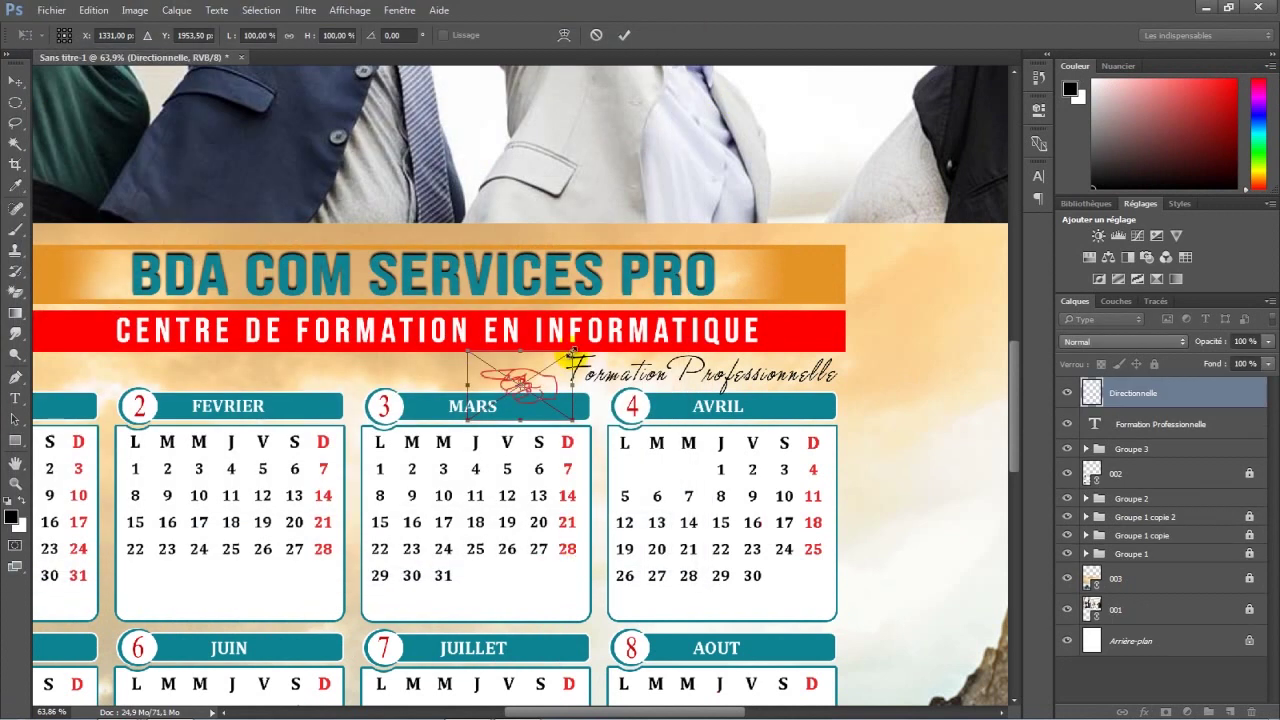
# Step: Scale the pointing hand to 64 % just before the "Formation Professionnelle" text and flip it horizontally
pyautogui.moveTo(304, 39)
pyautogui.mouseDown()
pyautogui.moveTo(283, 42)
pyautogui.moveTo(301, 43)
pyautogui.mouseUp()
pyautogui.moveTo(539, 382); pyautogui.dragTo(544, 372)
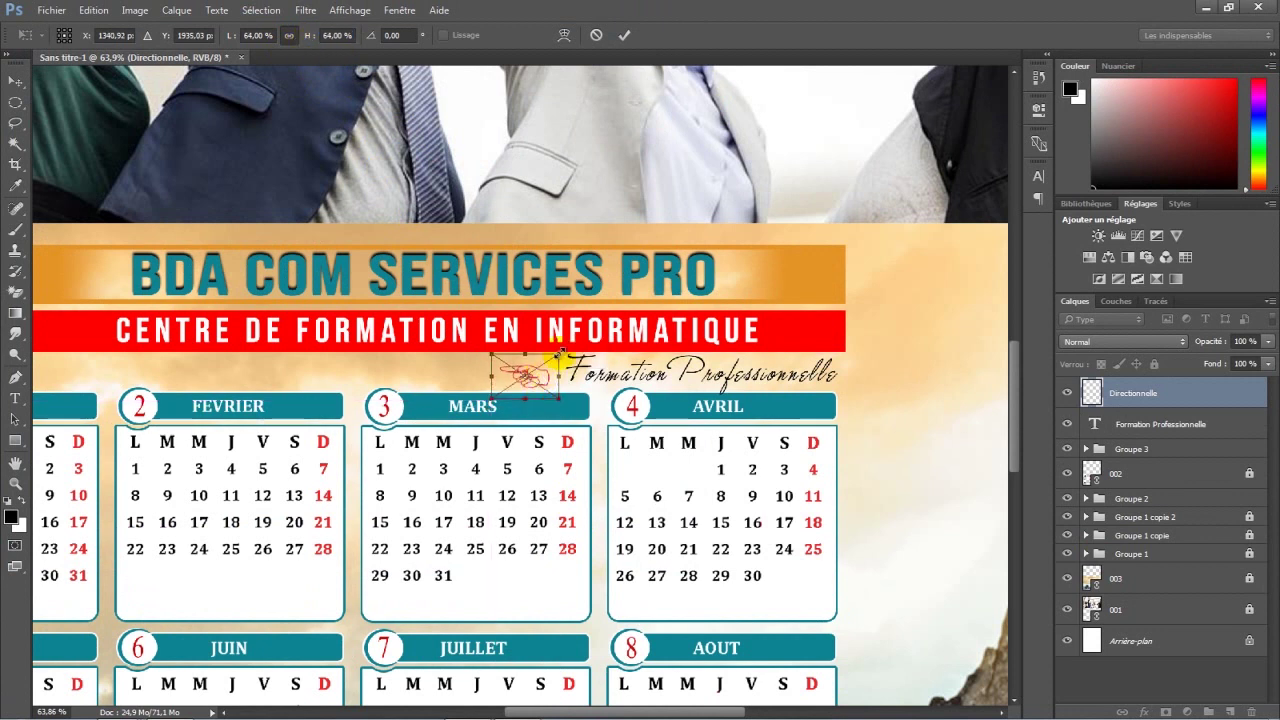
pyautogui.rightClick(550, 373)
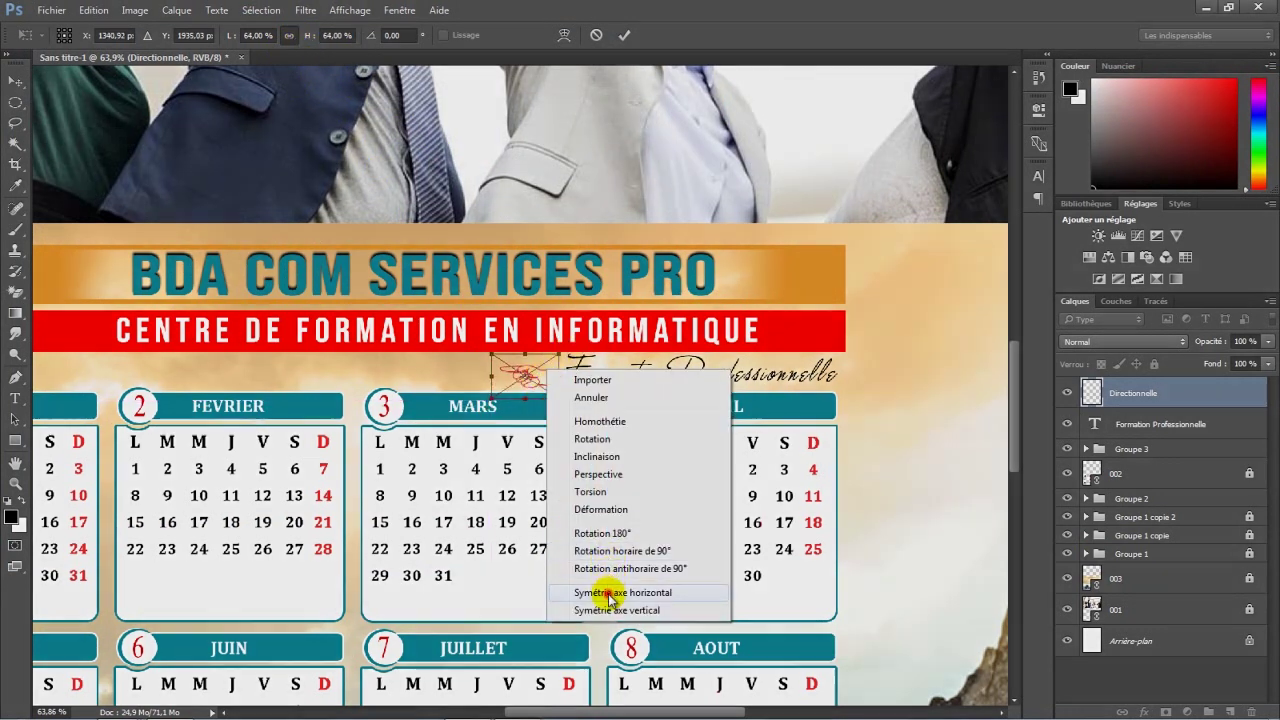
pyautogui.click(571, 589)
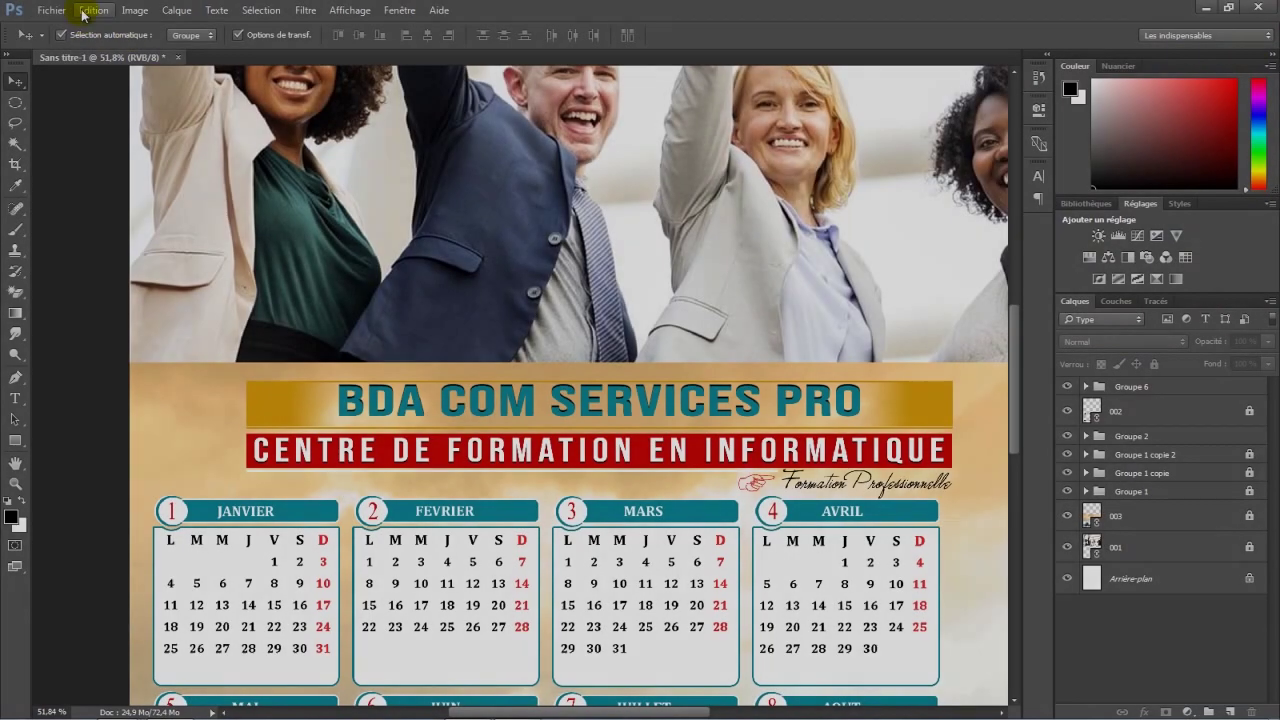
# Step: Place the Optical flare (25) image as a linked file and scale it down to 13.07 %
pyautogui.click(52, 10)
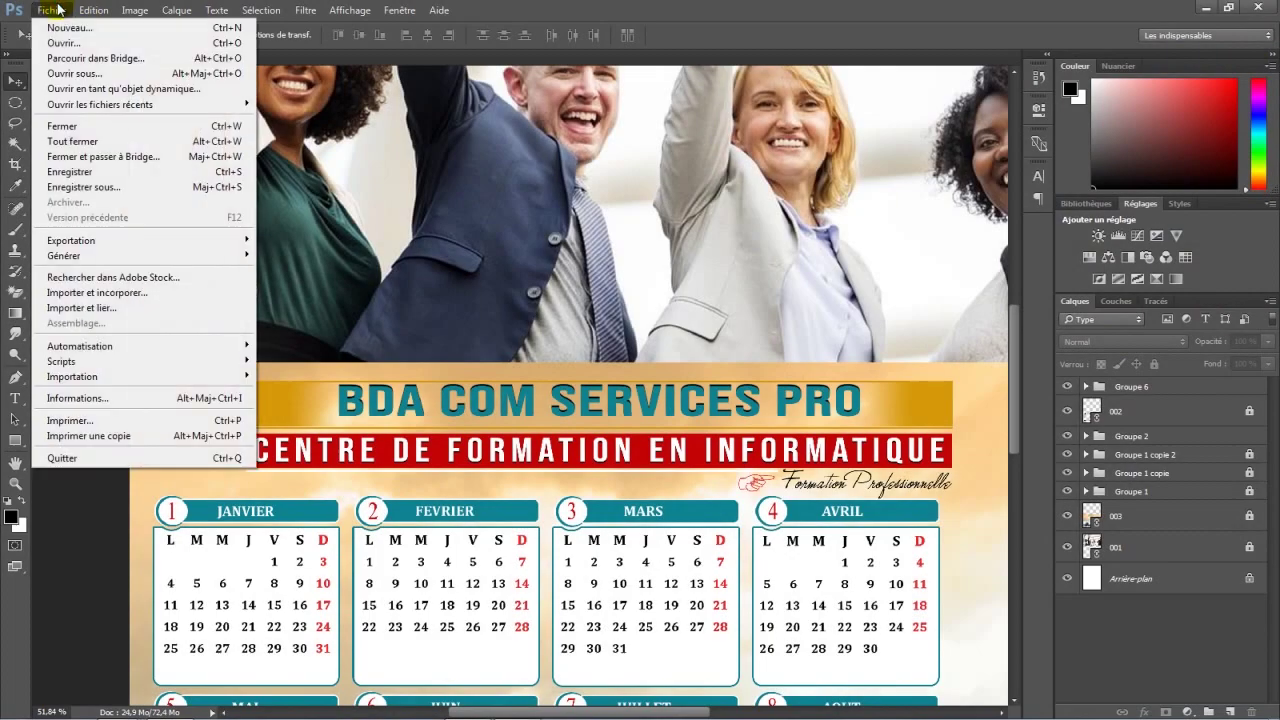
pyautogui.click(82, 307)
pyautogui.click(358, 234)
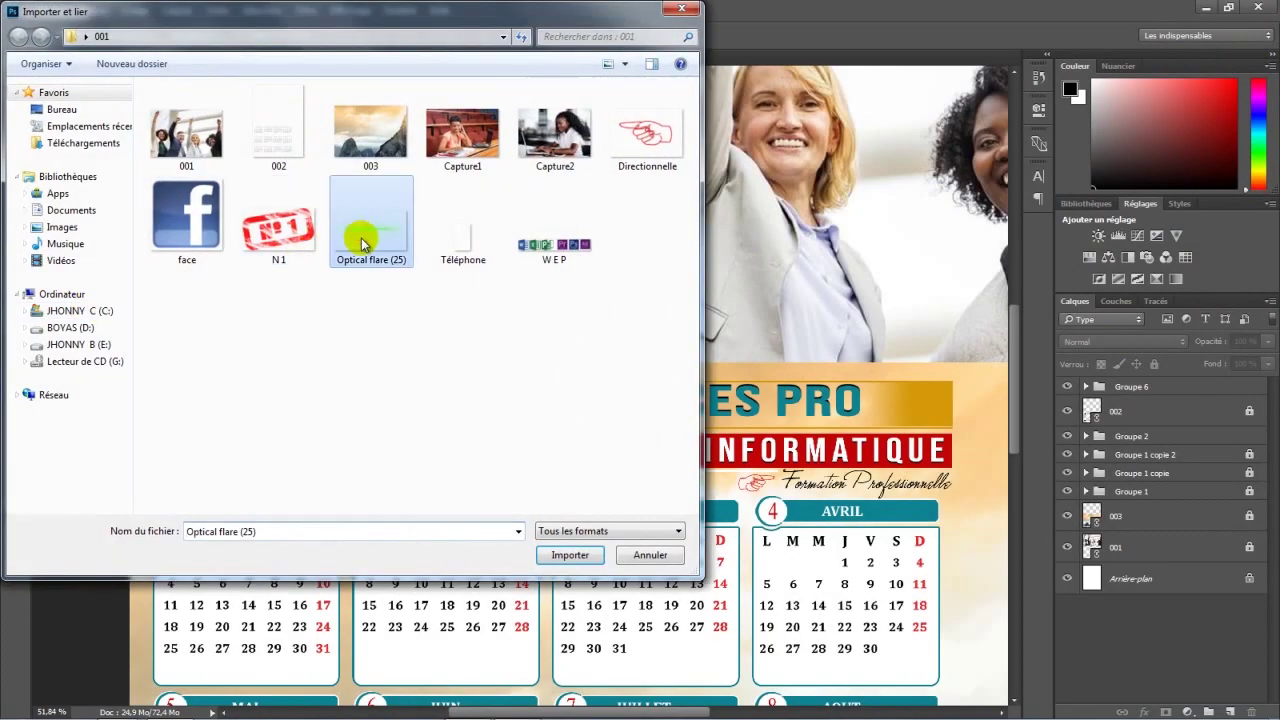
pyautogui.click(571, 552)
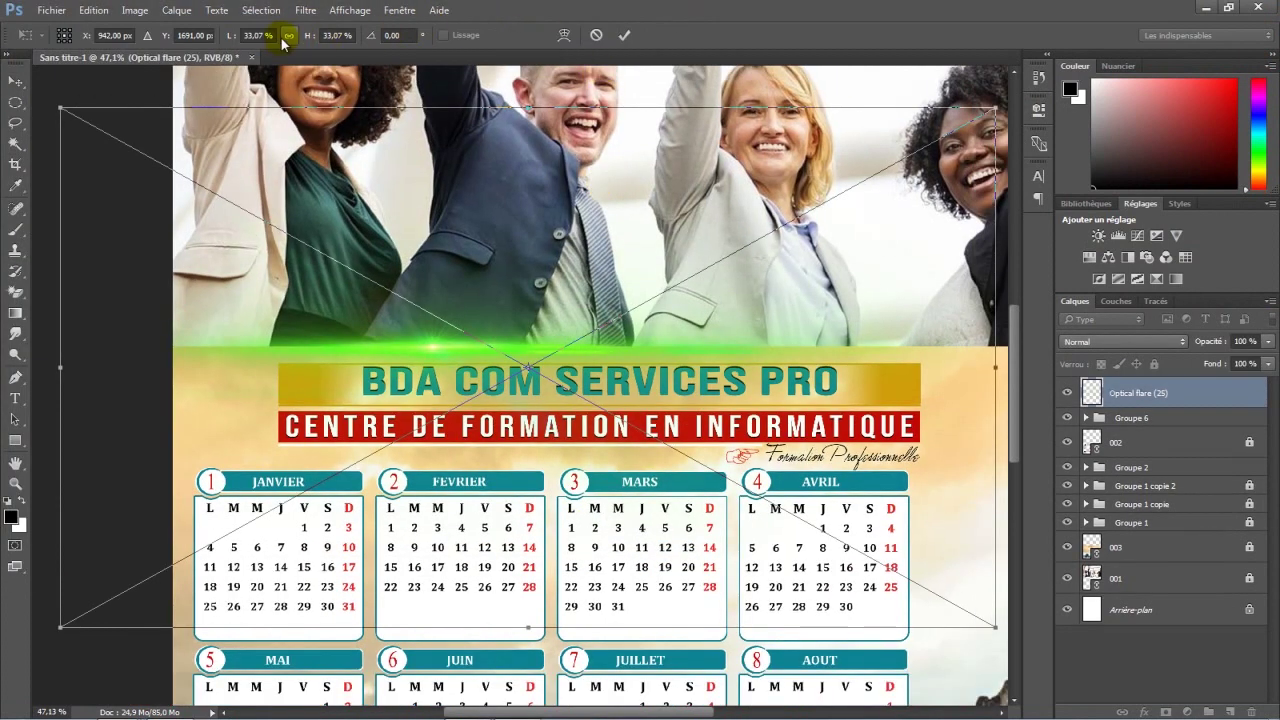
pyautogui.moveTo(307, 40); pyautogui.dragTo(291, 40)
pyautogui.click(625, 38)
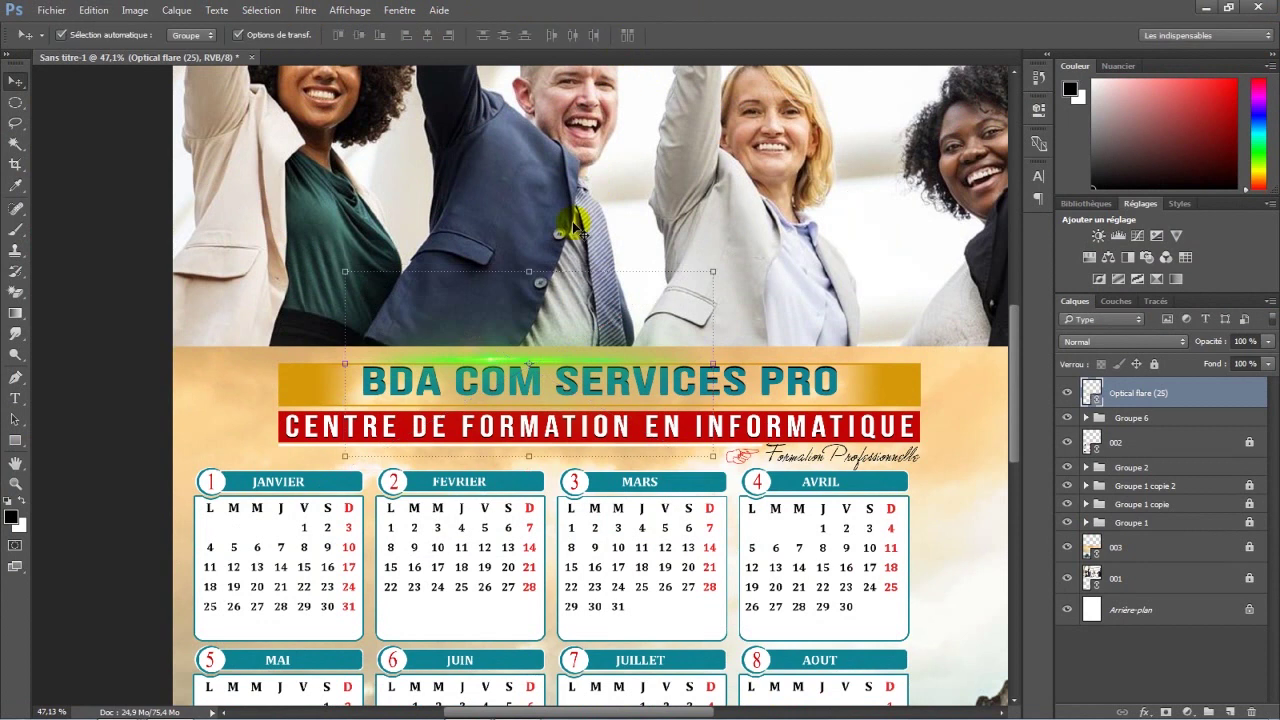
# Step: Flatten the flare to 4.87 % height between the title and the red banner, and move its layer directly below layer 002
pyautogui.click(531, 268)
pyautogui.moveTo(531, 268); pyautogui.dragTo(584, 367)
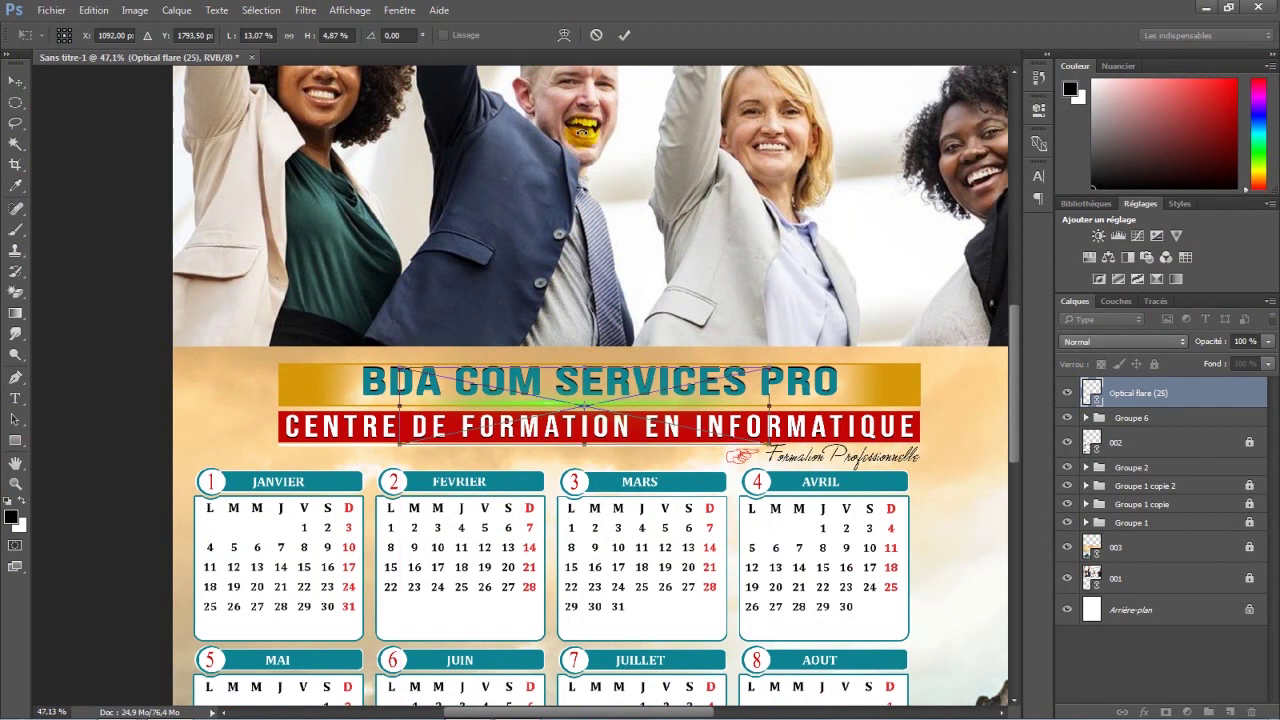
pyautogui.click(624, 38)
pyautogui.moveTo(1230, 396); pyautogui.dragTo(1218, 462)
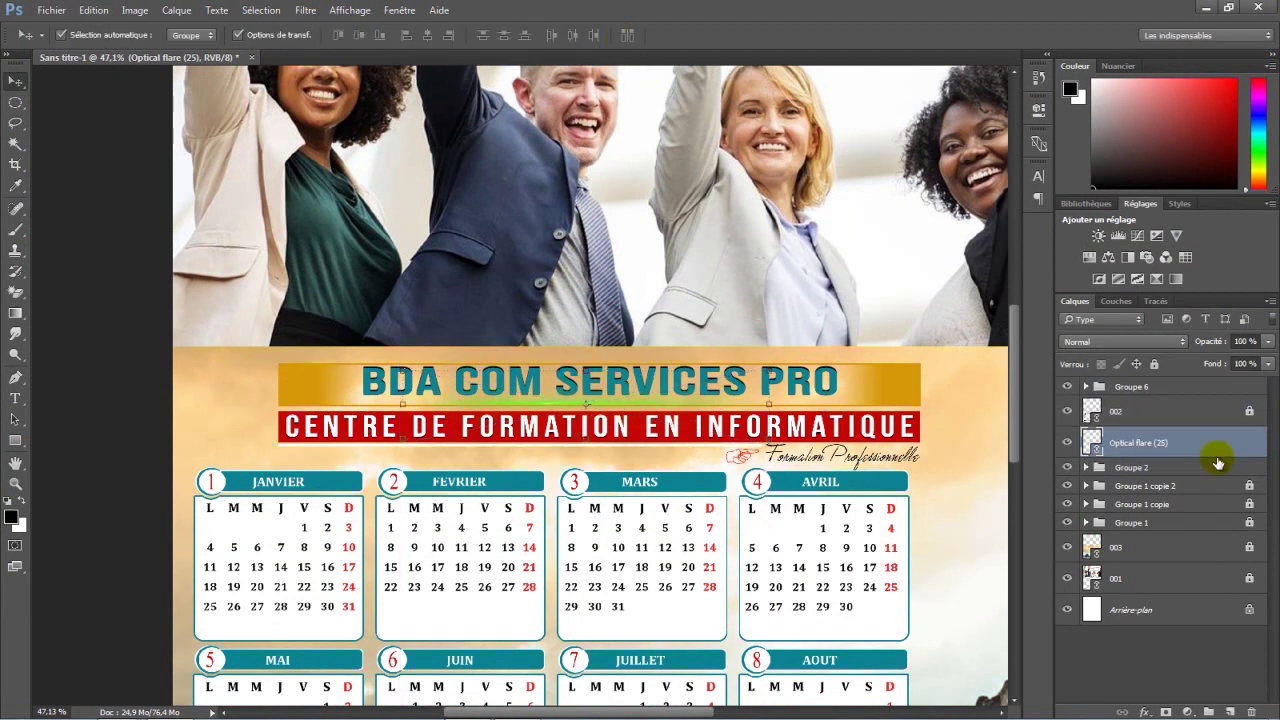
# Step: Place the N 1 stamp image as a linked file beside the start of the title banners, against the page's left edge
pyautogui.click(55, 11)
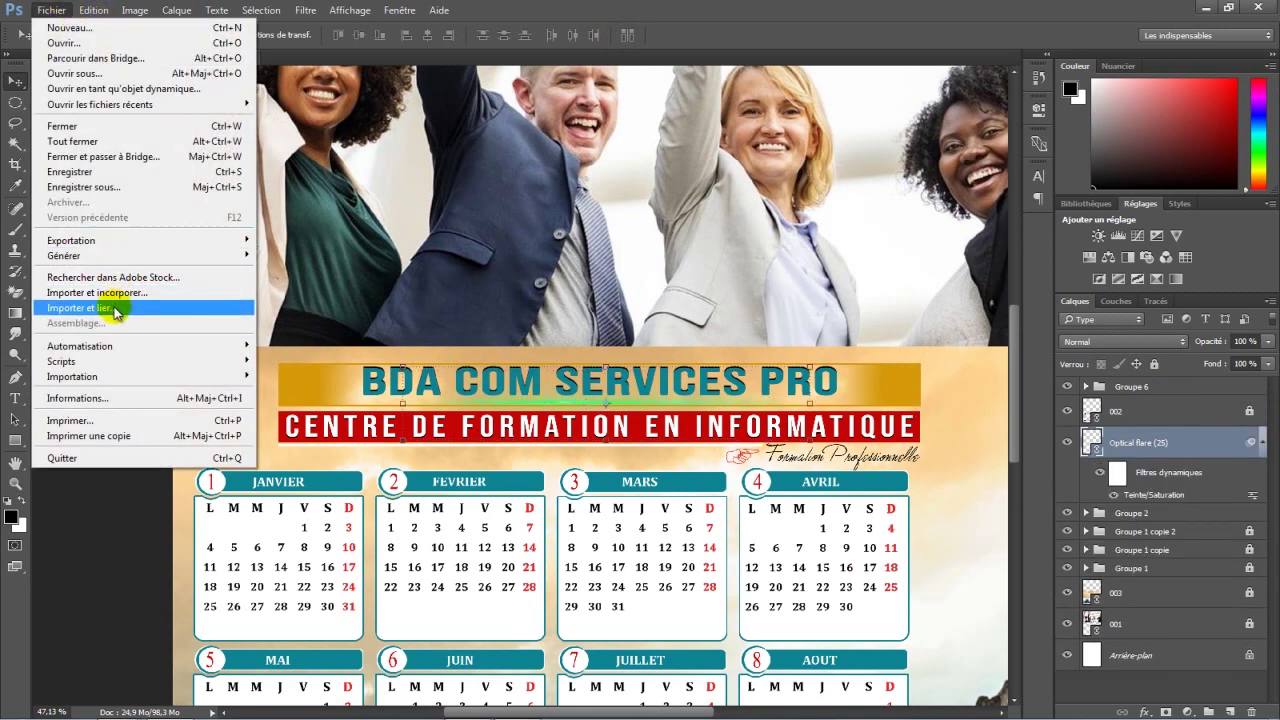
pyautogui.click(116, 311)
pyautogui.click(278, 225)
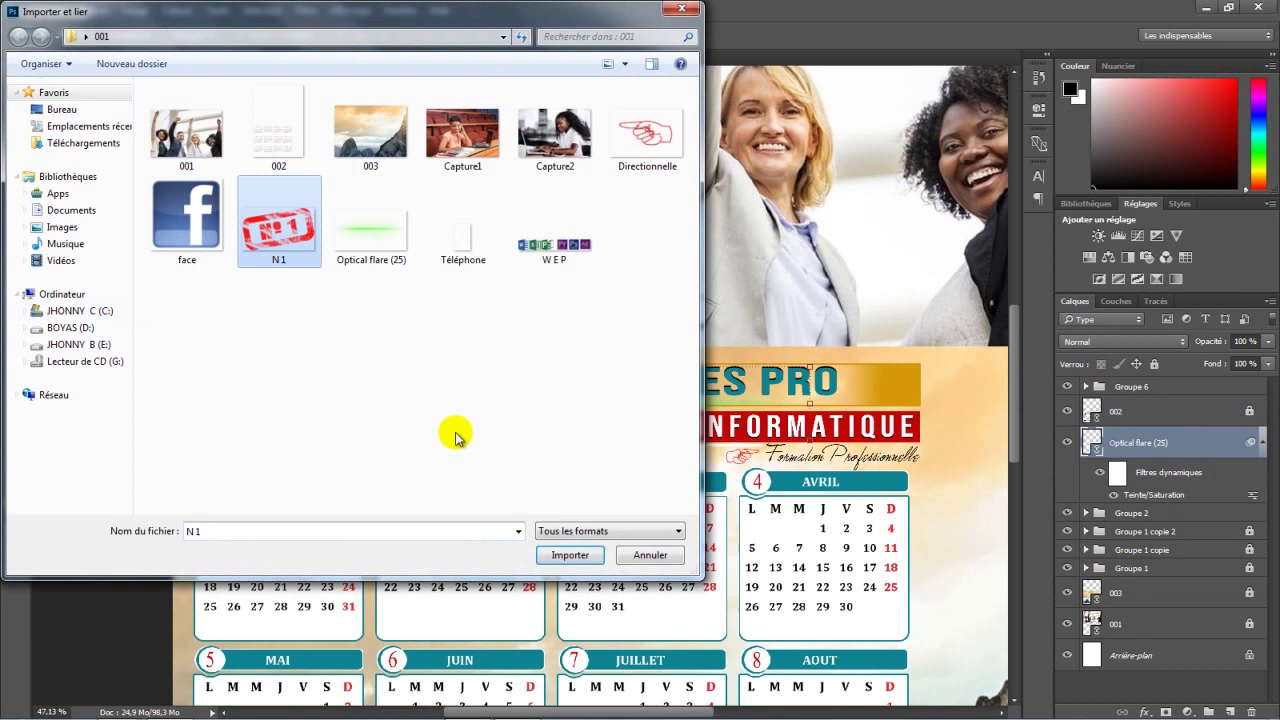
pyautogui.click(566, 556)
pyautogui.moveTo(560, 358); pyautogui.dragTo(260, 385)
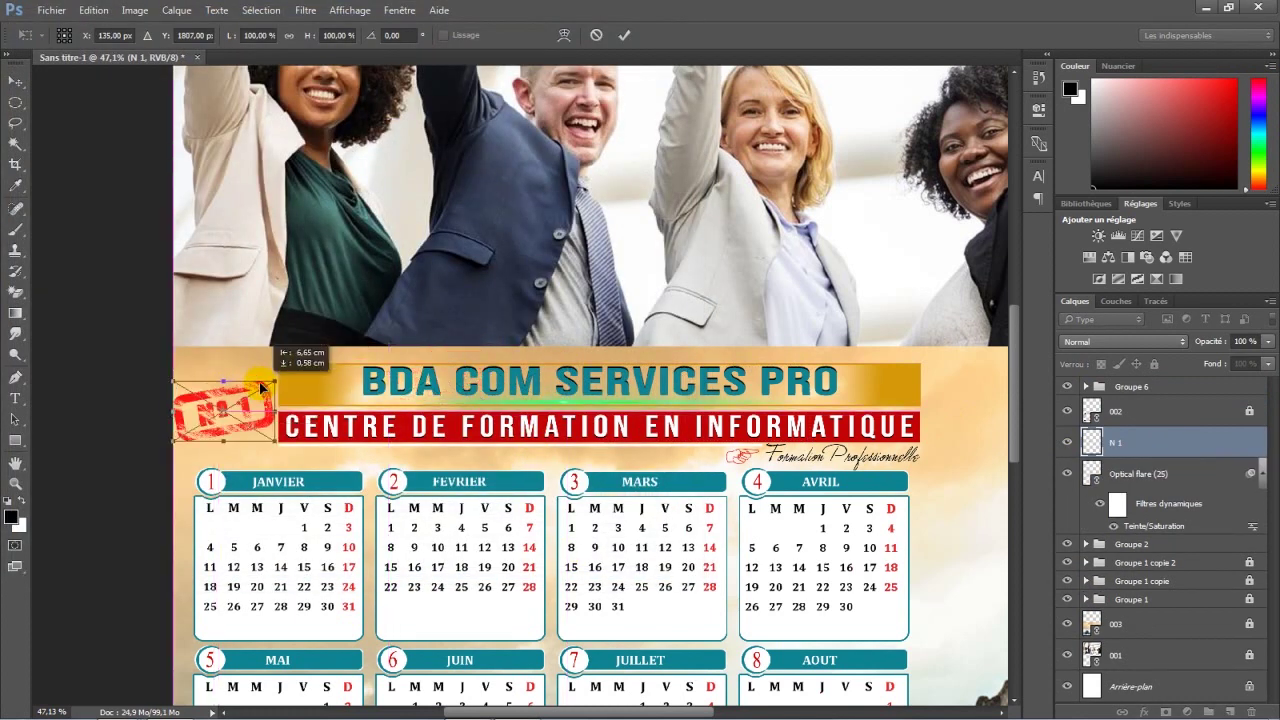
pyautogui.click(624, 36)
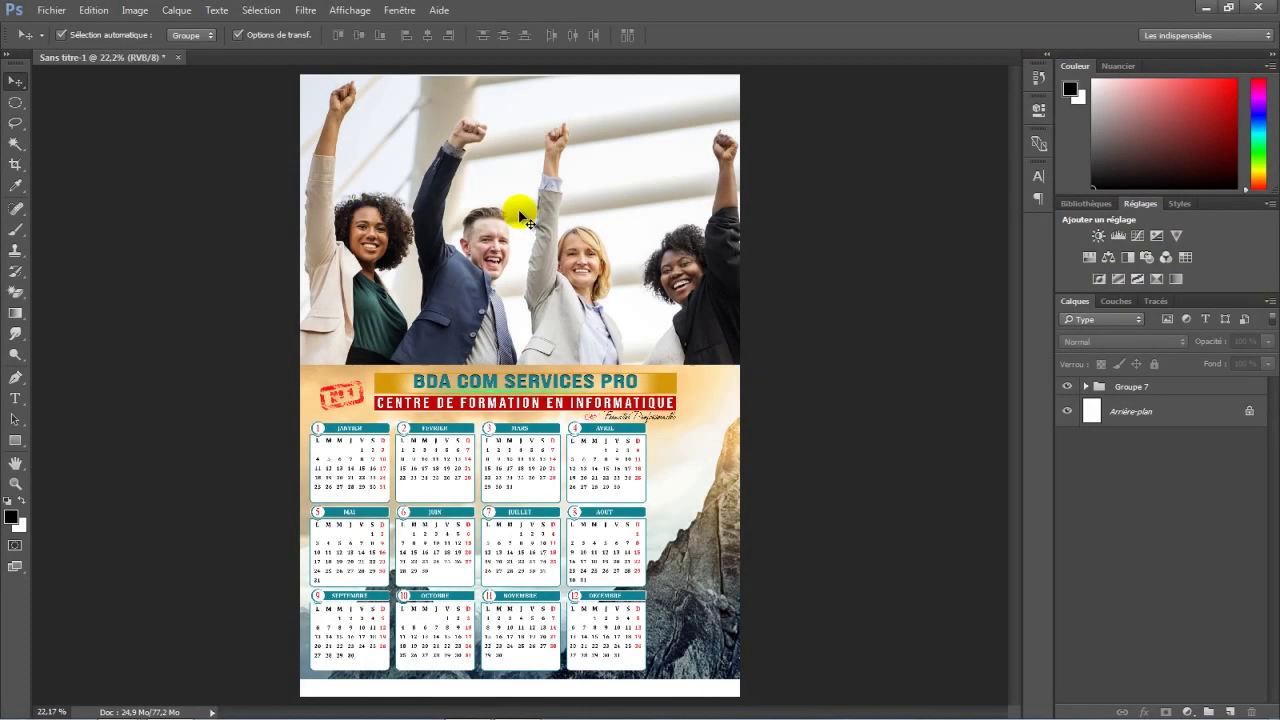
# Step: Start a new text line over the upper part of the group photo
pyautogui.scroll(2, 520, 216)
pyautogui.moveTo(503, 156); pyautogui.dragTo(513, 331)
pyautogui.scroll(1, 691, 343)
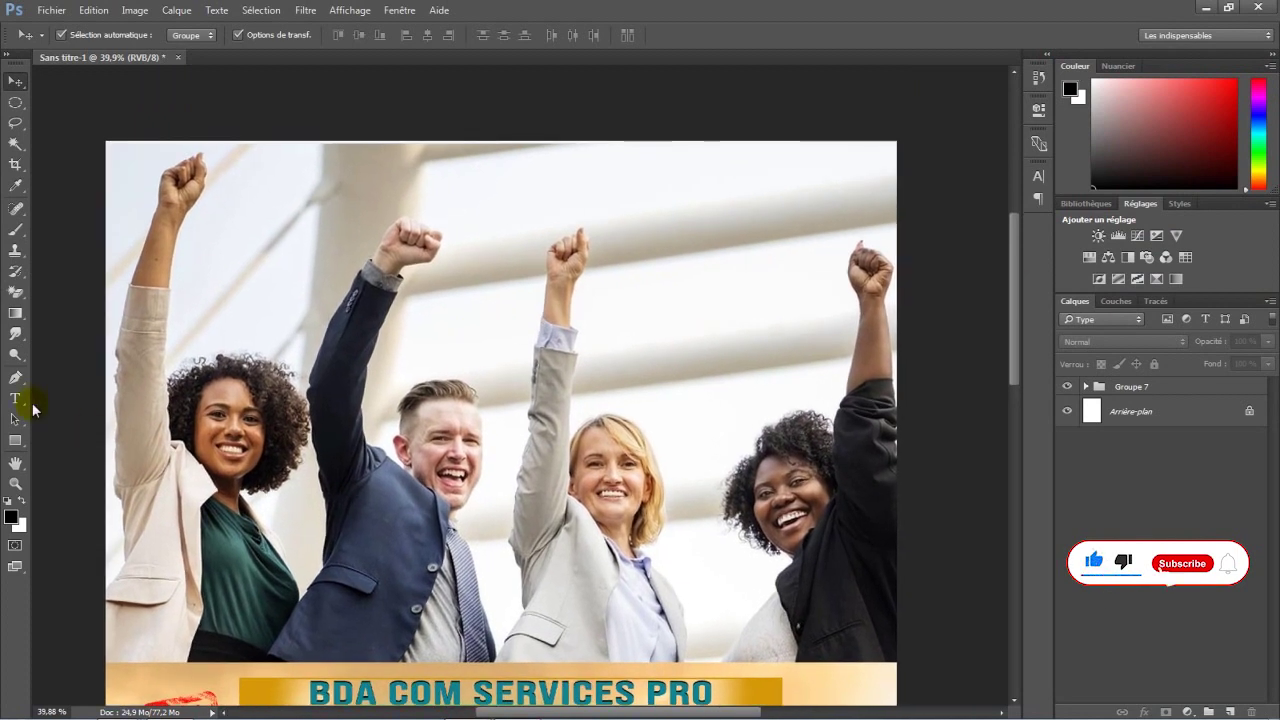
pyautogui.click(15, 398)
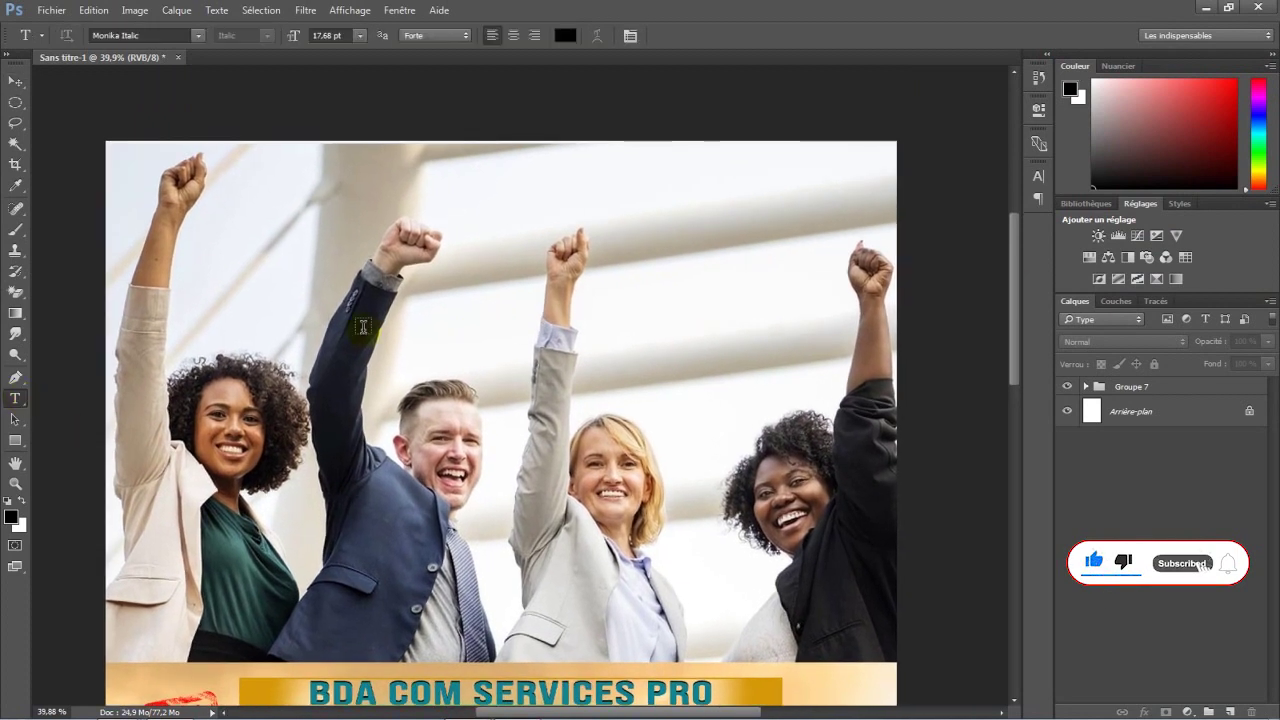
pyautogui.click(461, 202)
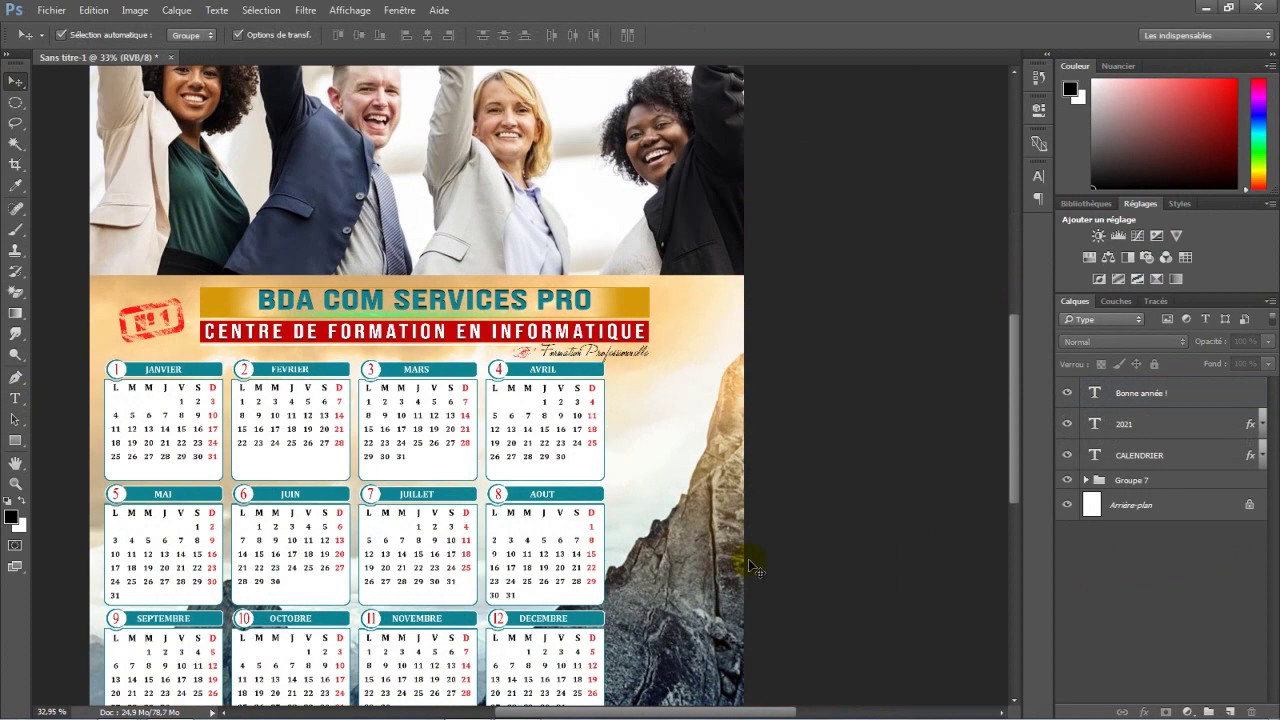
# Step: Draw a 406 px circle with red fill and red outline and place it beside the AVRIL panel
pyautogui.scroll(2, 748, 559)
pyautogui.scroll(2, 755, 568)
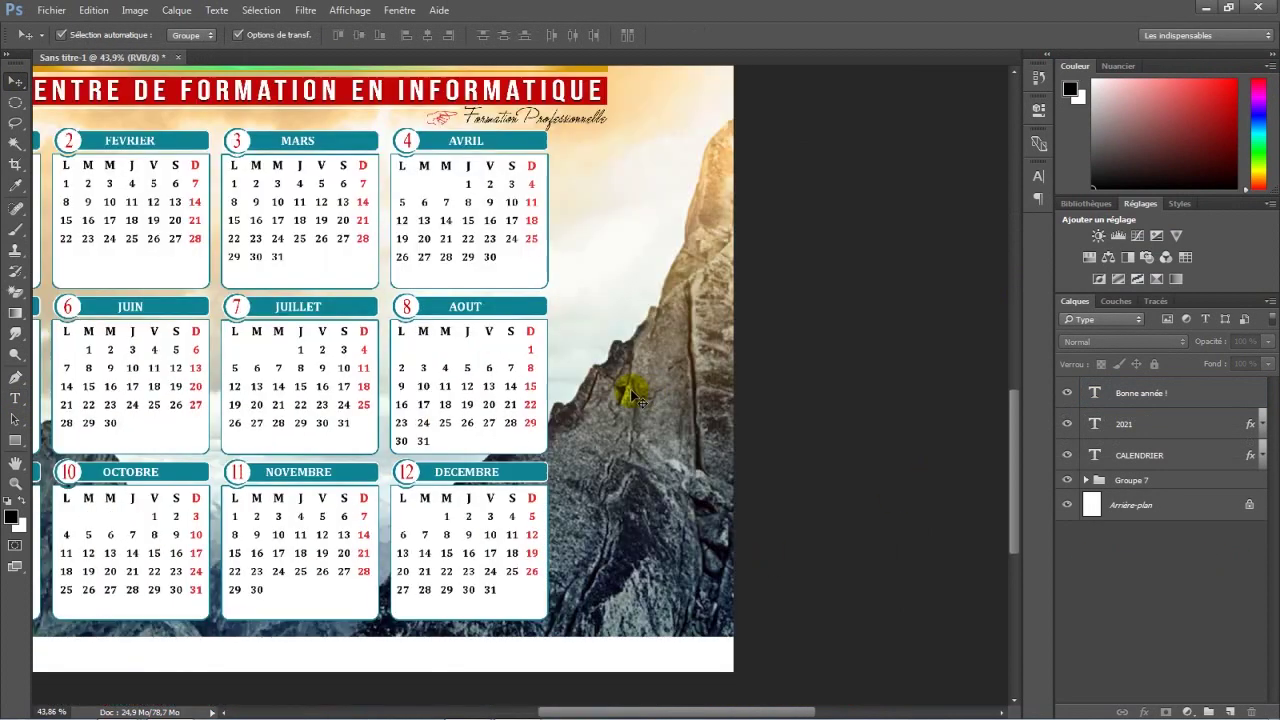
pyautogui.click(20, 445)
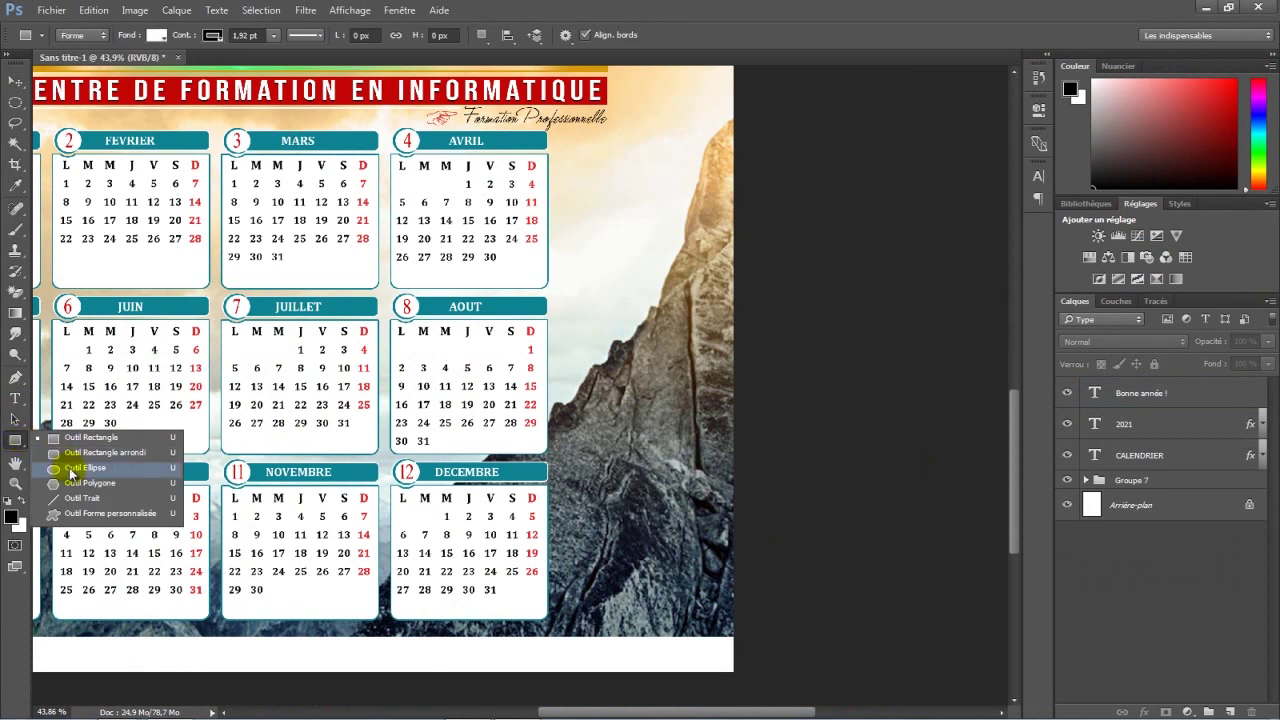
pyautogui.click(71, 470)
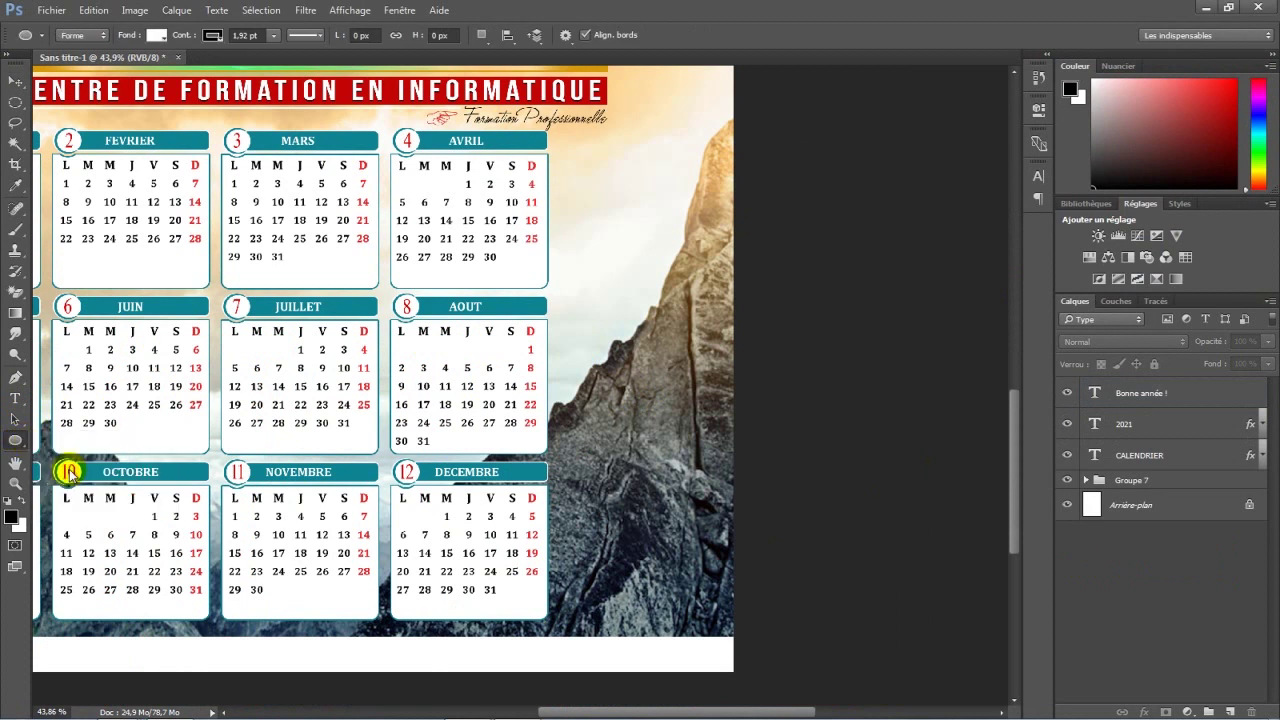
pyautogui.click(157, 37)
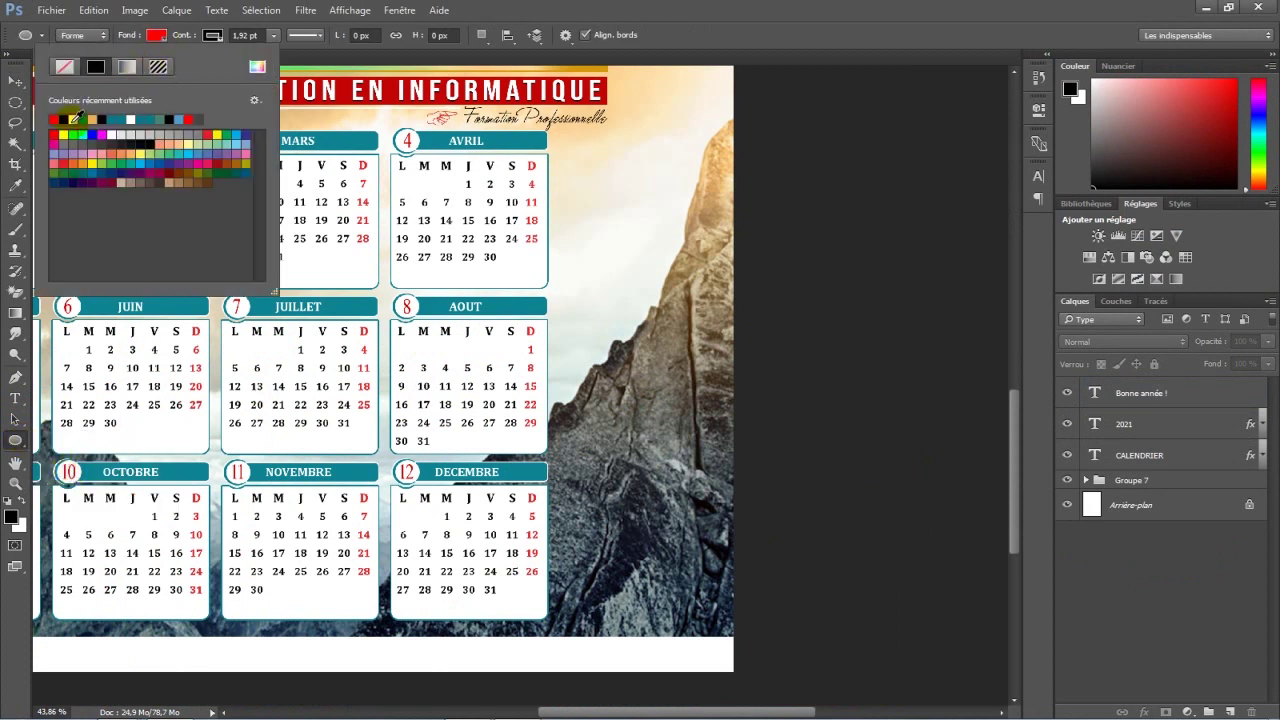
pyautogui.click(207, 37)
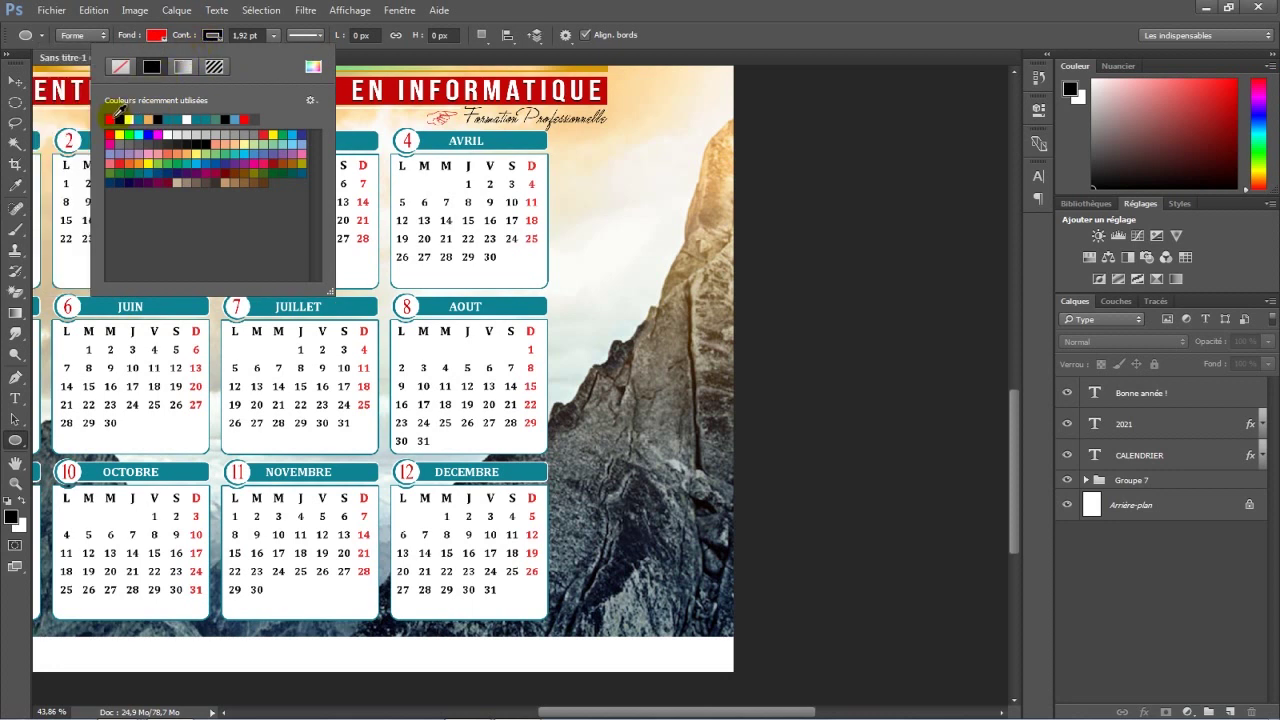
pyautogui.click(275, 42)
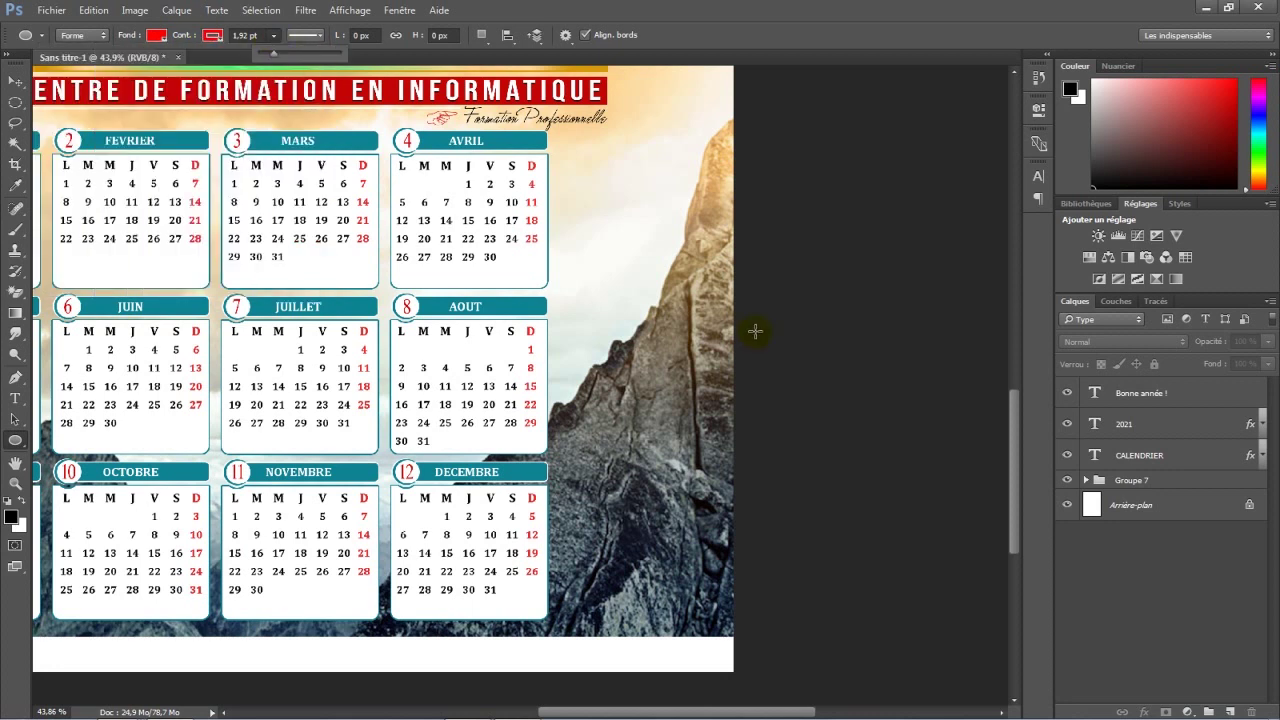
pyautogui.moveTo(606, 196); pyautogui.dragTo(666, 290)
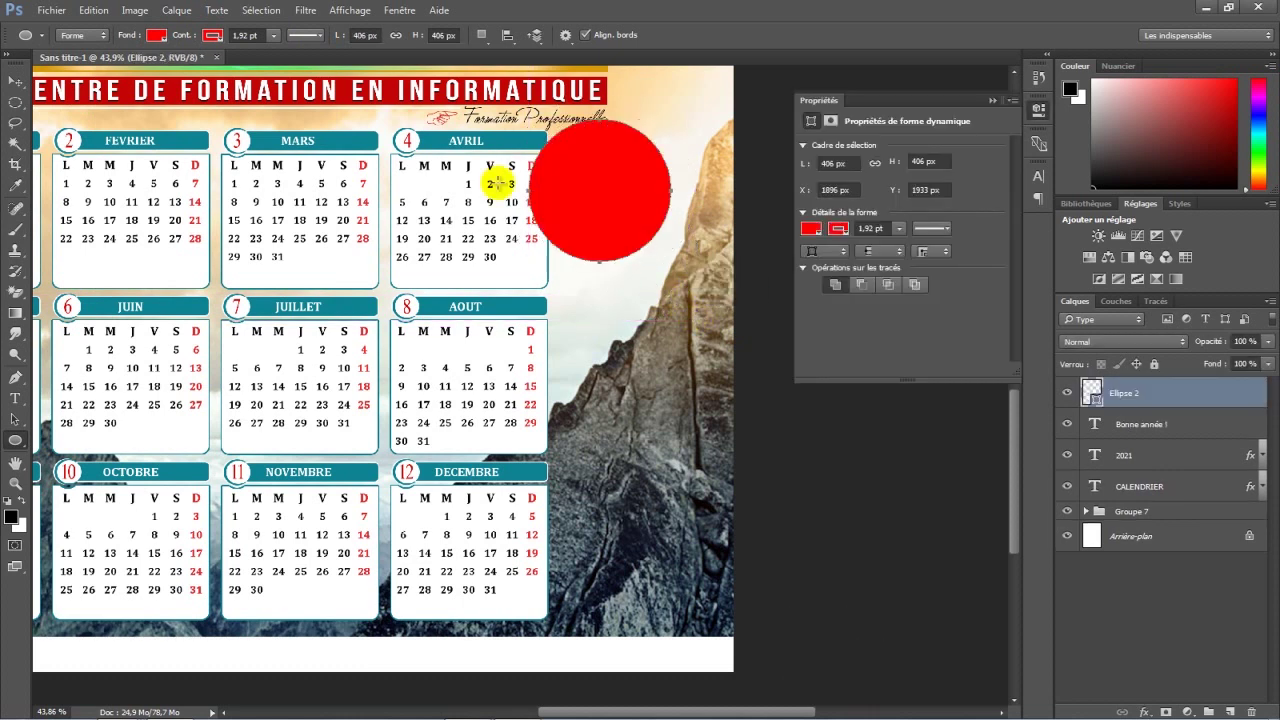
pyautogui.click(14, 81)
pyautogui.moveTo(605, 157); pyautogui.dragTo(646, 190)
# Step: Rasterize the red circle's layer and duplicate it
pyautogui.rightClick(1198, 398)
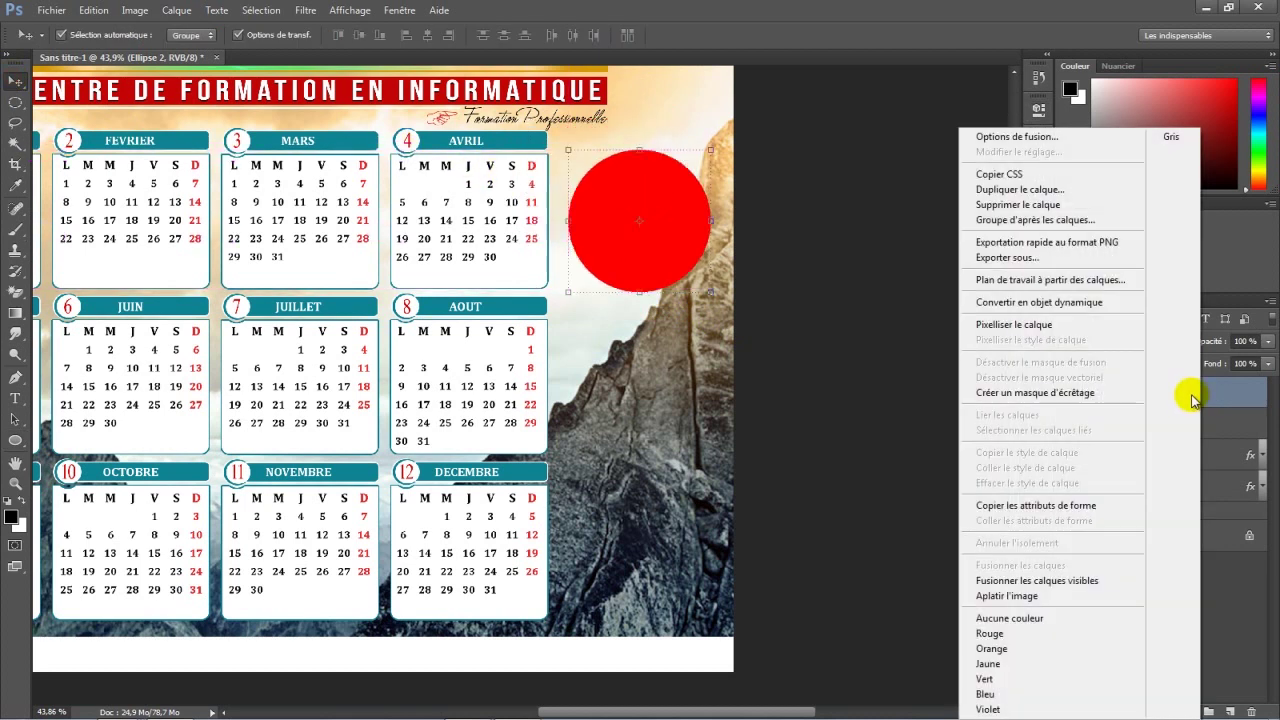
pyautogui.click(1049, 333)
pyautogui.moveTo(1205, 406); pyautogui.dragTo(1231, 712)
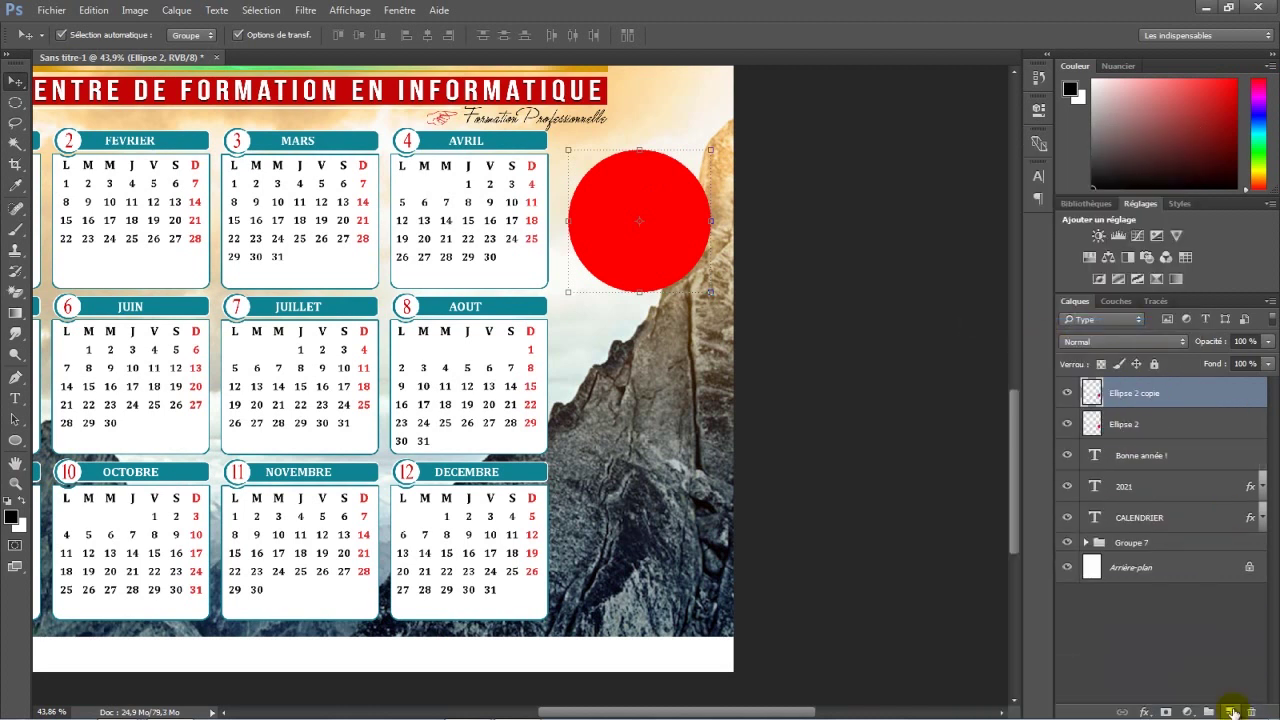
# Step: Apply a white color overlay to the duplicated circle
pyautogui.doubleClick(1206, 394)
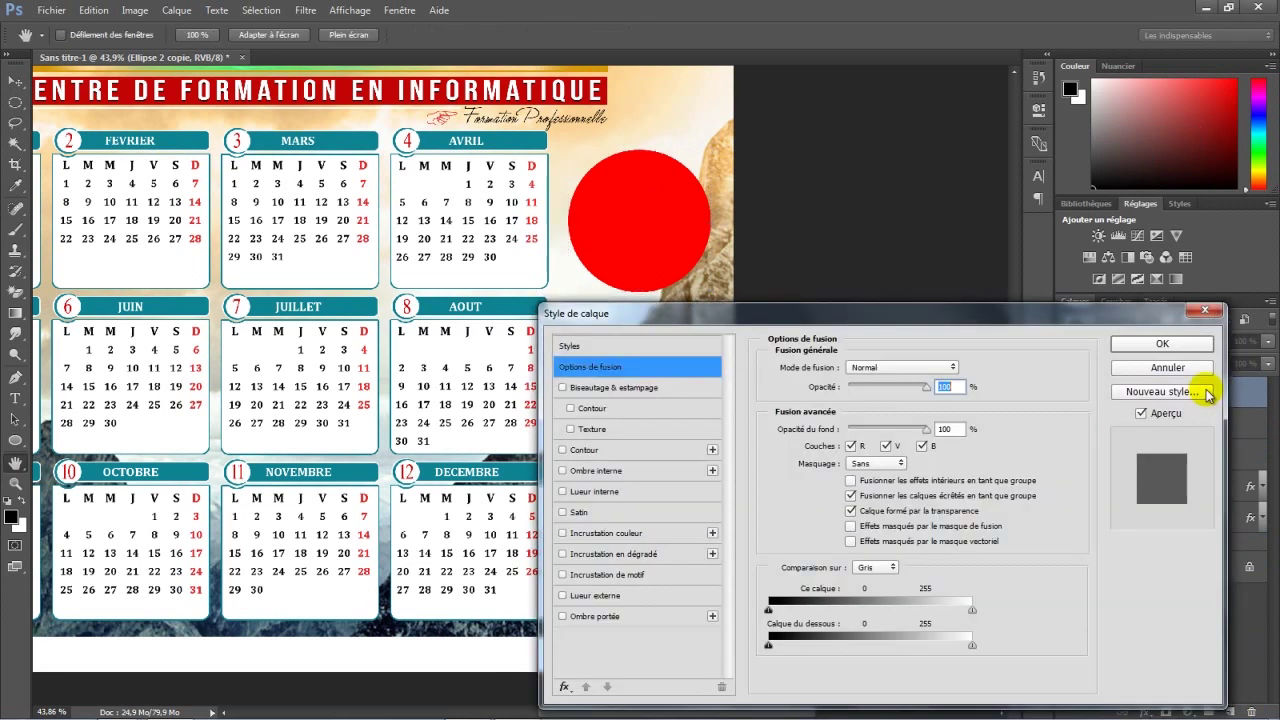
pyautogui.click(610, 533)
pyautogui.click(1163, 345)
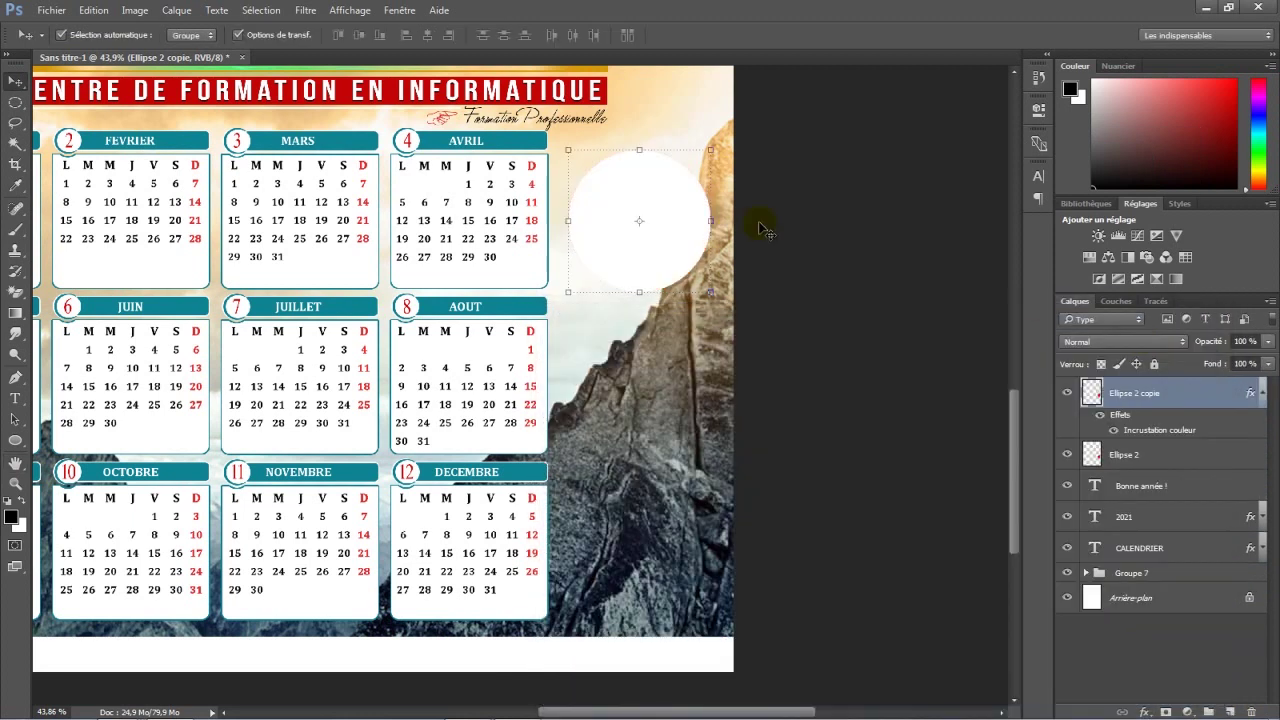
# Step: Offset and slightly shrink the white circle to leave a red crescent edge, and rasterize its layer style
pyautogui.moveTo(676, 206); pyautogui.dragTo(685, 208)
pyautogui.moveTo(720, 152); pyautogui.dragTo(714, 146)
pyautogui.press('Return')
pyautogui.rightClick(1208, 400)
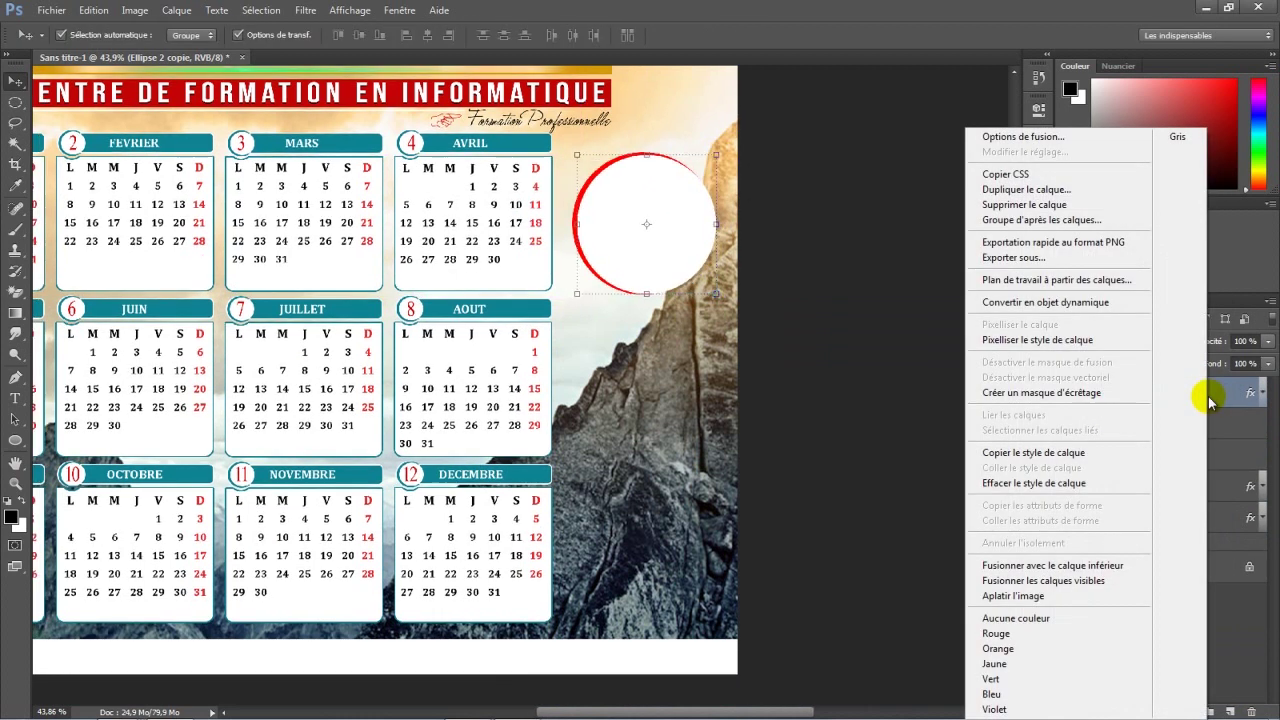
pyautogui.click(1036, 341)
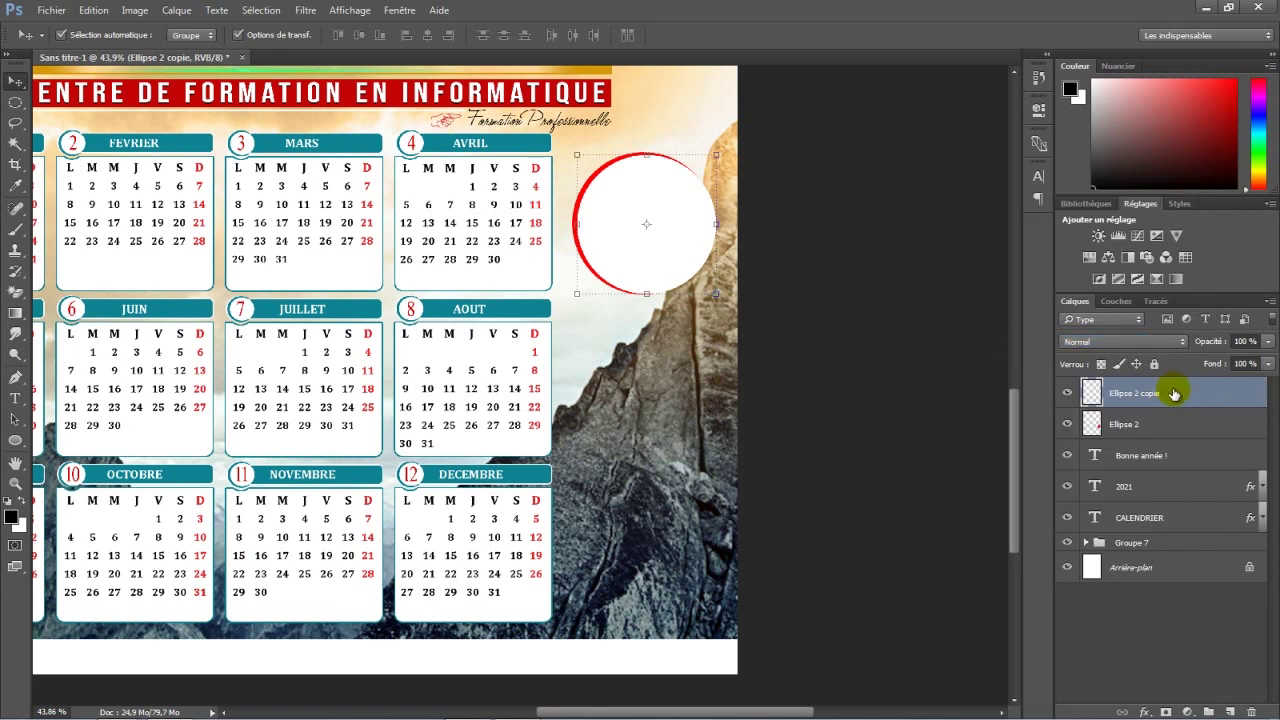
pyautogui.click(481, 392)
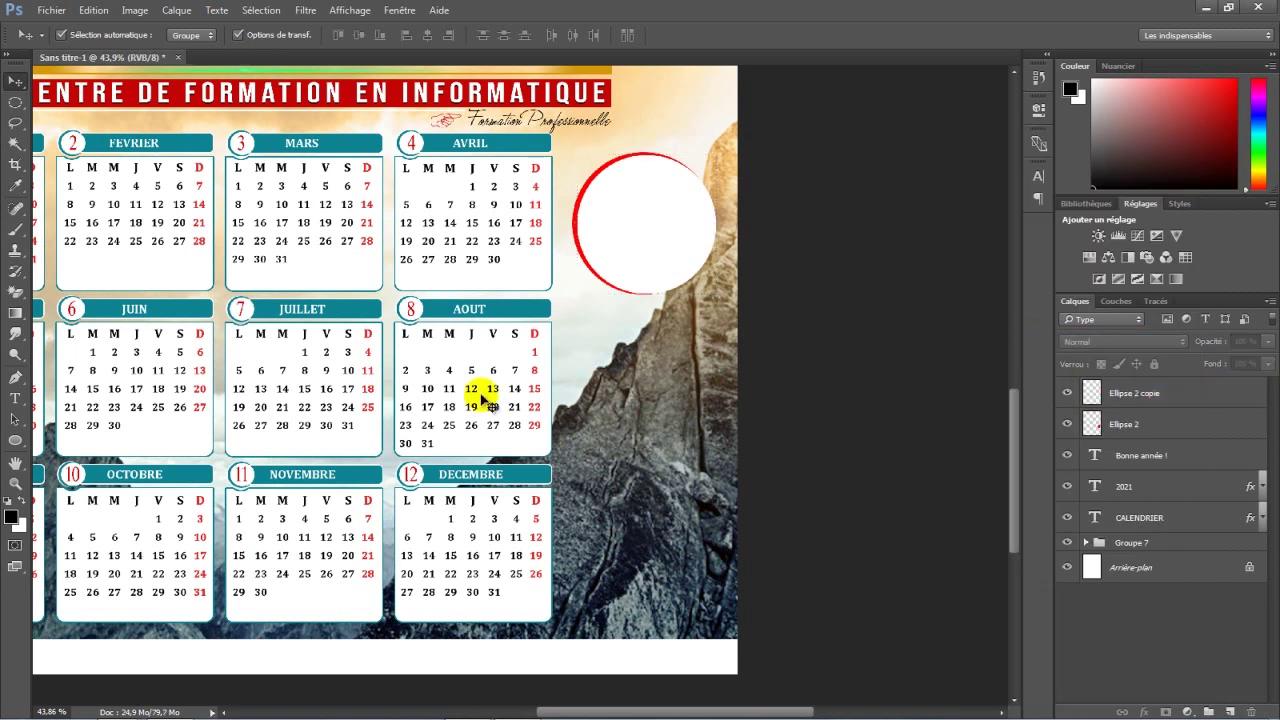
# Step: Place the Capture1 photo as a linked file, scale it to 18.41 %, and position it over the white circle
pyautogui.click(60, 11)
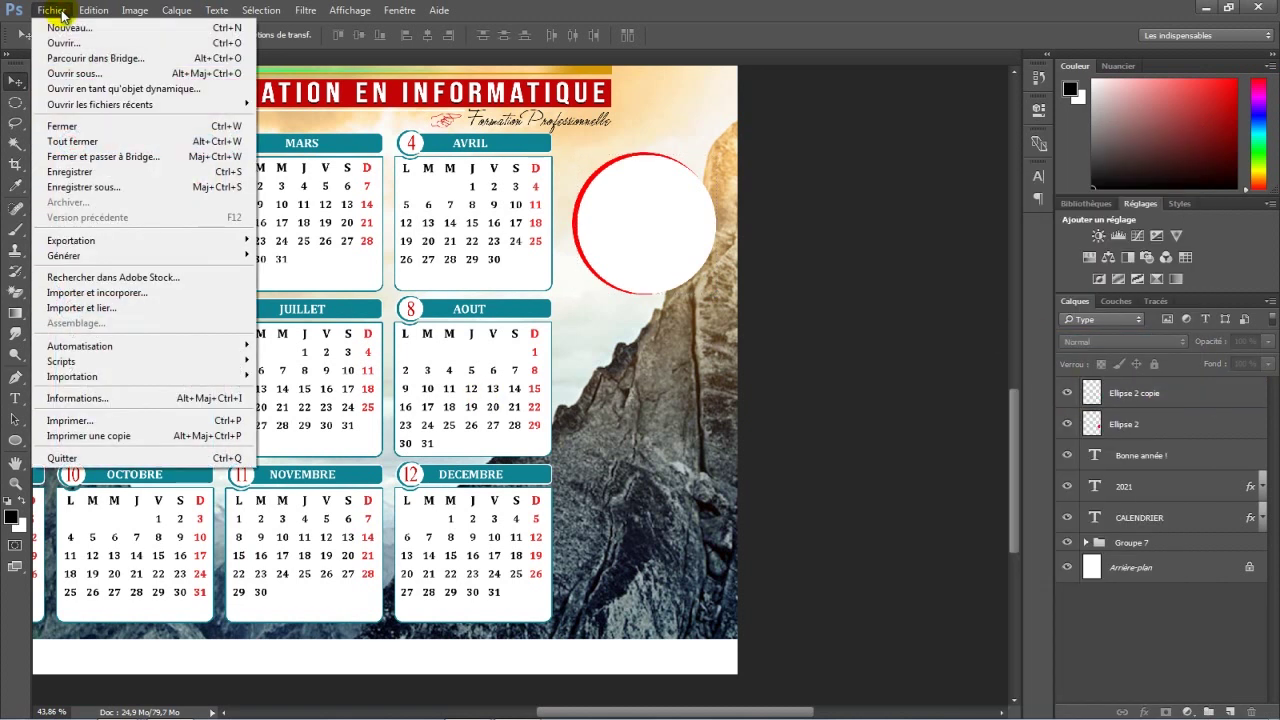
pyautogui.click(84, 307)
pyautogui.click(462, 135)
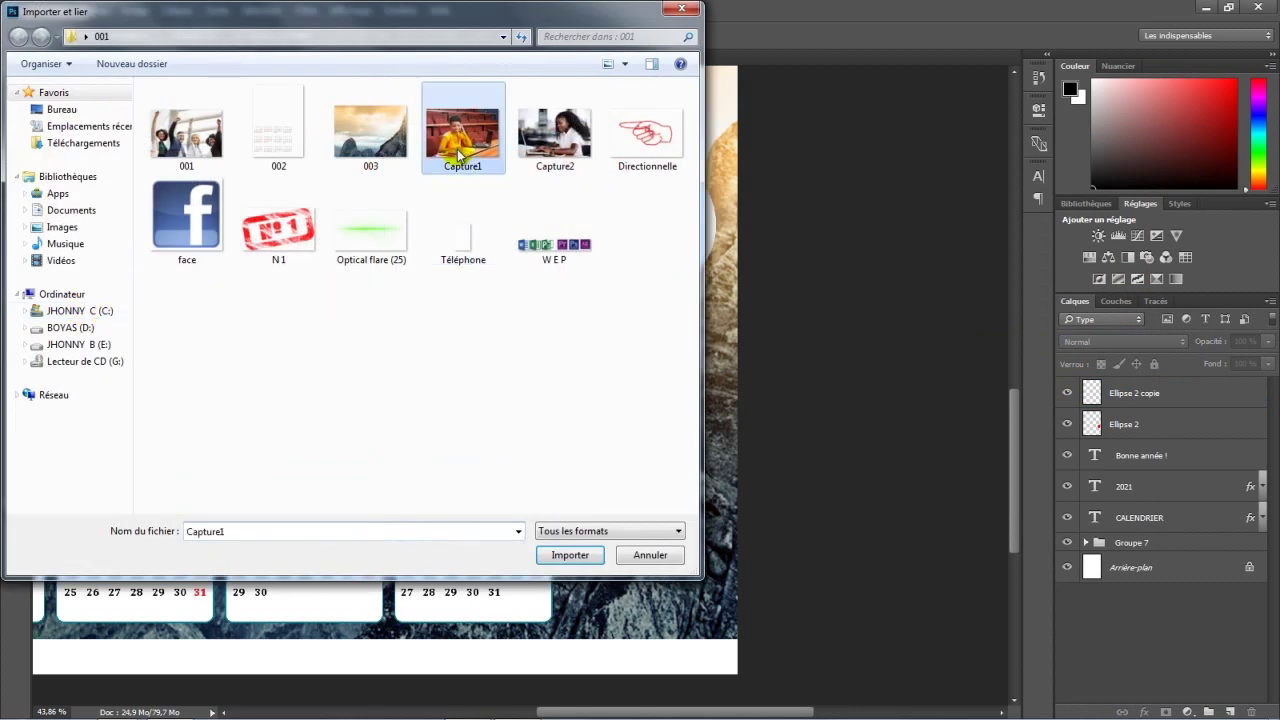
pyautogui.click(580, 554)
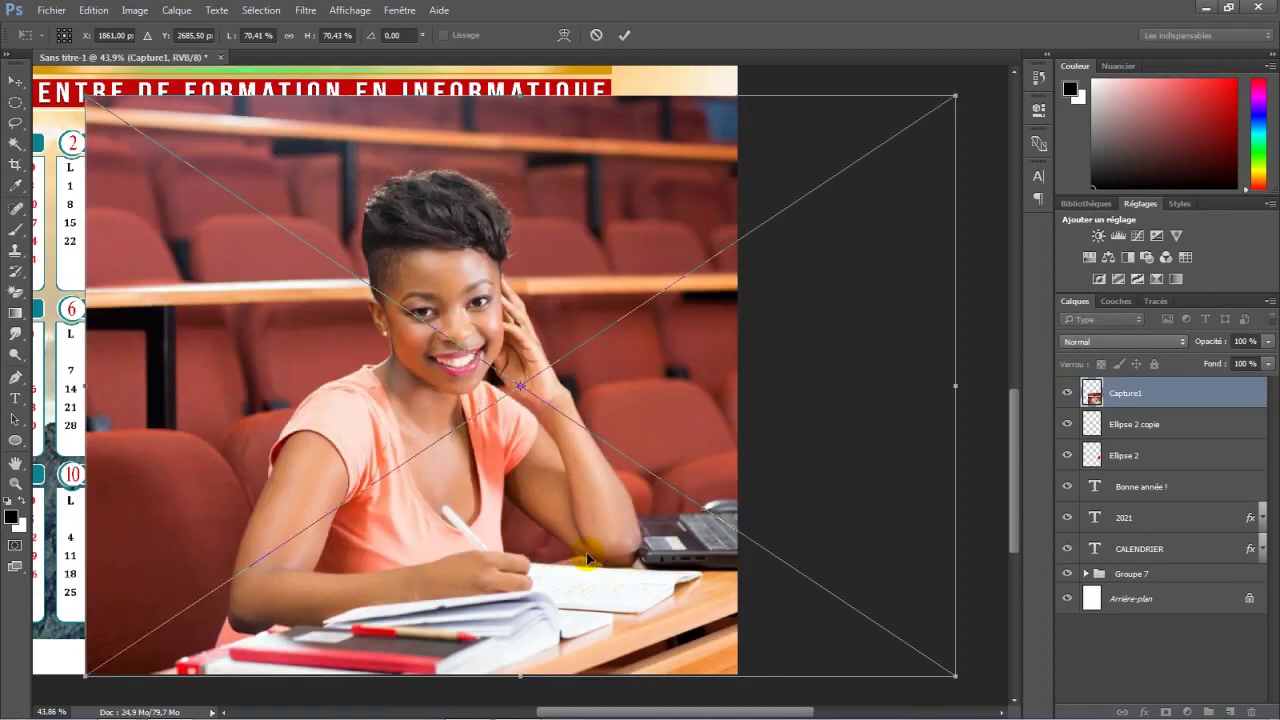
pyautogui.moveTo(306, 37); pyautogui.dragTo(268, 58)
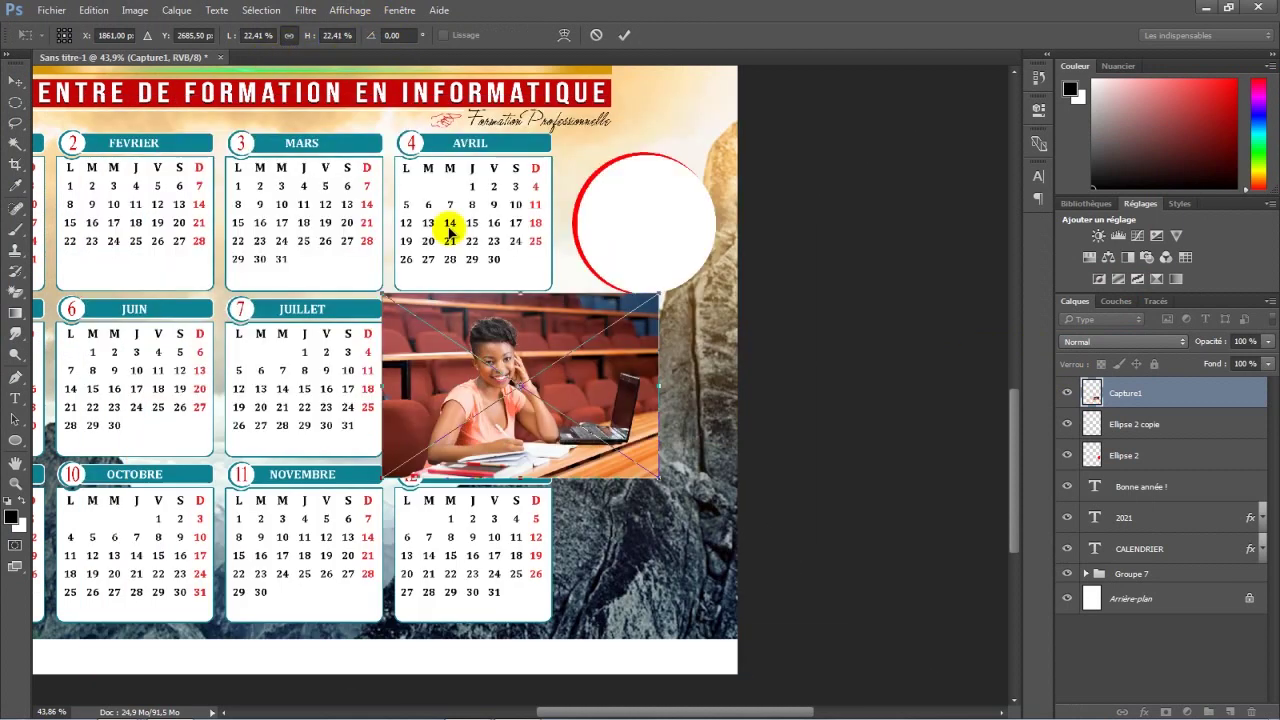
pyautogui.moveTo(616, 379); pyautogui.dragTo(708, 225)
pyautogui.moveTo(311, 42); pyautogui.dragTo(307, 41)
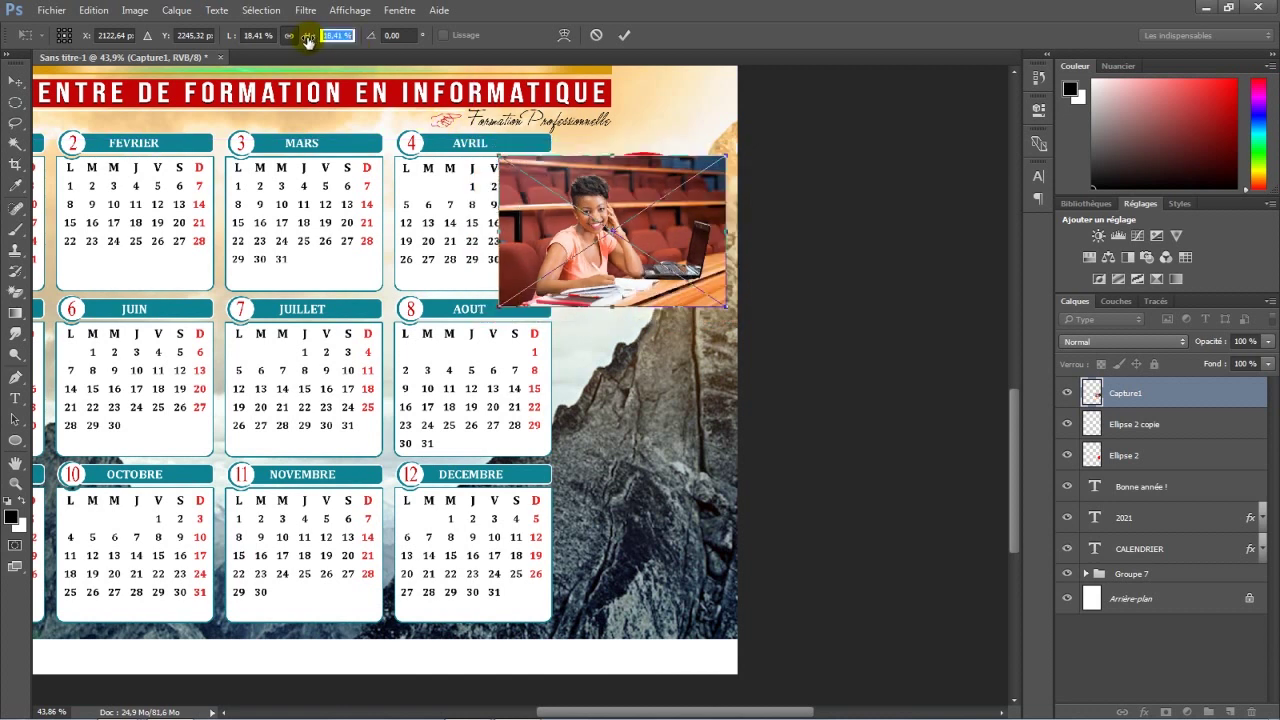
pyautogui.moveTo(654, 263); pyautogui.dragTo(698, 250)
pyautogui.click(624, 36)
# Step: Clip the Capture1 photo to the white circle, then shrink and recenter it inside the mask
pyautogui.rightClick(1207, 401)
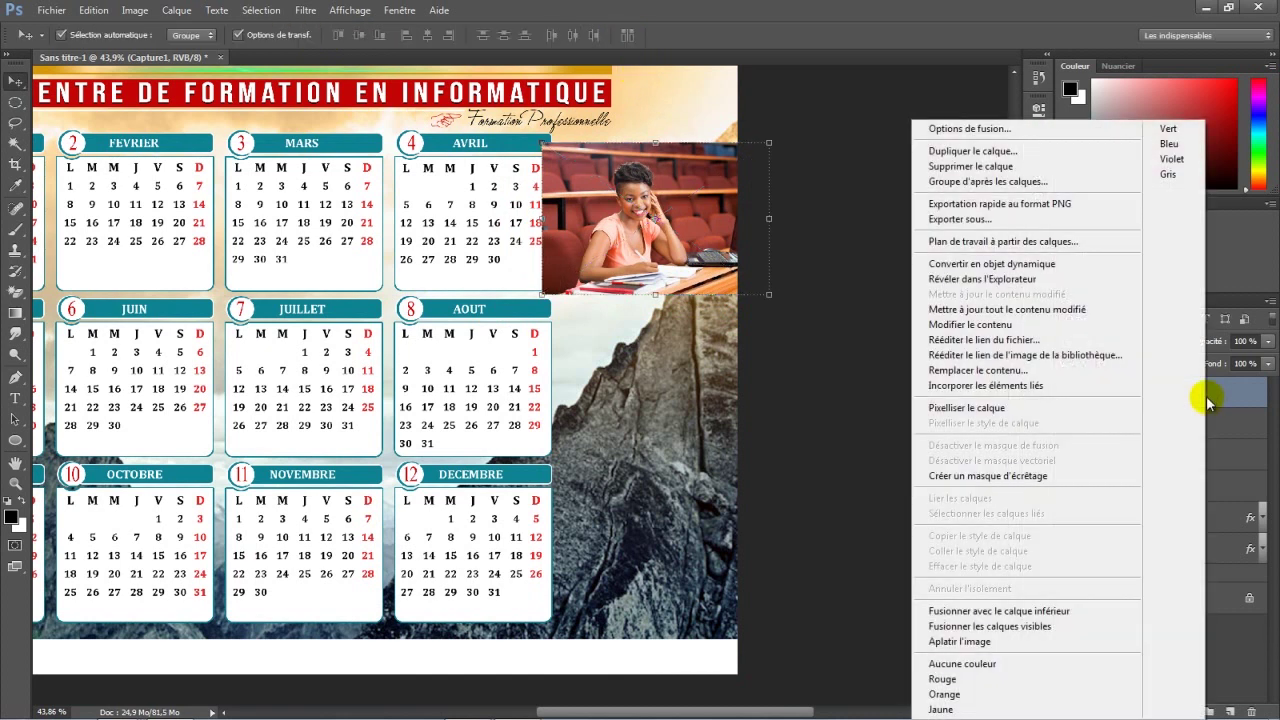
pyautogui.click(1010, 478)
pyautogui.click(768, 145)
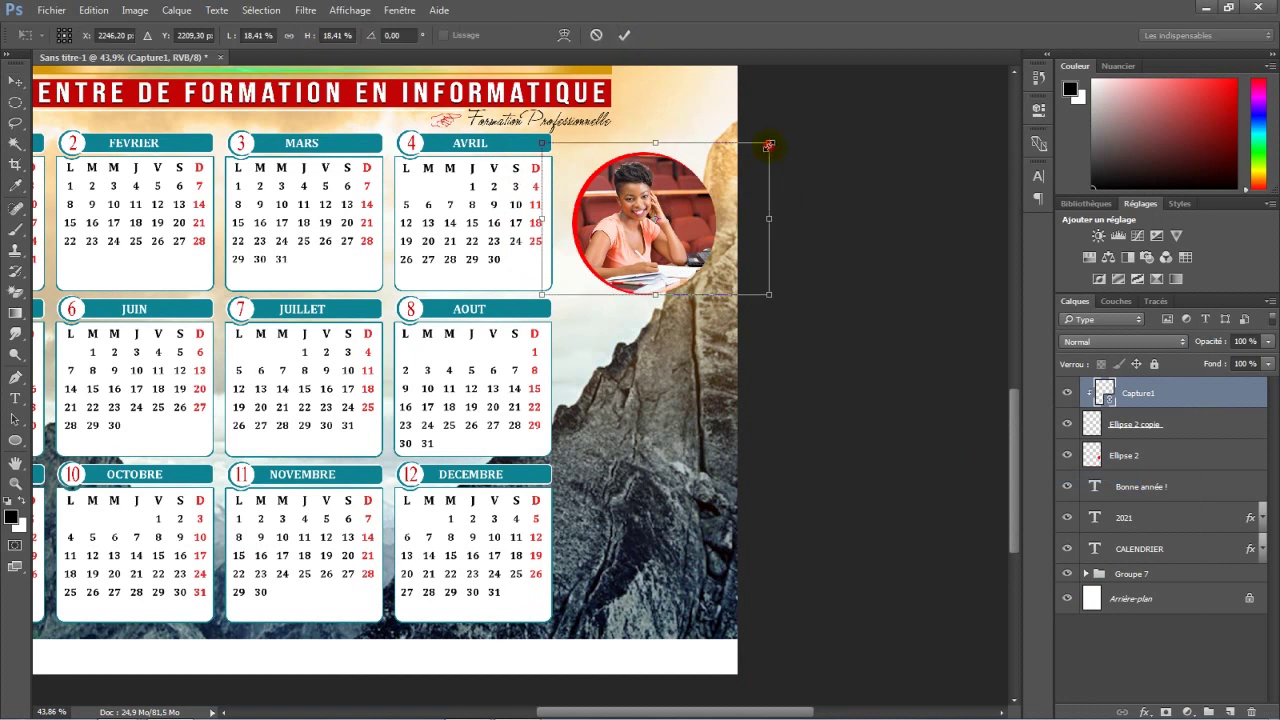
pyautogui.moveTo(769, 143); pyautogui.dragTo(750, 155)
pyautogui.moveTo(654, 193); pyautogui.dragTo(664, 191)
pyautogui.click(623, 35)
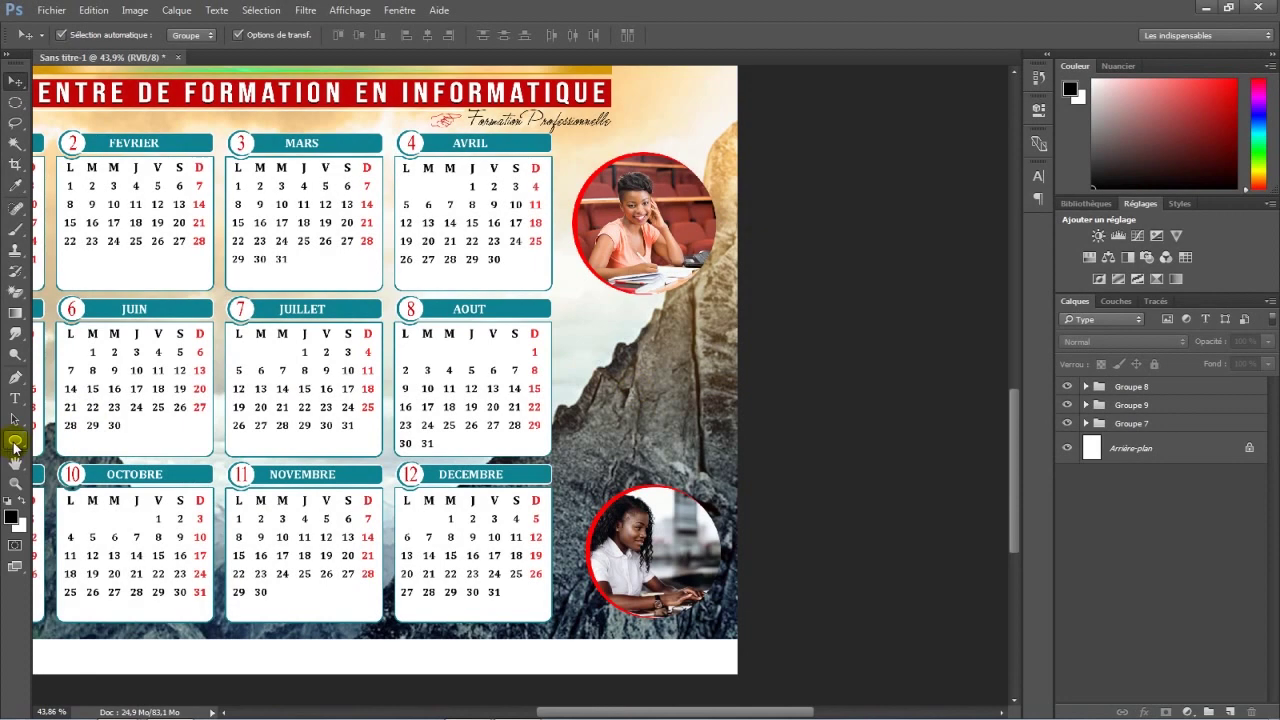
# Step: Draw a rounded rectangle with dark grey fill and outline between the two round photos
pyautogui.click(14, 442)
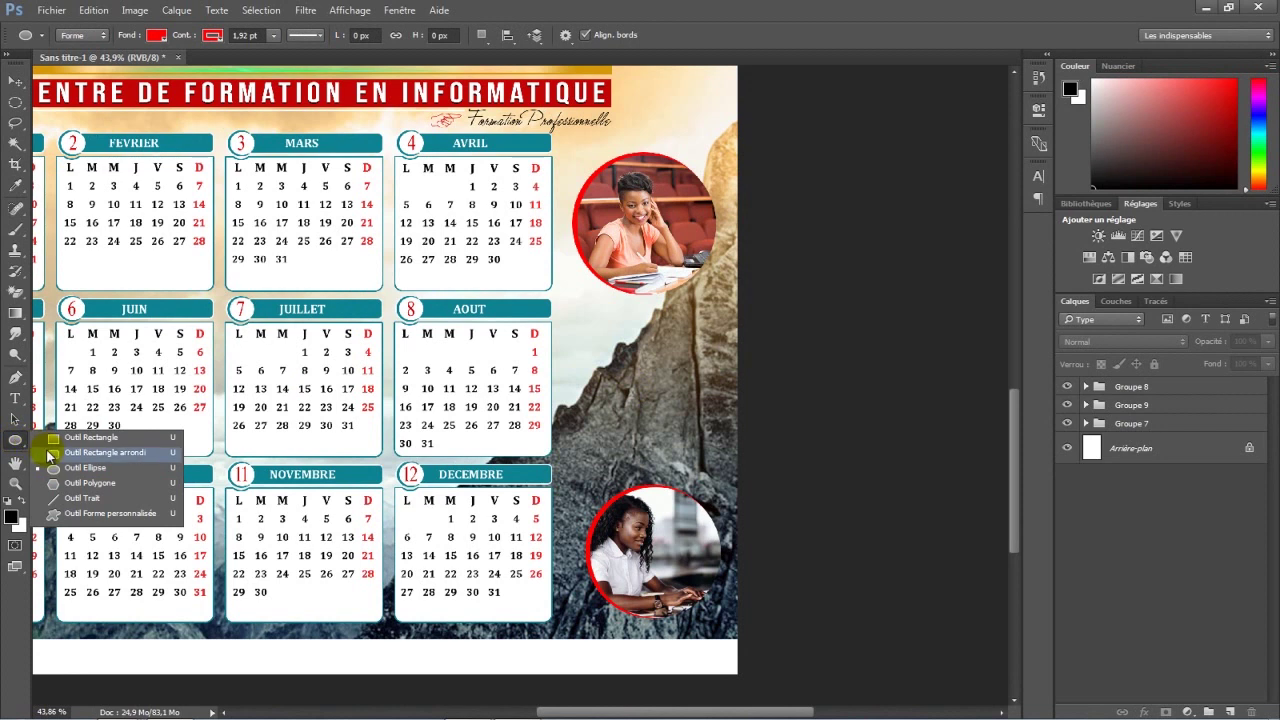
pyautogui.click(100, 452)
pyautogui.click(160, 37)
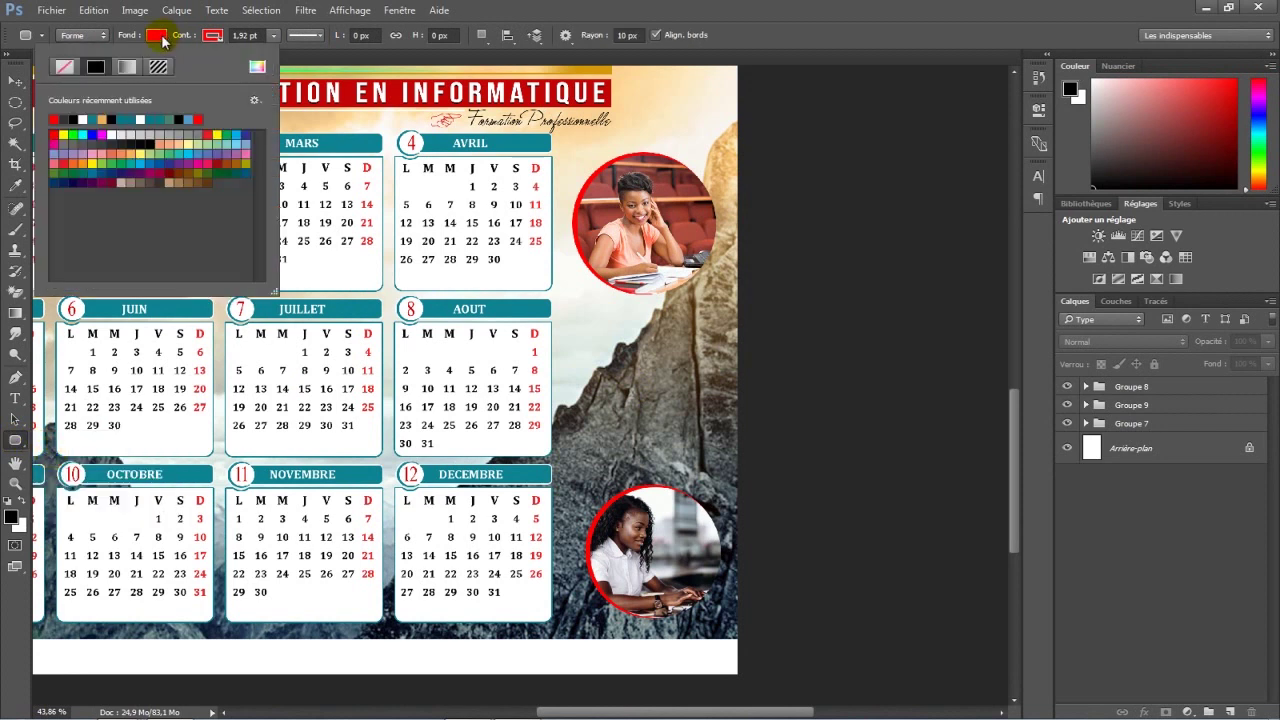
pyautogui.click(258, 68)
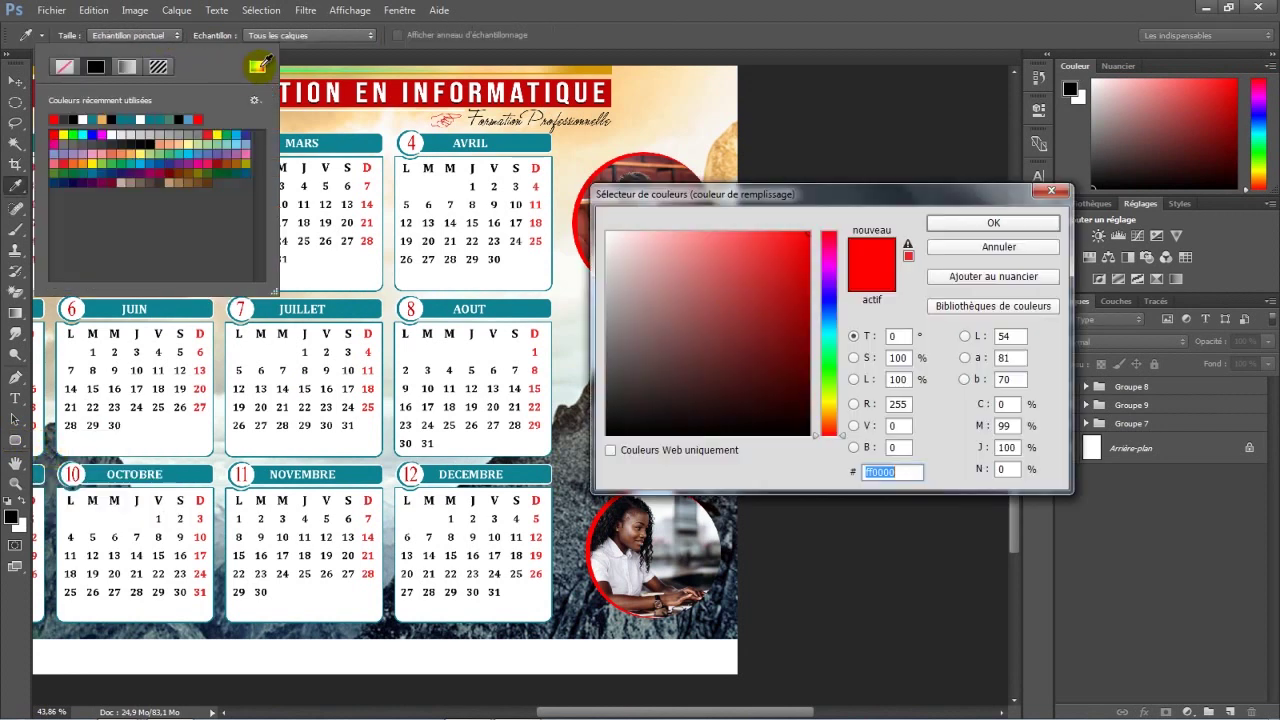
pyautogui.moveTo(705, 404); pyautogui.dragTo(615, 379)
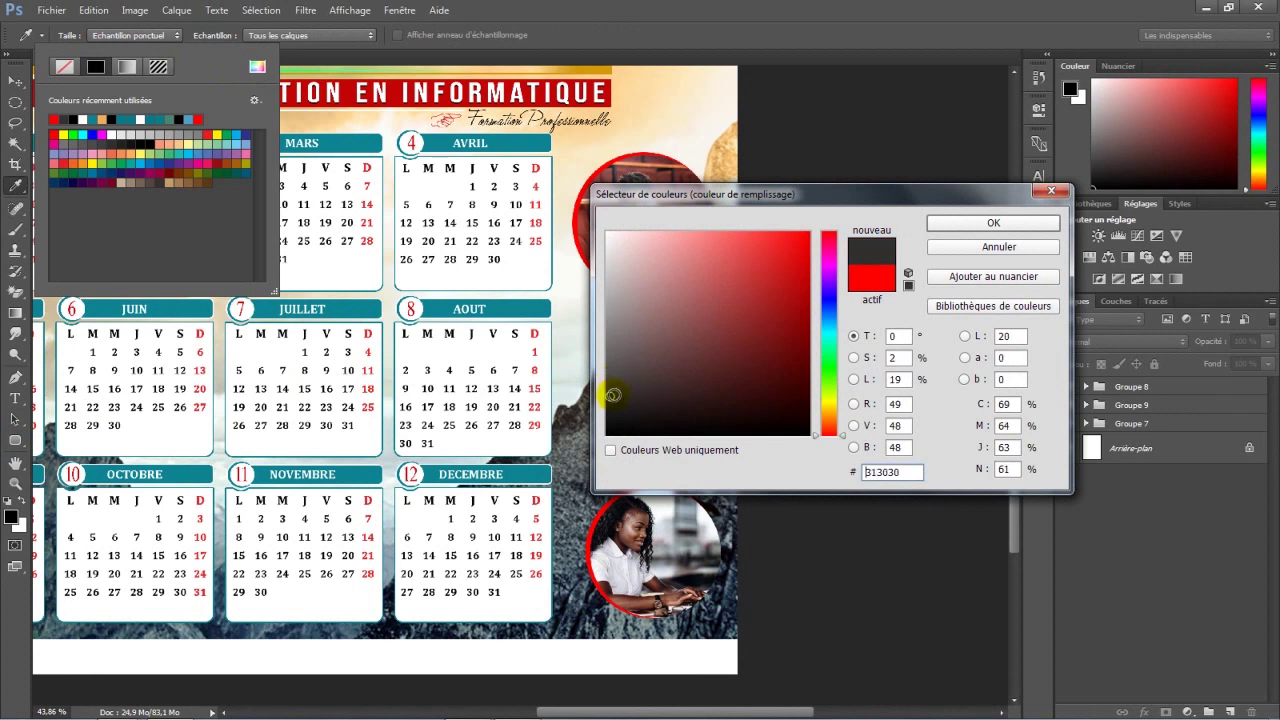
pyautogui.click(975, 220)
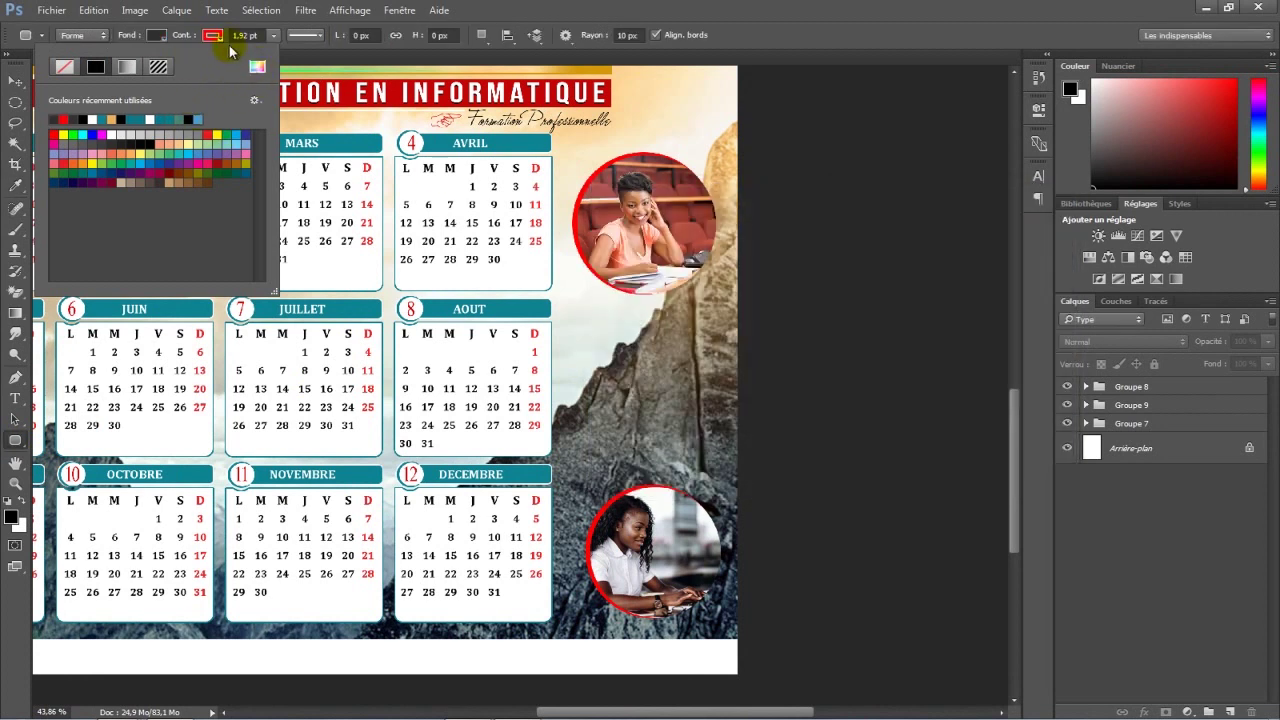
pyautogui.click(213, 36)
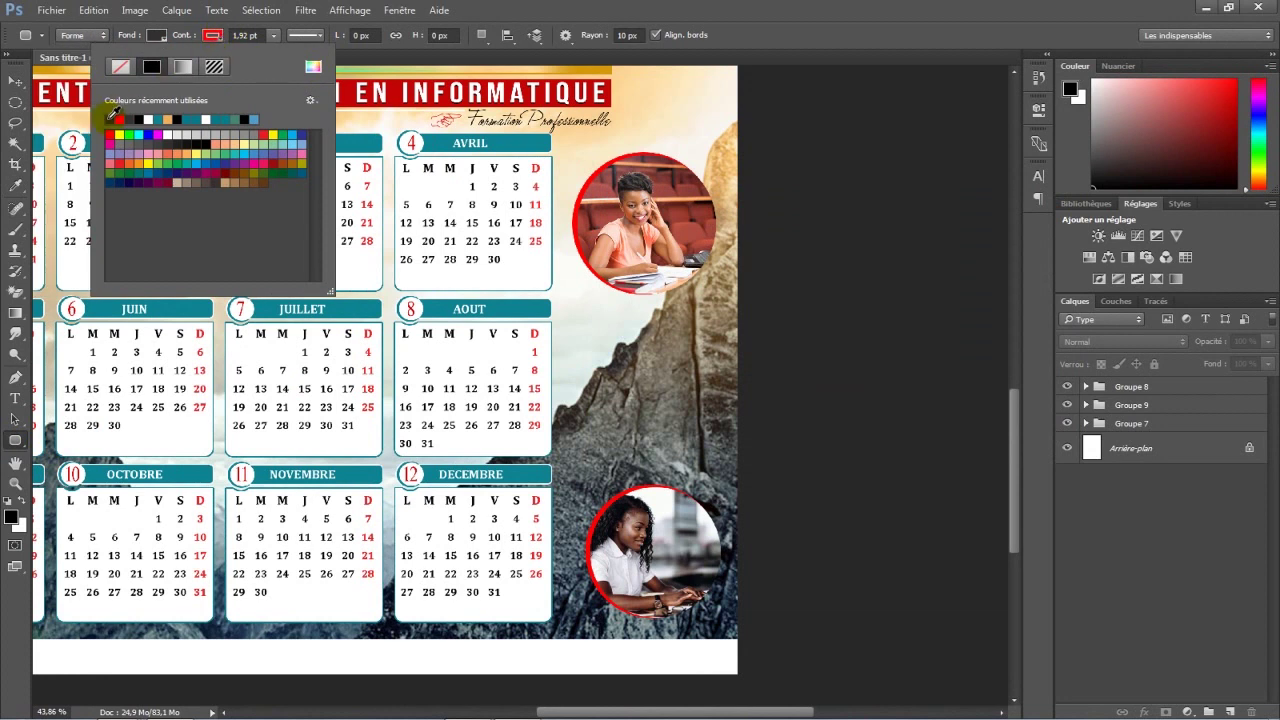
pyautogui.click(584, 311)
pyautogui.moveTo(576, 313)
pyautogui.mouseDown()
pyautogui.moveTo(700, 430)
pyautogui.moveTo(720, 472)
pyautogui.mouseUp()
# Step: Adjust the dark rectangle's corner radius and narrow the shape from both sides
pyautogui.moveTo(942, 263); pyautogui.dragTo(957, 267)
pyautogui.click(993, 101)
pyautogui.click(15, 81)
pyautogui.moveTo(576, 393); pyautogui.dragTo(579, 394)
pyautogui.moveTo(722, 394); pyautogui.dragTo(706, 384)
pyautogui.click(746, 37)
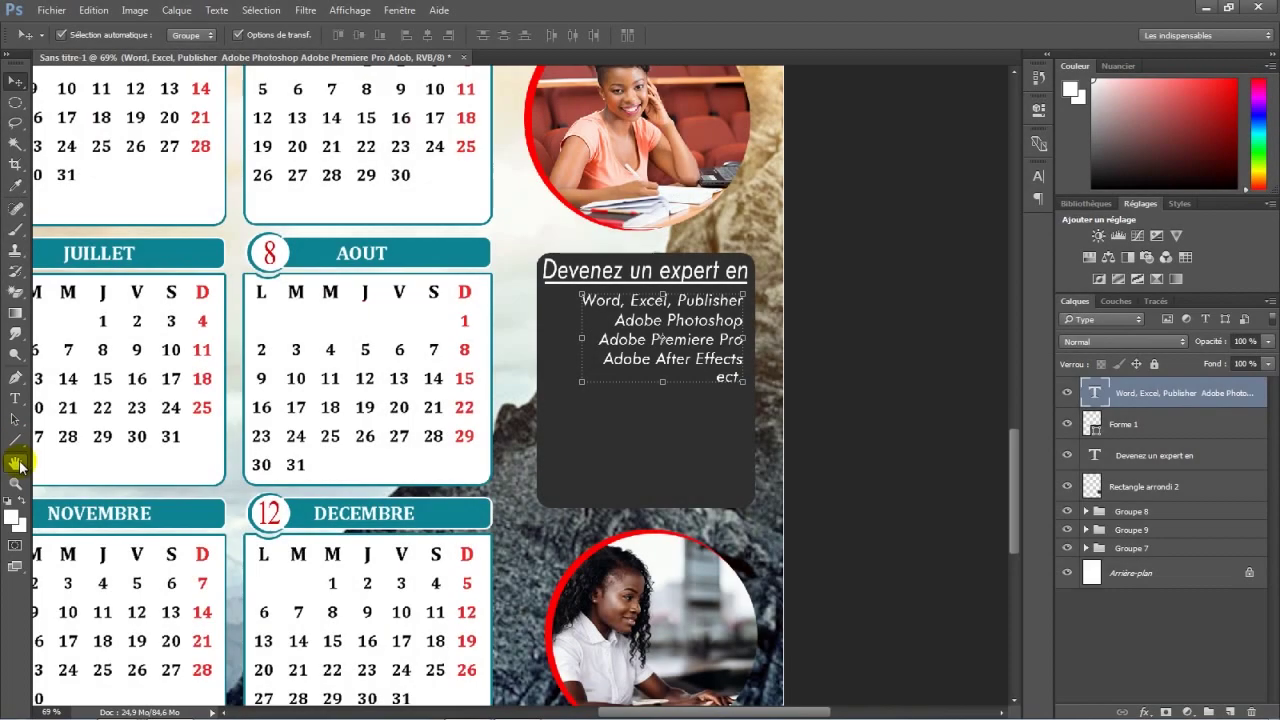
# Step: Draw a checked-box custom shape about 36 × 30 px with red fill and outline below the software list in the dark box
pyautogui.moveTo(15, 442); pyautogui.dragTo(58, 512)
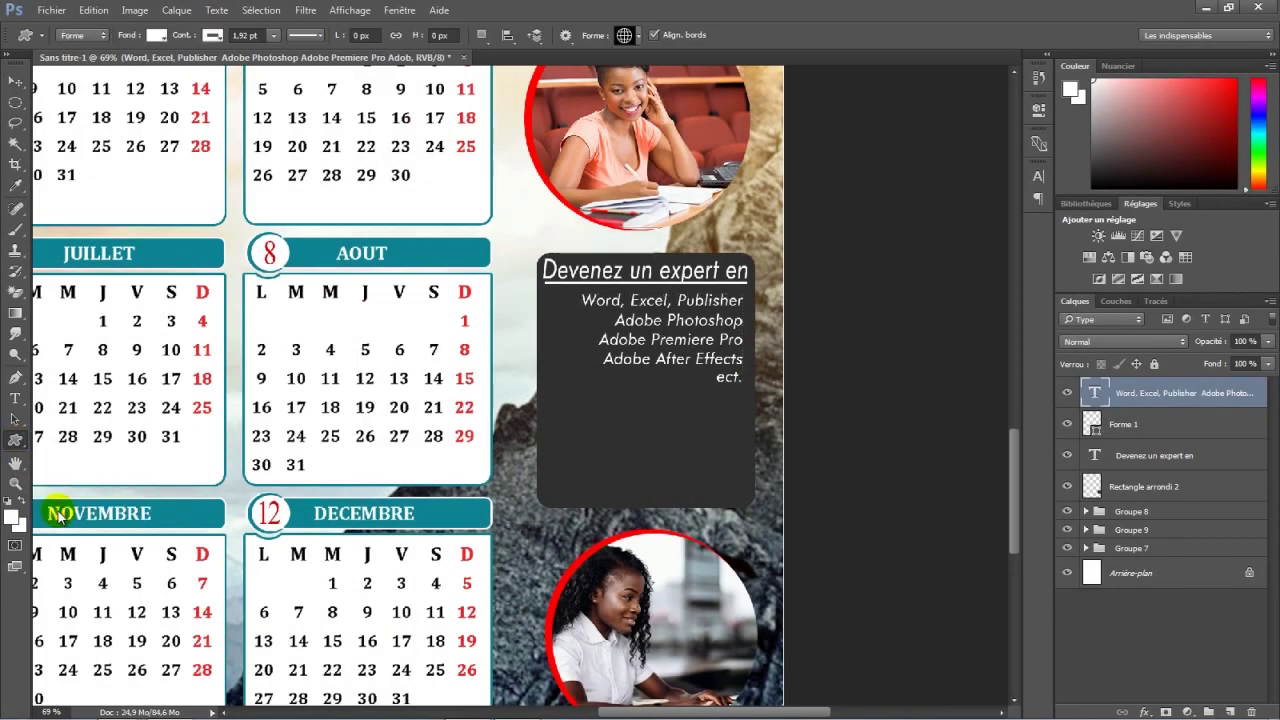
pyautogui.click(156, 36)
pyautogui.click(82, 119)
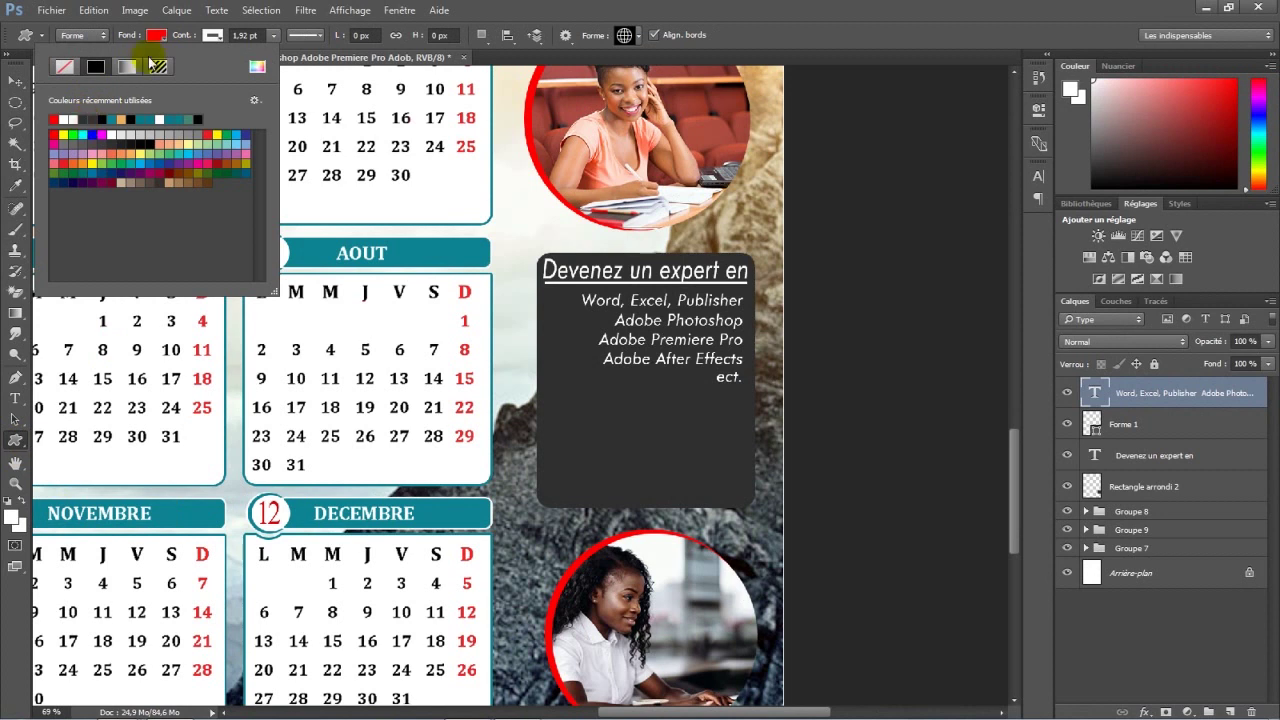
pyautogui.click(211, 35)
pyautogui.click(110, 119)
pyautogui.click(638, 36)
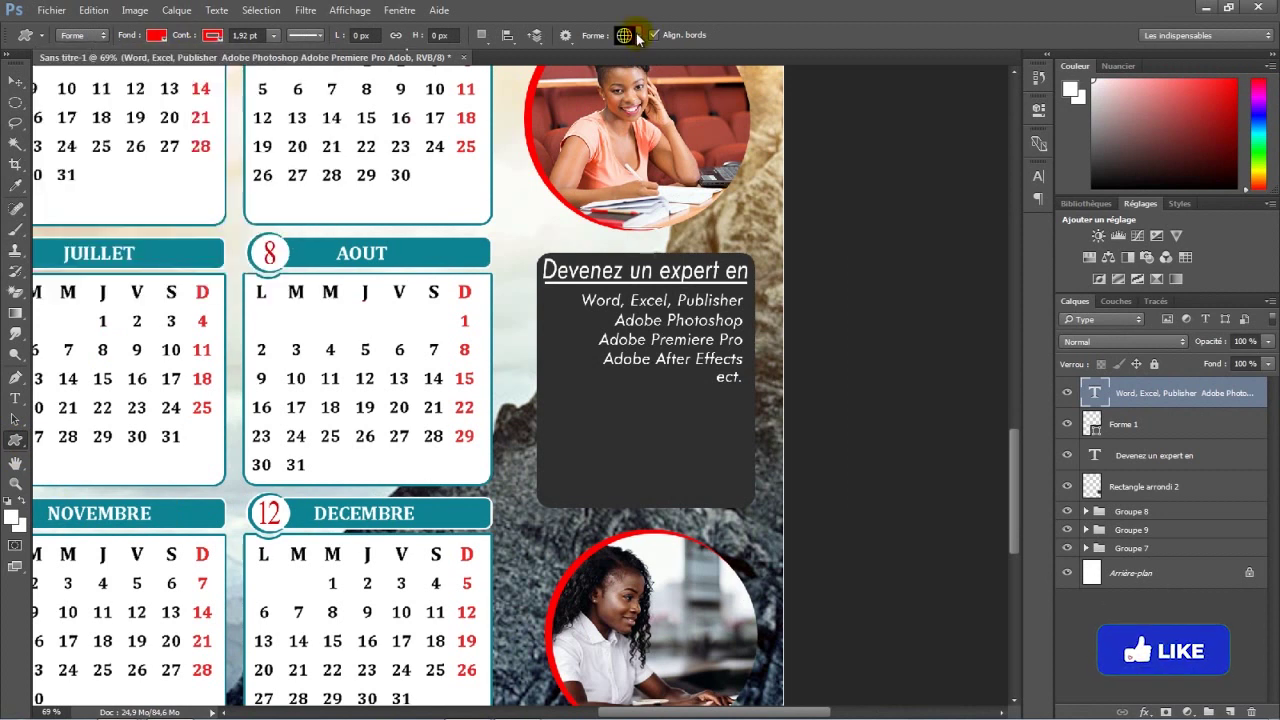
pyautogui.moveTo(812, 175); pyautogui.dragTo(811, 288)
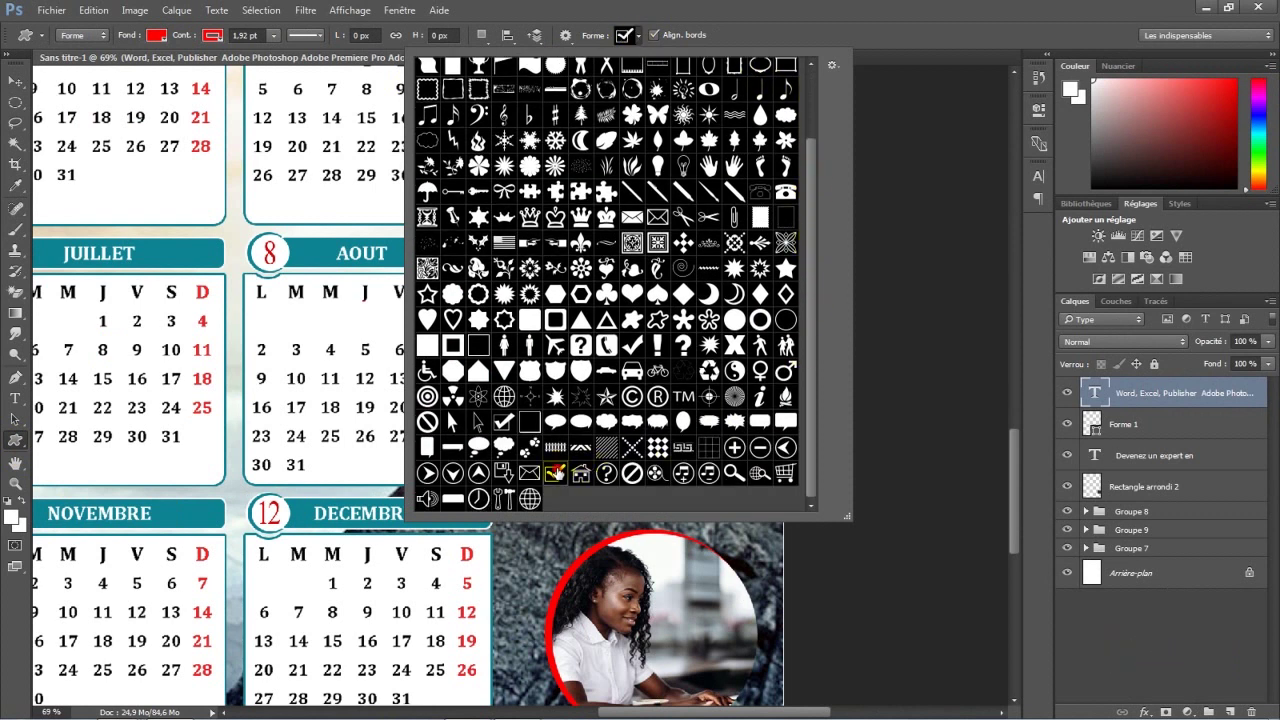
pyautogui.click(638, 36)
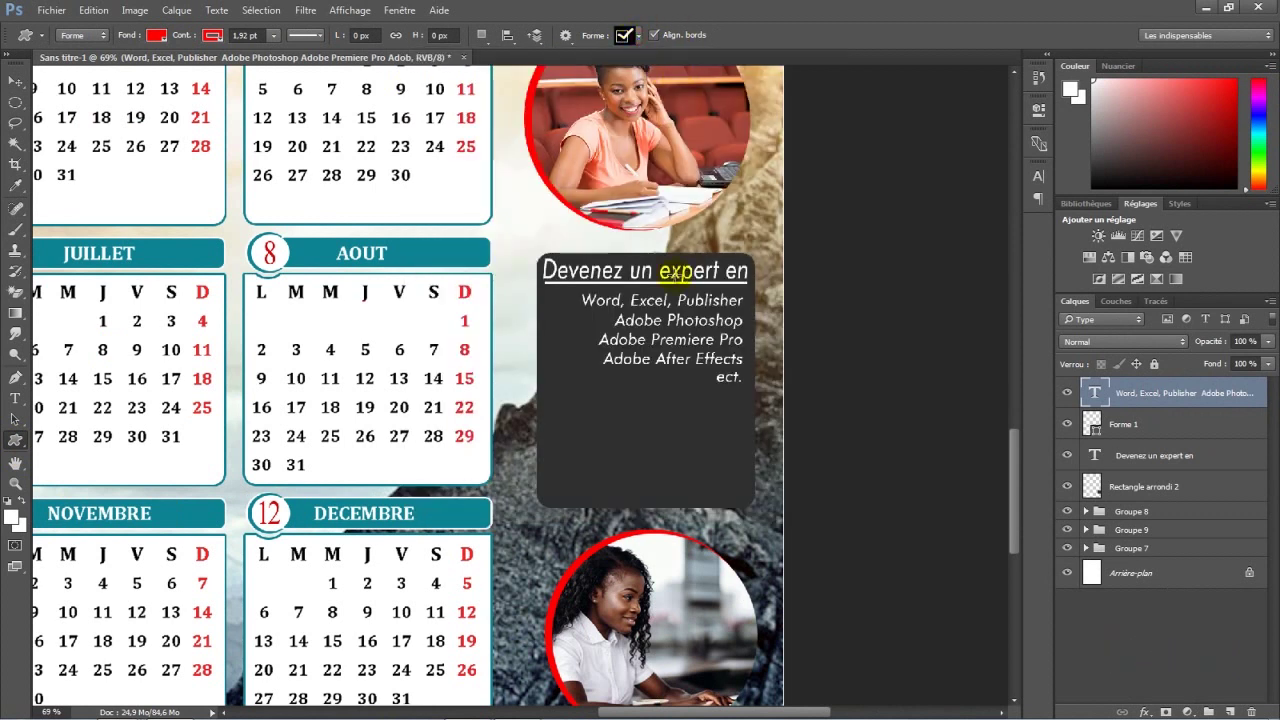
pyautogui.moveTo(603, 410); pyautogui.dragTo(614, 434)
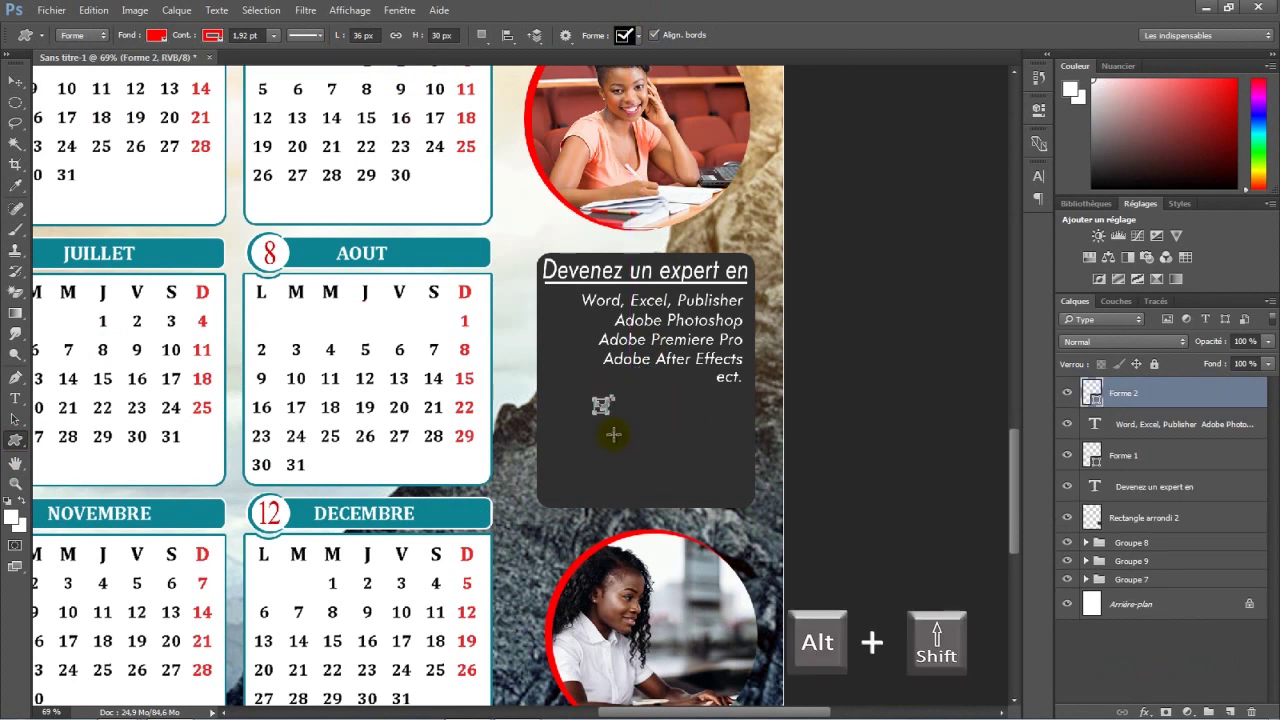
# Step: Move the red checked-box shape up beside the "Word, Excel, Publisher" line and start a free transform on it
pyautogui.click(15, 81)
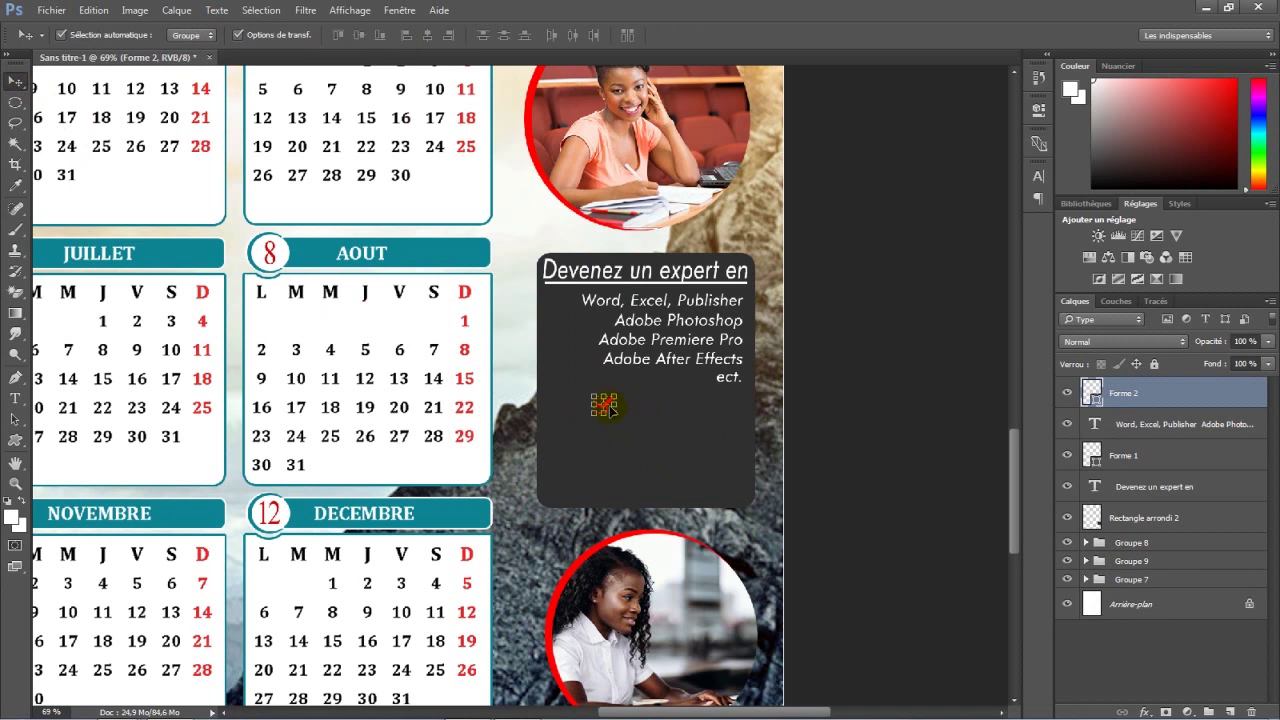
pyautogui.moveTo(605, 402); pyautogui.dragTo(565, 301)
pyautogui.scroll(3, 565, 301)
pyautogui.hotkey('ctrl', 't')
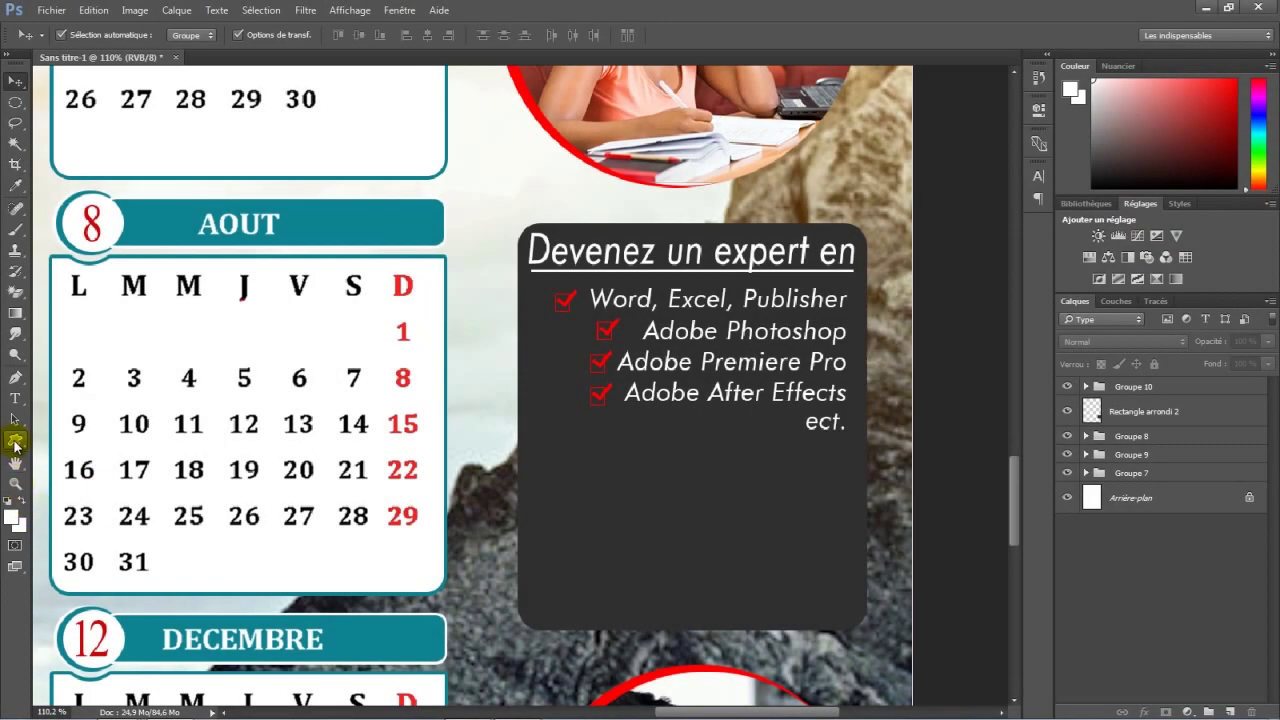
# Step: Draw a rectangle with white fill and white outline across the dark box, just below the software list
pyautogui.moveTo(15, 445); pyautogui.dragTo(55, 436)
pyautogui.click(155, 35)
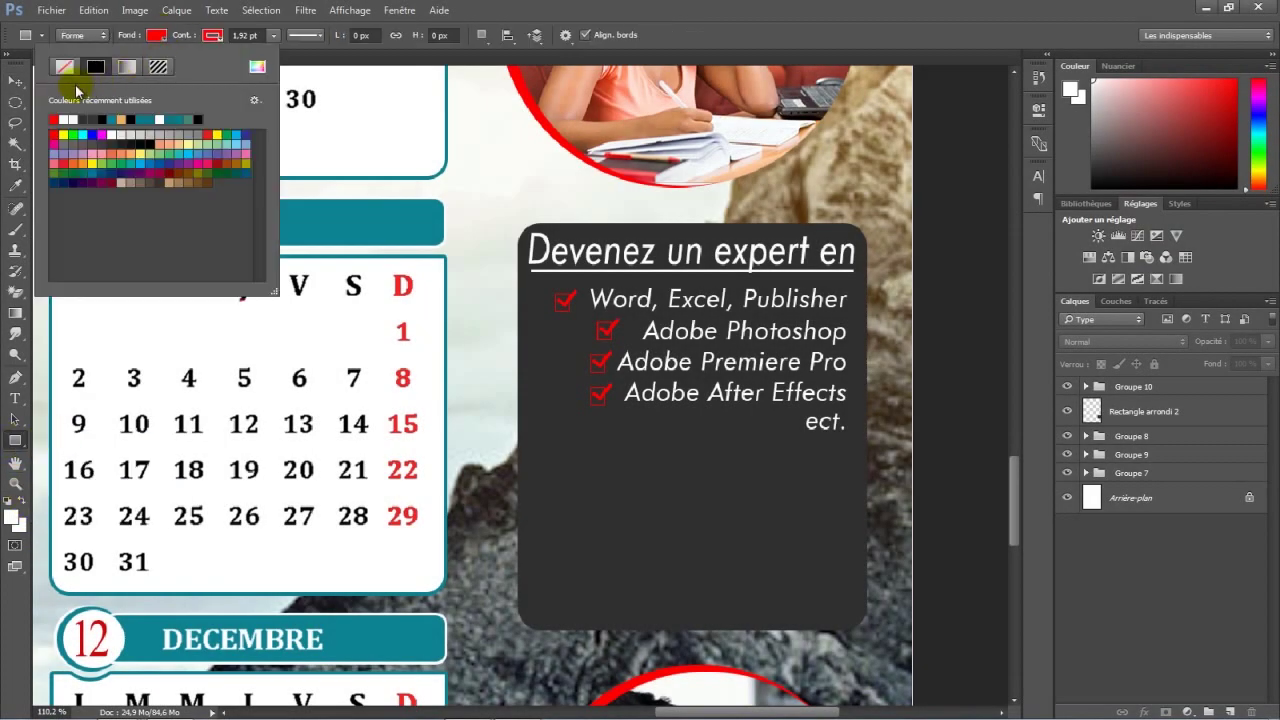
pyautogui.click(54, 119)
pyautogui.click(212, 37)
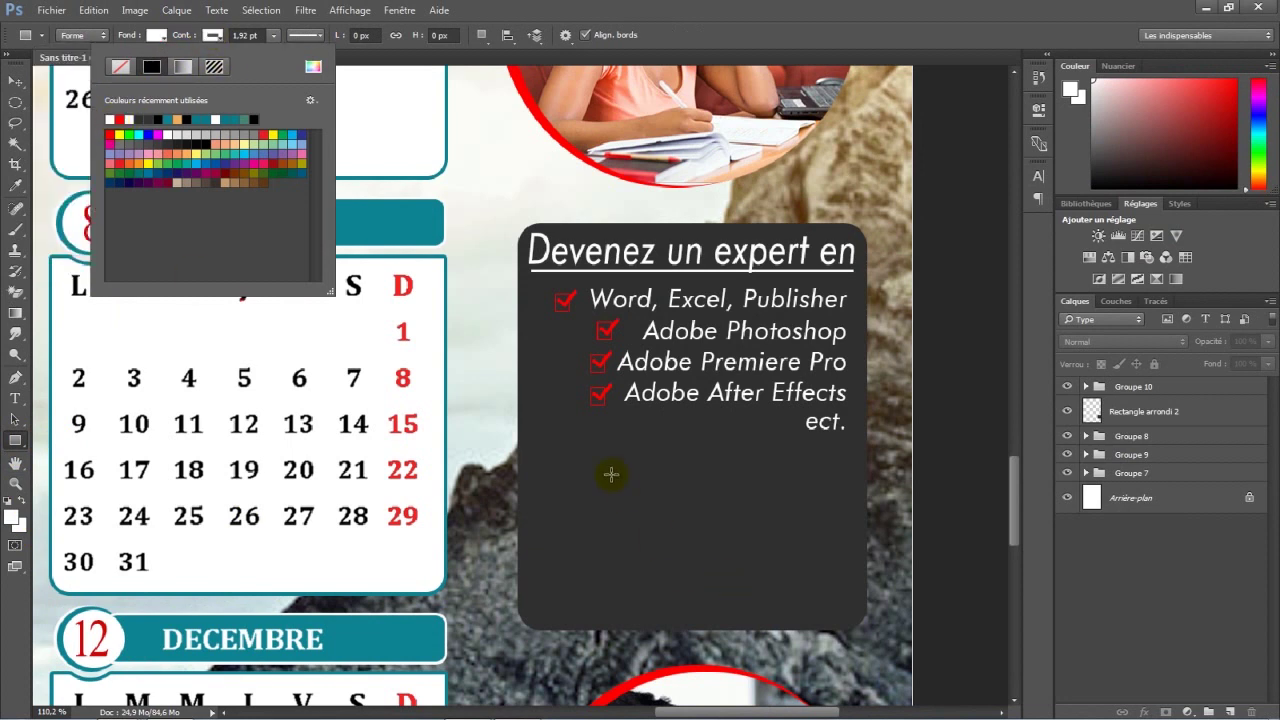
pyautogui.moveTo(523, 453)
pyautogui.mouseDown()
pyautogui.moveTo(700, 525)
pyautogui.moveTo(871, 503)
pyautogui.moveTo(856, 508)
pyautogui.mouseUp()
pyautogui.press('v')
# Step: Place the W E P image as a linked file and fit it over the white rectangle in the dark box
pyautogui.click(52, 10)
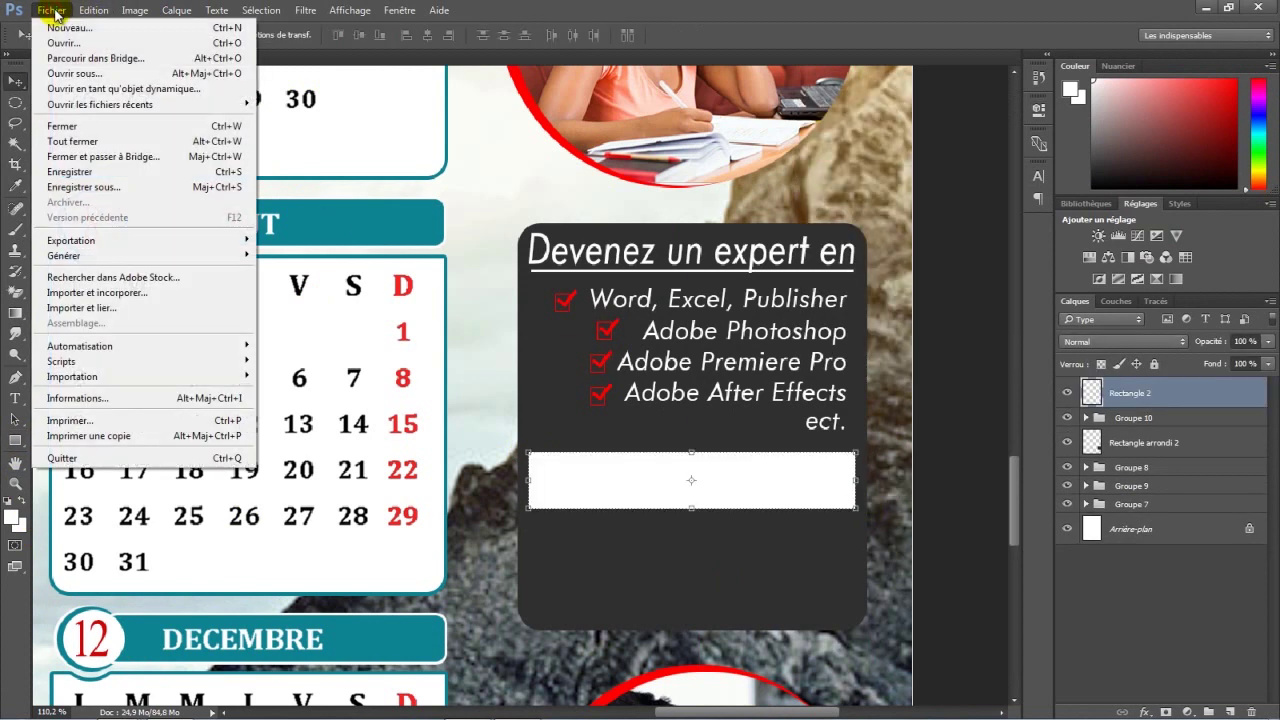
pyautogui.click(65, 306)
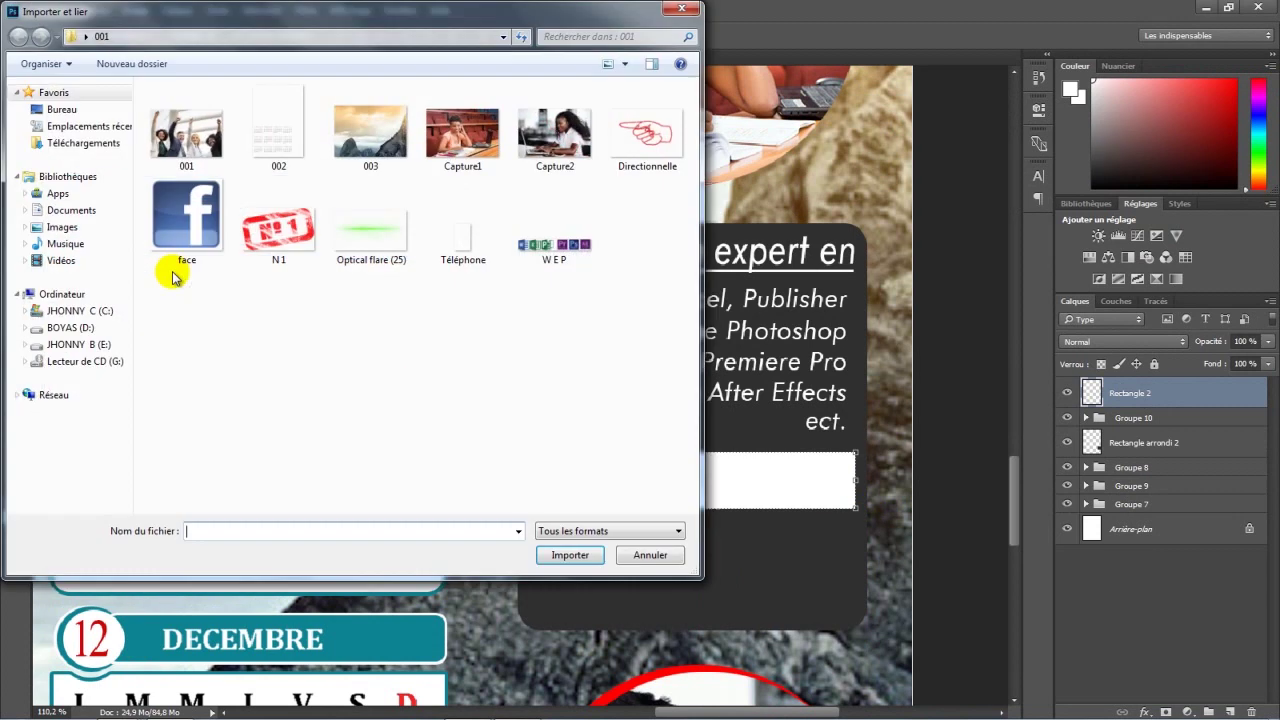
pyautogui.click(555, 220)
pyautogui.click(570, 556)
pyautogui.moveTo(600, 385); pyautogui.dragTo(763, 471)
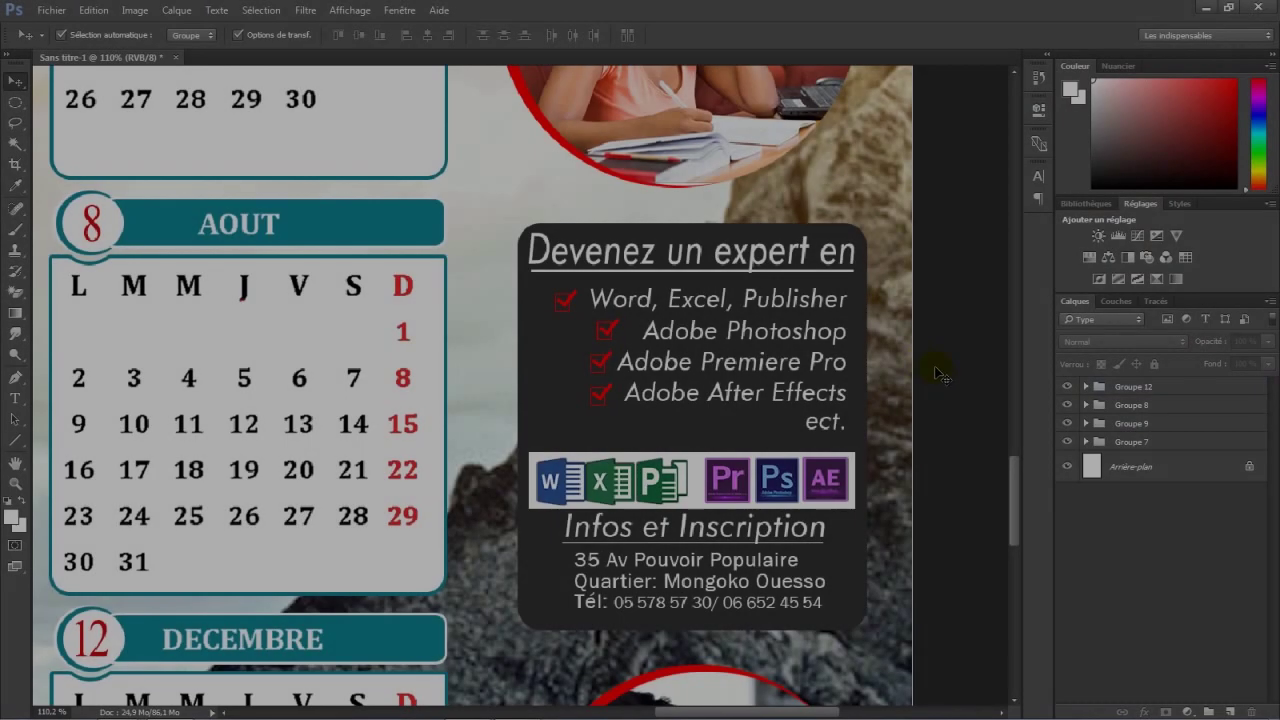
# Step: Set the Rectangle tool's fill to gold d5990a, sampled from the company title banner
pyautogui.scroll(-4, 943, 372)
pyautogui.scroll(-2, 946, 381)
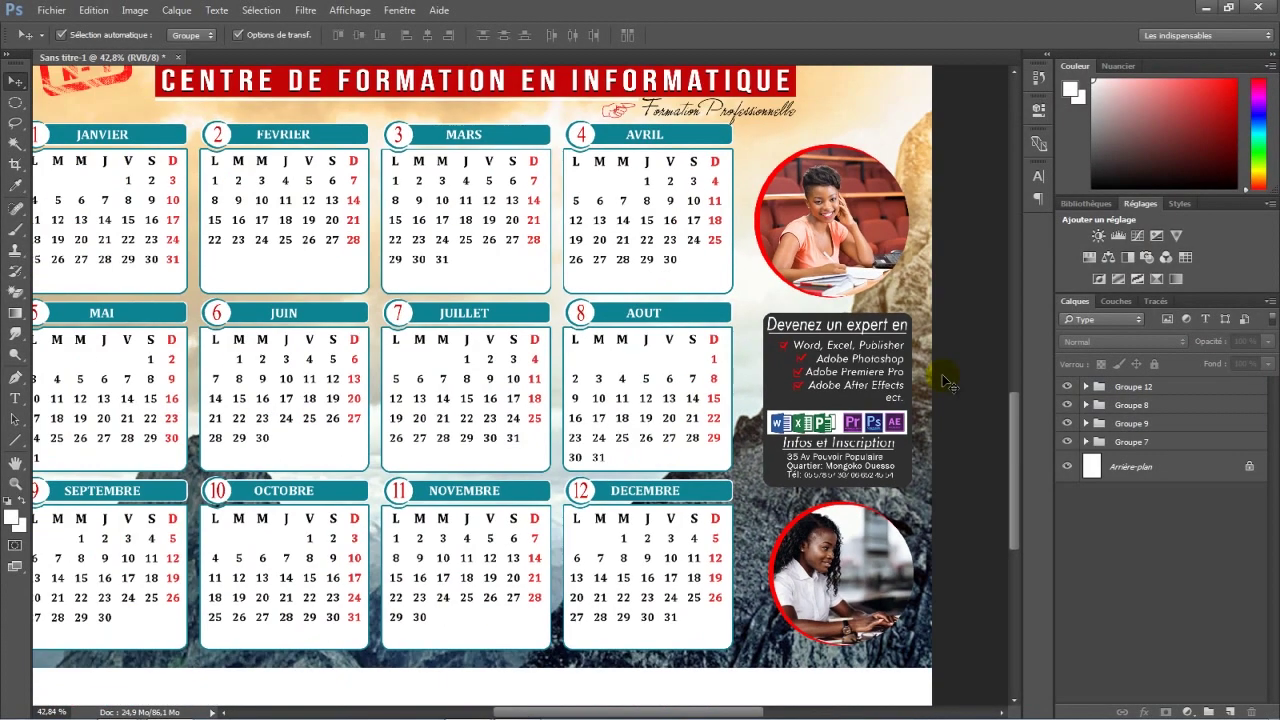
pyautogui.scroll(1, 946, 381)
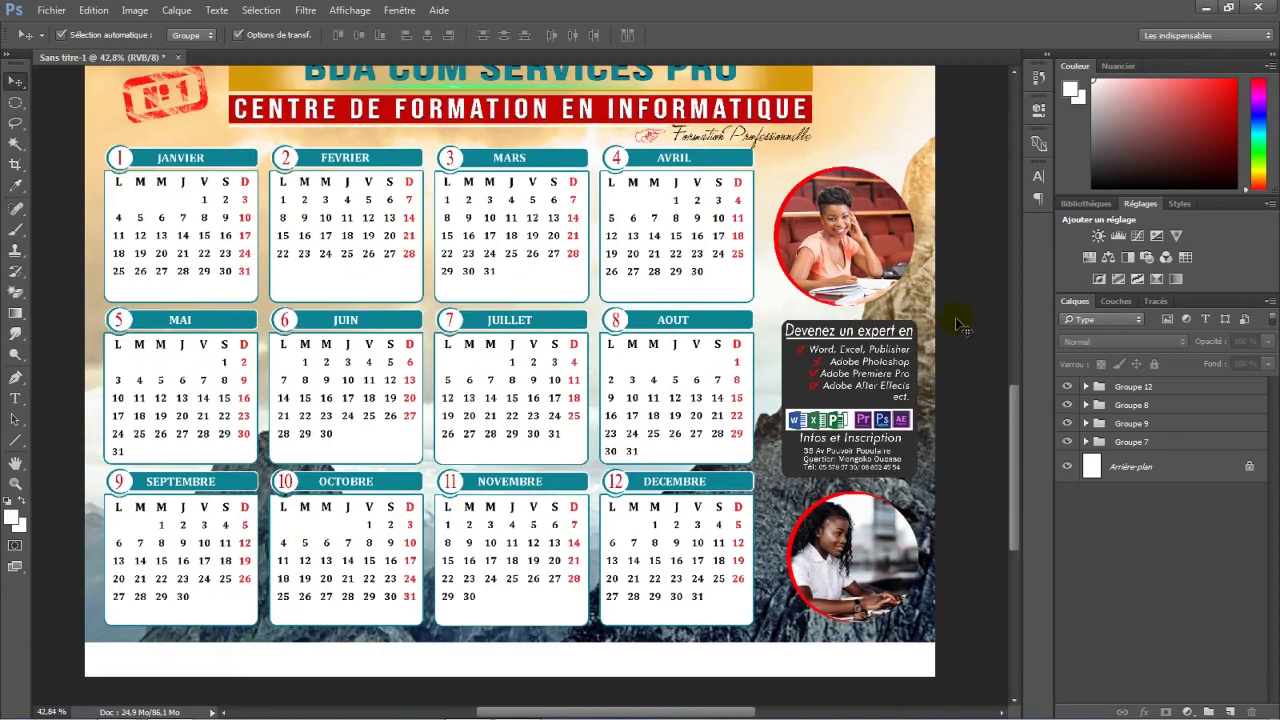
pyautogui.moveTo(1017, 427); pyautogui.dragTo(1020, 466)
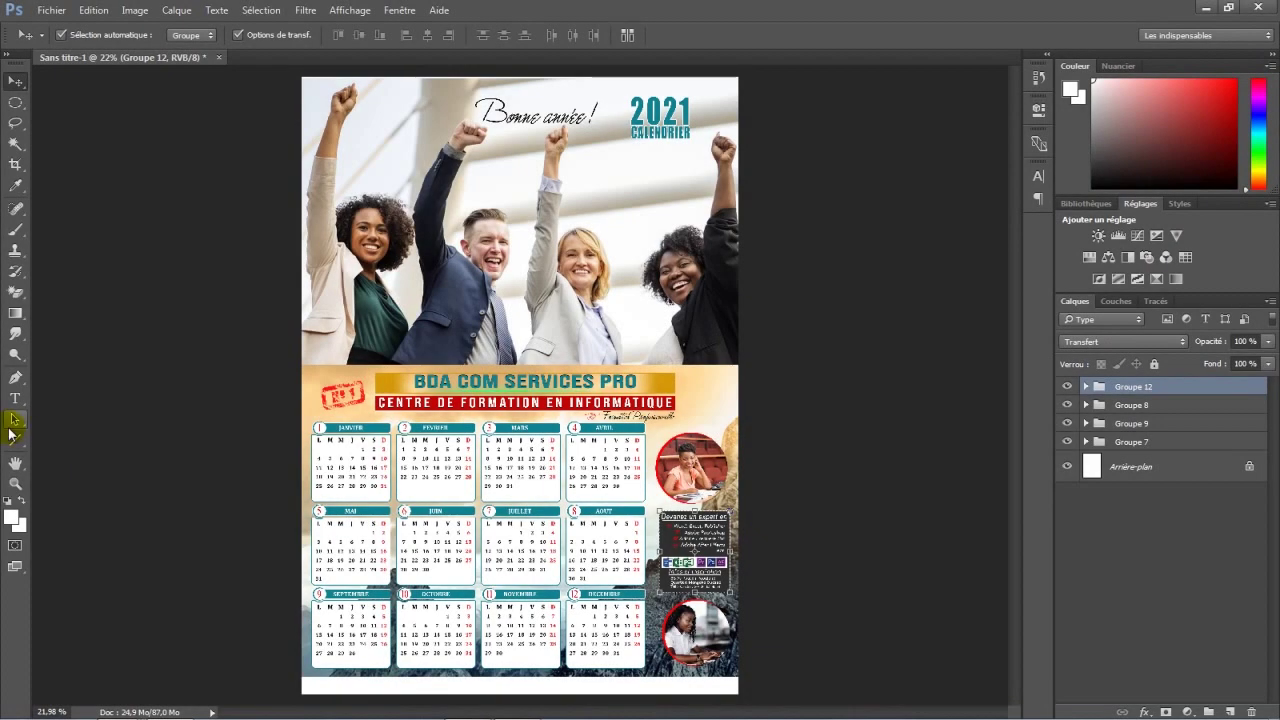
pyautogui.click(15, 440)
pyautogui.rightClick(15, 440)
pyautogui.click(75, 440)
pyautogui.click(157, 38)
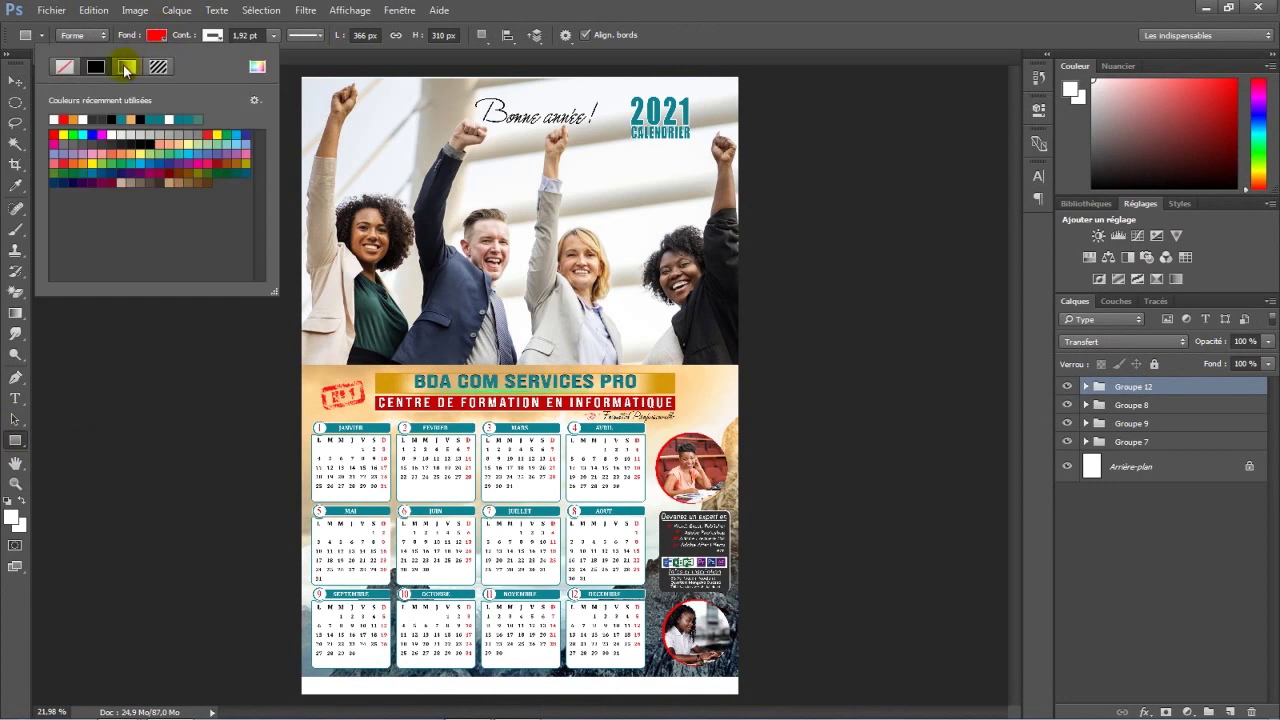
pyautogui.click(256, 68)
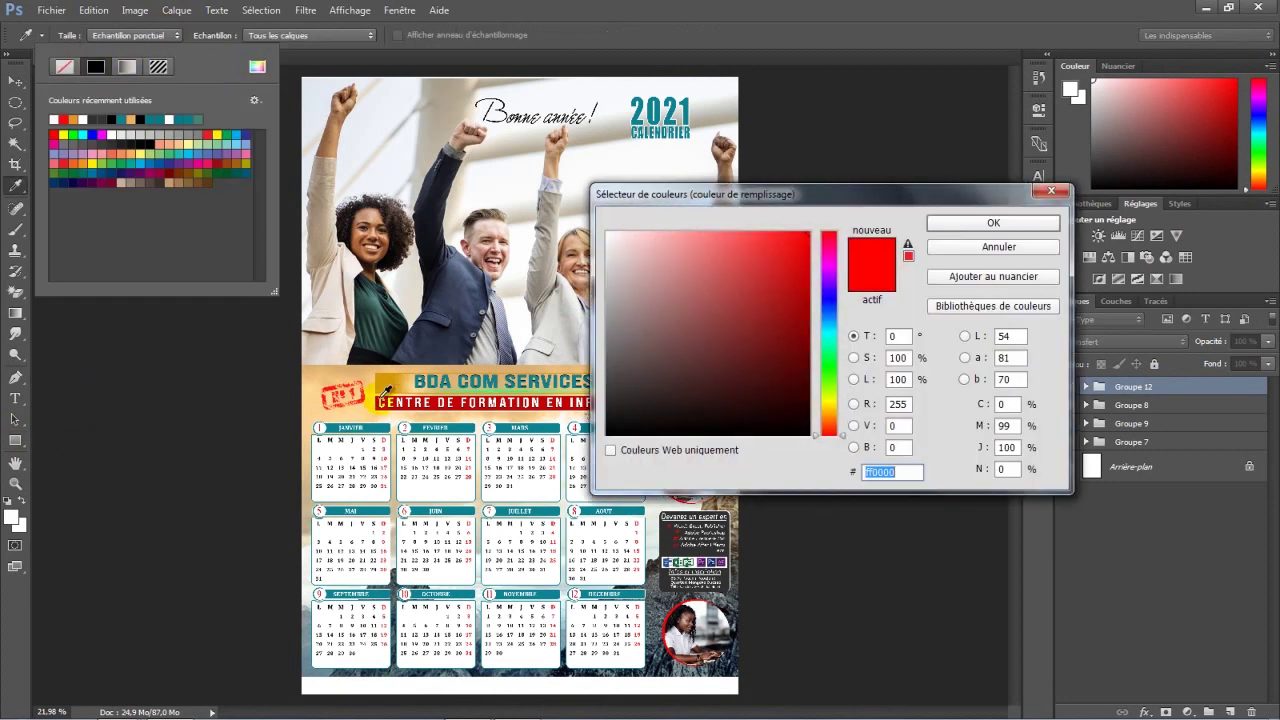
pyautogui.click(392, 379)
pyautogui.click(972, 220)
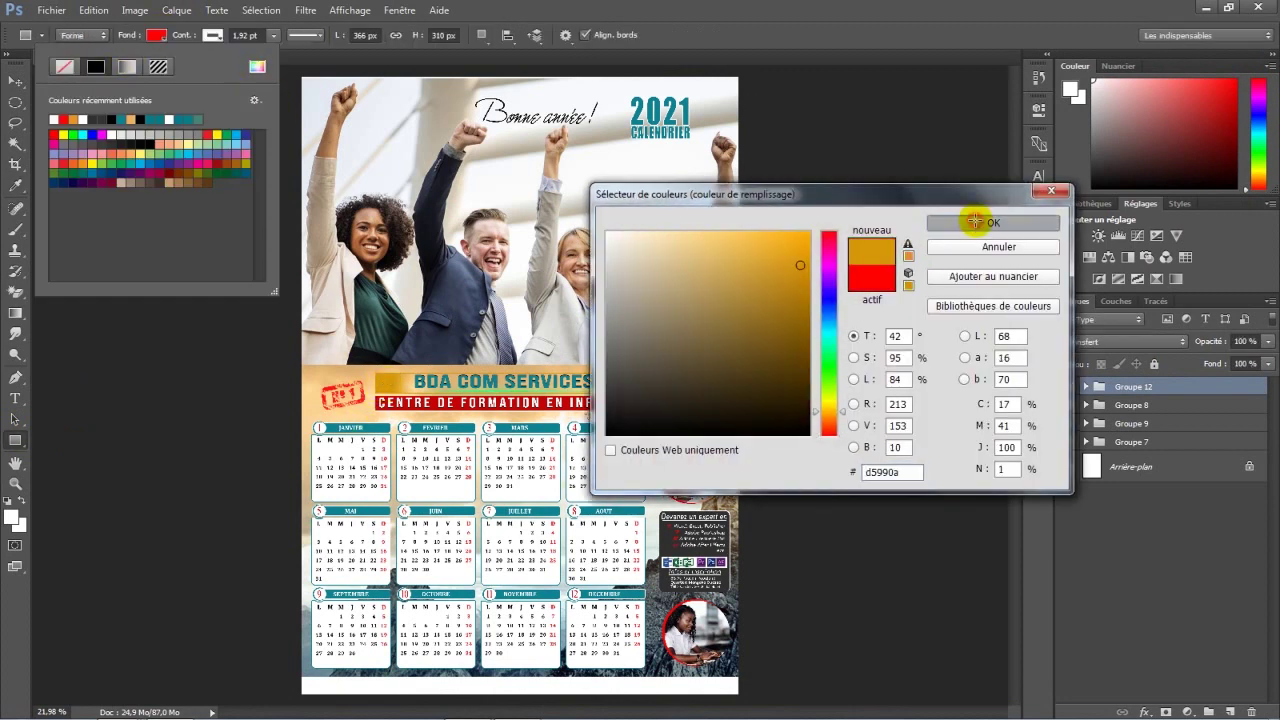
# Step: Draw a bar about 2627 × 137 px with a gold outline along the page's bottom edge and lock its layer
pyautogui.click(212, 35)
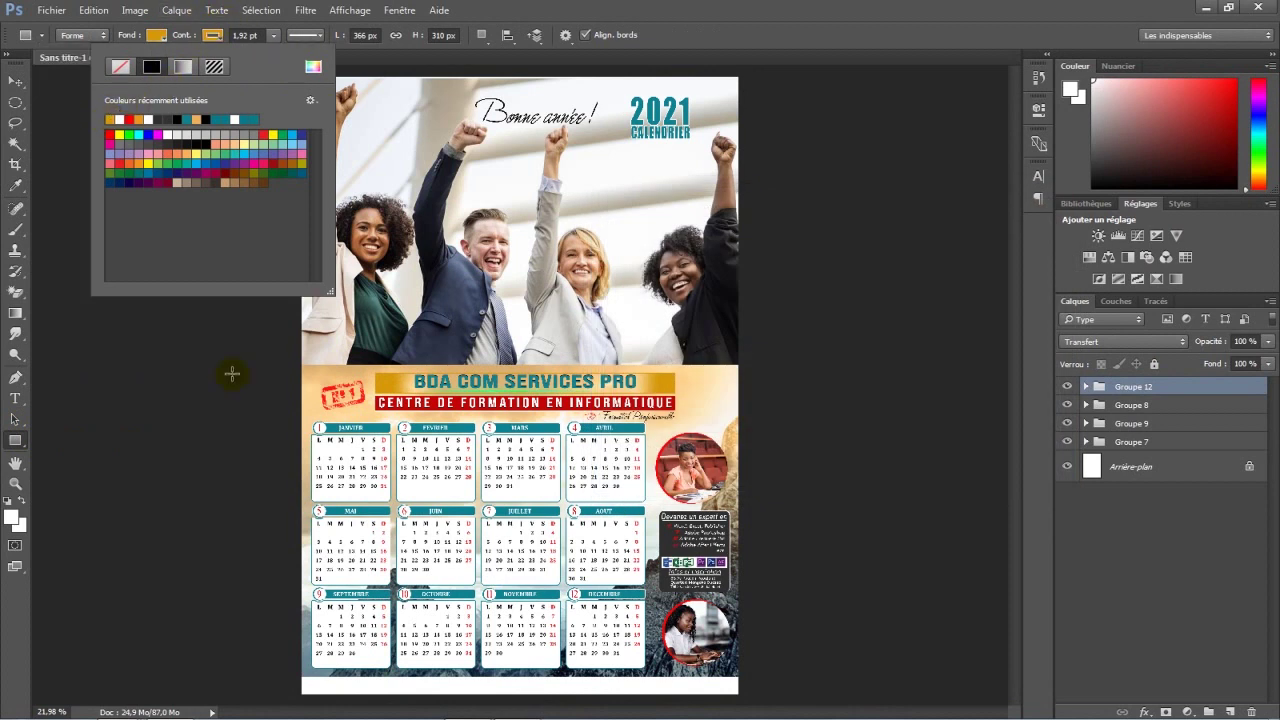
pyautogui.moveTo(297, 675)
pyautogui.mouseDown()
pyautogui.moveTo(657, 703)
pyautogui.moveTo(759, 697)
pyautogui.mouseUp()
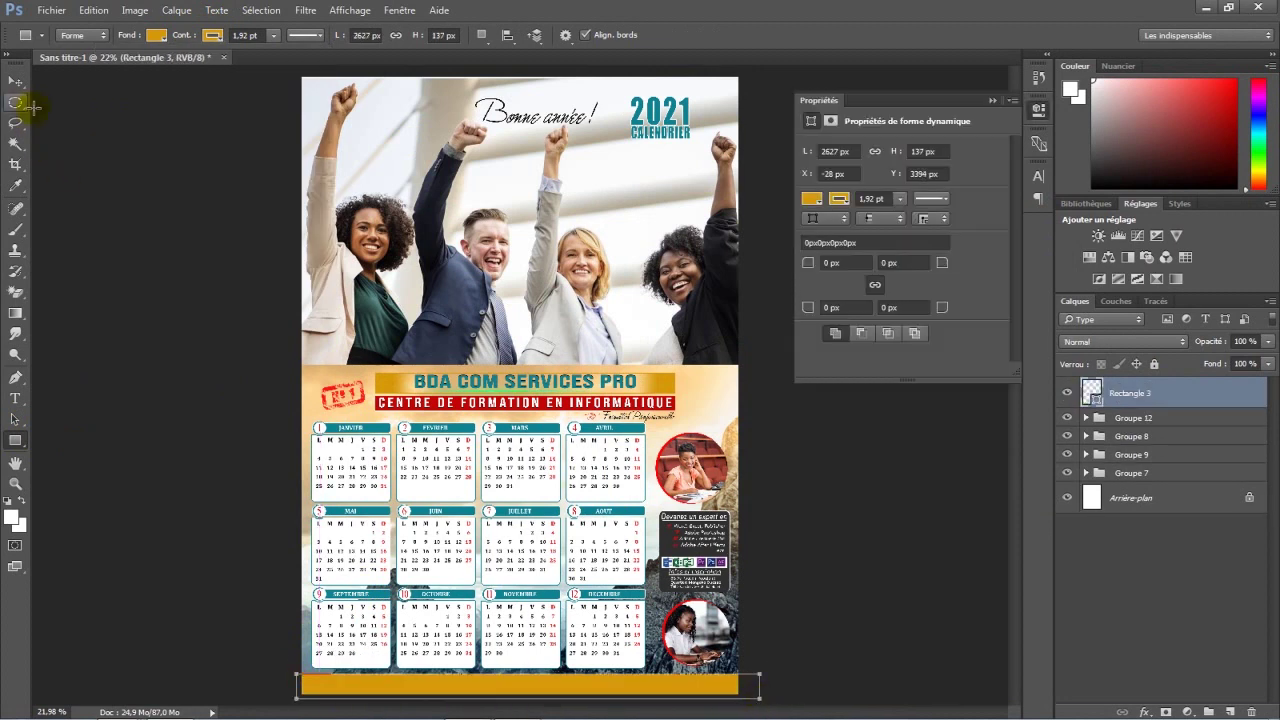
pyautogui.click(19, 87)
pyautogui.click(794, 533)
pyautogui.scroll(-1, 850, 505)
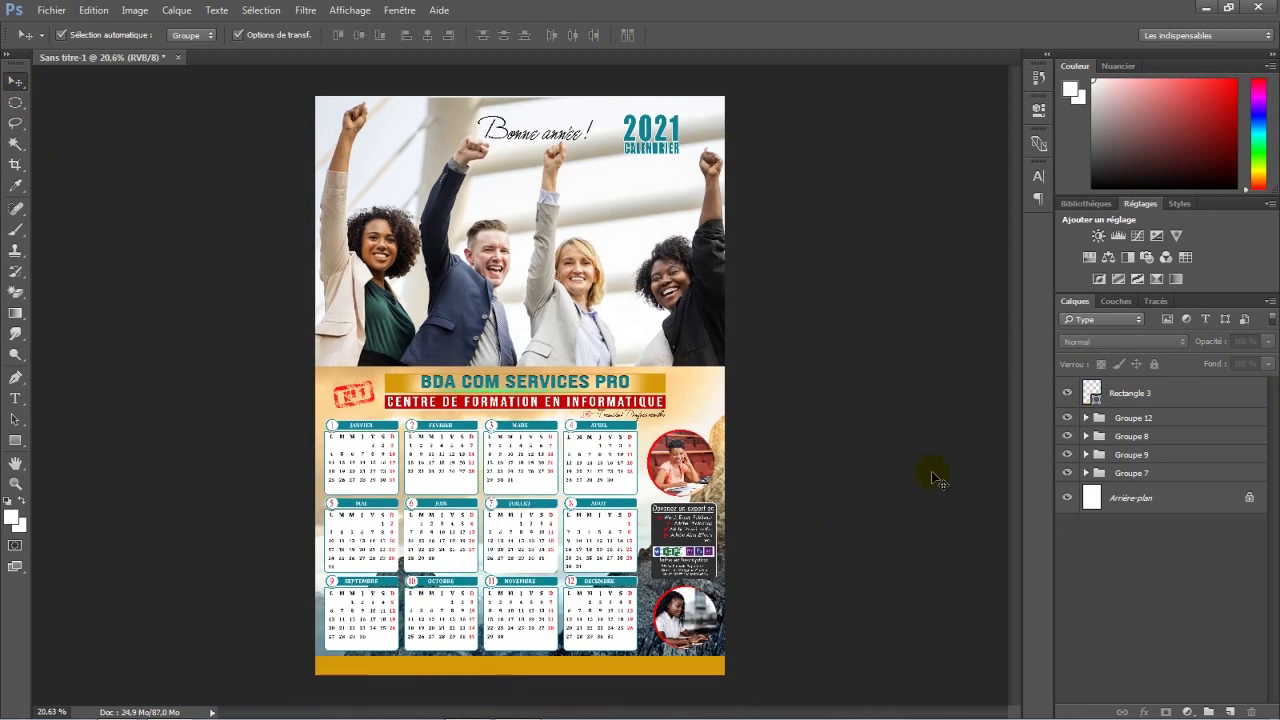
pyautogui.click(1190, 397)
pyautogui.click(1154, 364)
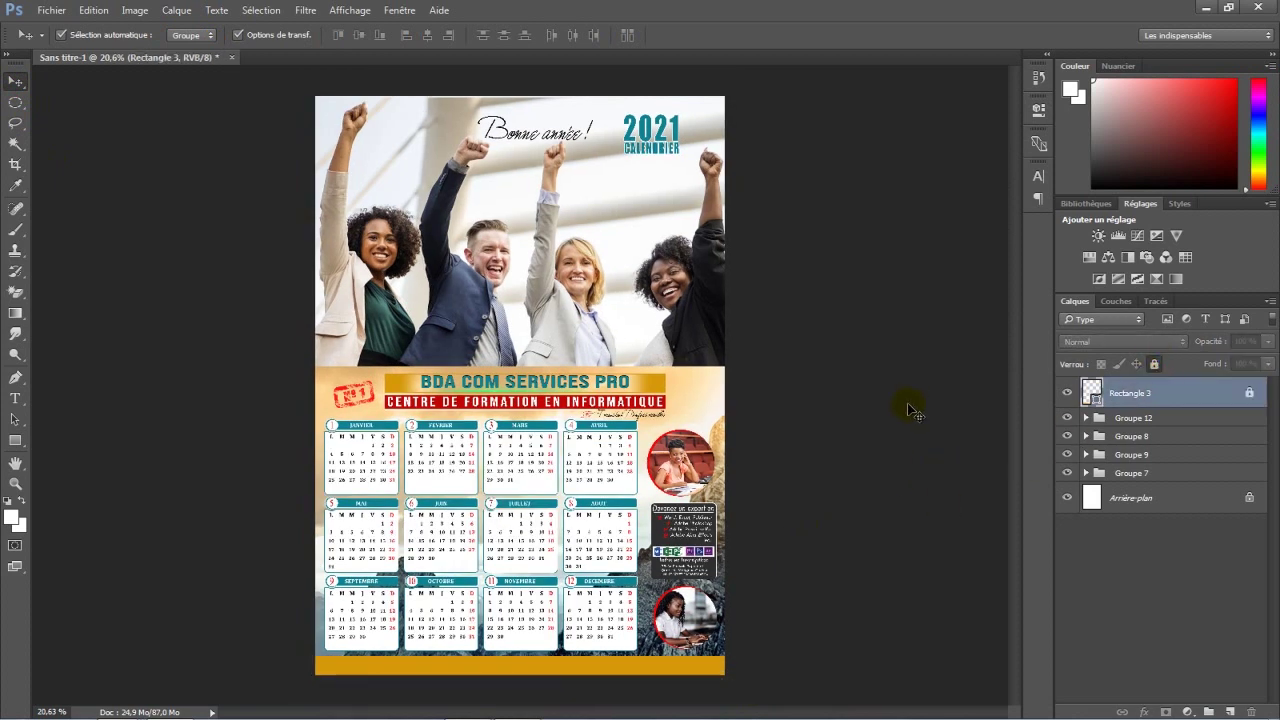
# Step: Draw a house custom shape about 121 × 103 px at the left end of the gold bar
pyautogui.scroll(3, 820, 464)
pyautogui.moveTo(1010, 377); pyautogui.dragTo(1000, 491)
pyautogui.scroll(1, 784, 477)
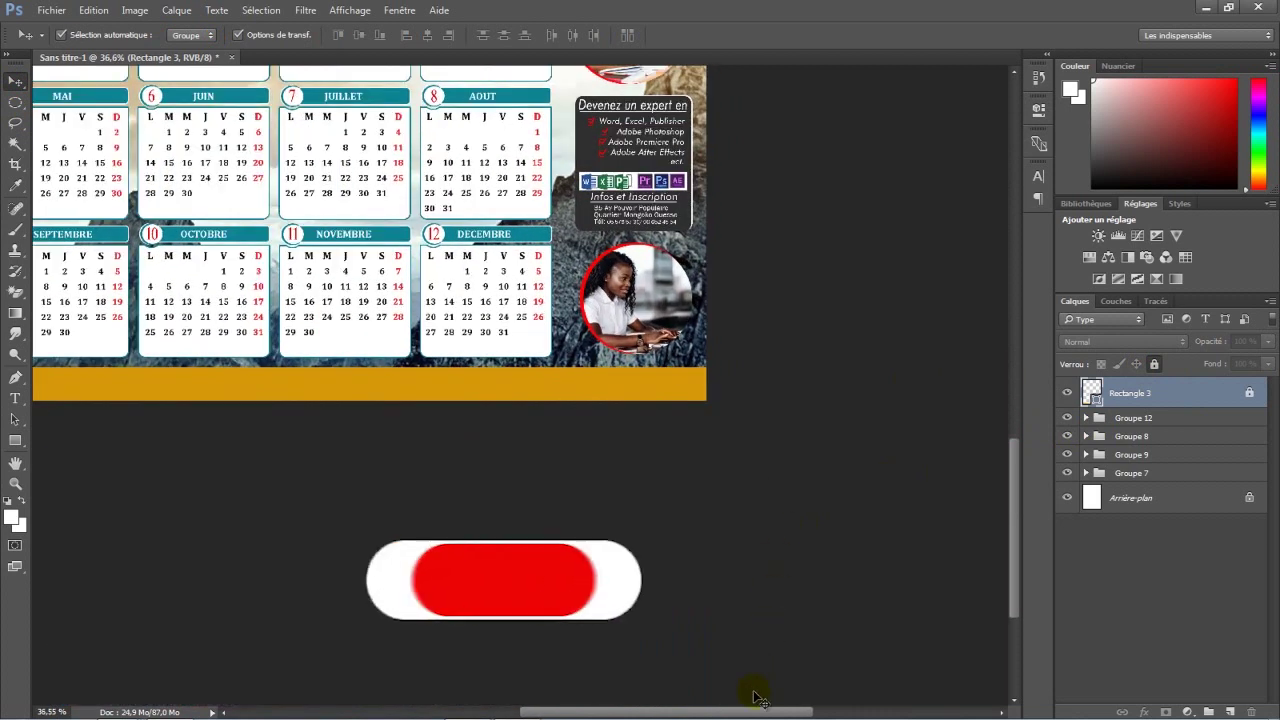
pyautogui.moveTo(763, 714); pyautogui.dragTo(705, 712)
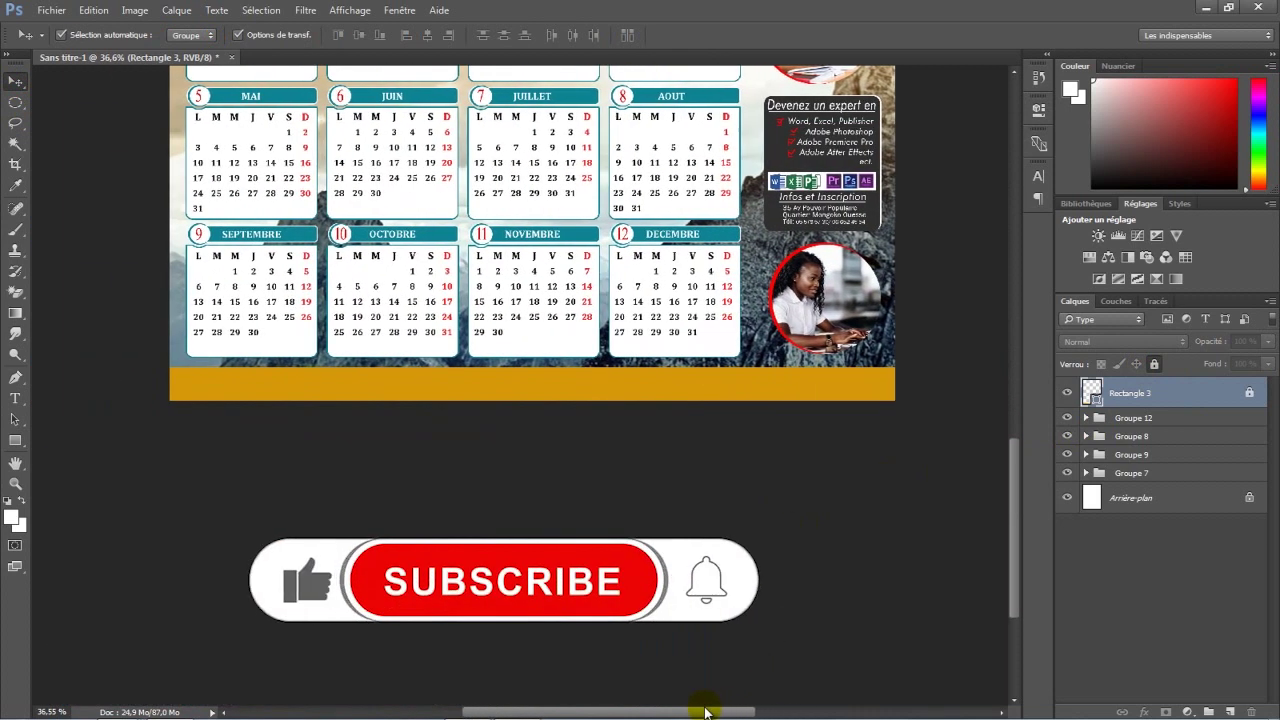
pyautogui.moveTo(1011, 494); pyautogui.dragTo(1011, 482)
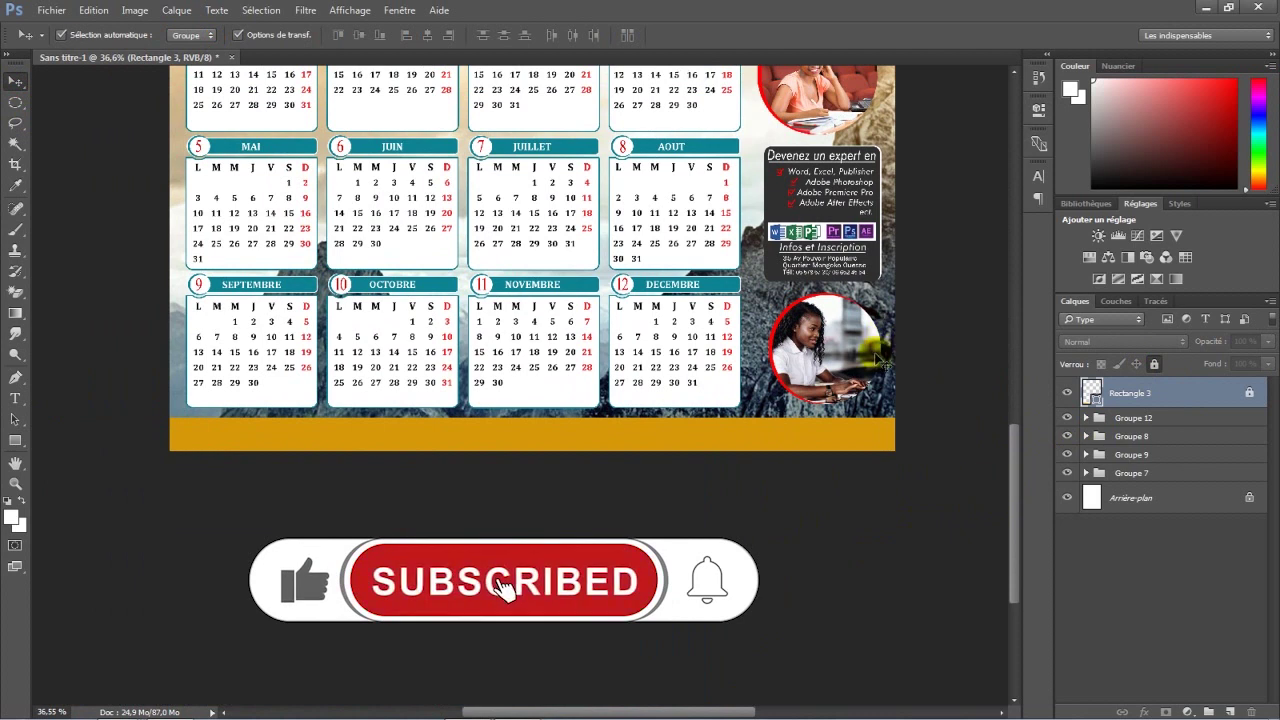
pyautogui.click(15, 441)
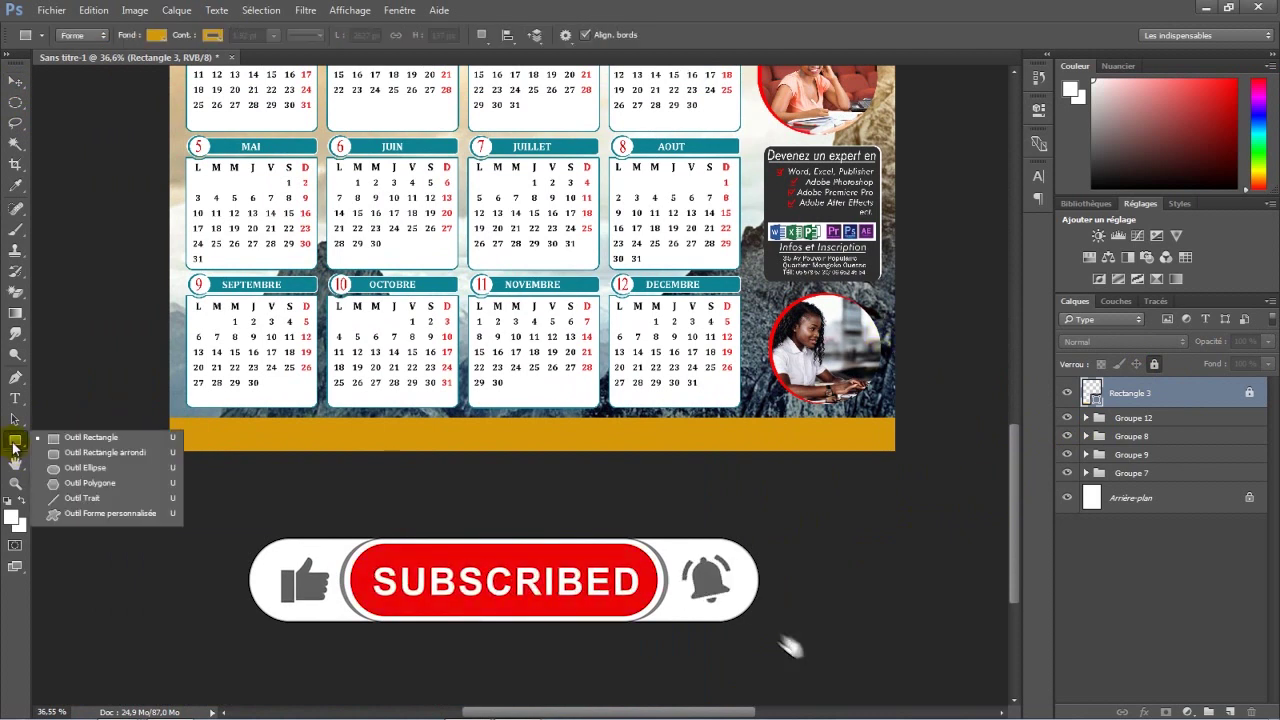
pyautogui.click(61, 515)
pyautogui.click(640, 37)
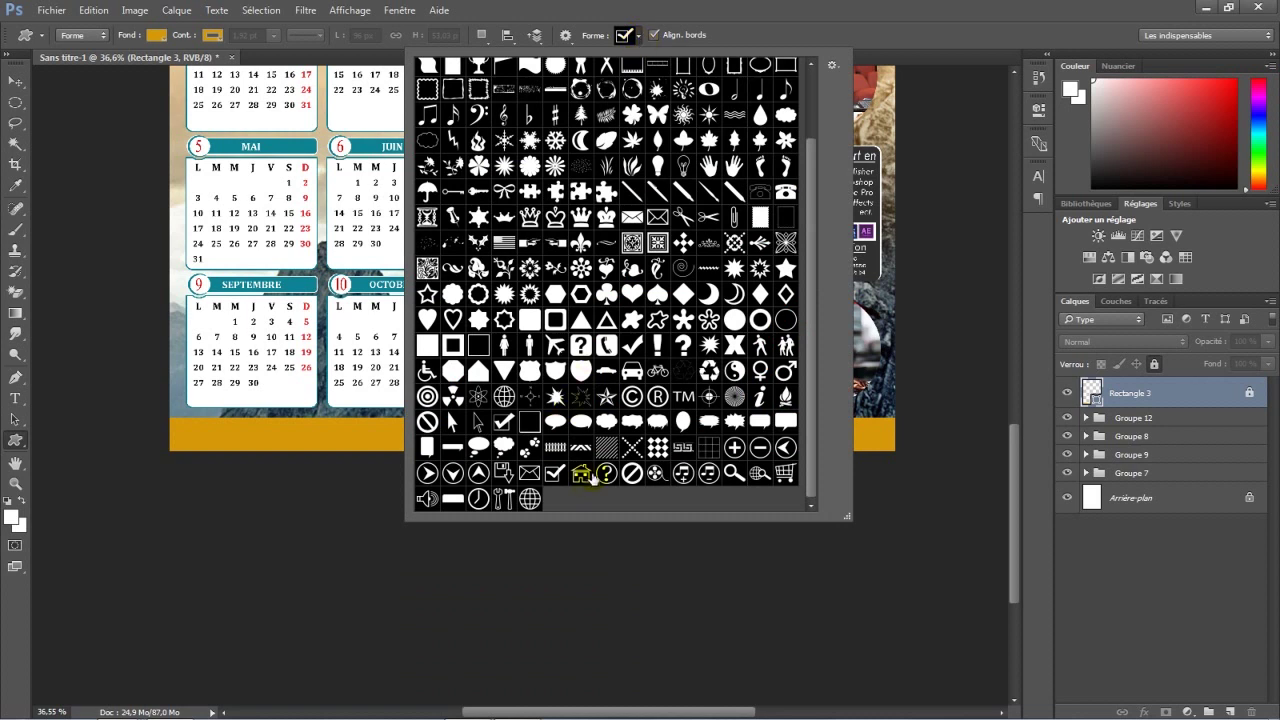
pyautogui.click(643, 38)
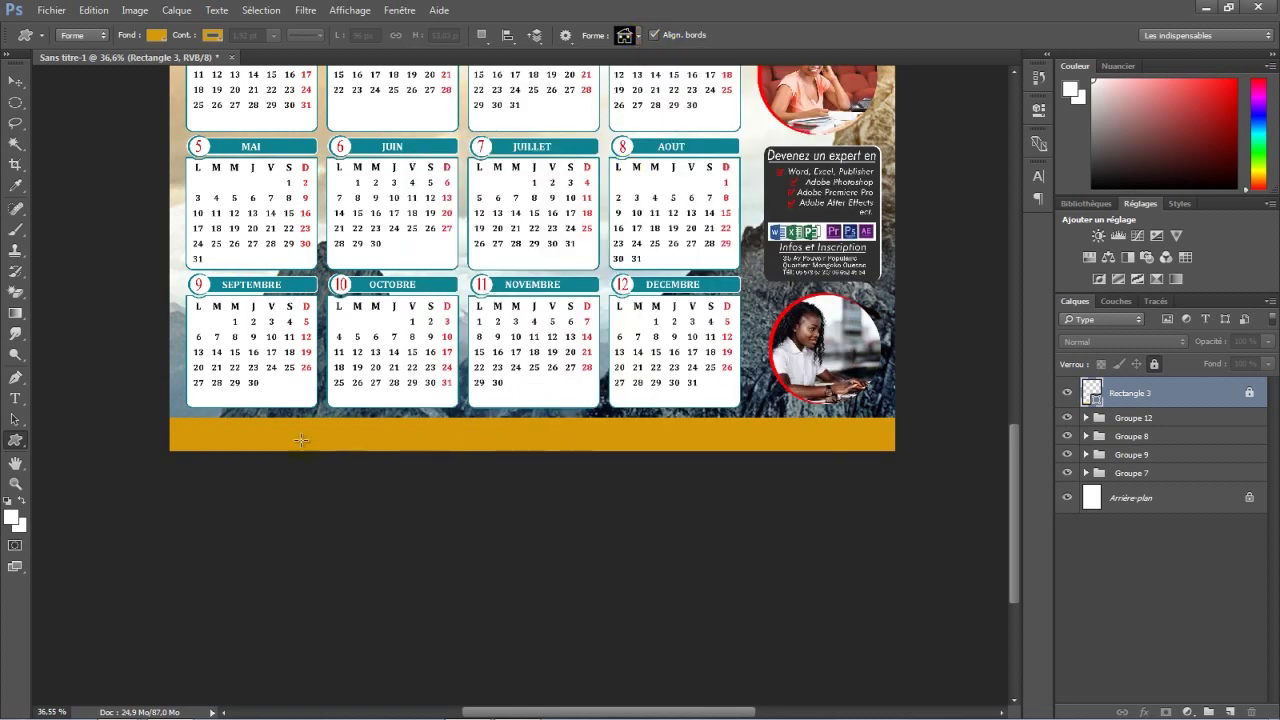
pyautogui.moveTo(207, 421); pyautogui.dragTo(226, 441)
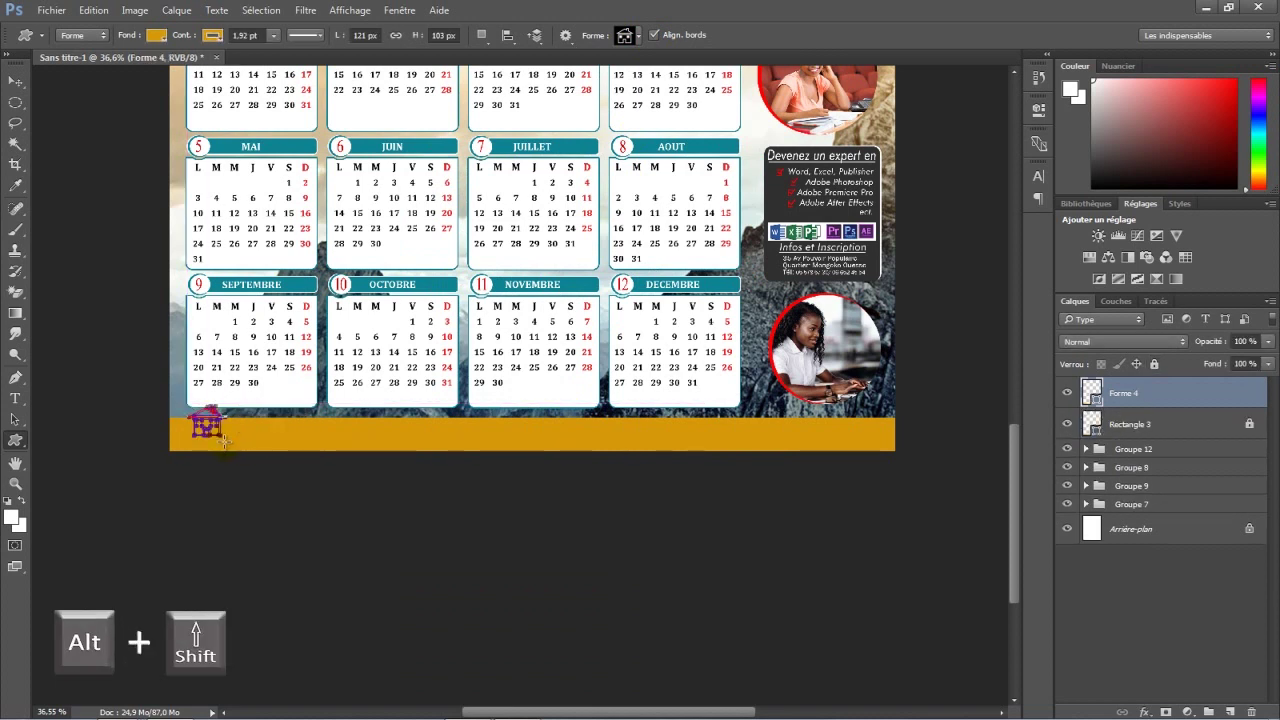
# Step: Set the house icon's fill and outline to white
pyautogui.click(159, 37)
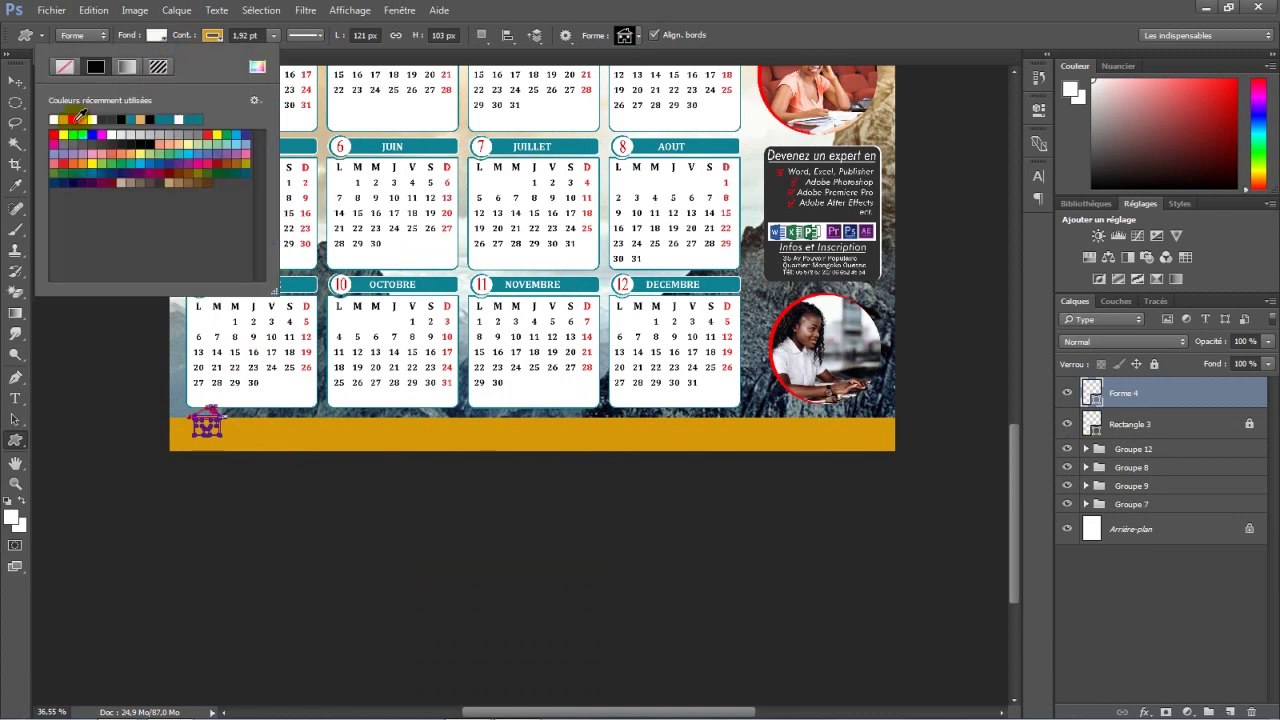
pyautogui.click(212, 37)
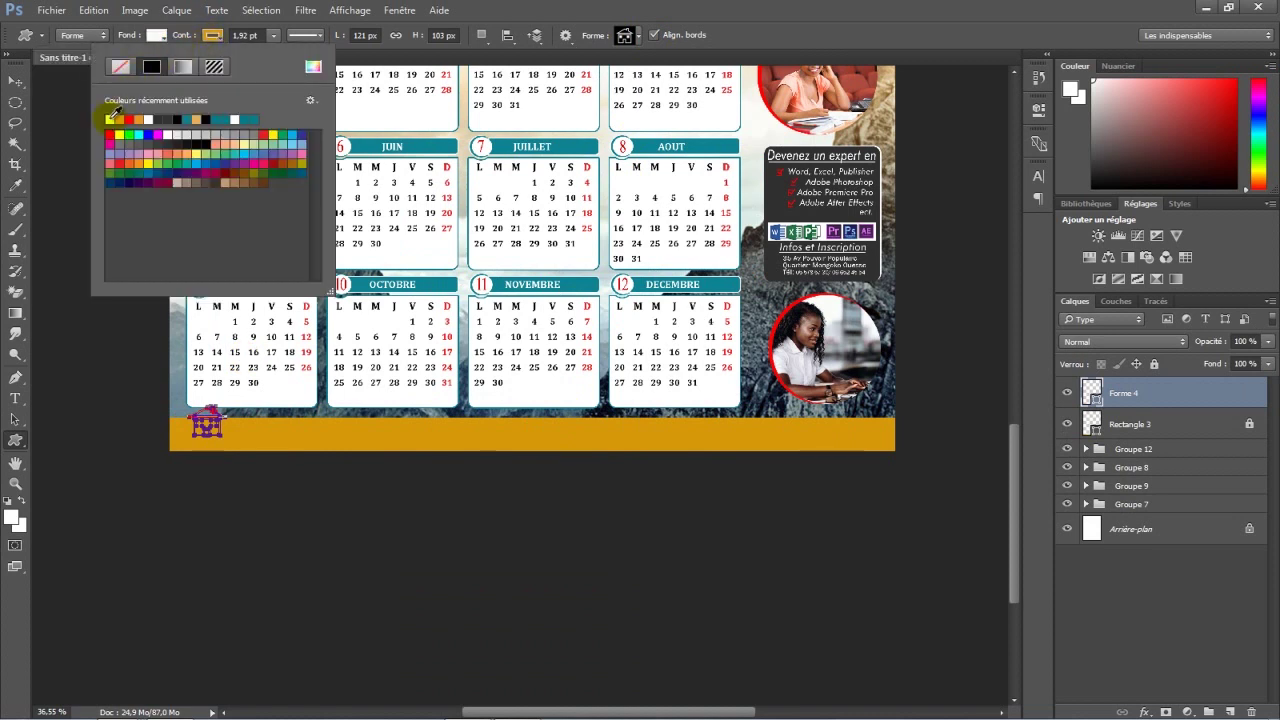
pyautogui.click(8, 83)
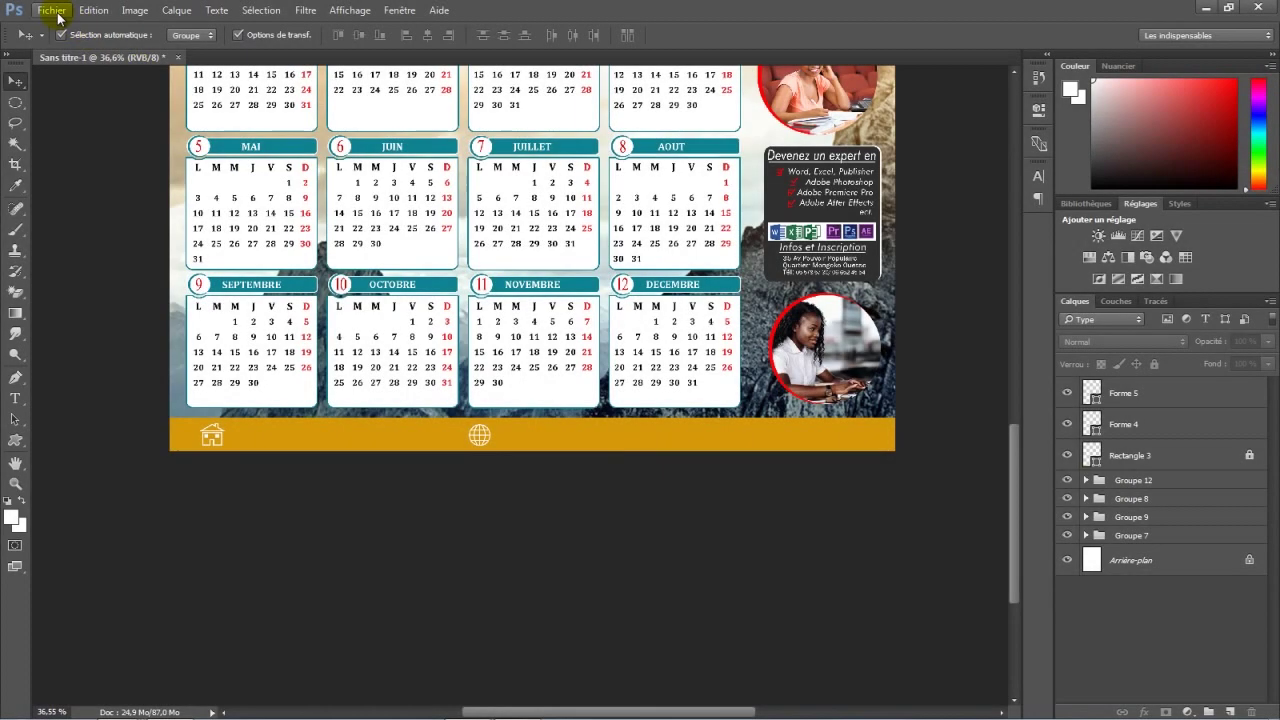
# Step: Place the Téléphone image into the calendar as a linked file at its original size
pyautogui.click(51, 10)
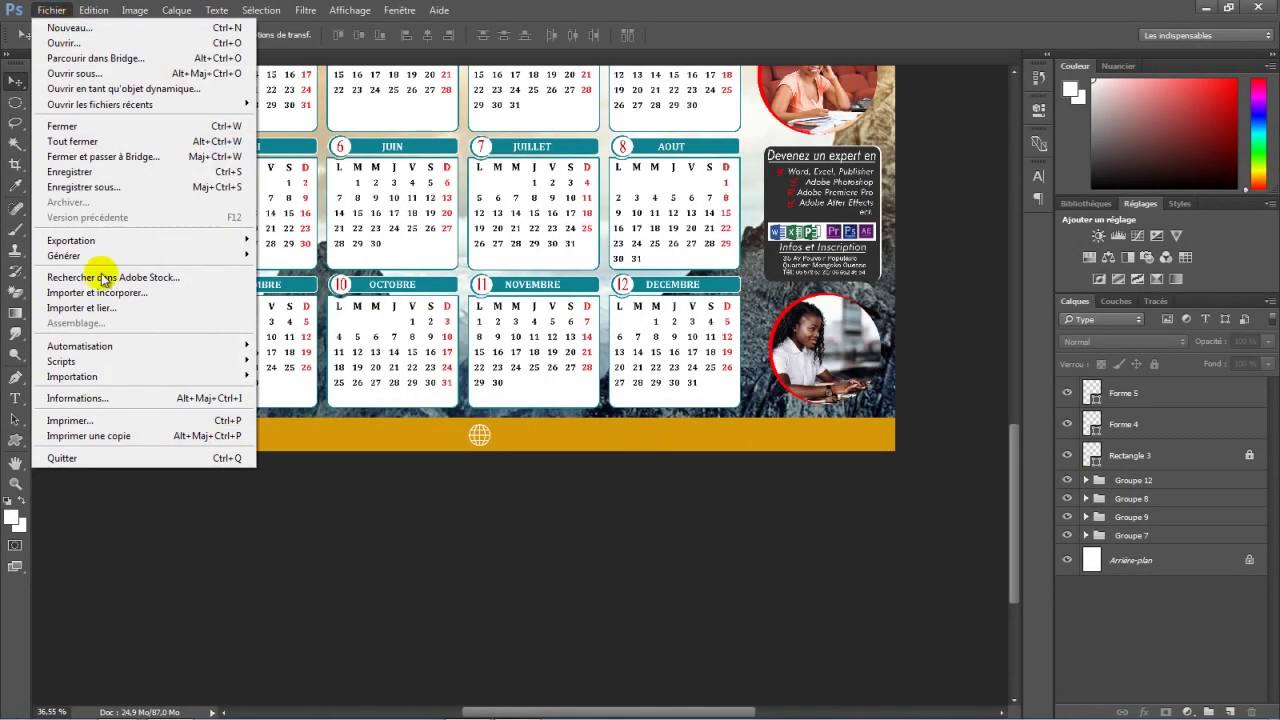
pyautogui.click(104, 311)
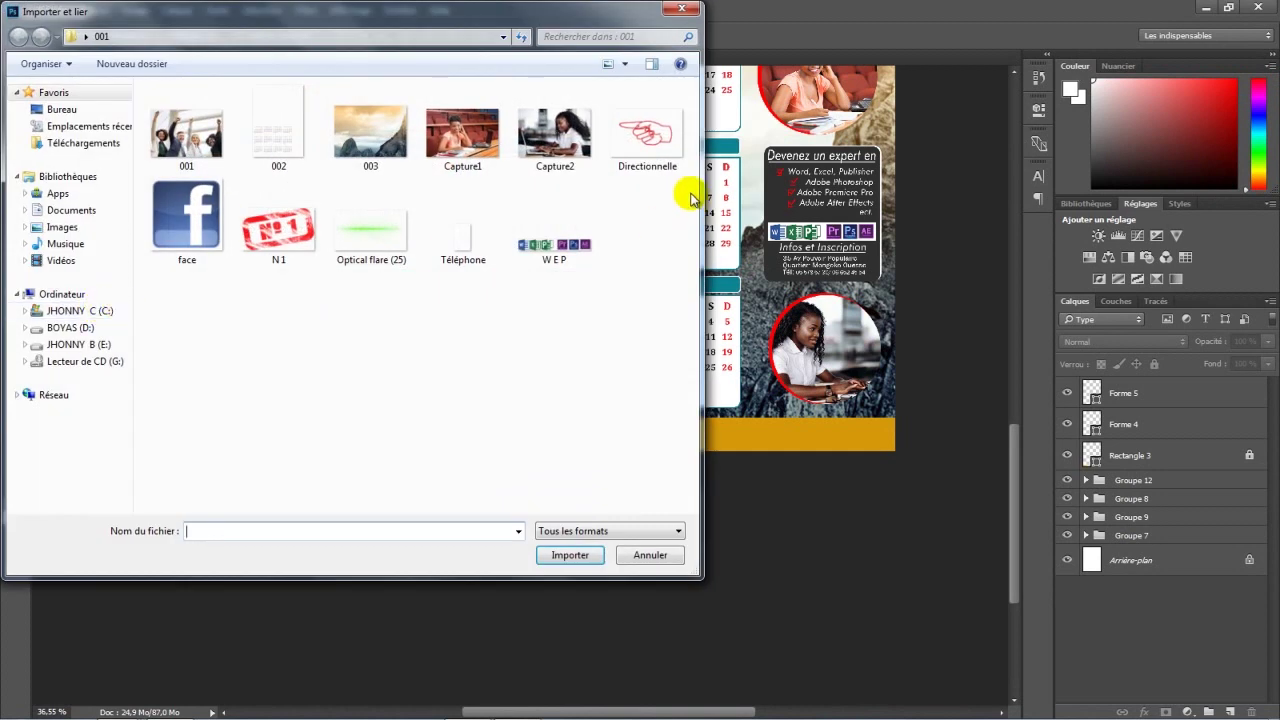
pyautogui.click(470, 243)
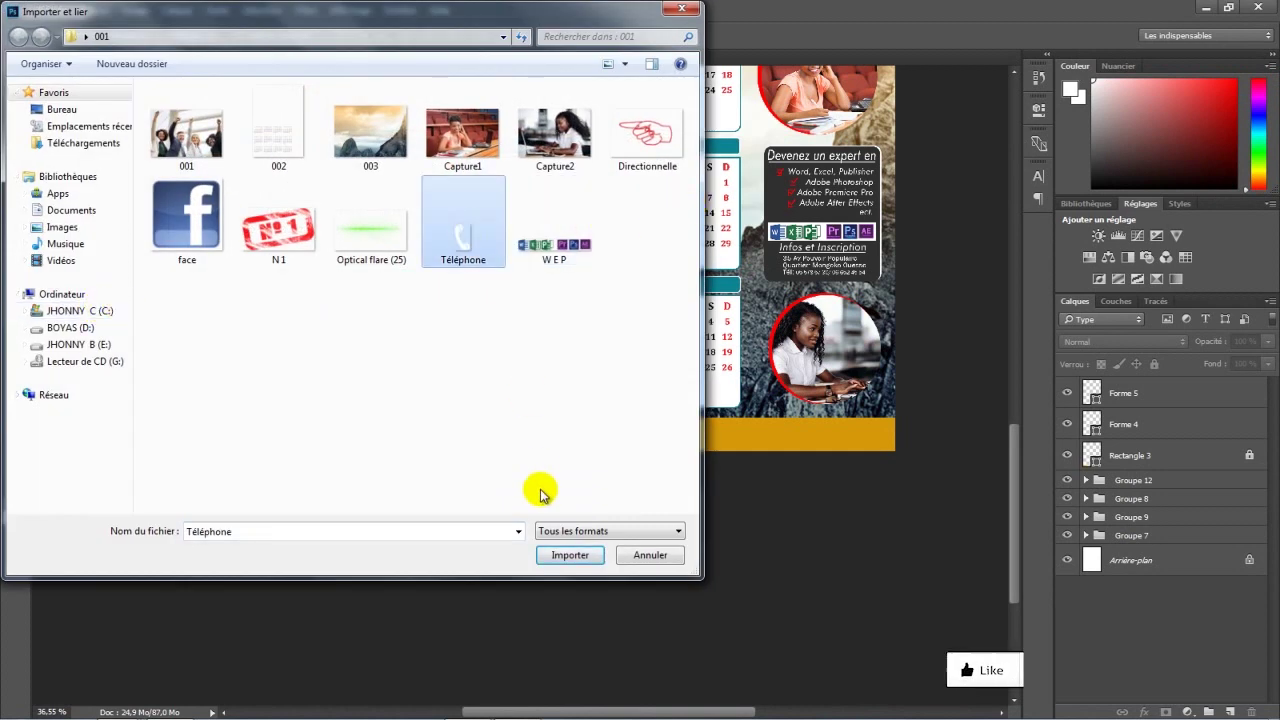
pyautogui.click(553, 554)
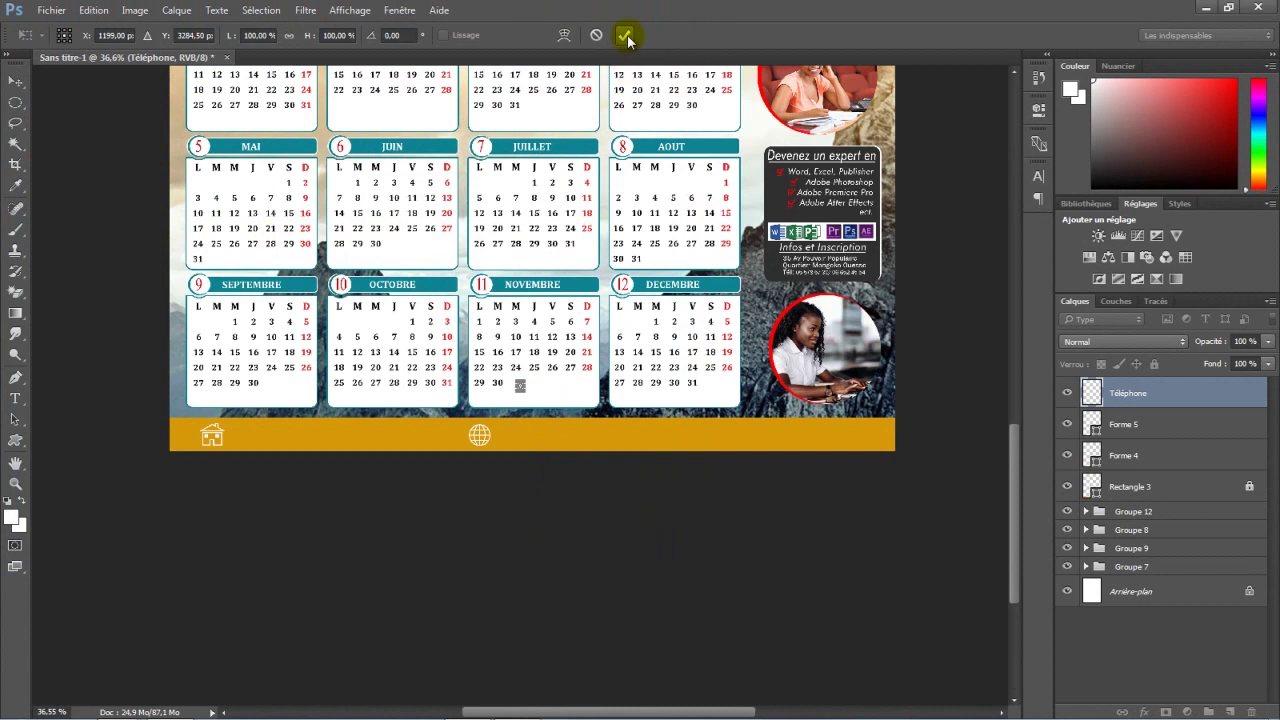
pyautogui.click(625, 36)
# Step: Move the phone icon down onto the gold bar, to the right of the globe icon
pyautogui.press('Down')
pyautogui.press('Down')
pyautogui.press('Down')
pyautogui.press('Down')
pyautogui.press('Down')
pyautogui.press('Down')
pyautogui.press('Down')
pyautogui.press('Down')
pyautogui.press('Down')
pyautogui.press('Down')
pyautogui.press('Down')
pyautogui.press('Down')
pyautogui.press('Down')
pyautogui.press('Down')
pyautogui.press('Down')
pyautogui.press('Down')
pyautogui.press('Down')
pyautogui.press('Down')
pyautogui.press('Down')
pyautogui.press('Down')
pyautogui.press('Down')
pyautogui.press('Down')
pyautogui.press('Down')
pyautogui.press('Down')
pyautogui.press('Down')
pyautogui.press('Down')
pyautogui.press('Down')
pyautogui.press('Down')
pyautogui.press('Down')
pyautogui.press('Down')
pyautogui.press('Down')
pyautogui.press('Down')
pyautogui.press('Down')
pyautogui.press('Down')
pyautogui.press('Down')
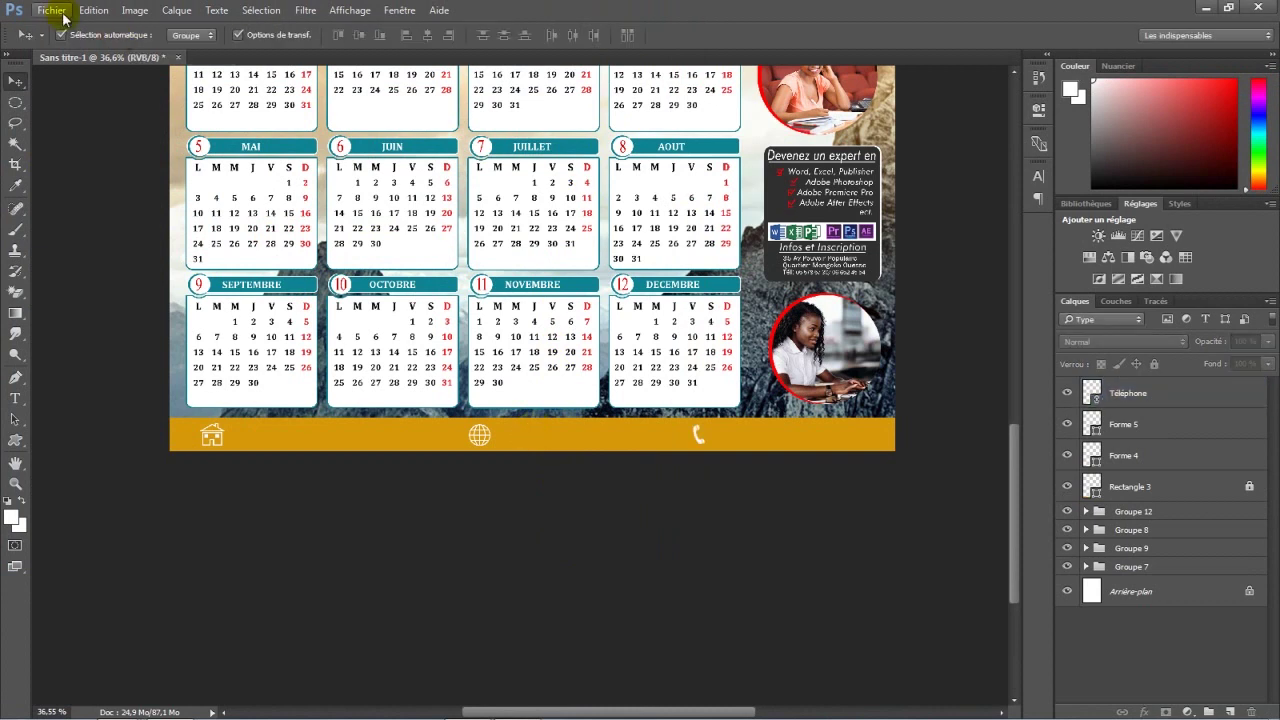
# Step: Place the Optical flare (25) image as a linked file, flatten it vertically and move it onto the gold bar's upper edge
pyautogui.click(51, 11)
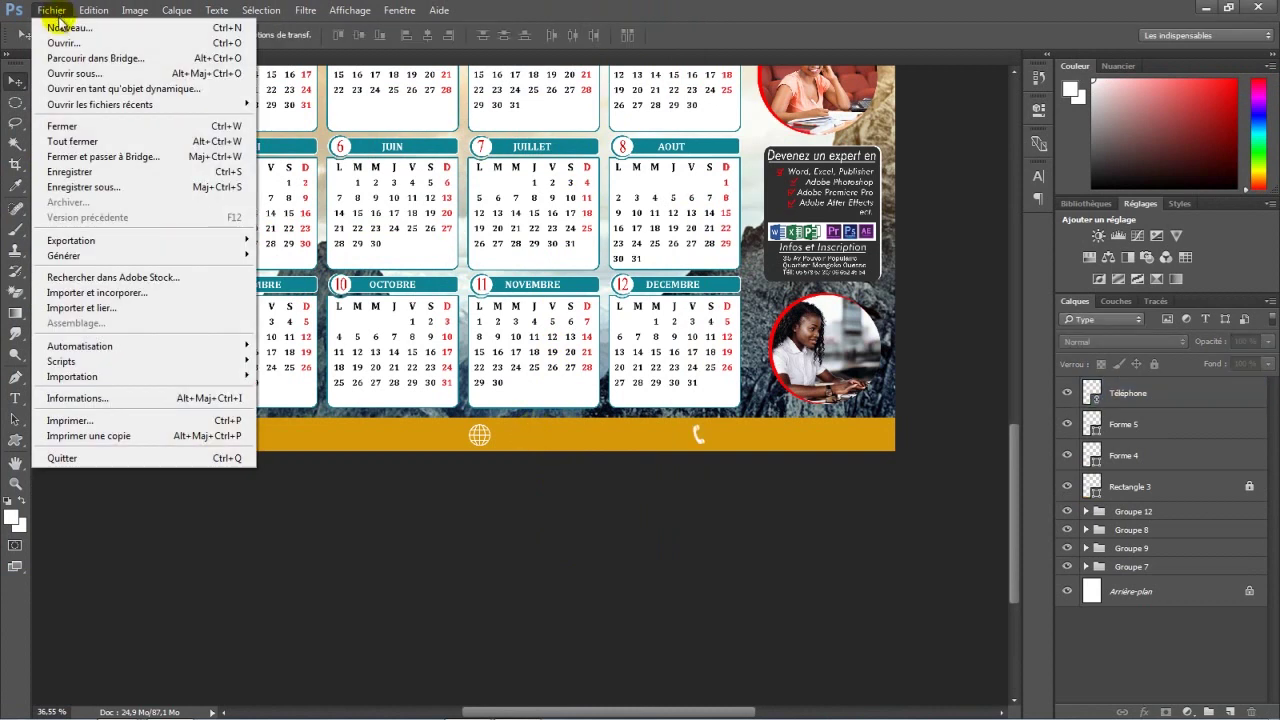
pyautogui.click(80, 307)
pyautogui.click(356, 231)
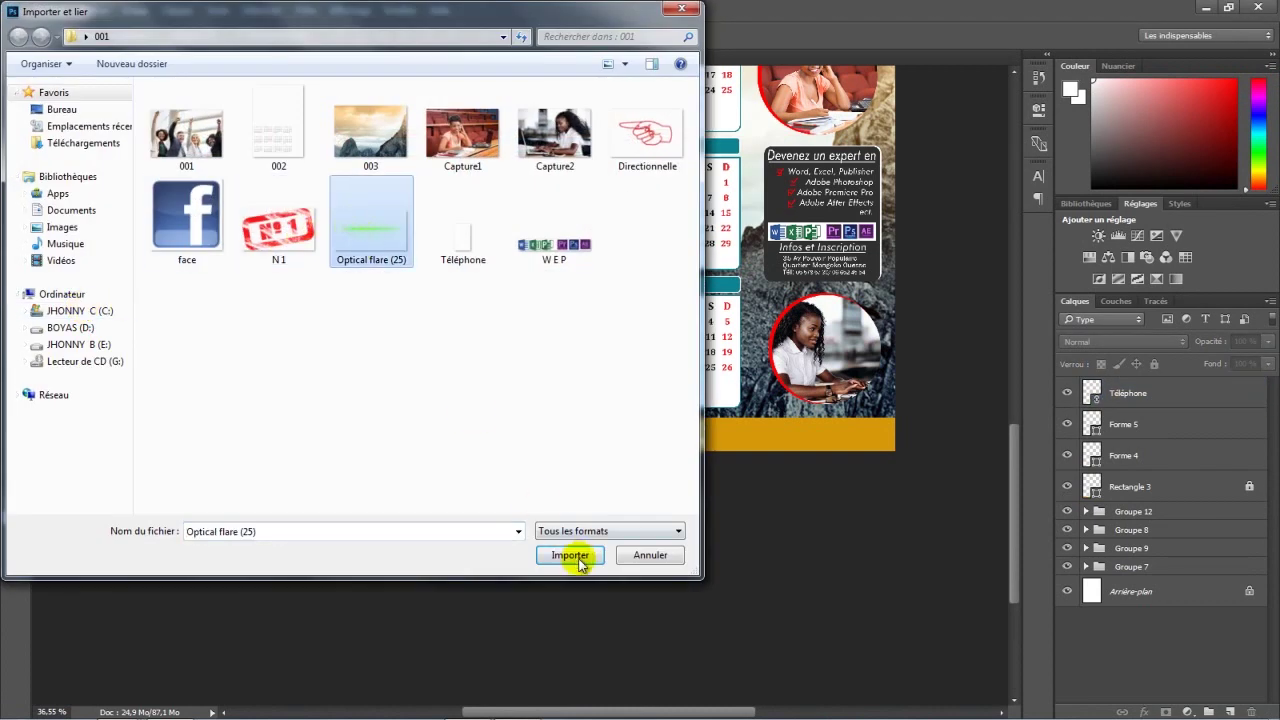
pyautogui.click(572, 558)
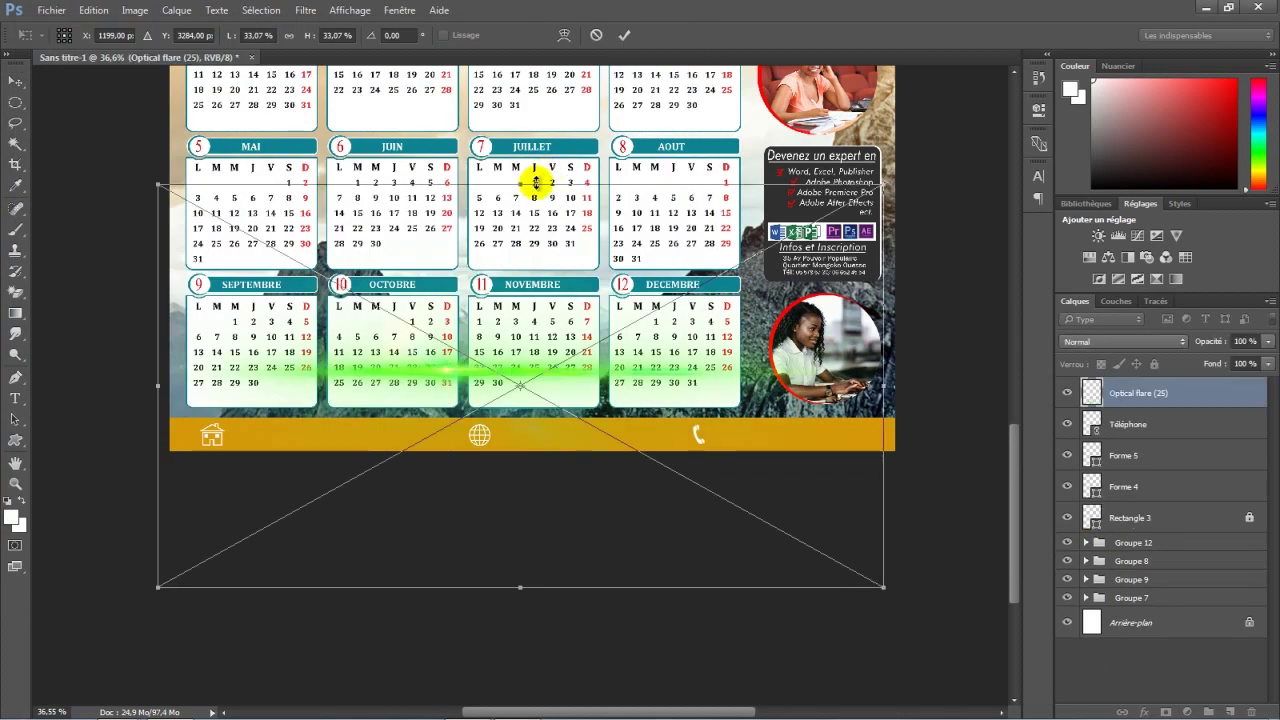
pyautogui.moveTo(524, 181); pyautogui.dragTo(504, 535)
pyautogui.moveTo(572, 567); pyautogui.dragTo(585, 416)
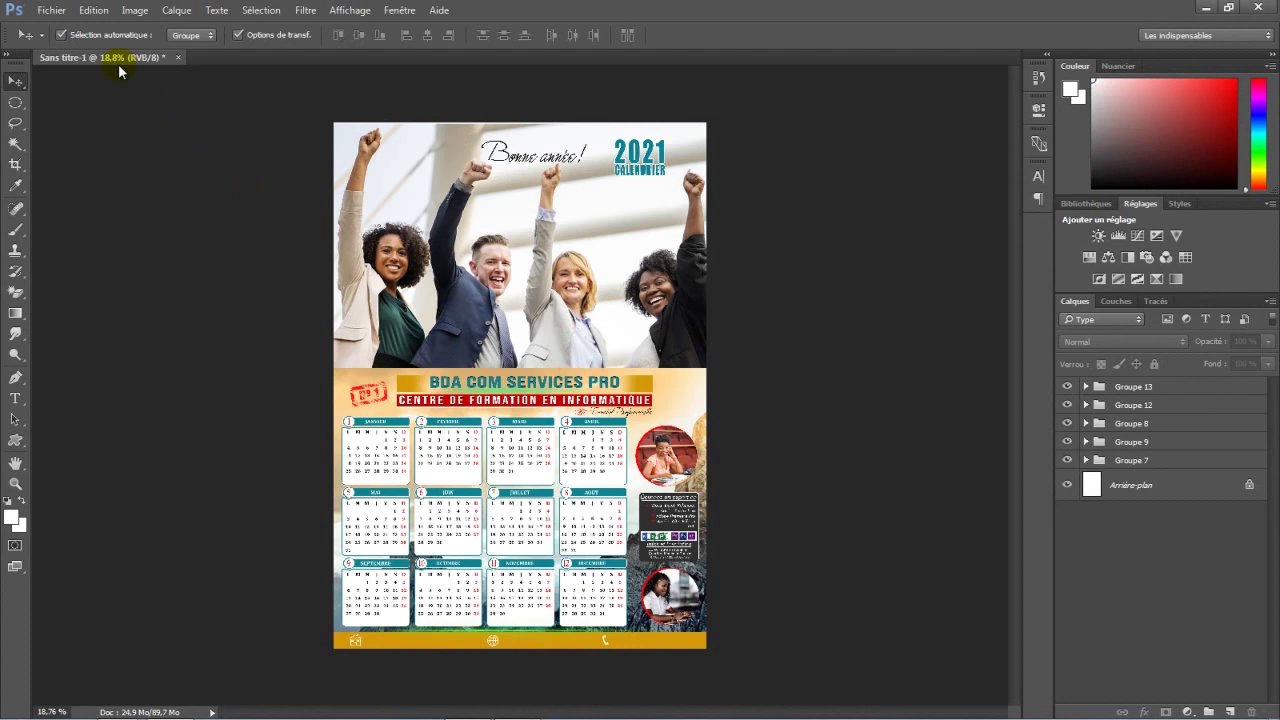
# Step: Place the 6d82e-diwali2010-rsi_19_1 fireworks image as a linked file and move it up to cover the header photo
pyautogui.click(51, 10)
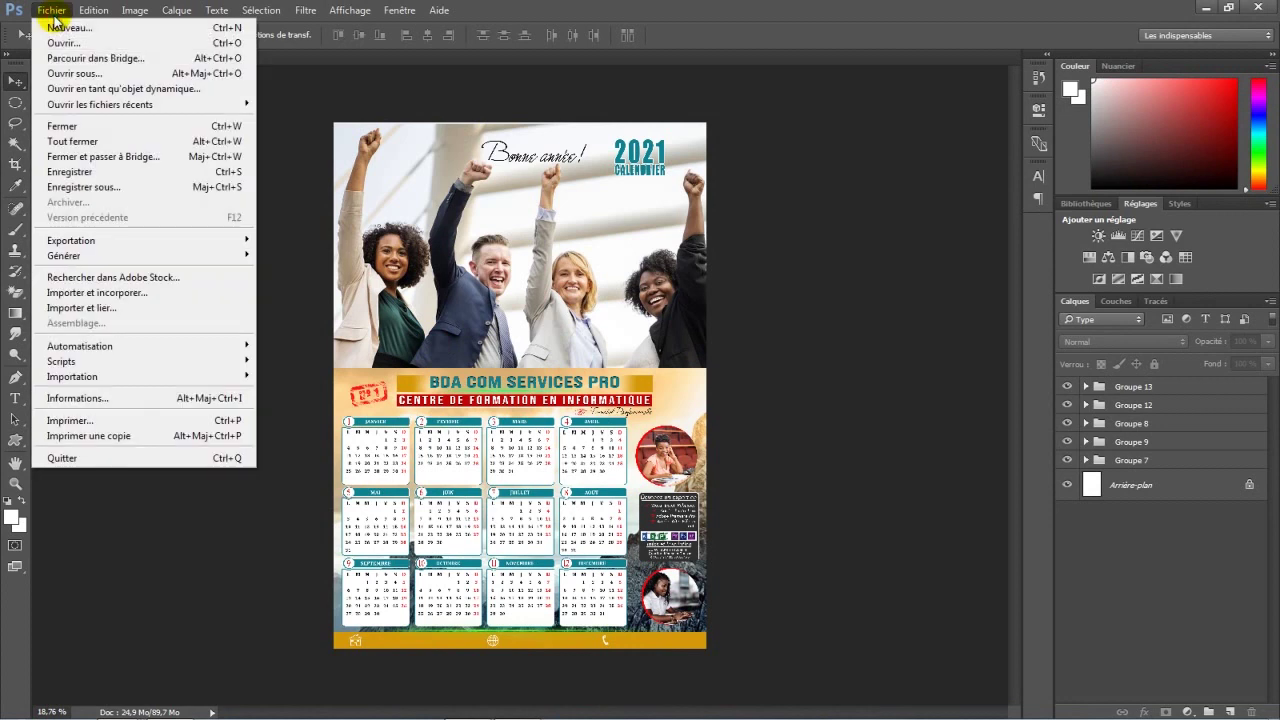
pyautogui.click(112, 307)
pyautogui.click(462, 140)
pyautogui.click(569, 557)
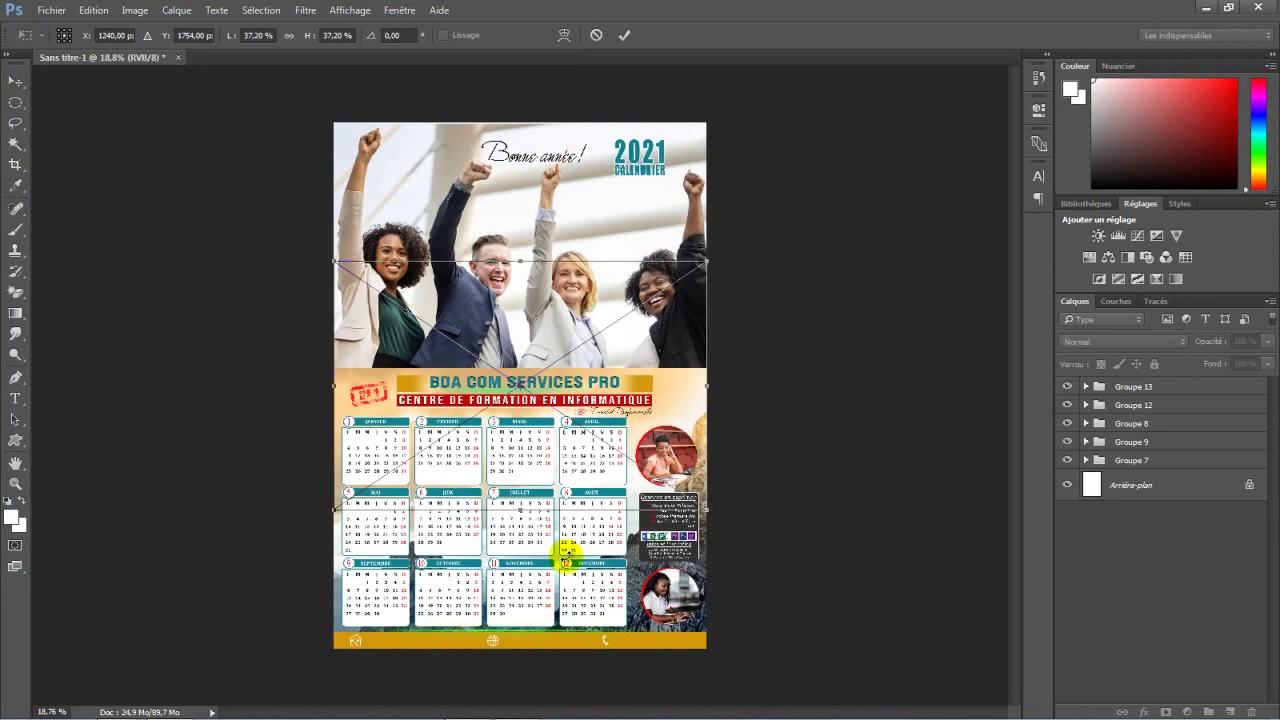
pyautogui.moveTo(508, 340); pyautogui.dragTo(508, 198)
pyautogui.click(624, 35)
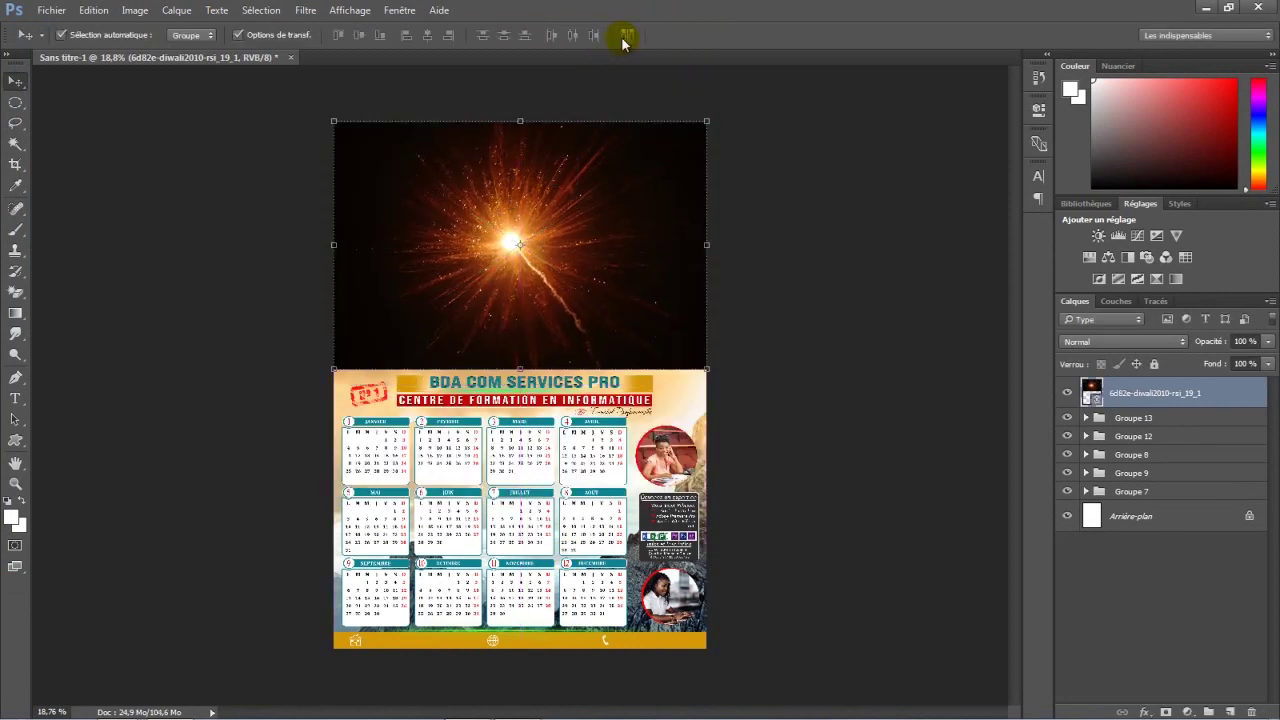
# Step: Apply a Médiane noise filter with a radius of 87 pixels to the fireworks layer and collapse its filter list
pyautogui.click(303, 12)
pyautogui.moveTo(316, 190)
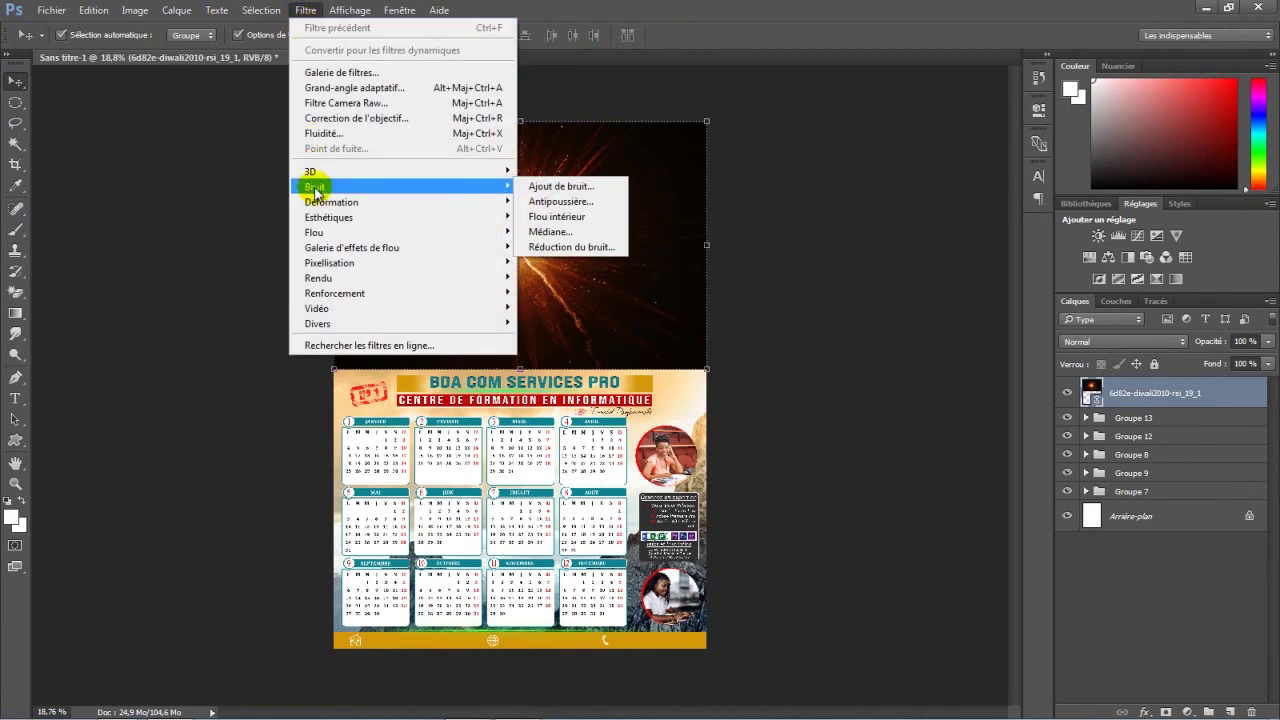
pyautogui.click(561, 231)
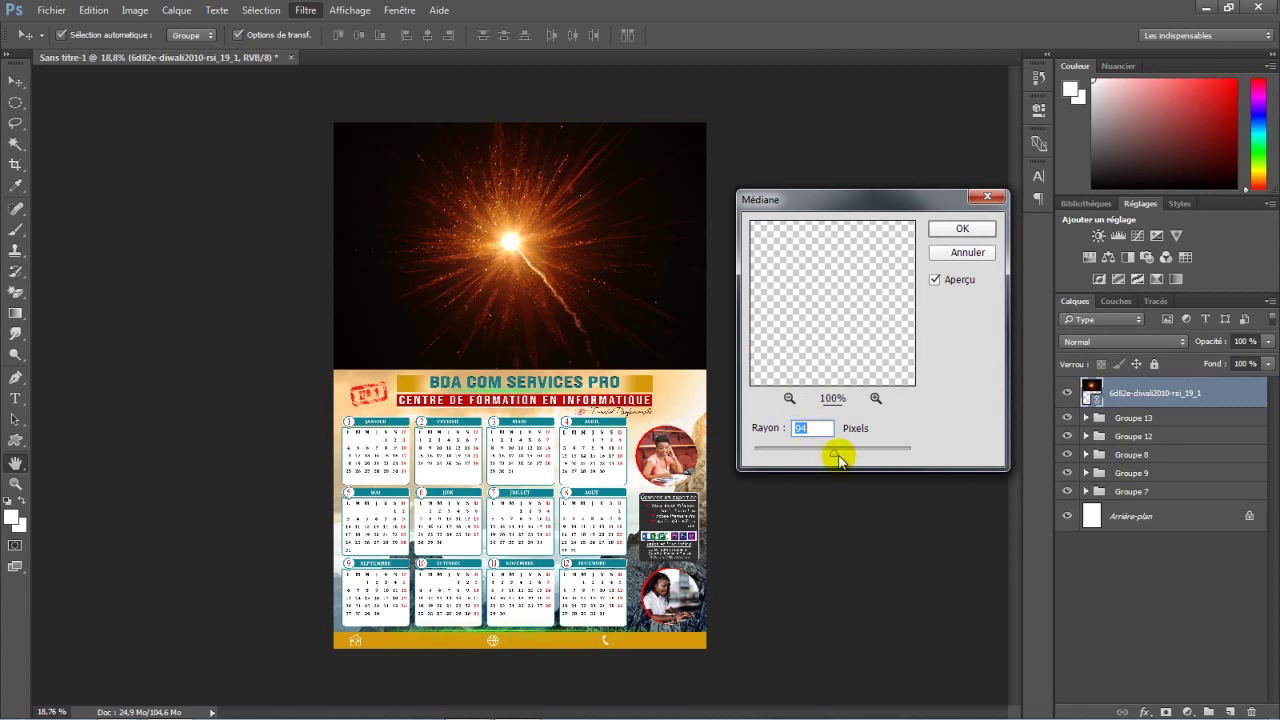
pyautogui.moveTo(837, 460); pyautogui.dragTo(829, 460)
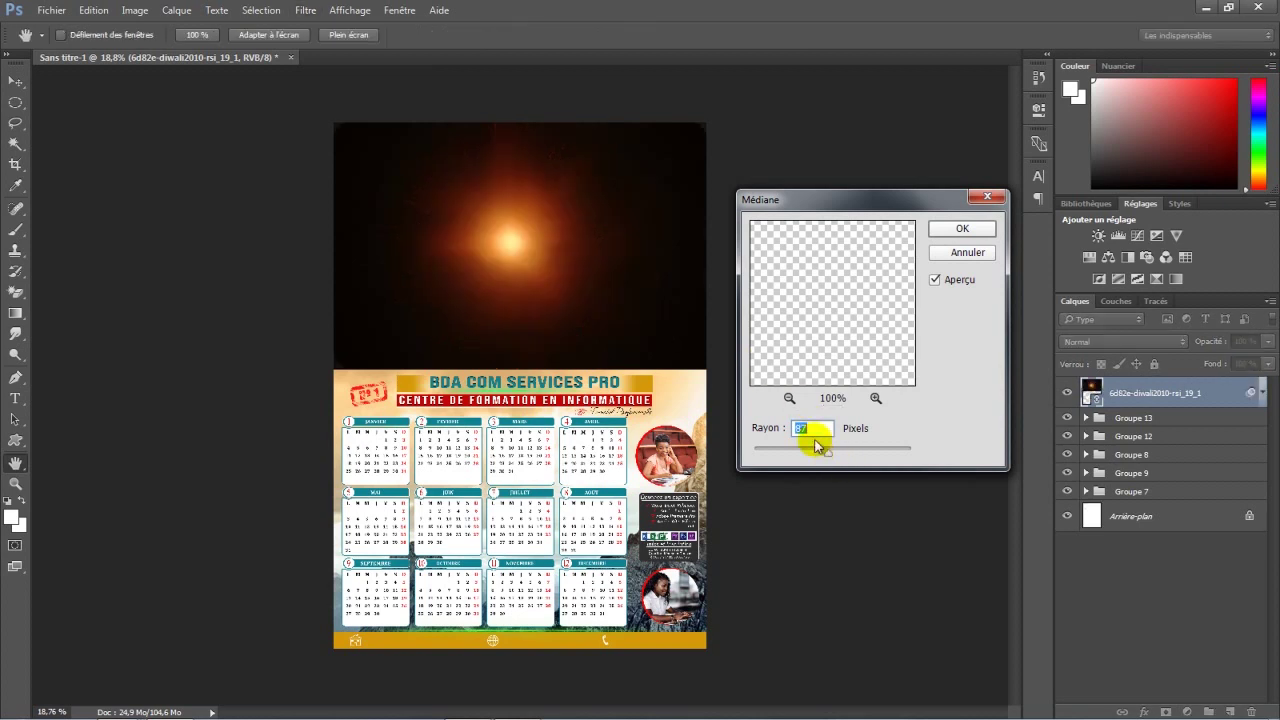
pyautogui.click(952, 230)
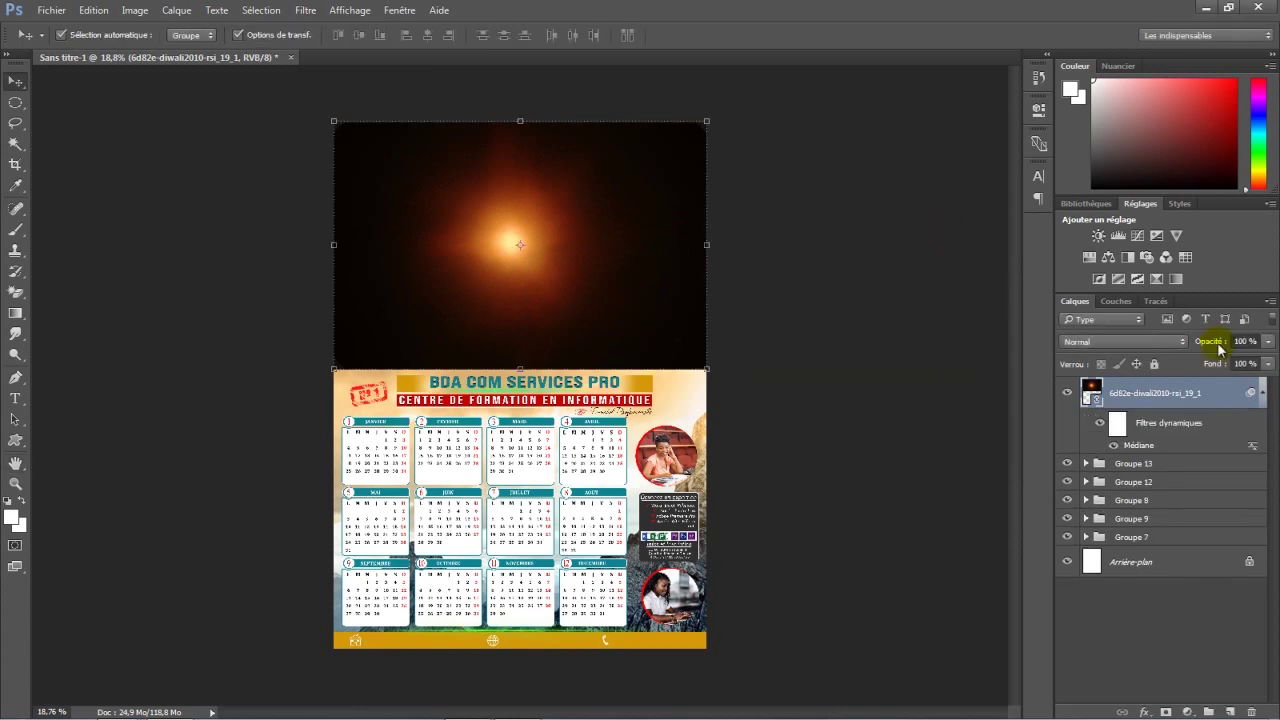
pyautogui.click(1265, 391)
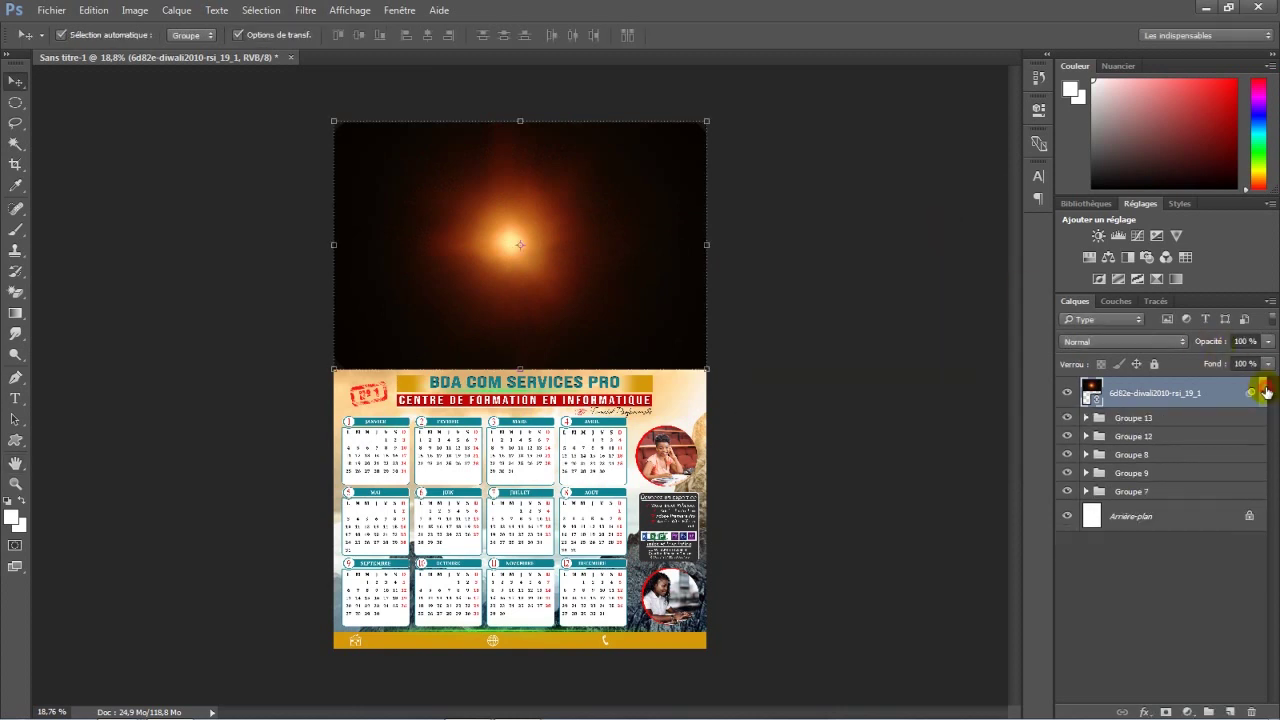
# Step: Set the fireworks layer's blend mode to Lumière tamisée and lower its opacity slightly
pyautogui.click(1170, 345)
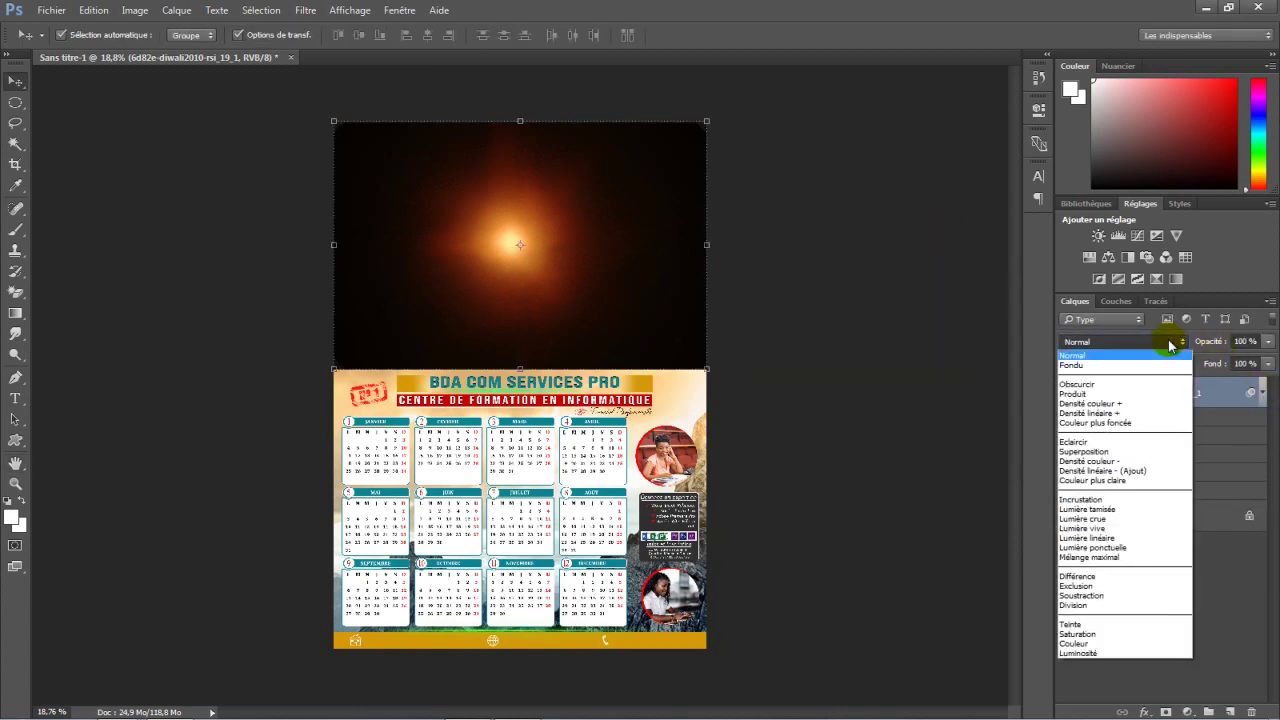
pyautogui.click(1127, 511)
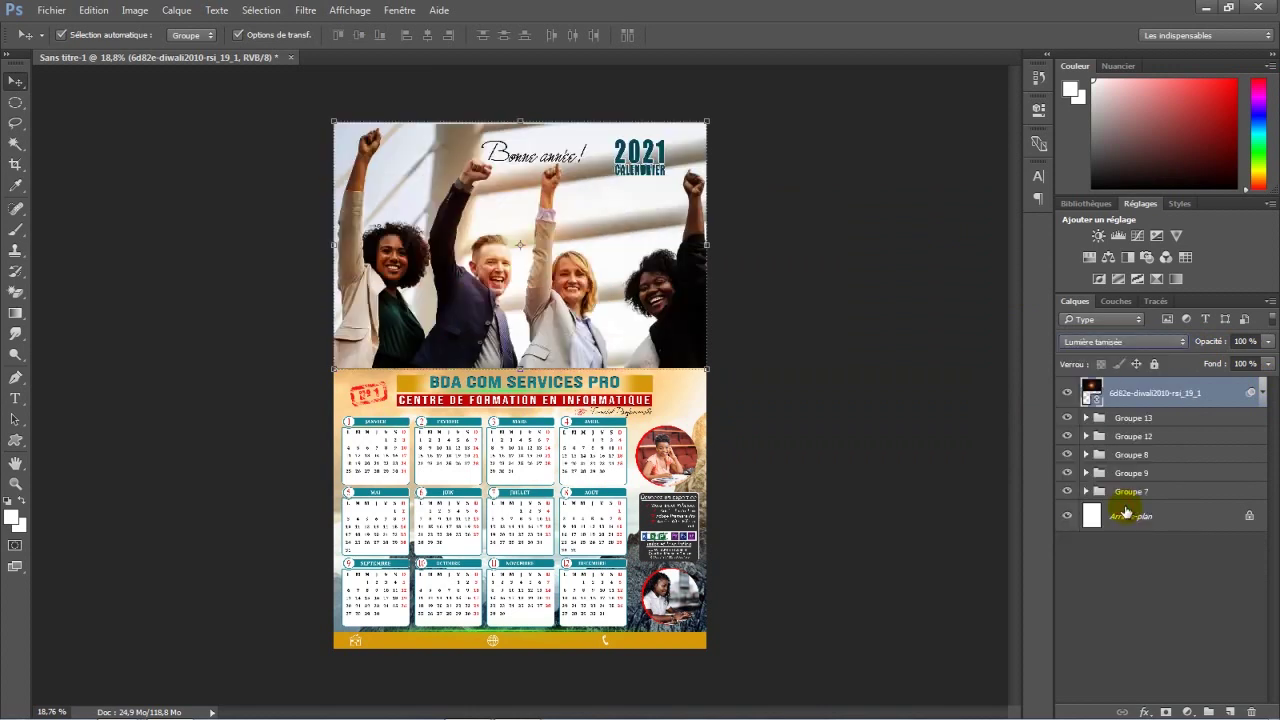
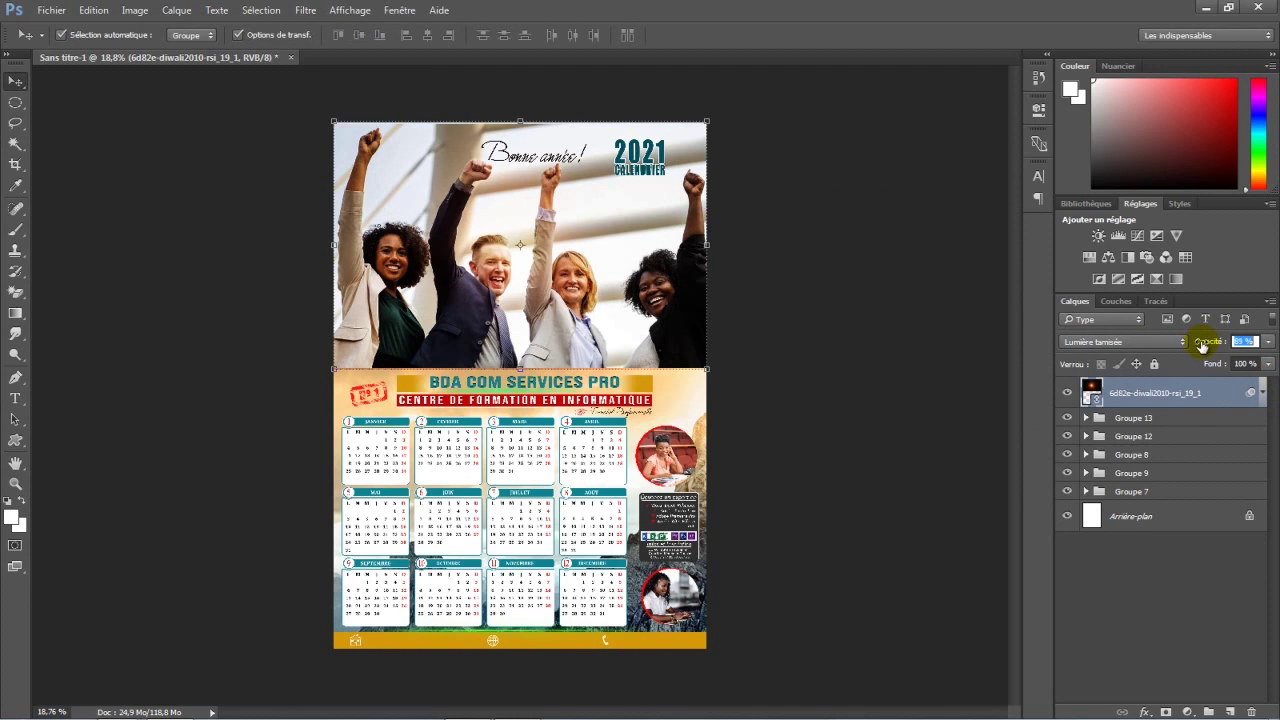
pyautogui.click(815, 438)
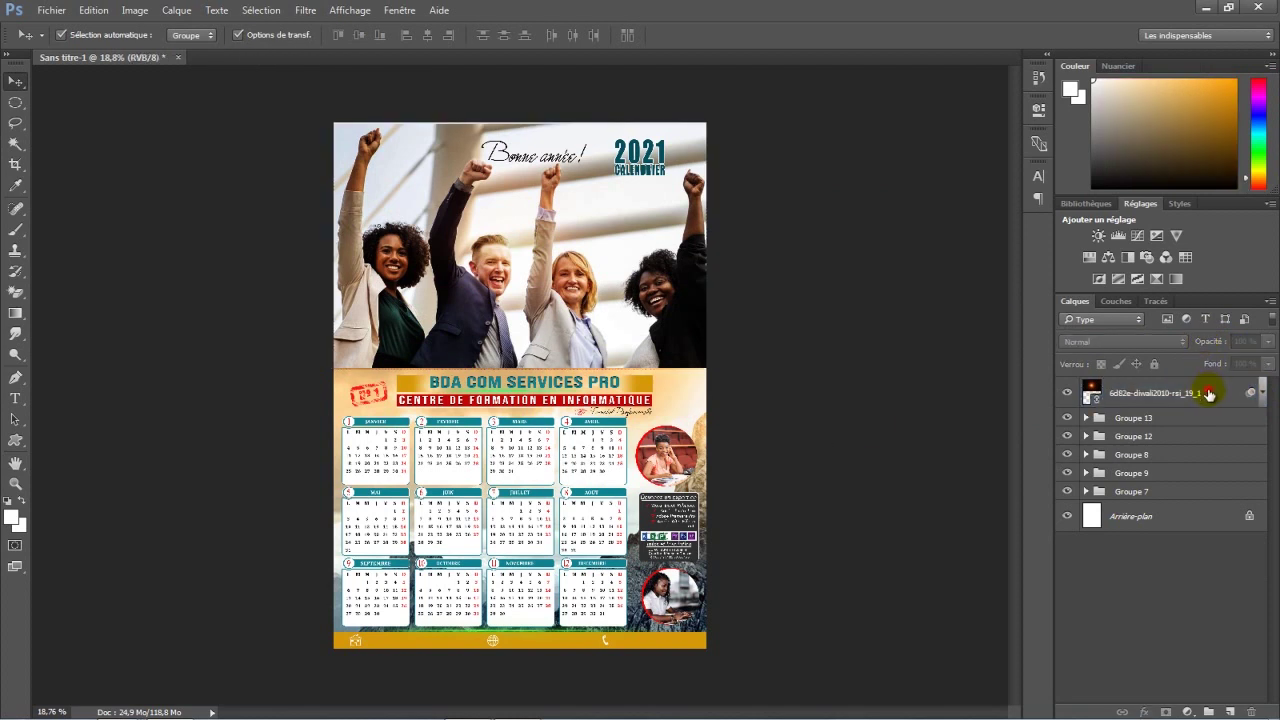
# Step: Add a new layer above the fireworks layer and choose the Brush with a soft 625 px tip at 0 % hardness
pyautogui.click(1209, 394)
pyautogui.click(1230, 709)
pyautogui.click(17, 236)
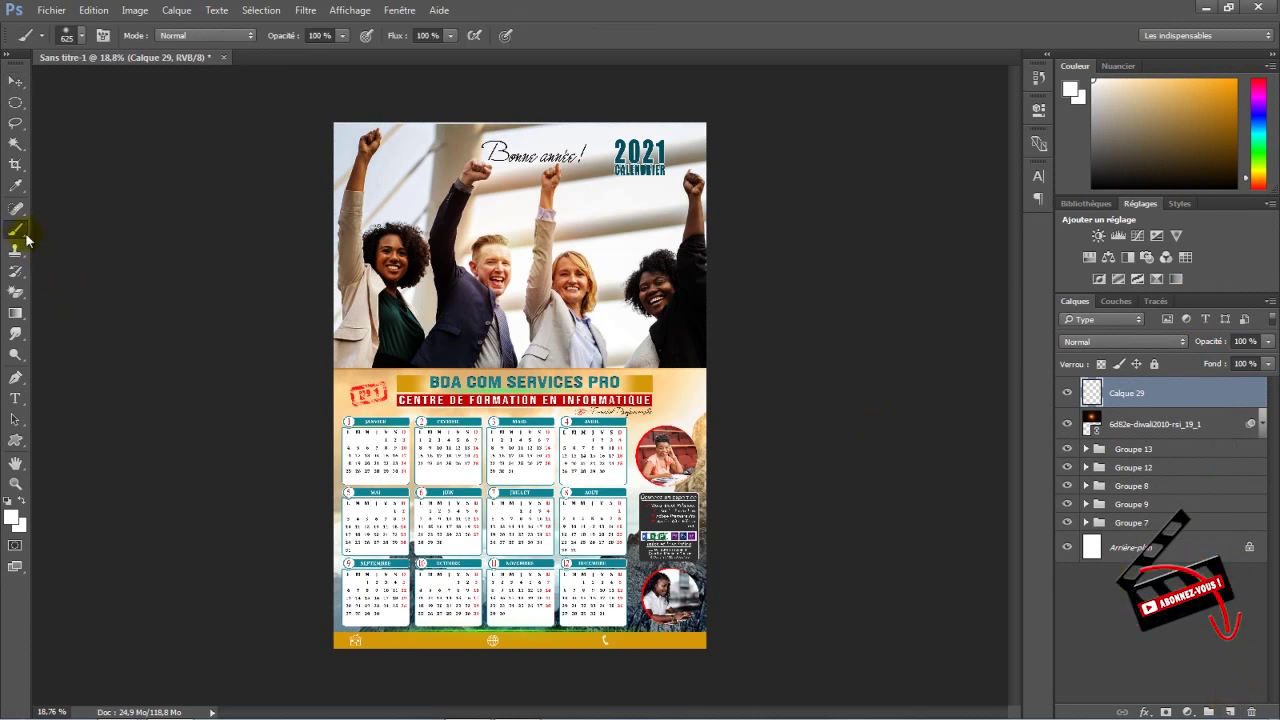
pyautogui.click(83, 38)
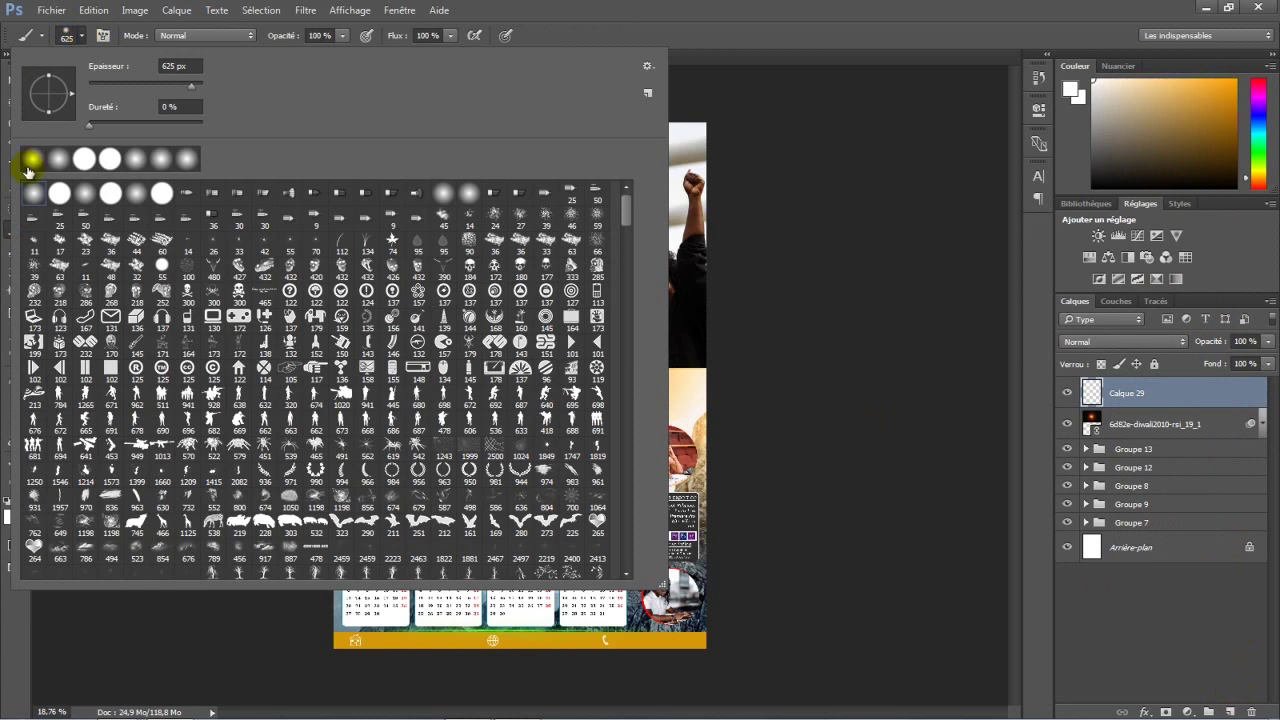
pyautogui.click(86, 39)
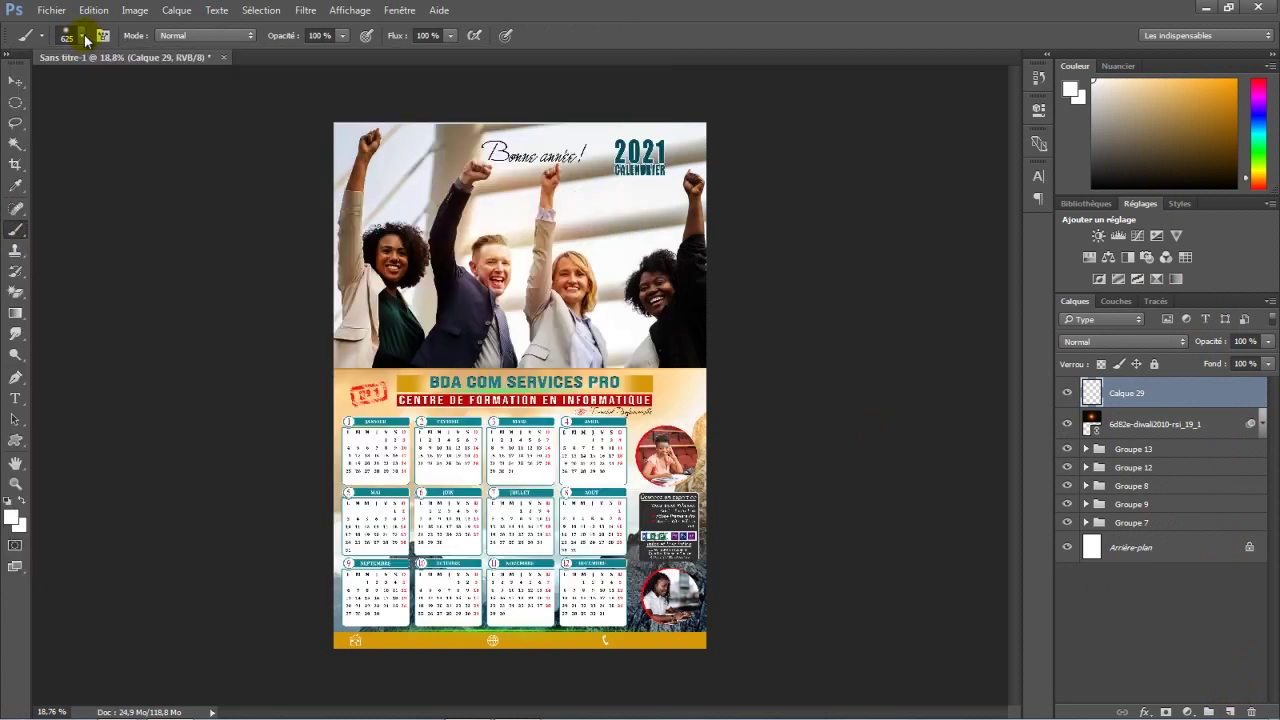
# Step: Set the foreground colour to a dark golden orange and paint one soft spot above the leftmost woman's head
pyautogui.click(13, 519)
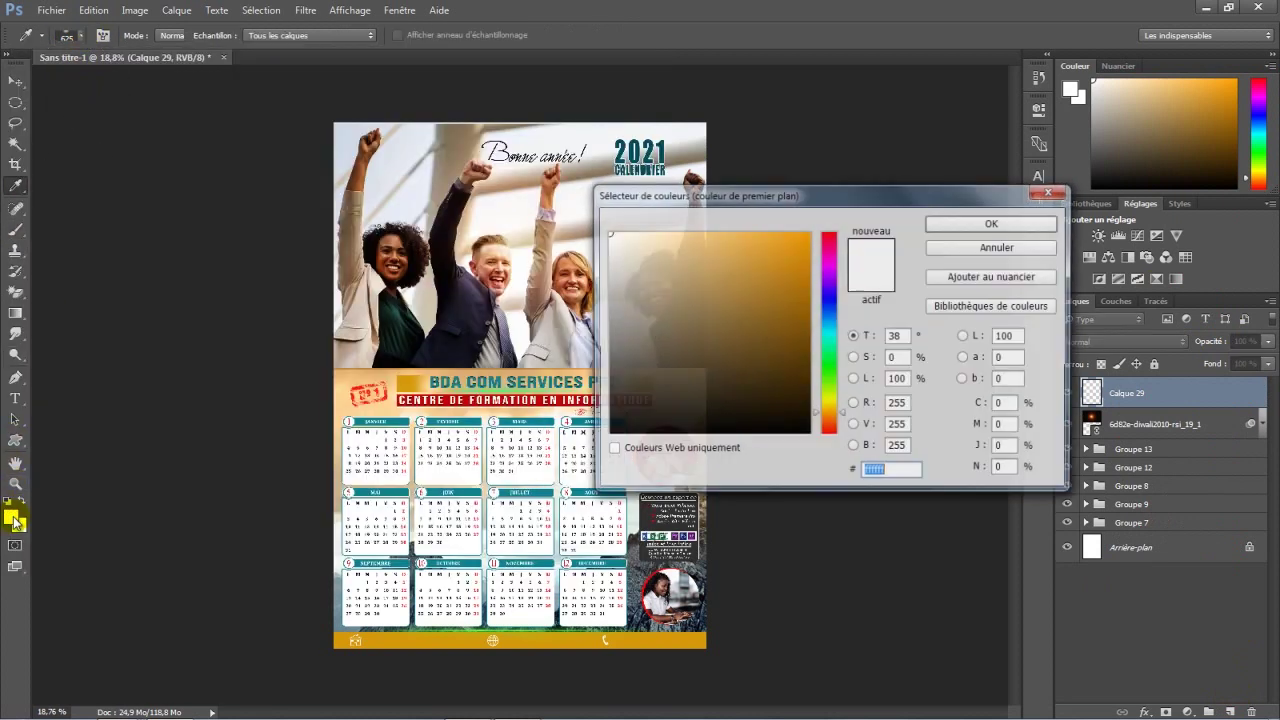
pyautogui.click(800, 300)
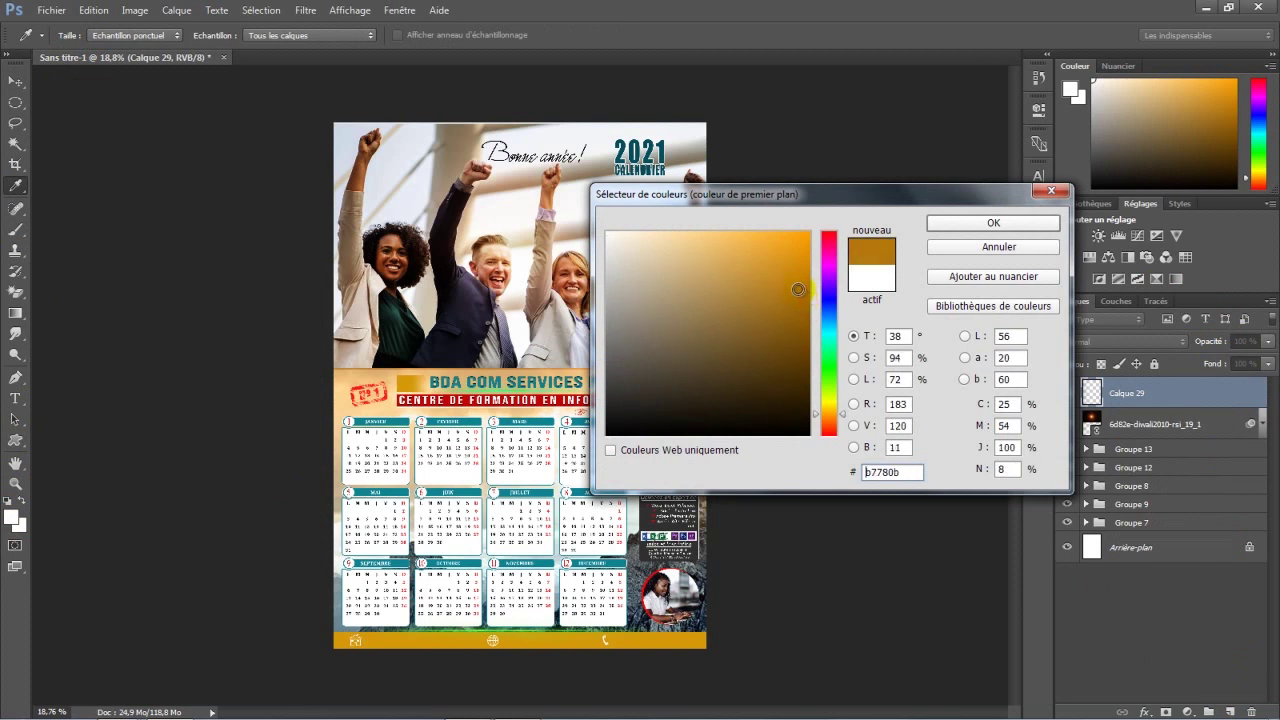
pyautogui.moveTo(802, 283); pyautogui.dragTo(806, 293)
pyautogui.click(944, 223)
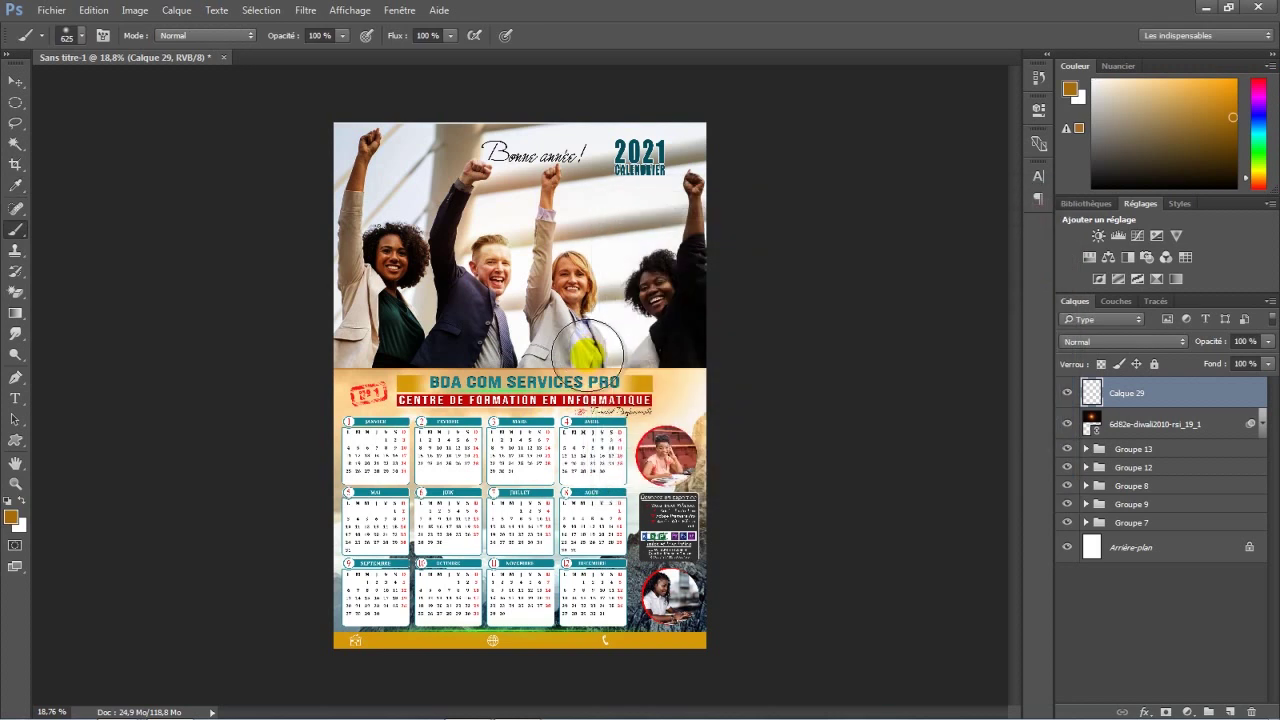
pyautogui.click(402, 227)
# Step: Scale the painted spot proportionally to 138 % and move it slightly up over the header photo
pyautogui.click(16, 84)
pyautogui.hotkey('ctrl', 't')
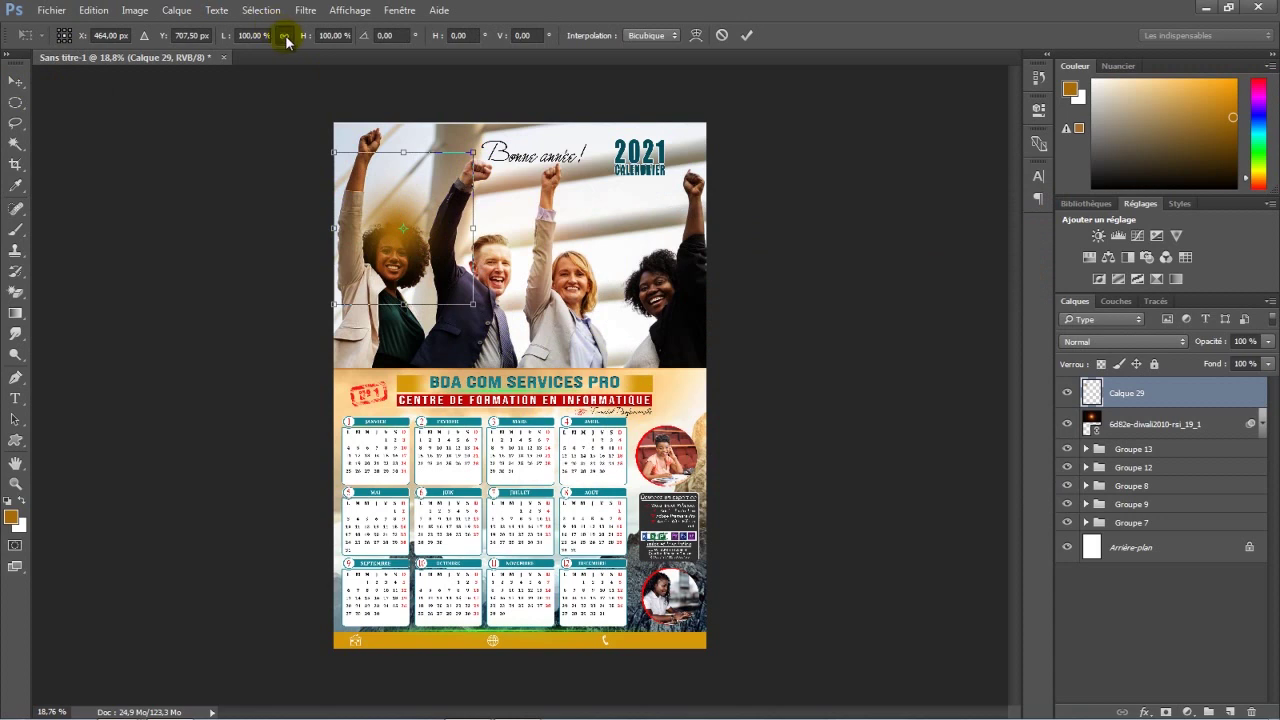
pyautogui.moveTo(305, 38); pyautogui.dragTo(334, 37)
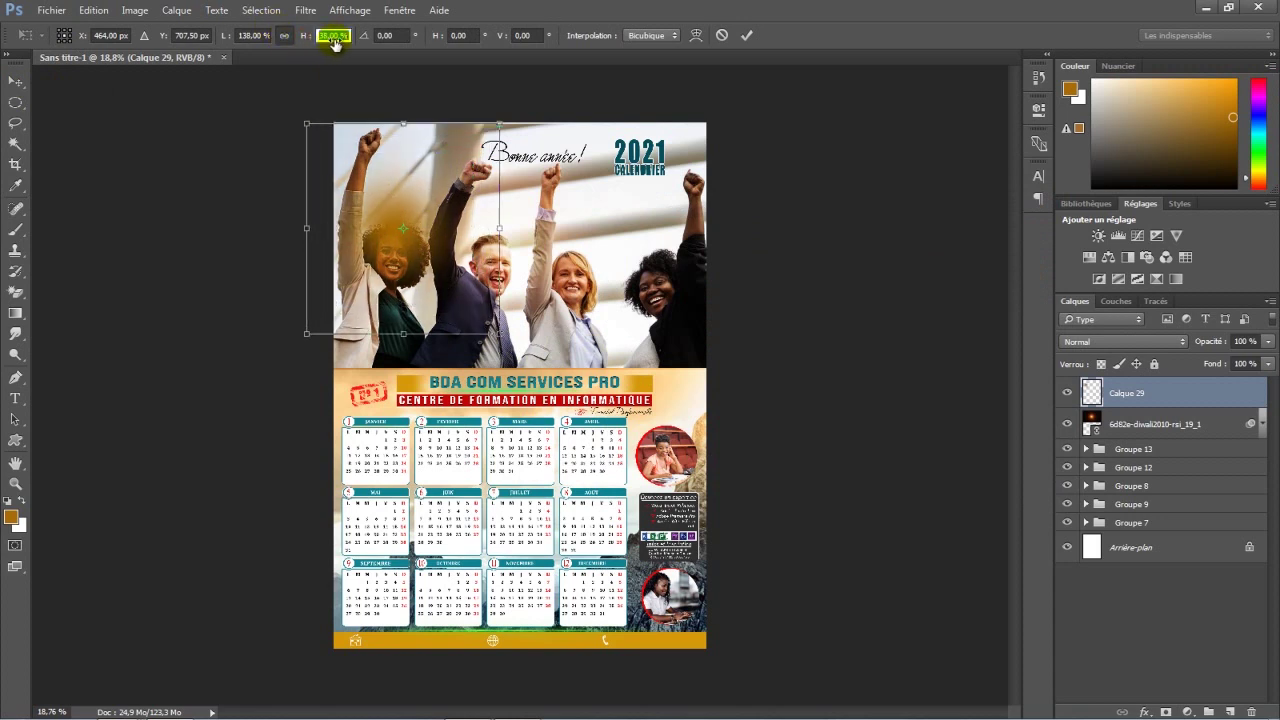
pyautogui.moveTo(412, 210); pyautogui.dragTo(419, 188)
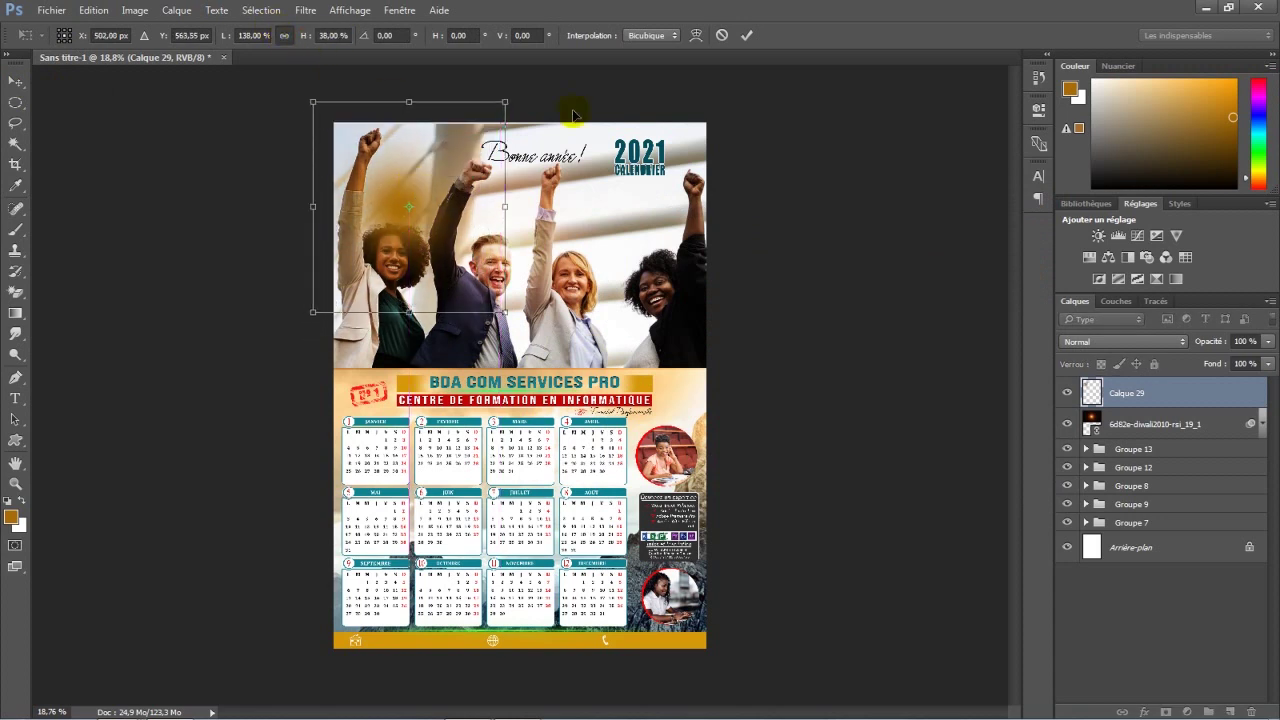
pyautogui.click(748, 37)
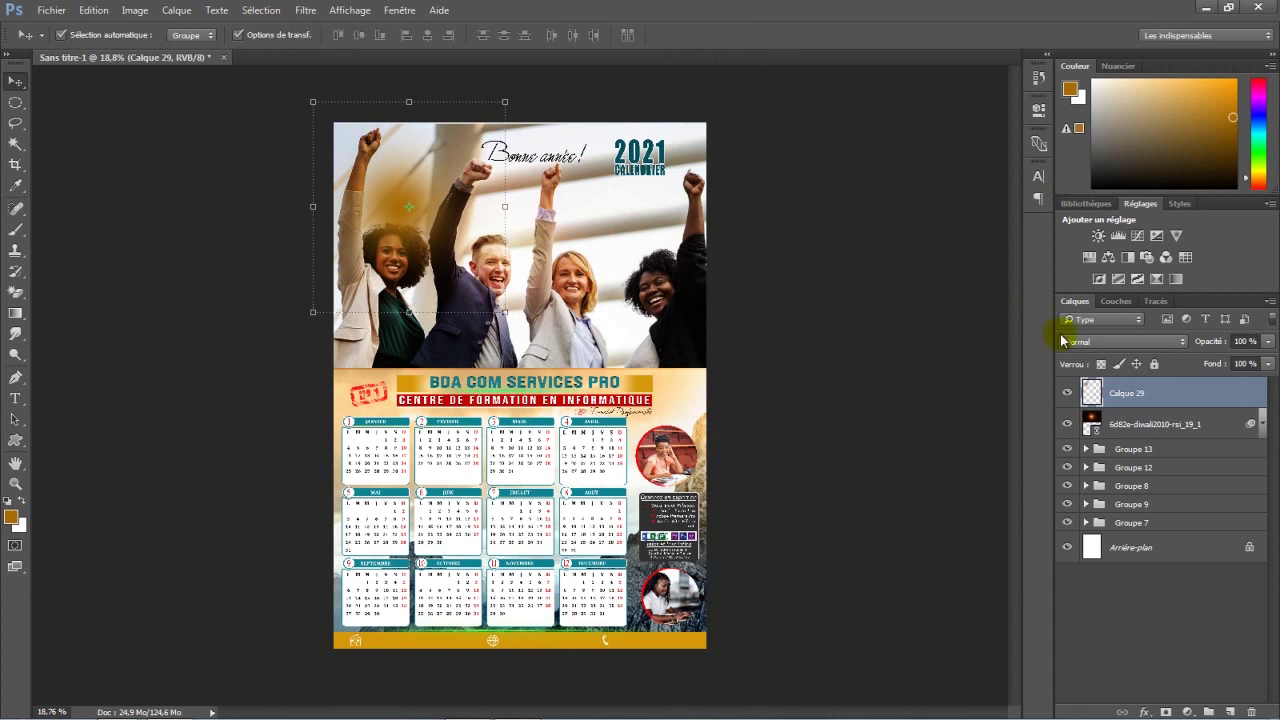
# Step: Blend the golden spot with Densité linéaire - (Ajout) and duplicate it twice, placing the copies over the photo's middle and right side
pyautogui.click(1118, 343)
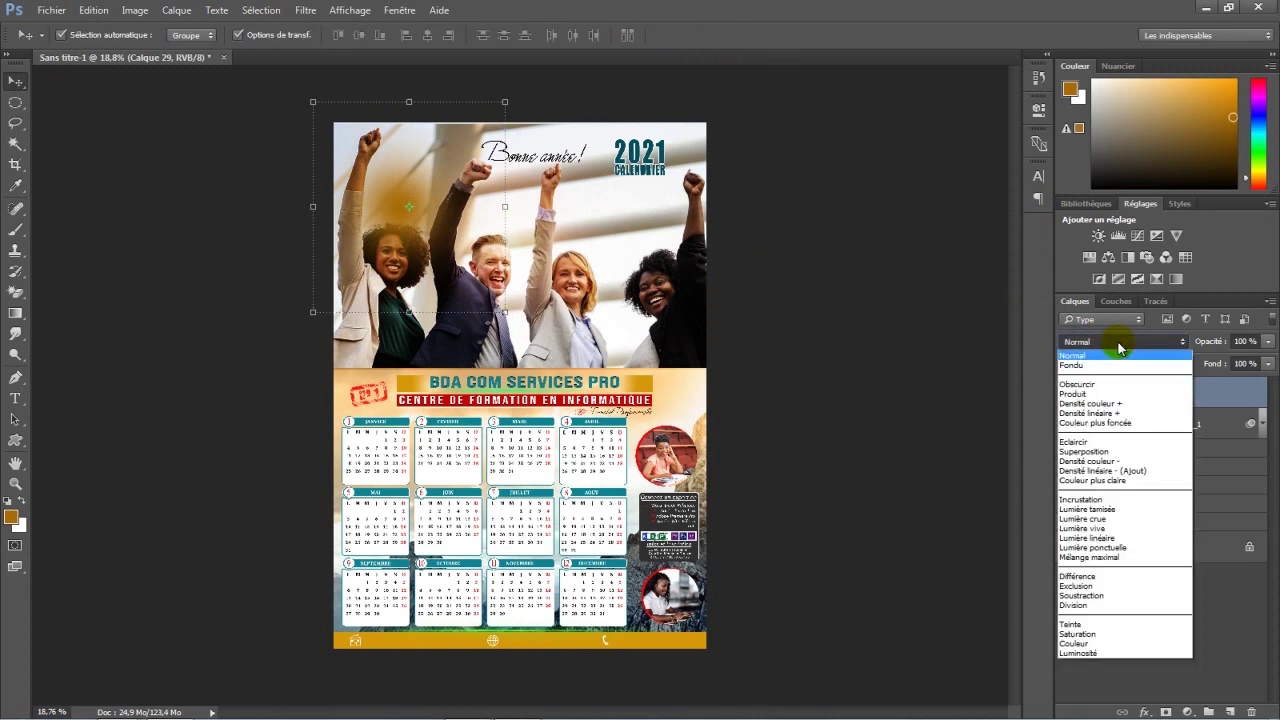
pyautogui.click(1102, 471)
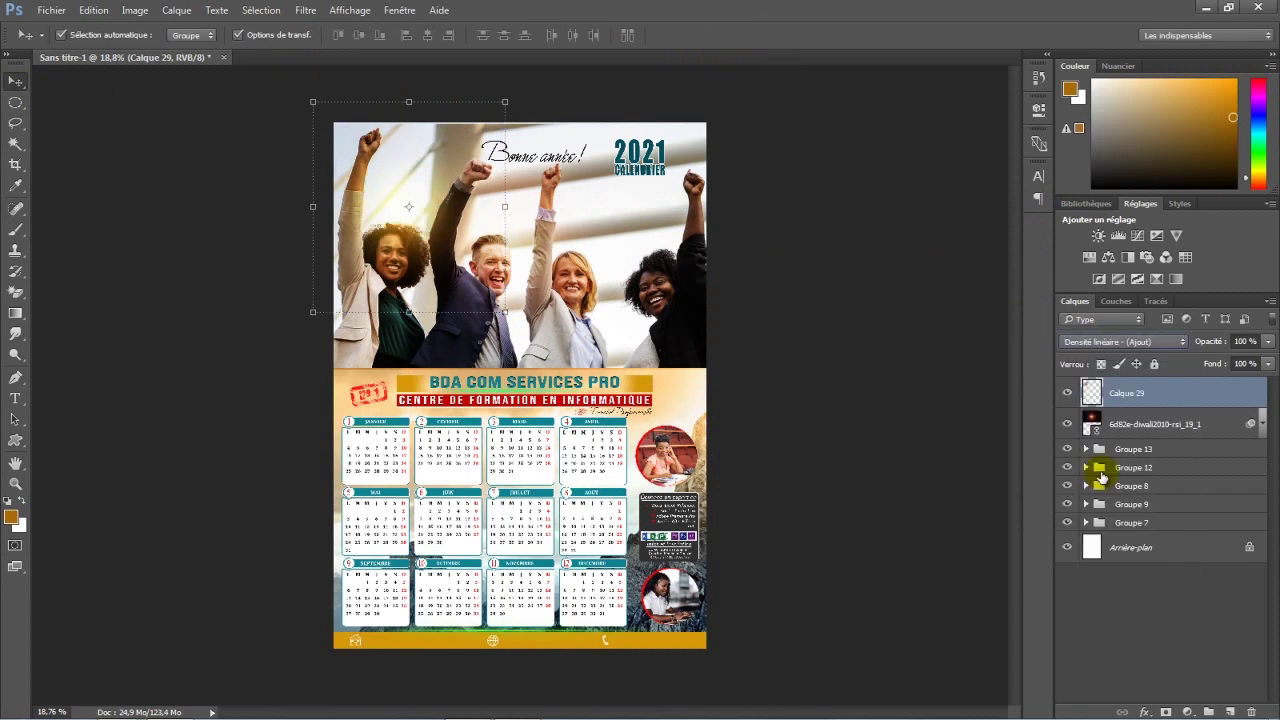
pyautogui.moveTo(422, 205); pyautogui.dragTo(423, 213)
pyautogui.moveTo(1215, 395); pyautogui.dragTo(1230, 711)
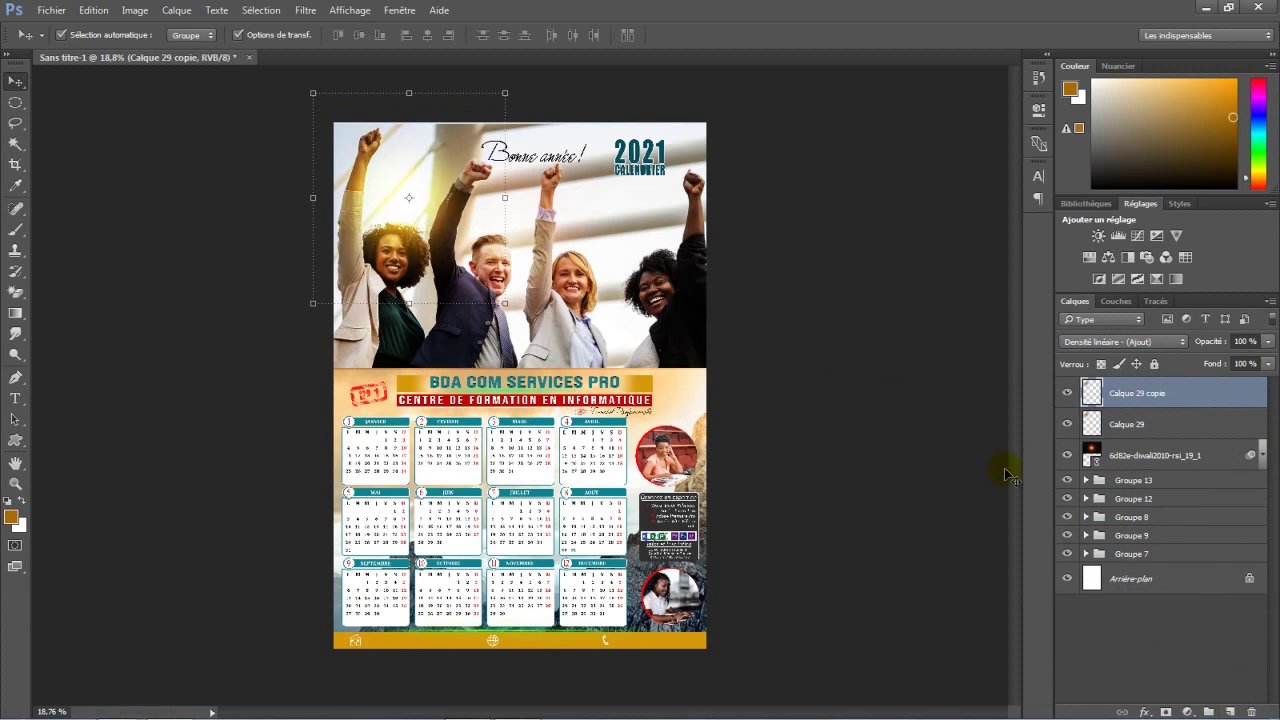
pyautogui.keyDown('alt'); pyautogui.moveTo(422, 224); pyautogui.dragTo(518, 242); pyautogui.keyUp('alt')
# Step: Lower the opacity of all three golden glow layers, setting the one on the photo's right side to 76 %
pyautogui.moveTo(1205, 345); pyautogui.dragTo(1175, 354)
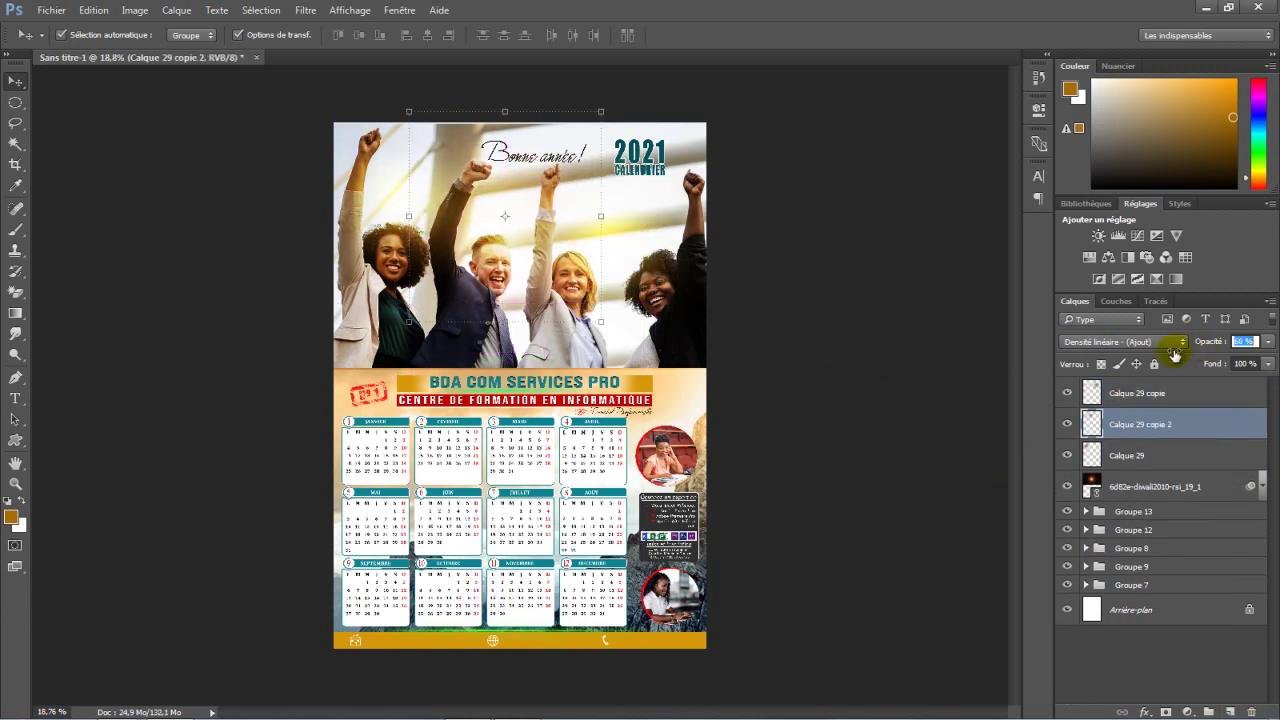
pyautogui.click(1204, 394)
pyautogui.moveTo(1197, 346); pyautogui.dragTo(1196, 348)
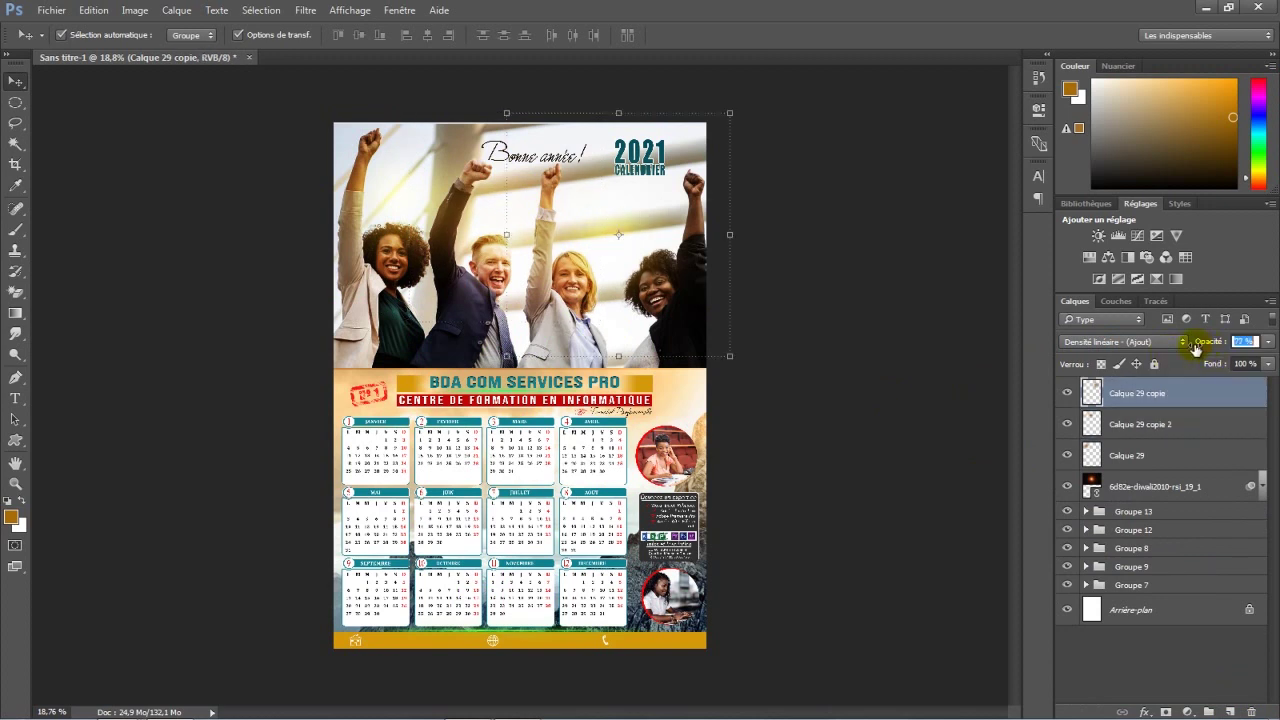
pyautogui.click(1188, 455)
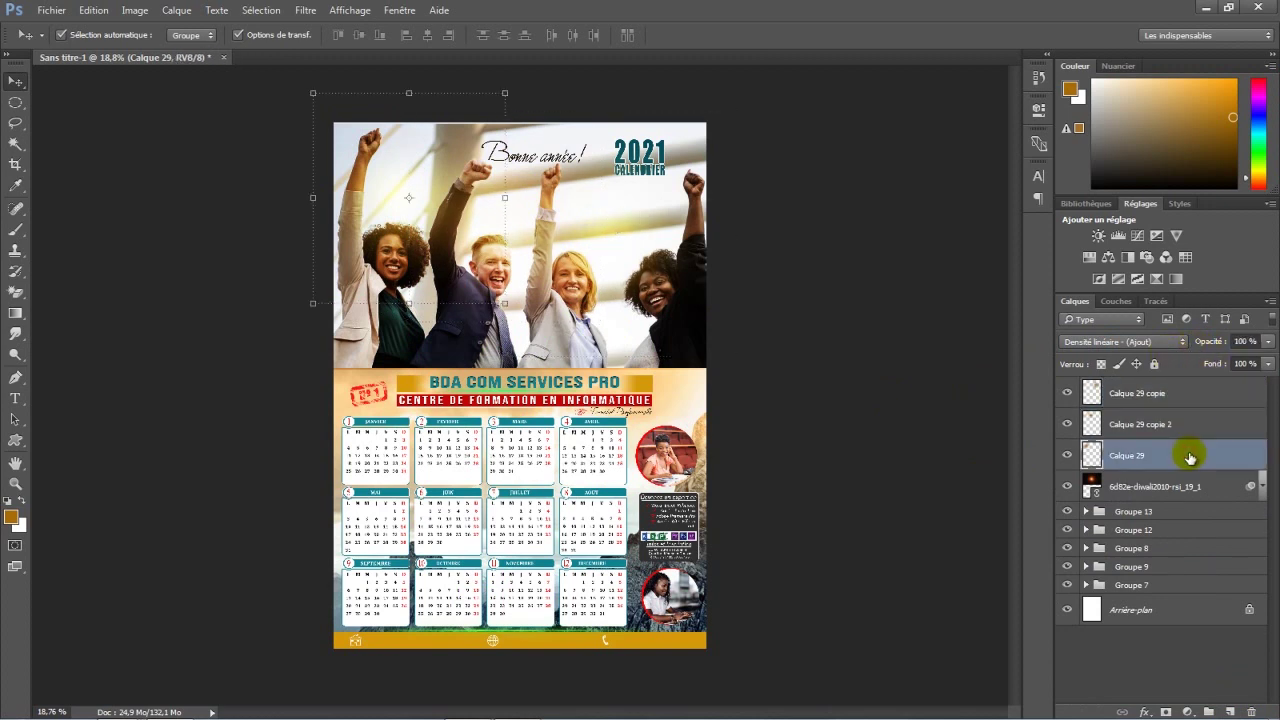
pyautogui.moveTo(1207, 343); pyautogui.dragTo(1191, 348)
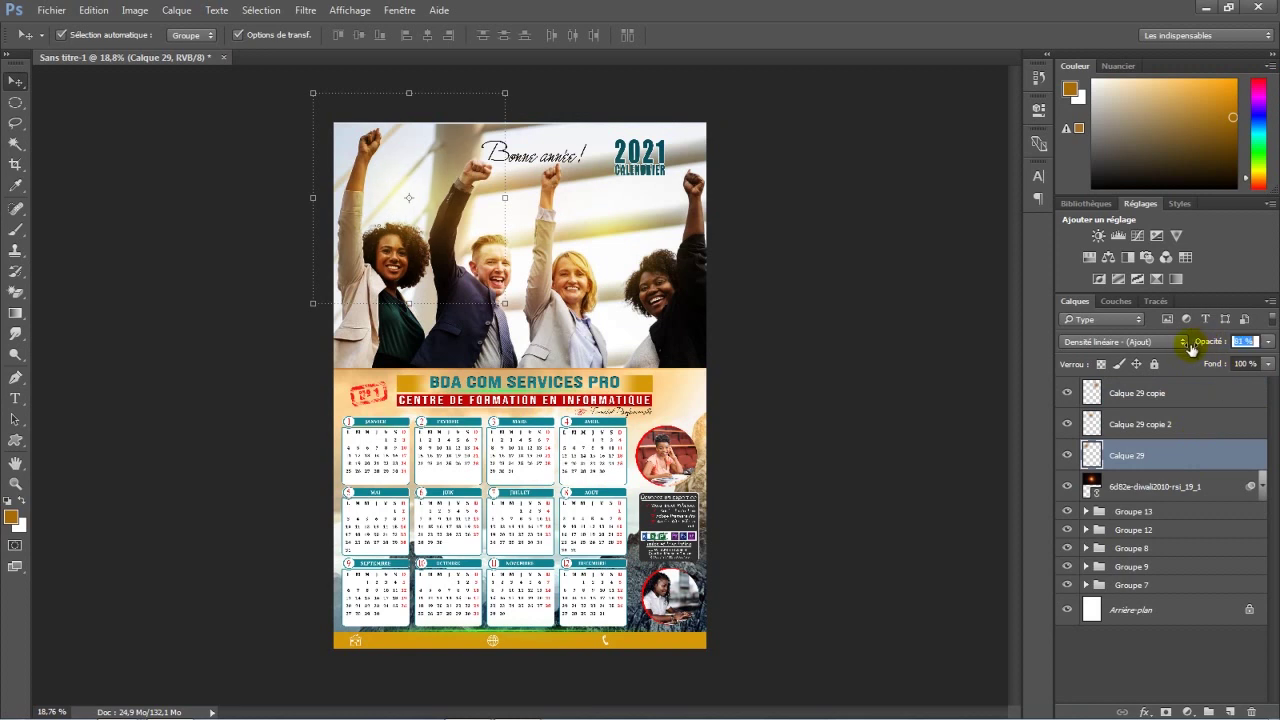
# Step: Select the three golden glow layers and group them together
pyautogui.click(1201, 403)
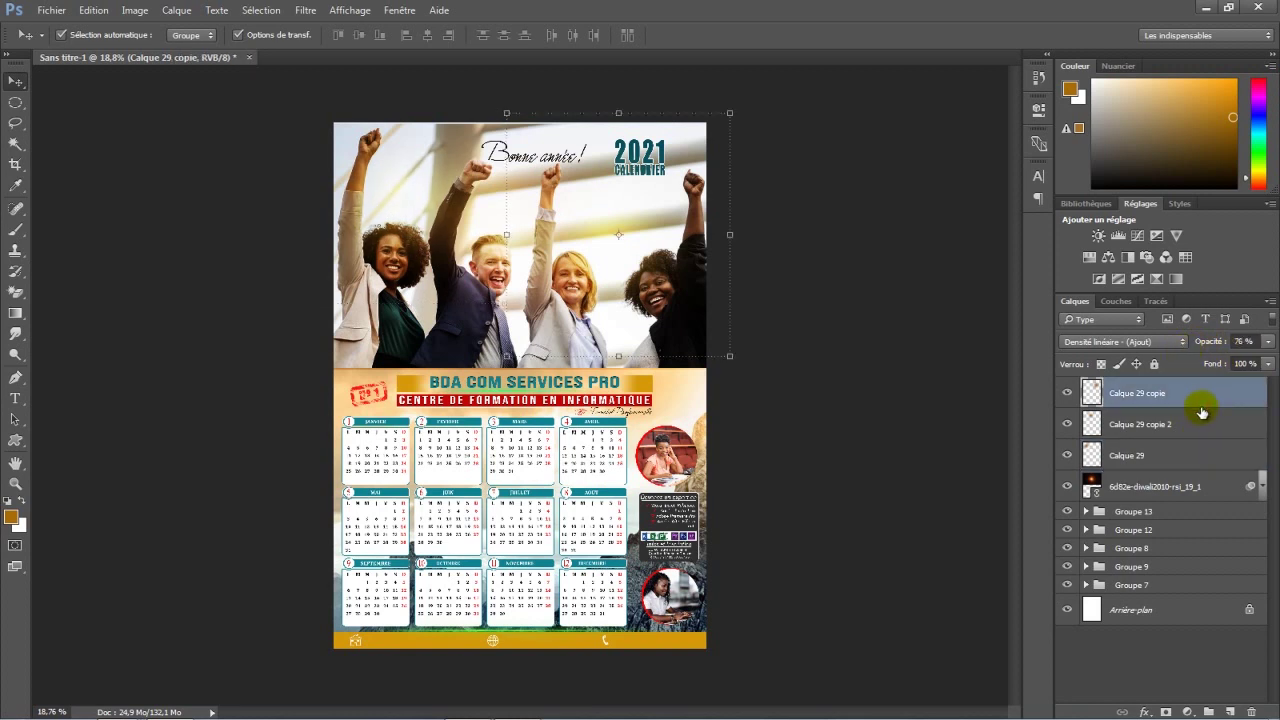
pyautogui.keyDown('shift'); pyautogui.click(1204, 456); pyautogui.keyUp('shift')
pyautogui.moveTo(1216, 456); pyautogui.dragTo(1208, 712)
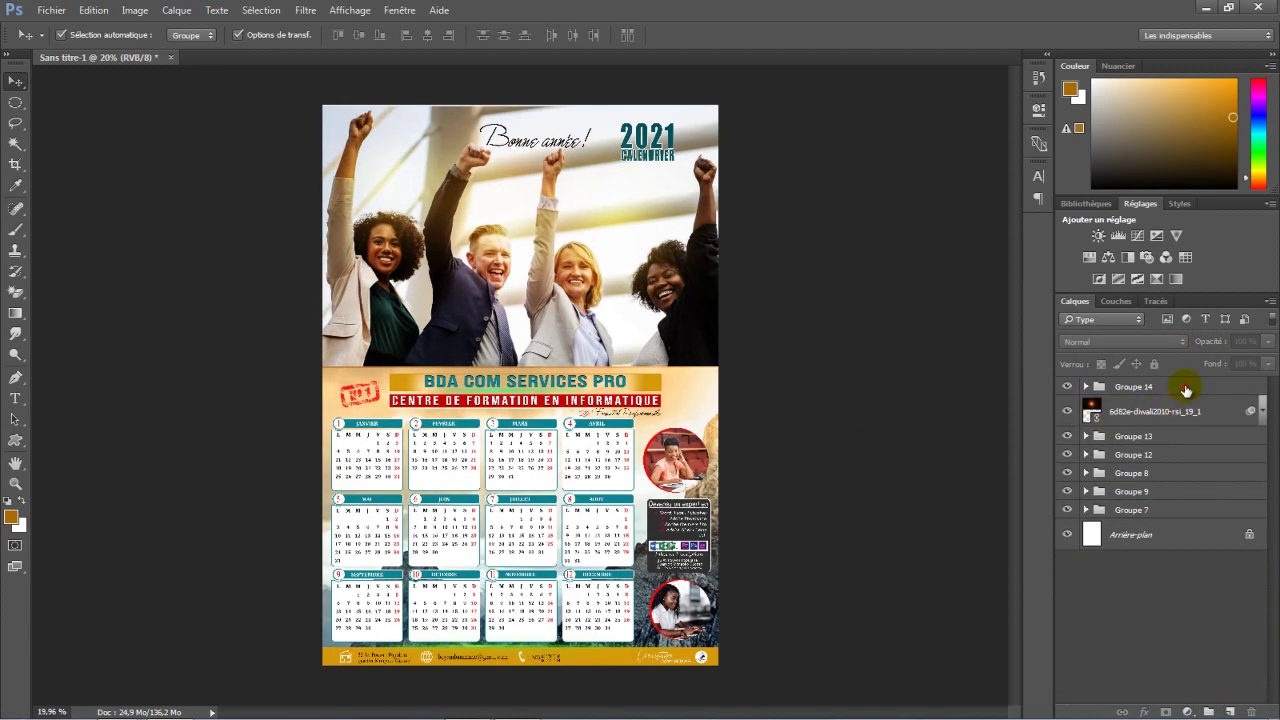
# Step: Add a gradient fill layer above Groupe 14 using the Violet, orange preset, linear at 90°, and shift the gradient downward on the page
pyautogui.click(1186, 390)
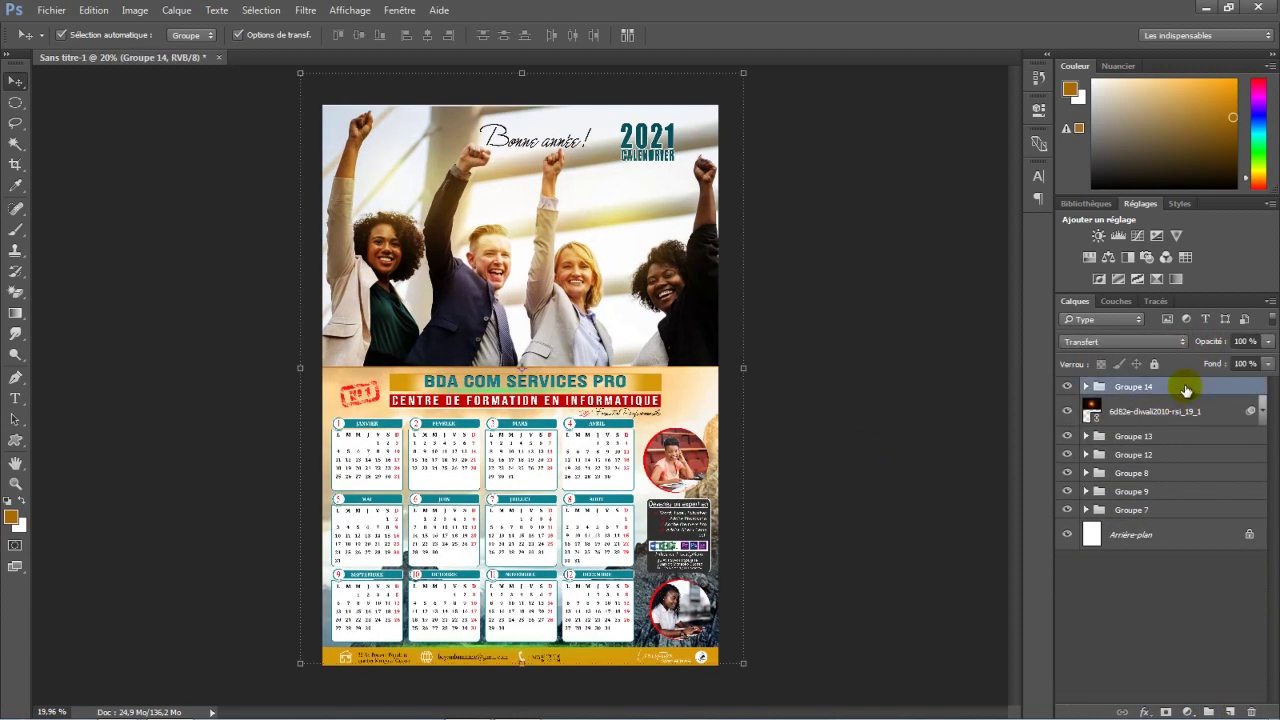
pyautogui.click(1185, 710)
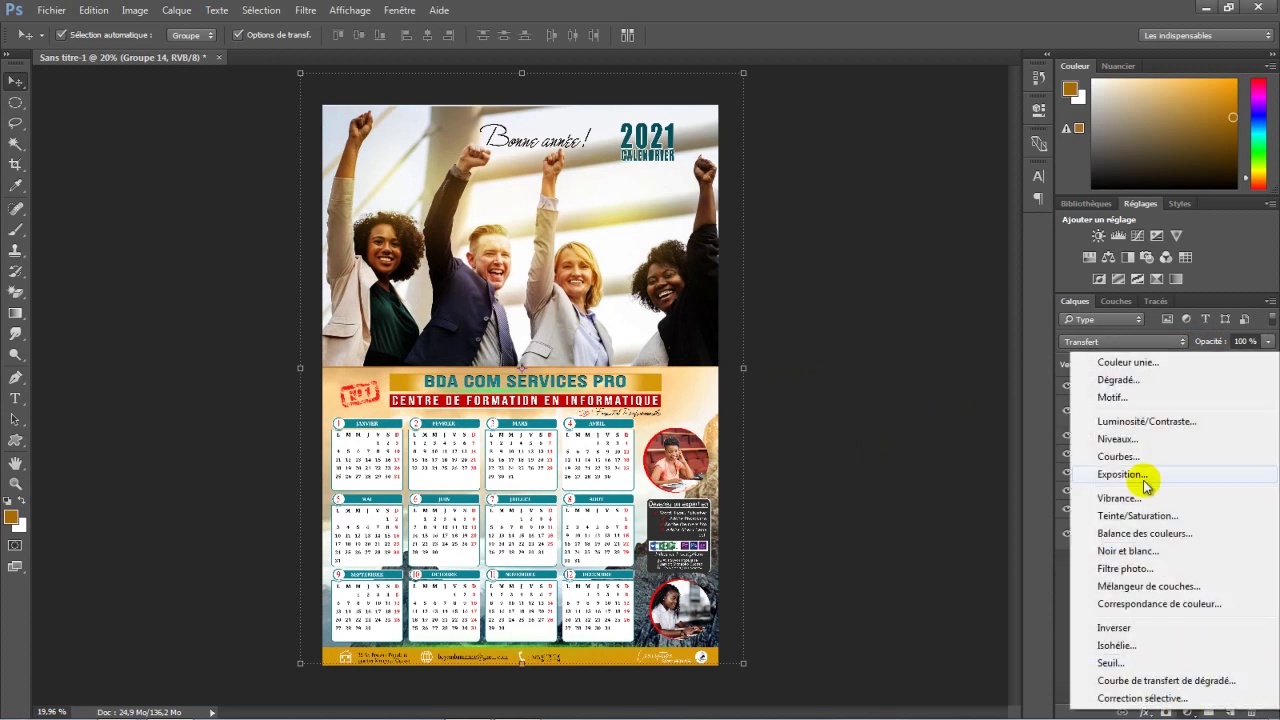
pyautogui.click(1116, 388)
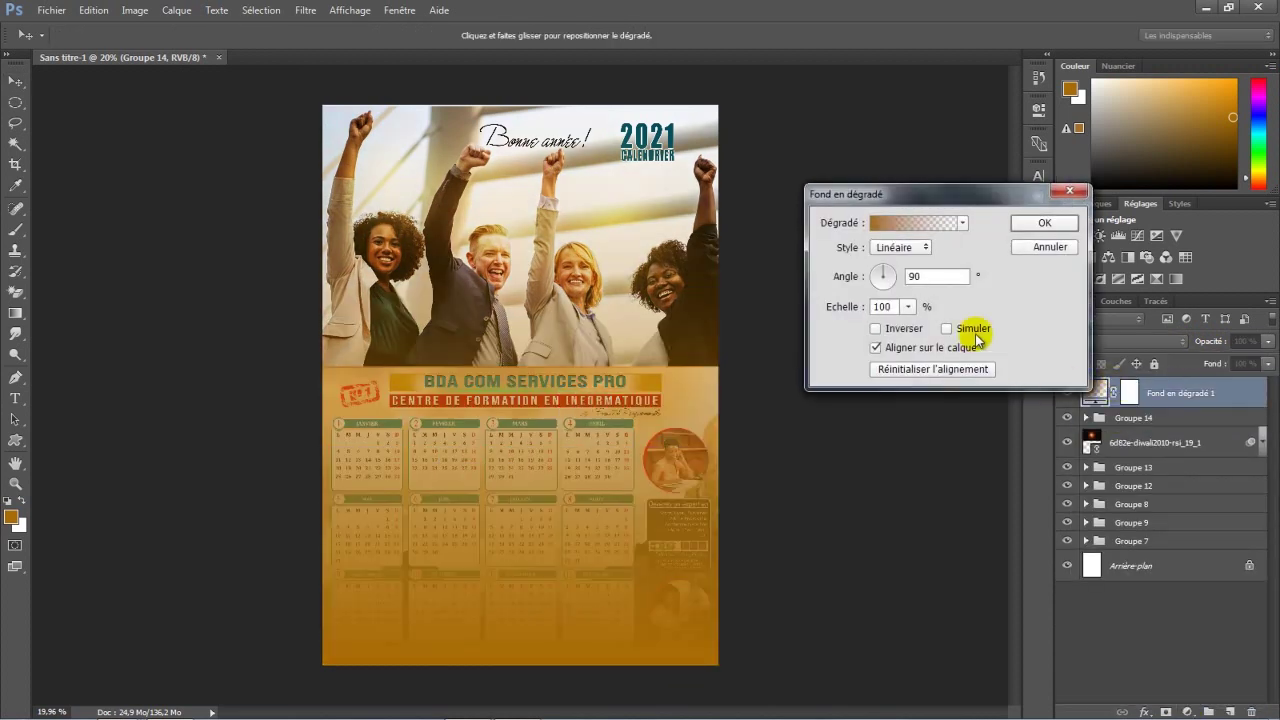
pyautogui.click(921, 220)
pyautogui.click(920, 214)
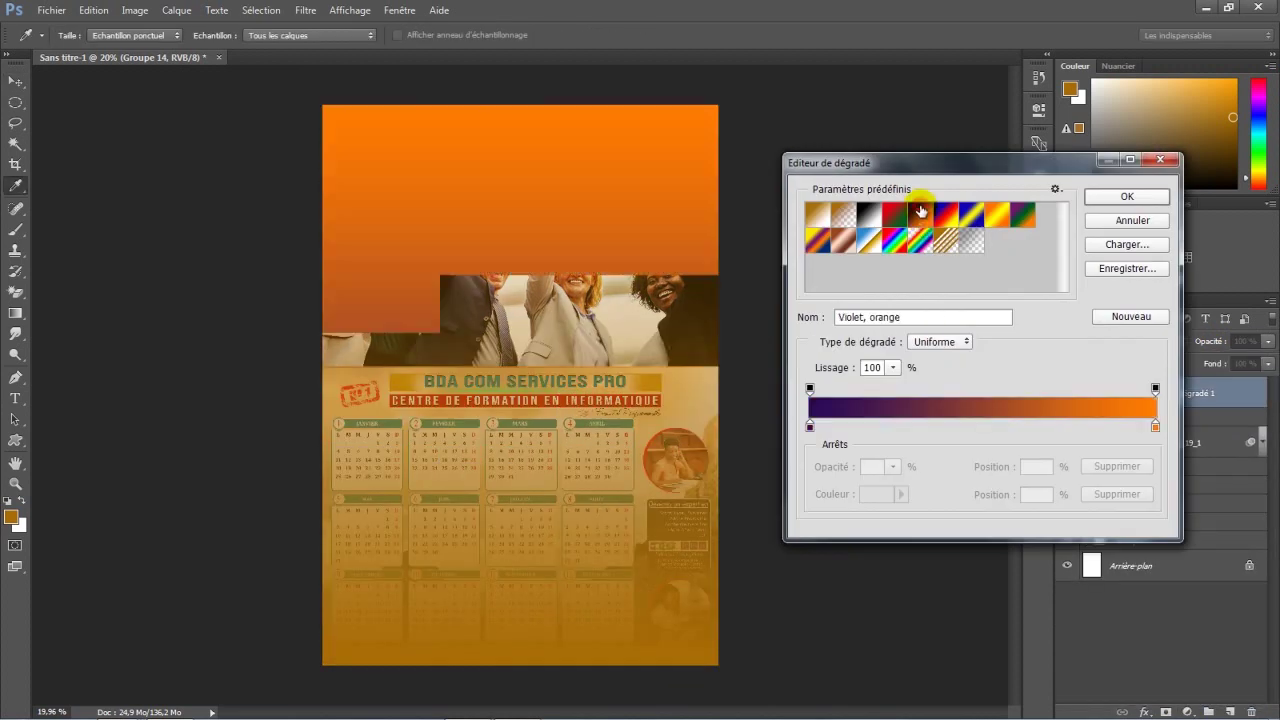
pyautogui.click(1100, 197)
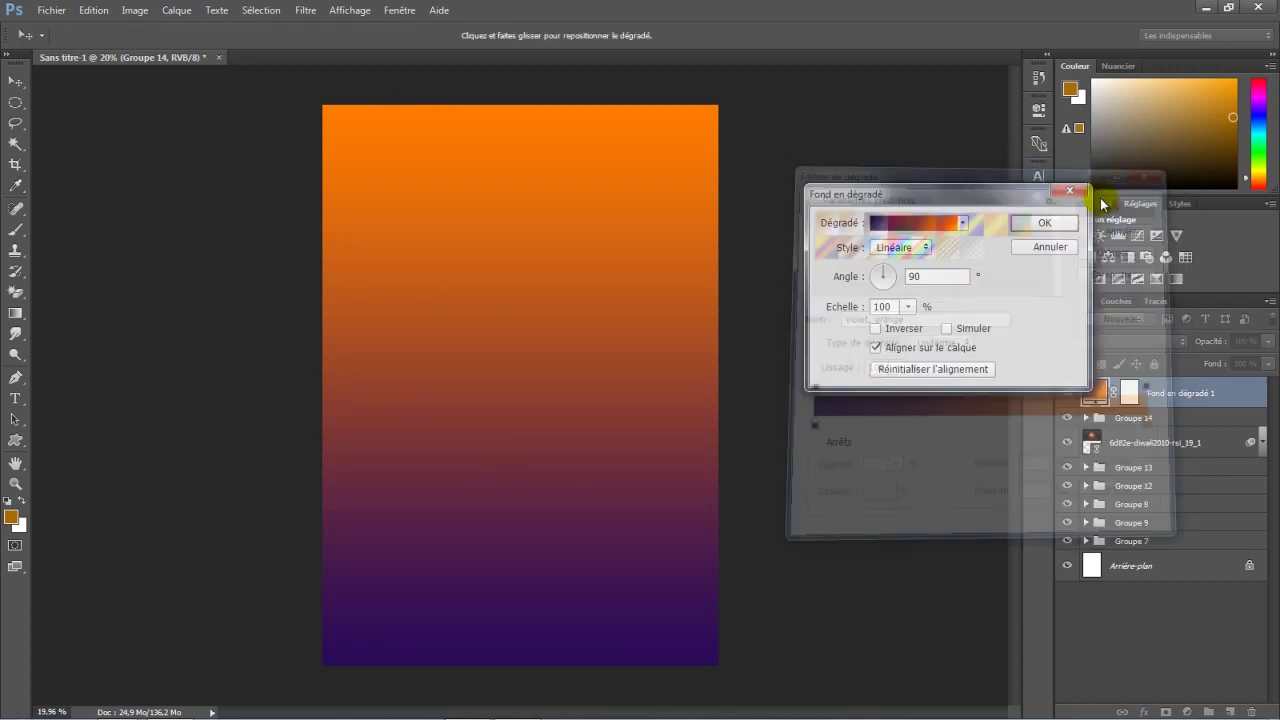
pyautogui.moveTo(601, 338); pyautogui.dragTo(592, 432)
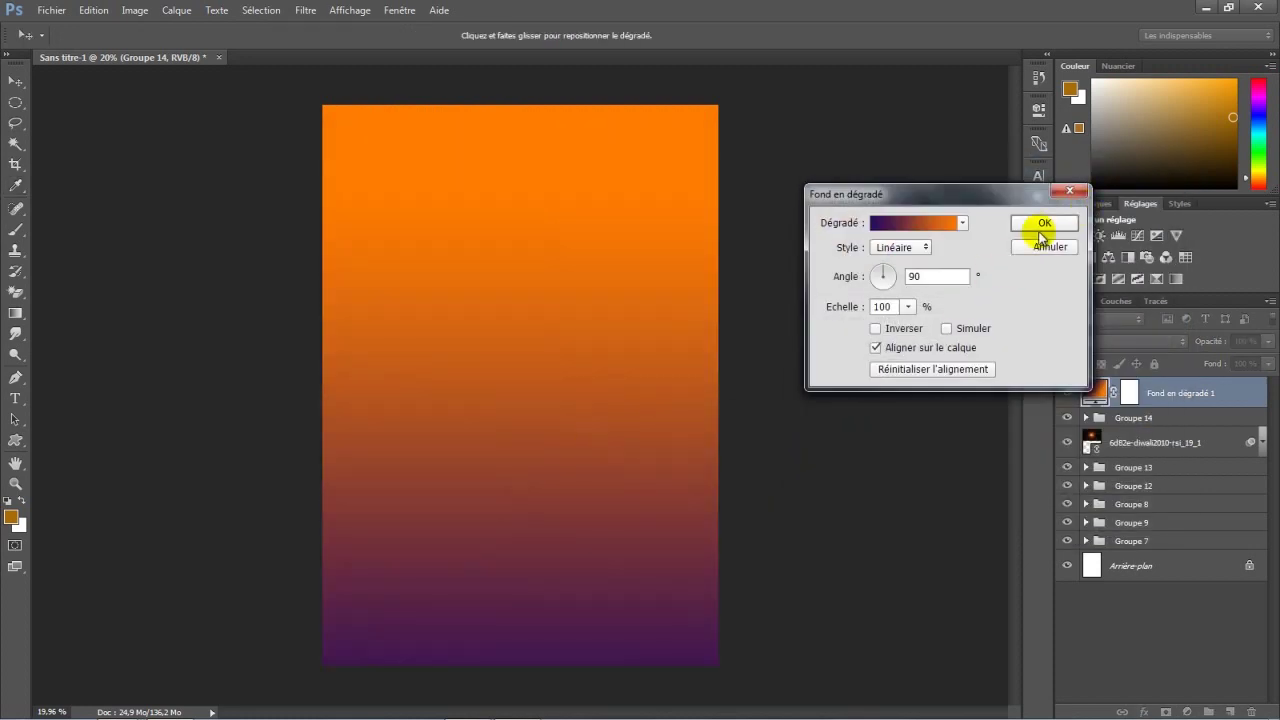
pyautogui.click(1039, 225)
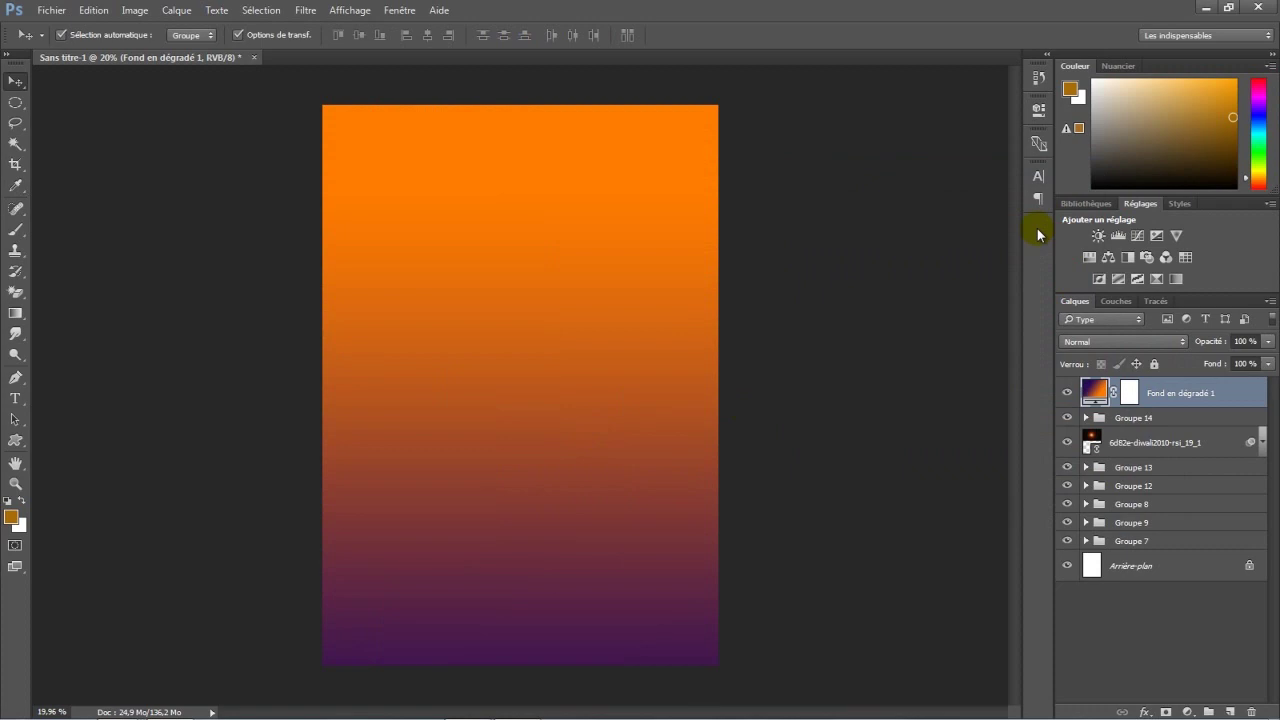
# Step: Blend the gradient fill layer with Lumière tamisée, lower its opacity, and compare the design with and without it
pyautogui.click(1152, 342)
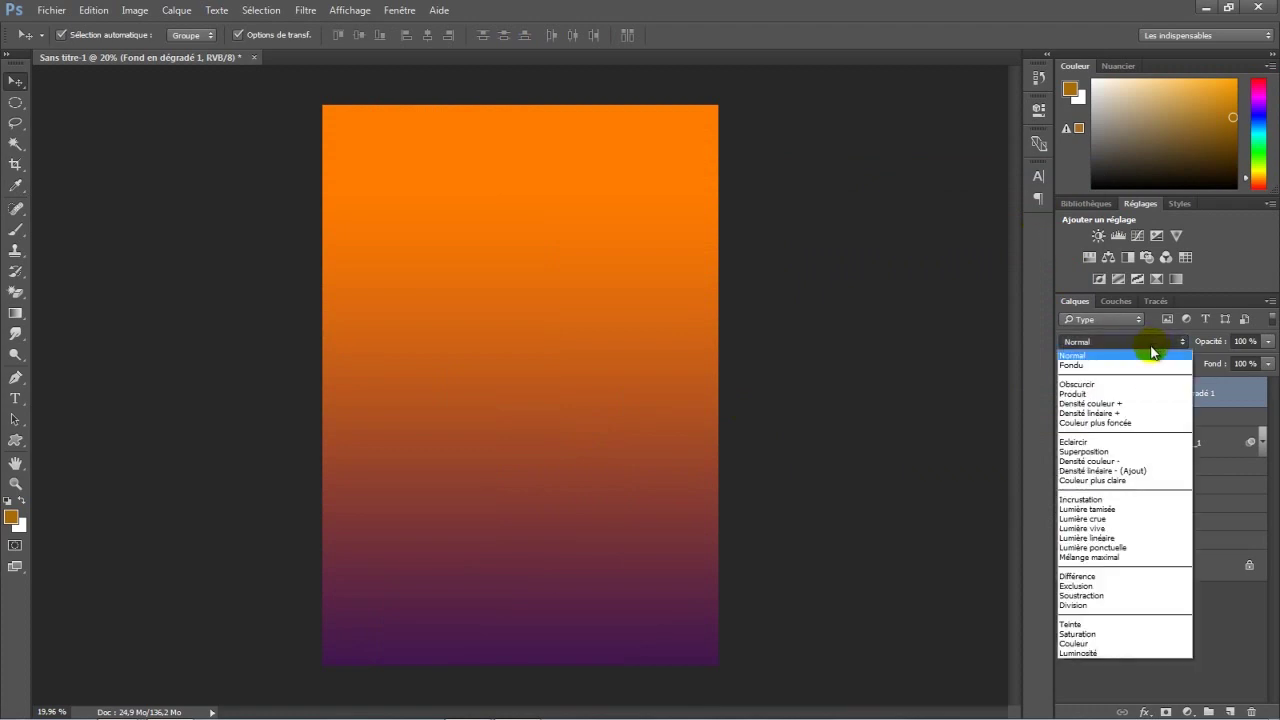
pyautogui.click(1114, 510)
pyautogui.moveTo(1214, 347); pyautogui.dragTo(1151, 365)
pyautogui.click(1069, 394)
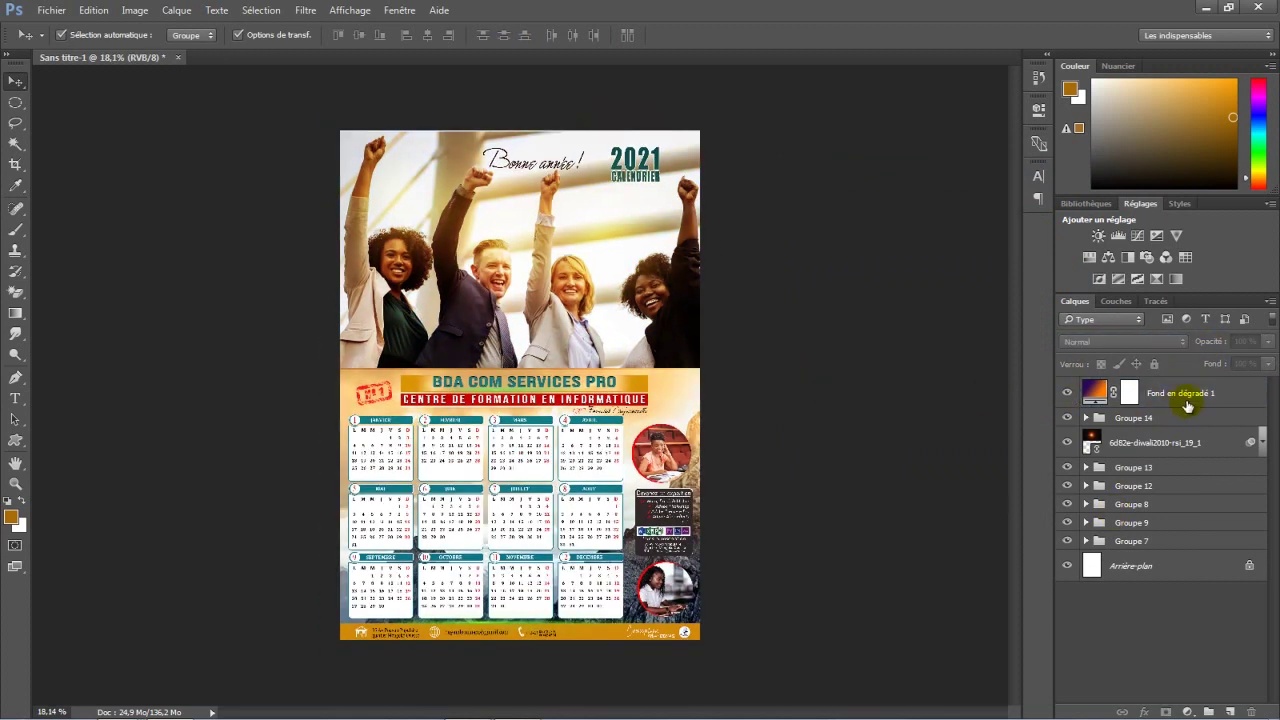
# Step: Stamp all visible layers onto a new layer above the gradient fill and convert it to a smart object
pyautogui.click(1224, 395)
pyautogui.click(1233, 711)
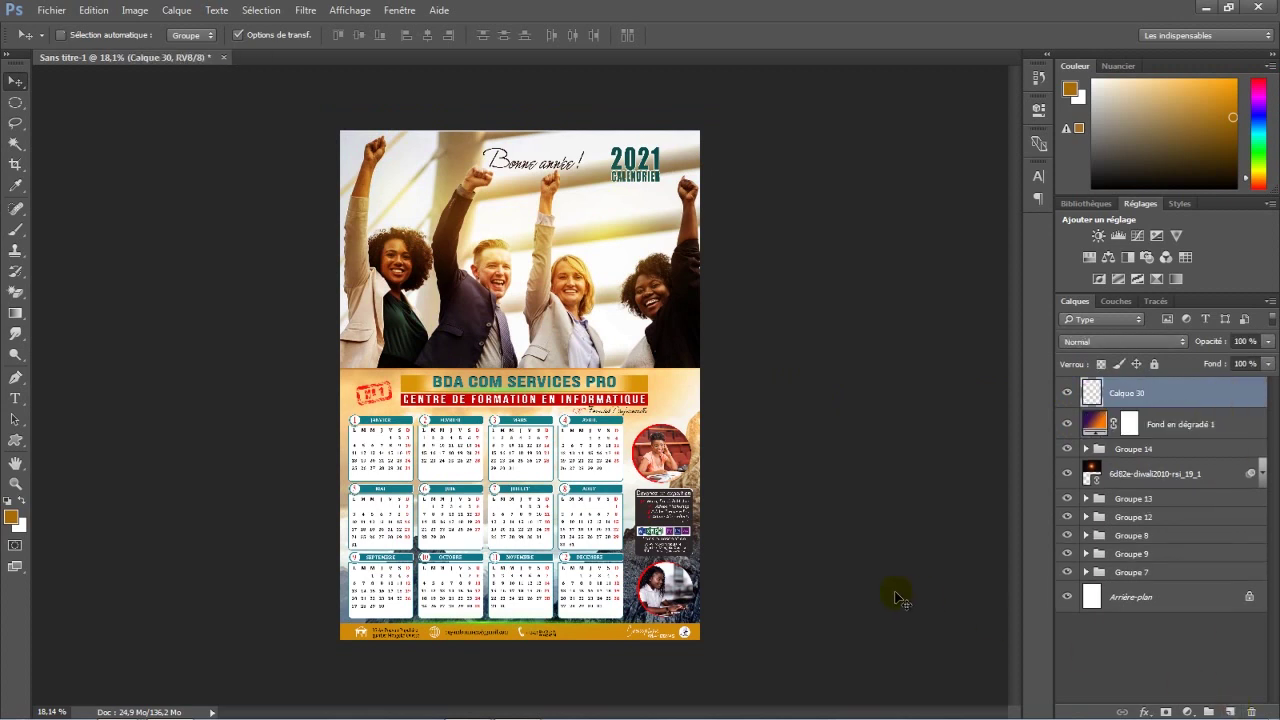
pyautogui.hotkey('ctrl', 'shift', 'alt', 'e')
pyautogui.rightClick(1187, 396)
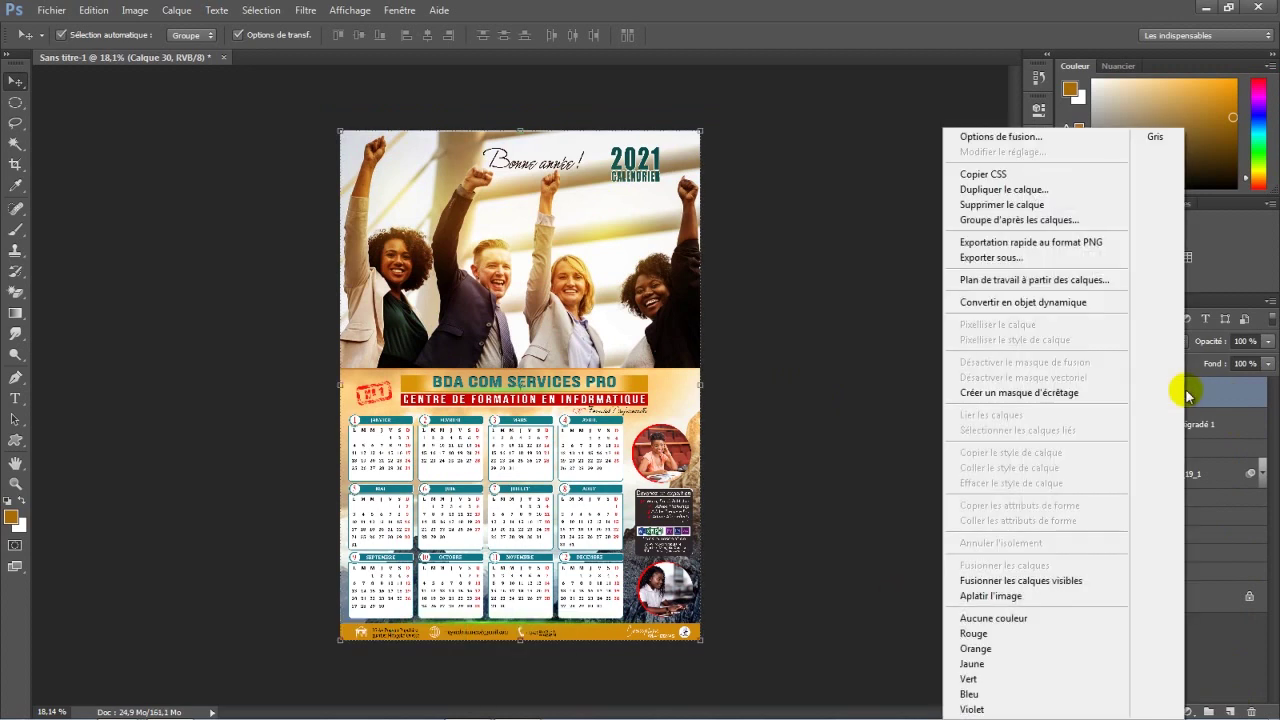
pyautogui.click(1007, 302)
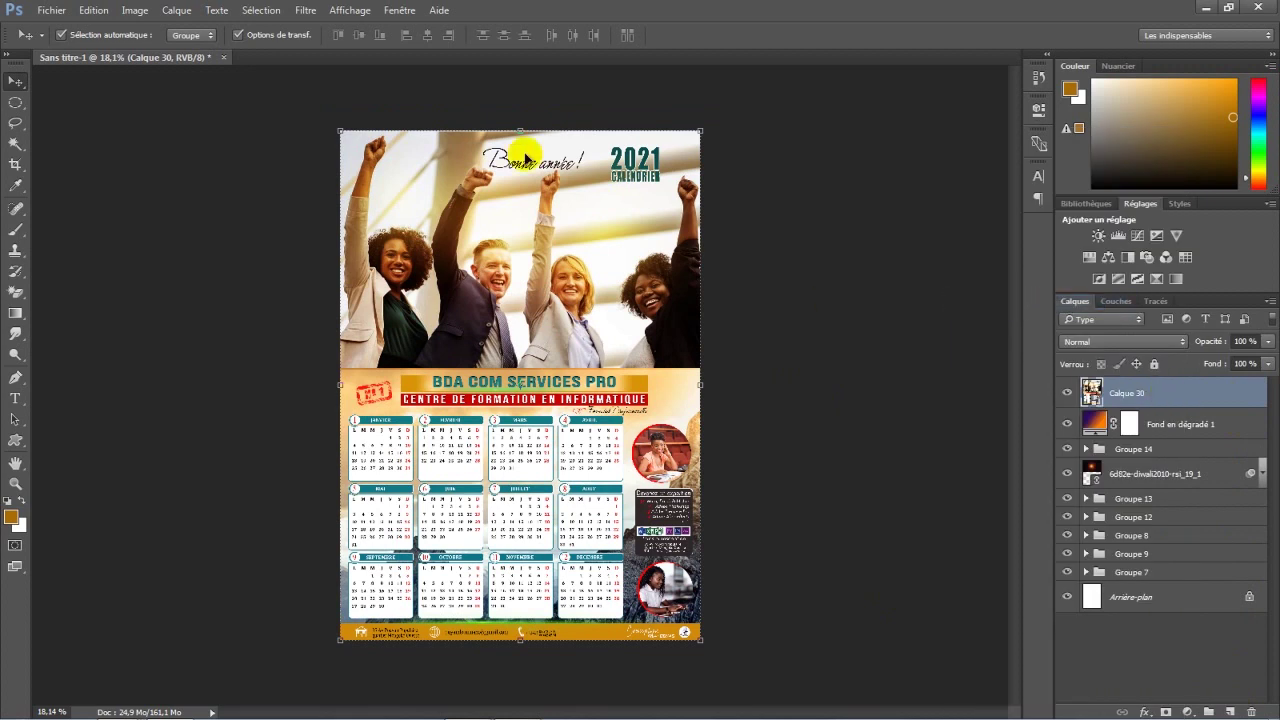
# Step: Open the Camera Raw filter on the merged smart object and set Température to -9 and Teinte to +5
pyautogui.click(305, 10)
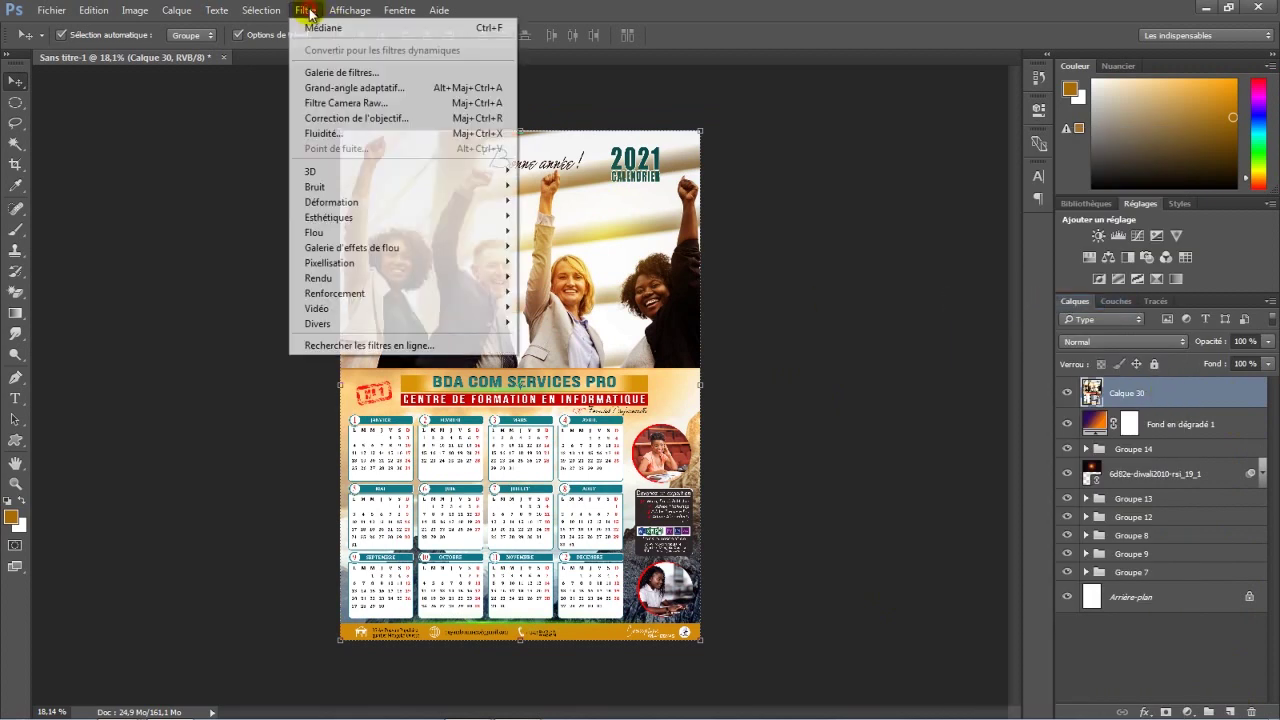
pyautogui.click(336, 104)
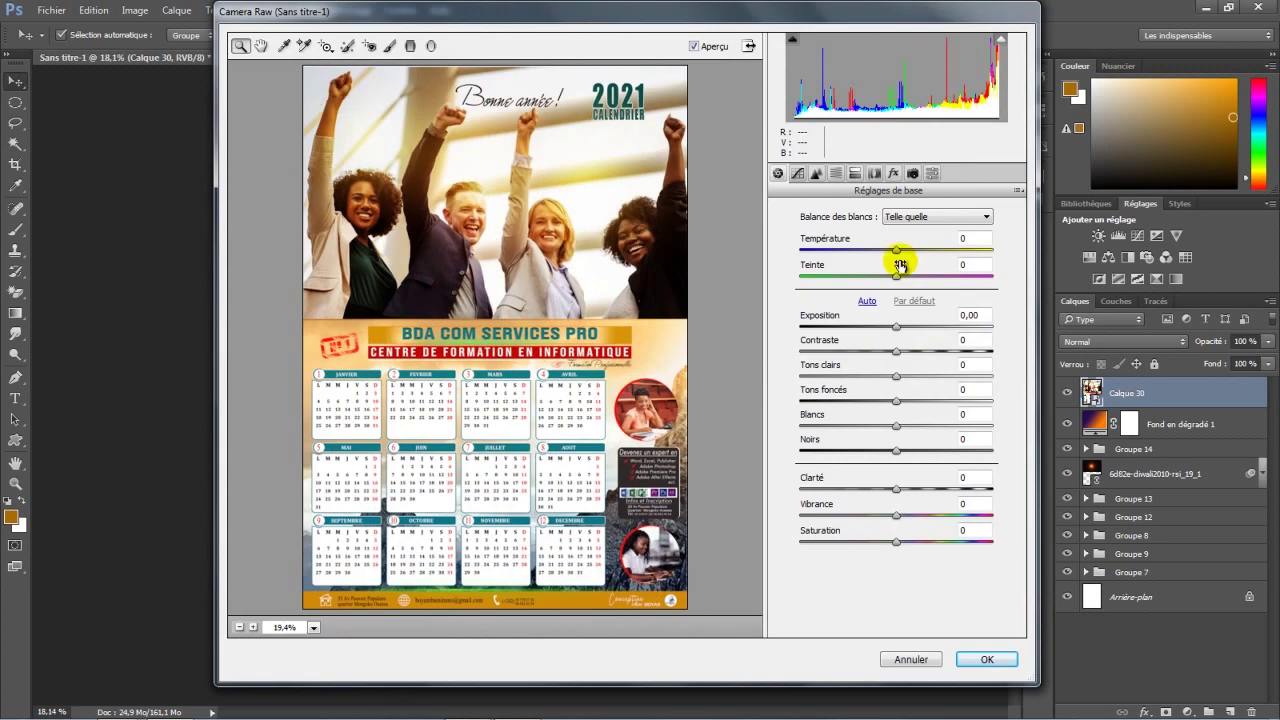
pyautogui.click(884, 251)
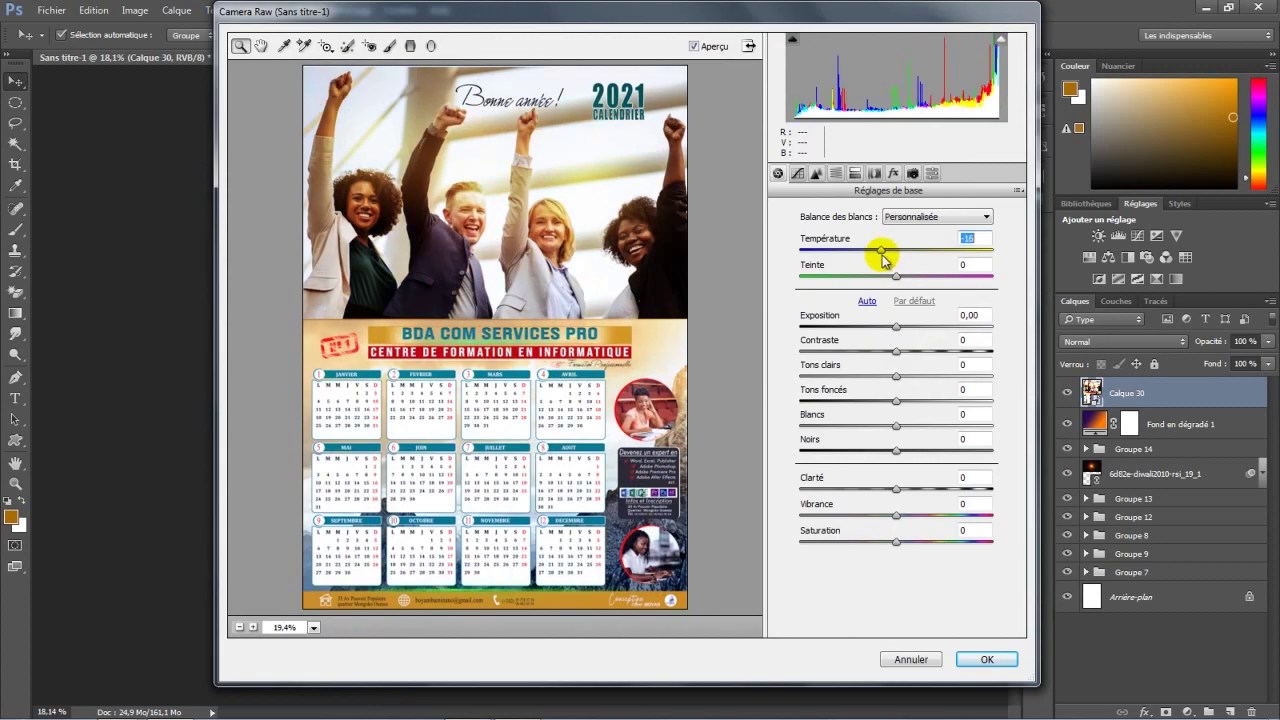
pyautogui.moveTo(896, 276); pyautogui.dragTo(903, 280)
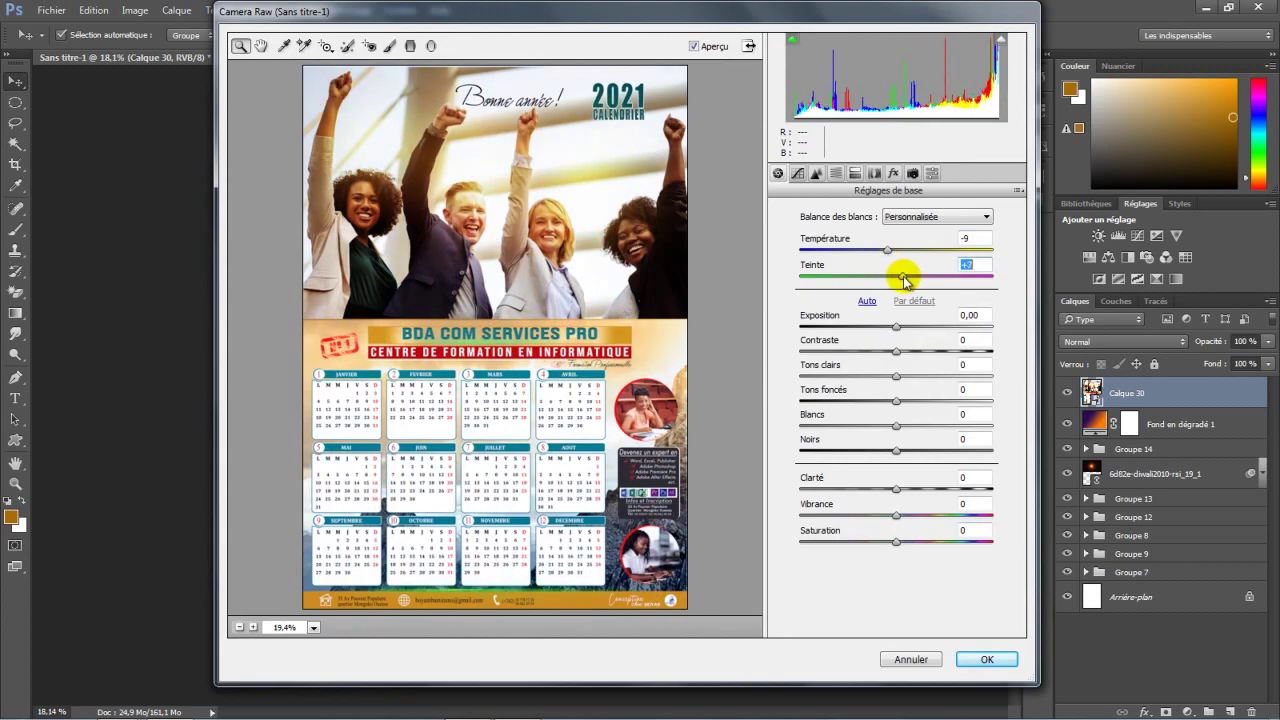
# Step: Set Vibrance to +4 and Saturation to +6, fine-tune Exposition and Température, and apply the Camera Raw filter
pyautogui.click(900, 515)
pyautogui.click(901, 541)
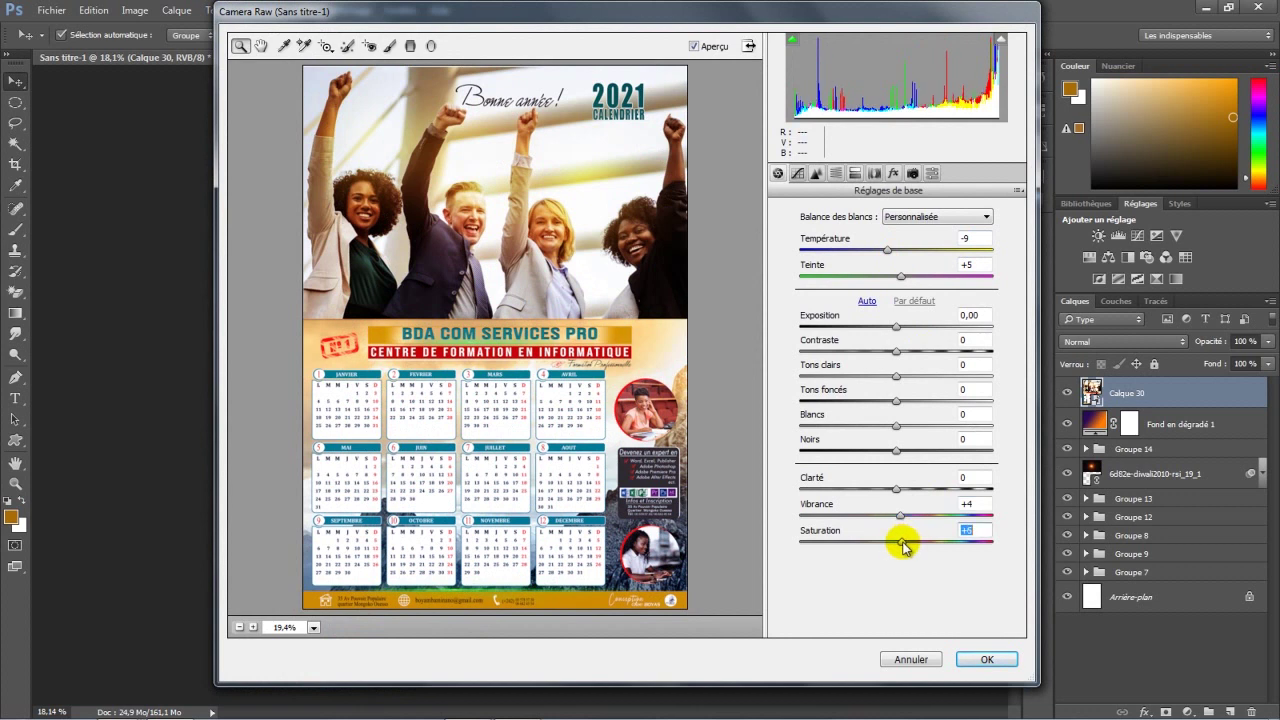
pyautogui.click(895, 329)
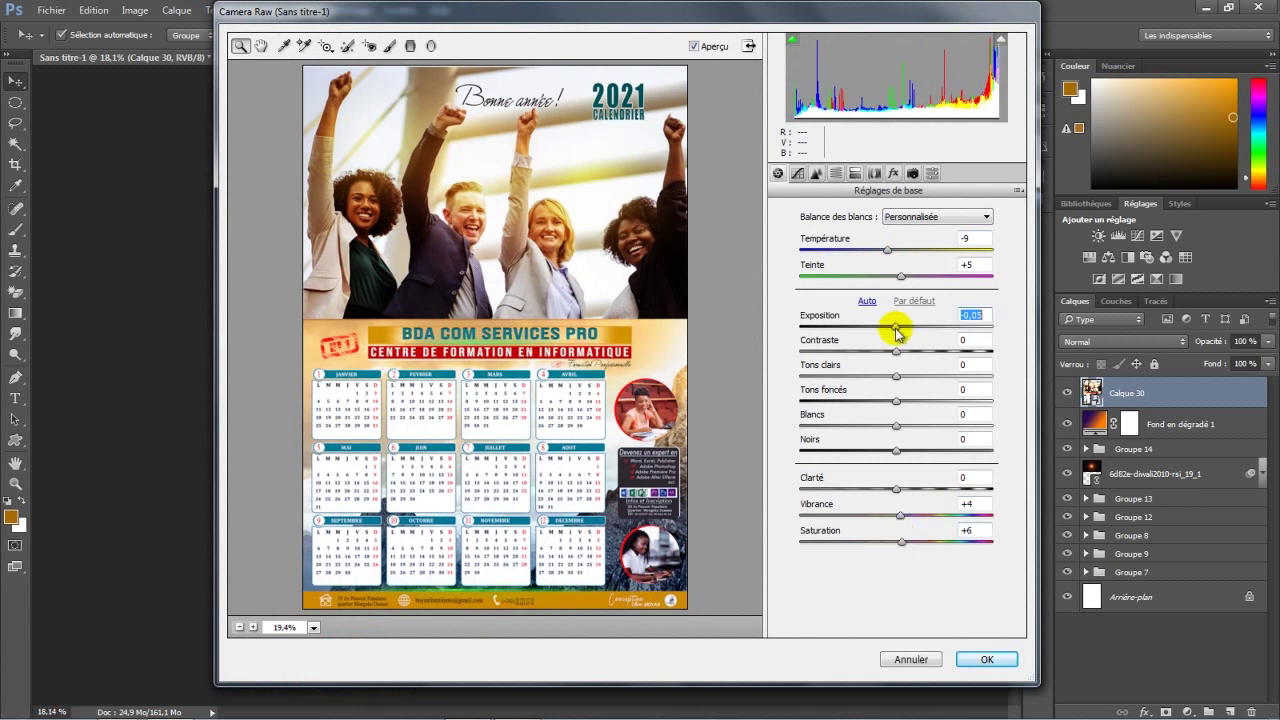
pyautogui.click(886, 250)
pyautogui.click(969, 659)
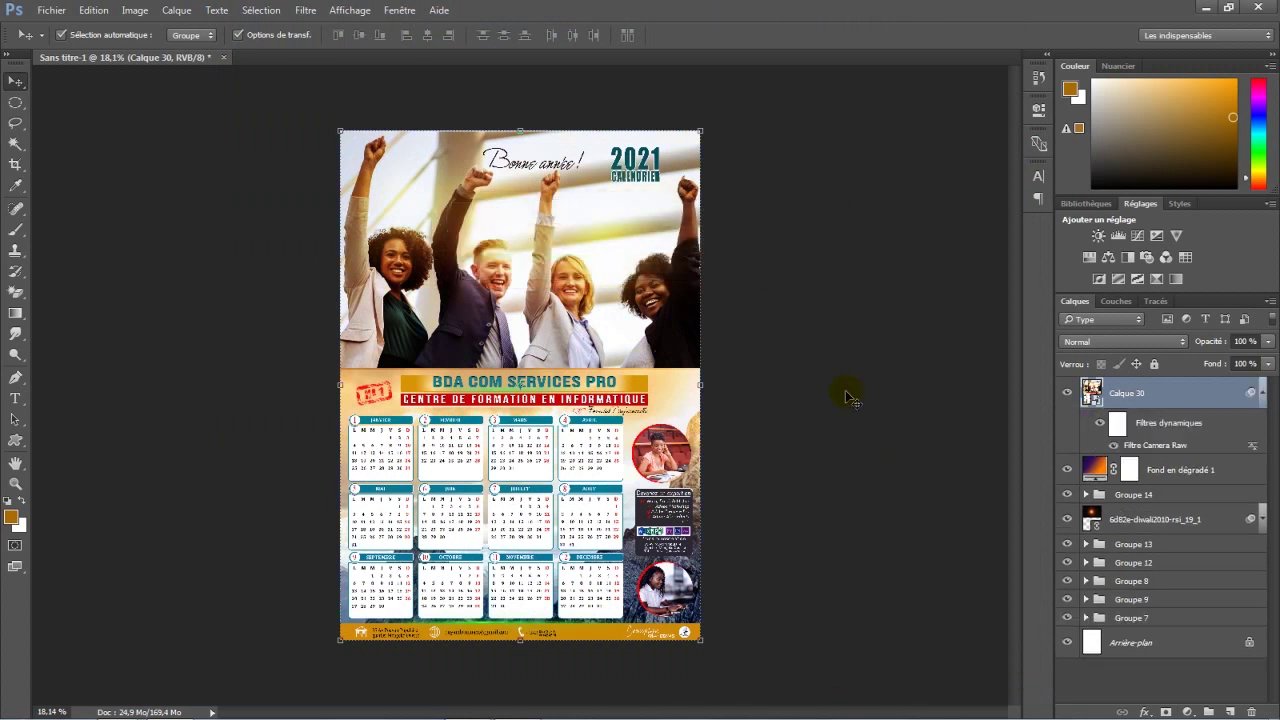
pyautogui.hotkey('ctrl', '+')
pyautogui.scroll(-2, 824, 434)
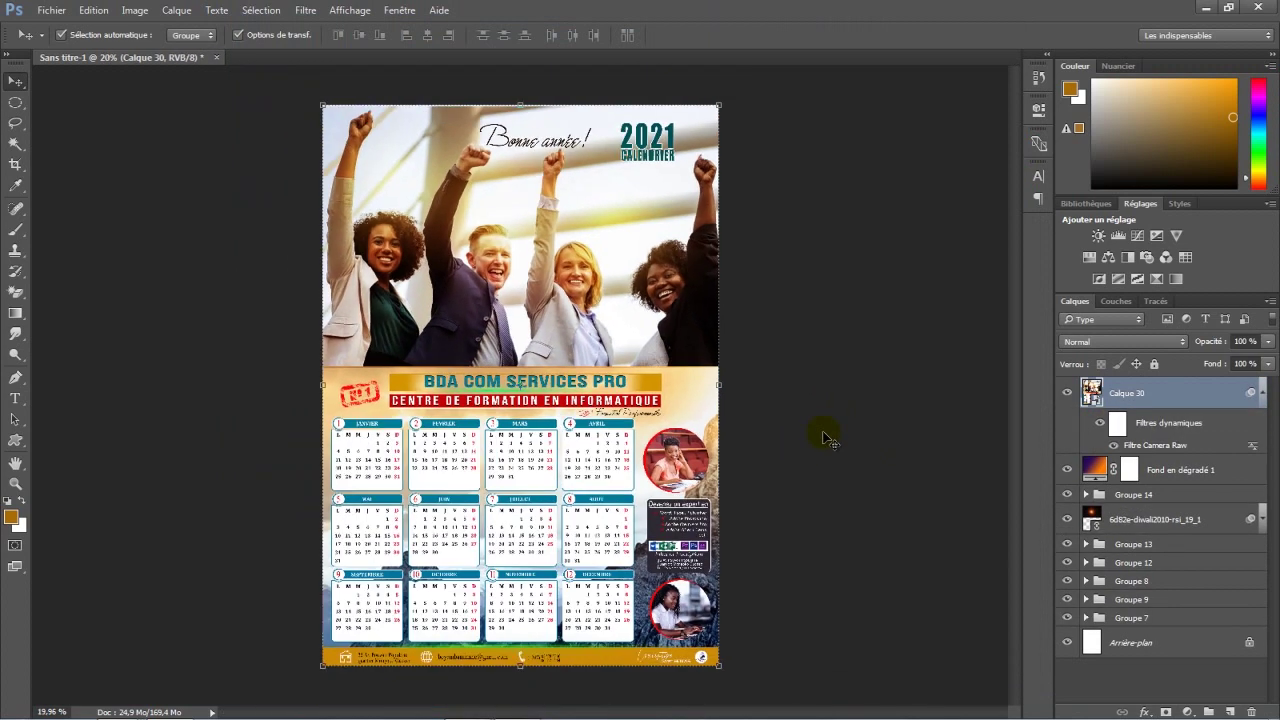
# Step: Save the calendar to the desktop (Bureau) as a JPEG named Merci, with quality 12 (Maximum) and the standard baseline format
pyautogui.click(51, 10)
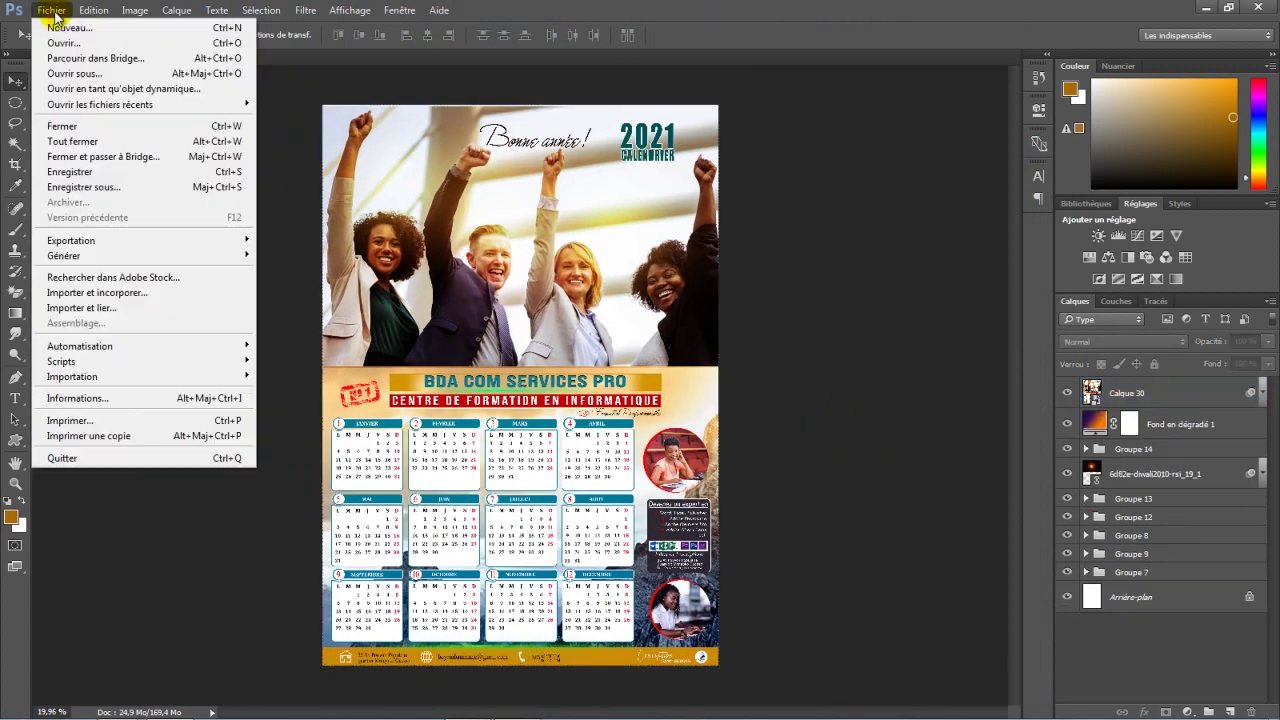
pyautogui.click(84, 187)
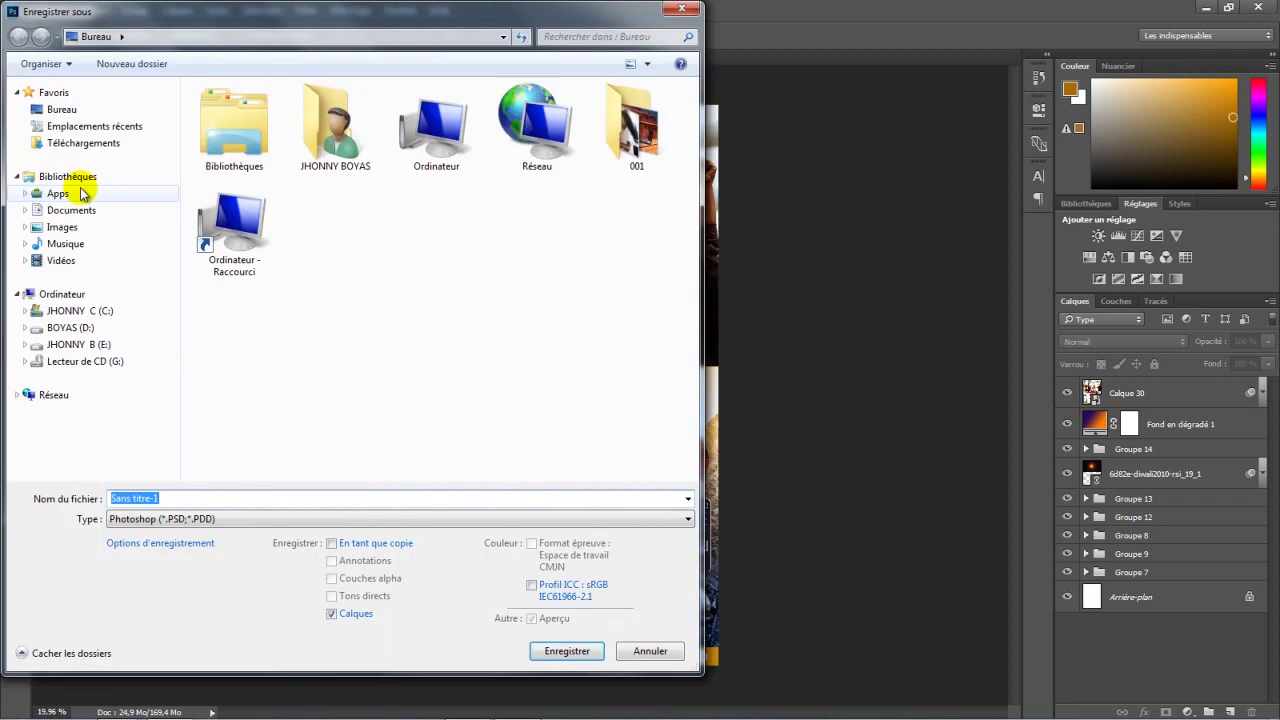
pyautogui.click(90, 109)
pyautogui.click(172, 498)
pyautogui.write('Merci')
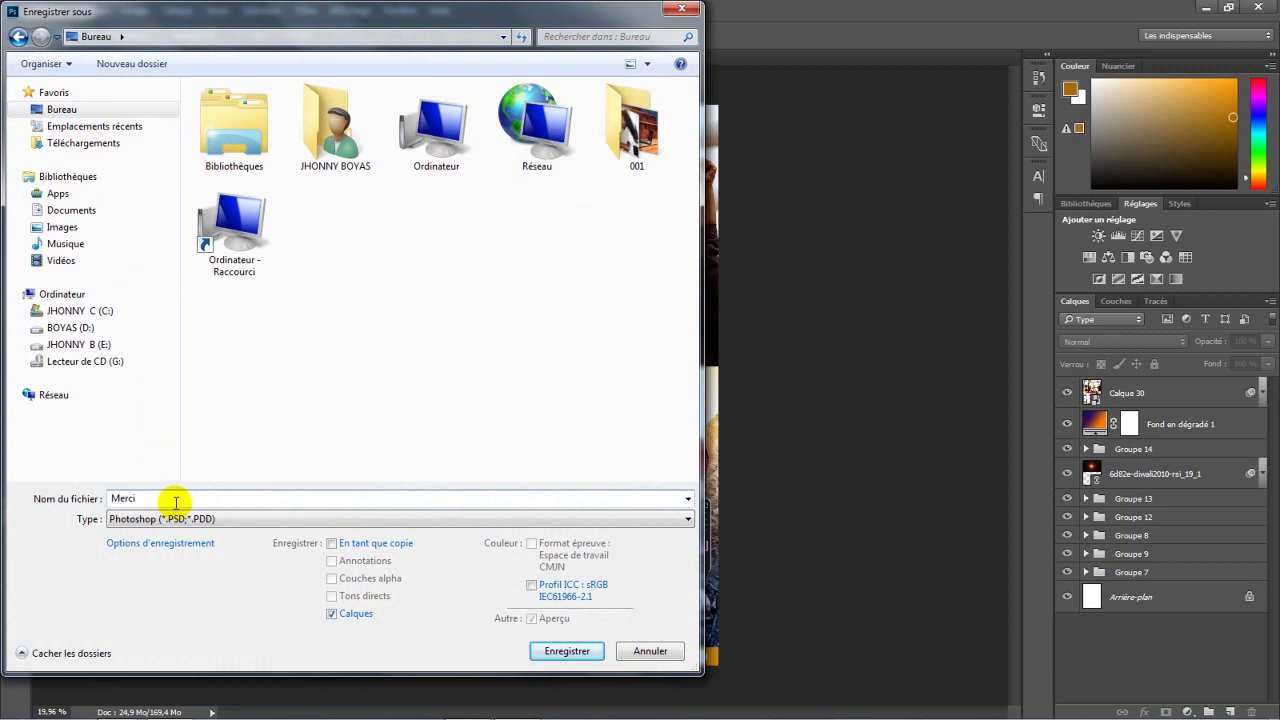
pyautogui.click(214, 519)
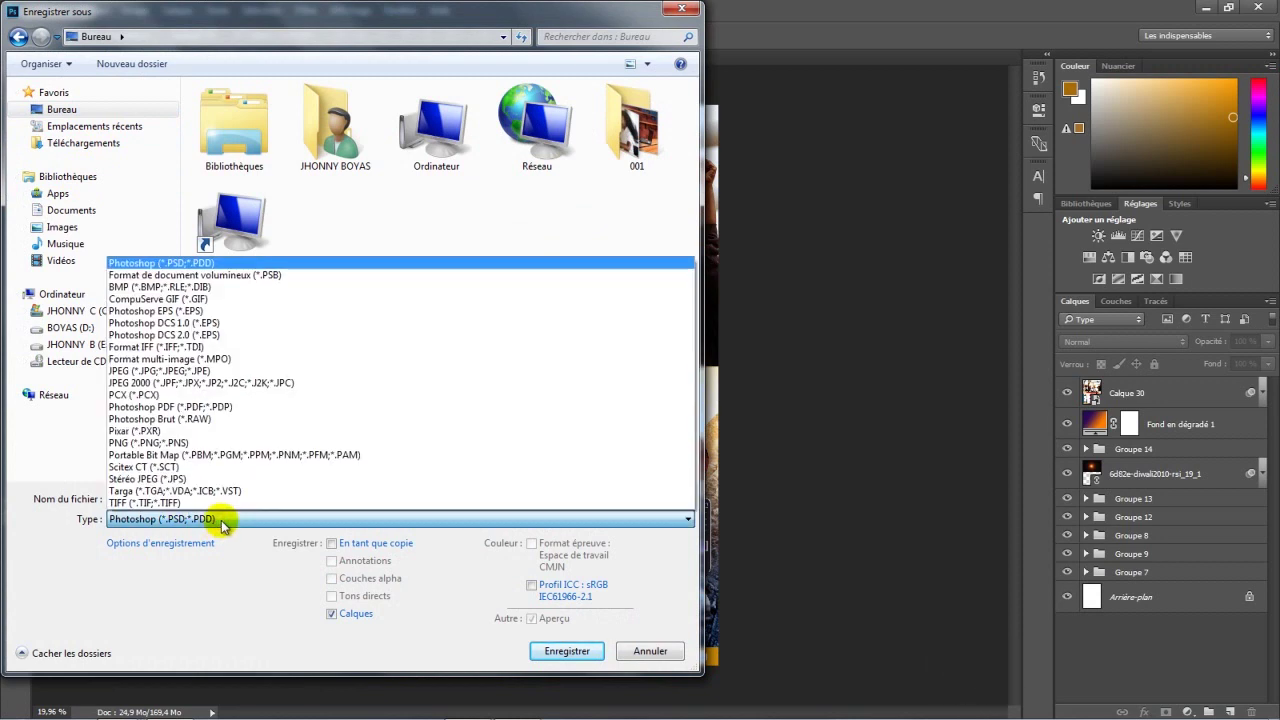
pyautogui.click(190, 370)
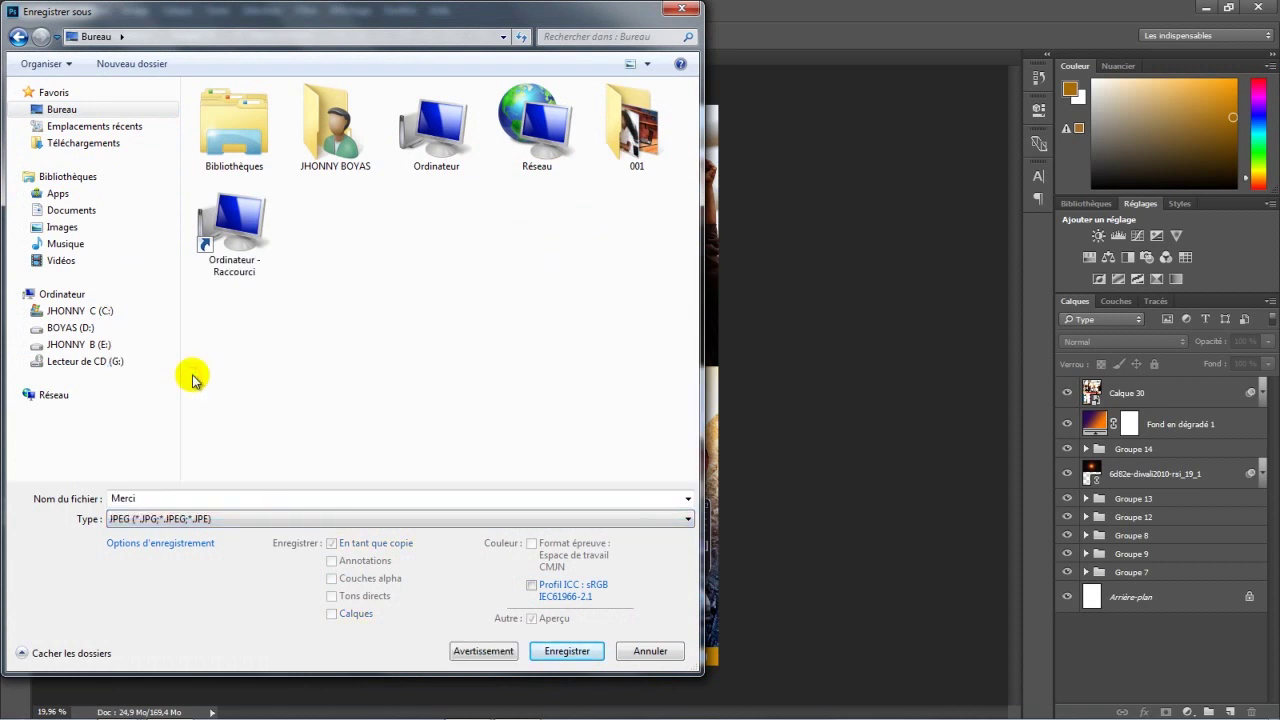
pyautogui.click(548, 650)
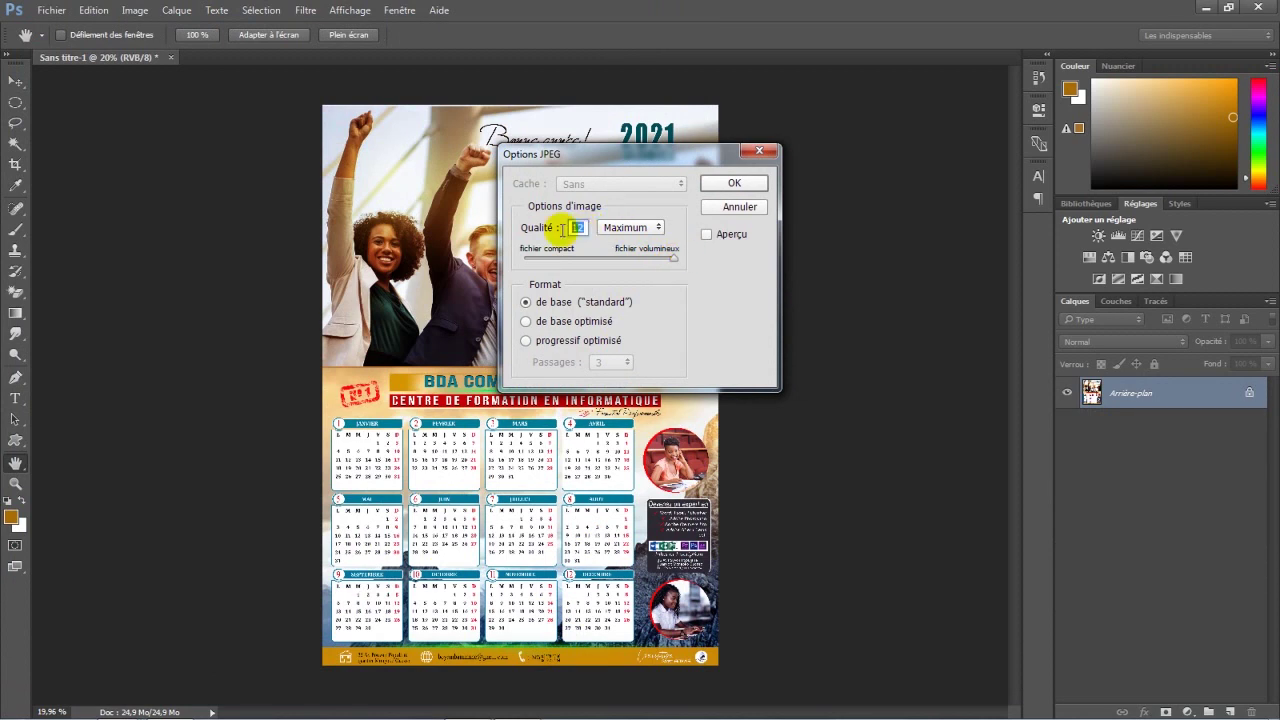
pyautogui.click(748, 183)
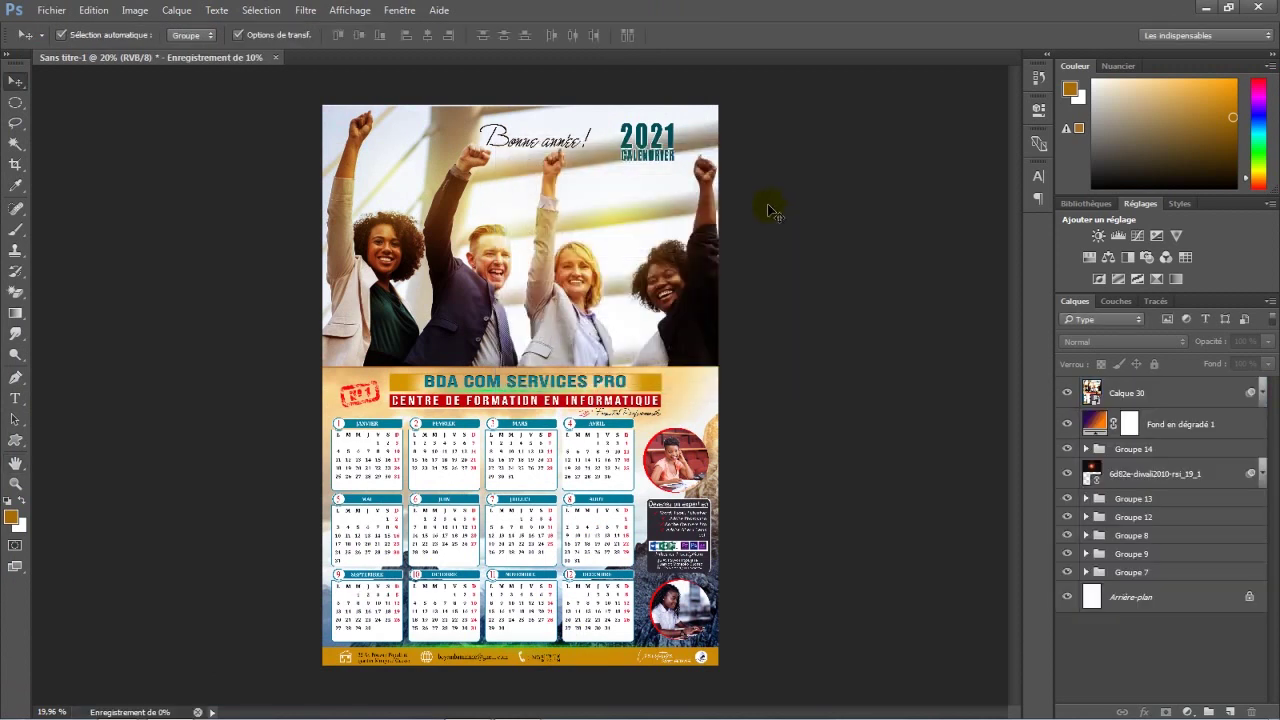